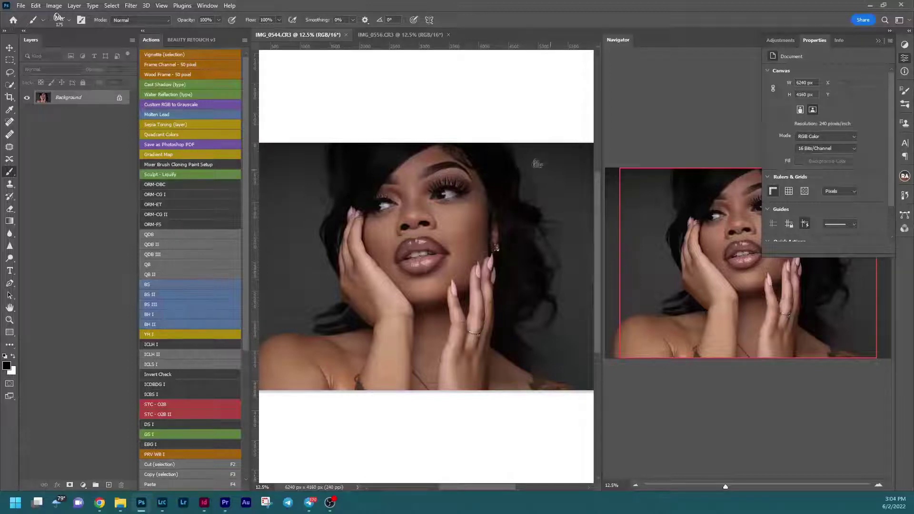
# Step: Show the BEAUTY RETOUCH v3.3 panel in place of the Actions list
pyautogui.click(185, 40)
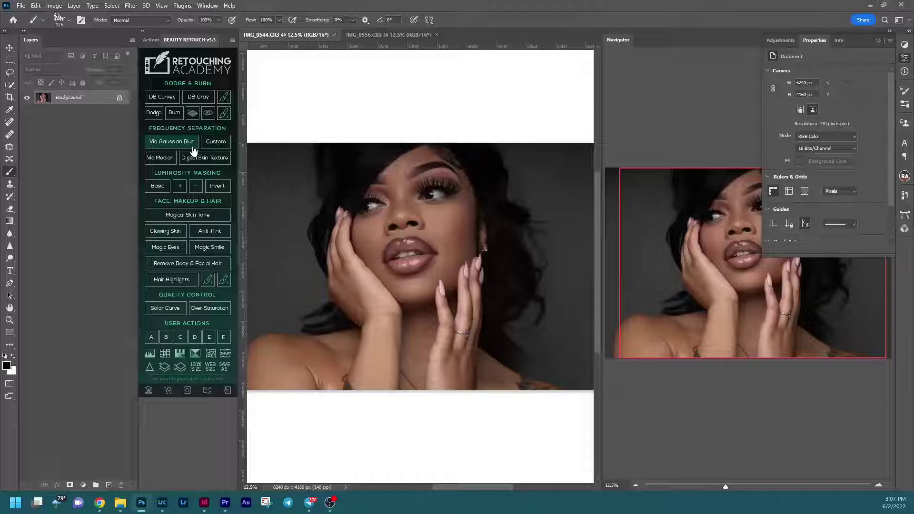
pyautogui.click(171, 162)
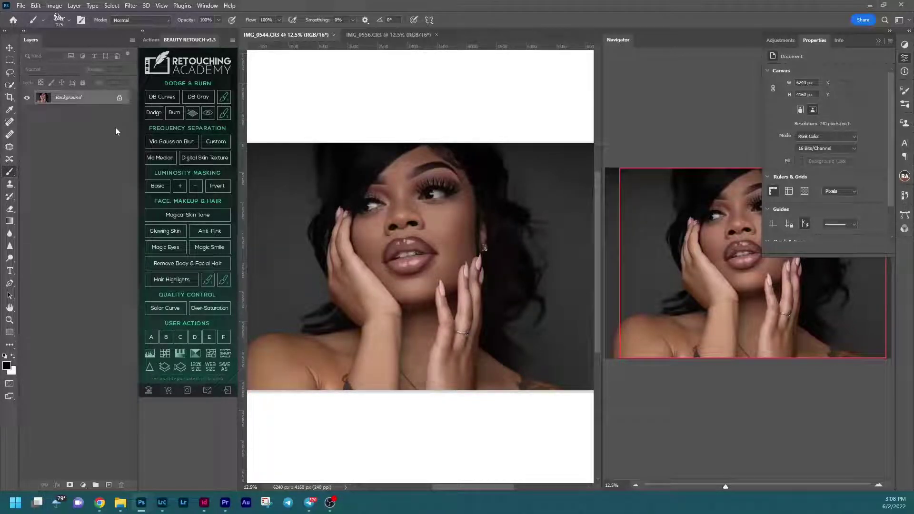
# Step: Duplicate the background twice and name the lower copy 'Color (Low Frequency)'
pyautogui.hotkey('ctrl', 'j')
pyautogui.hotkey('ctrl', 'j')
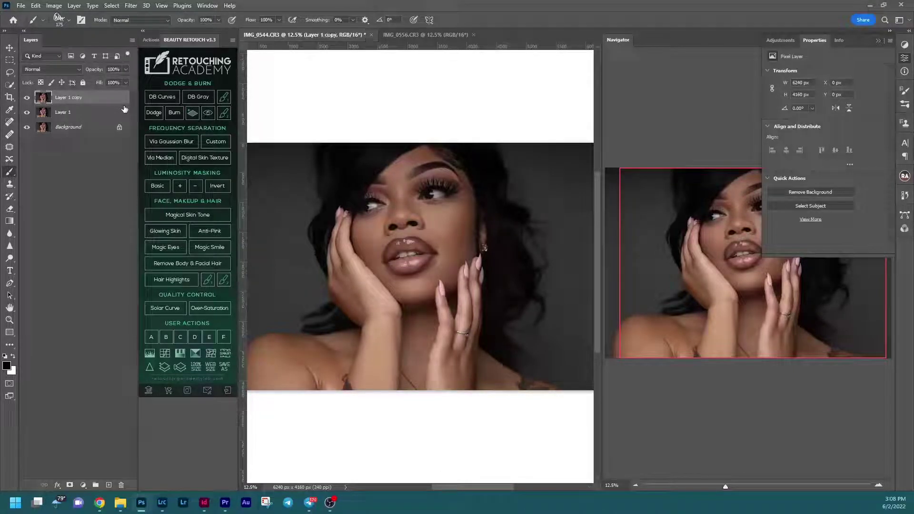
pyautogui.doubleClick(69, 112)
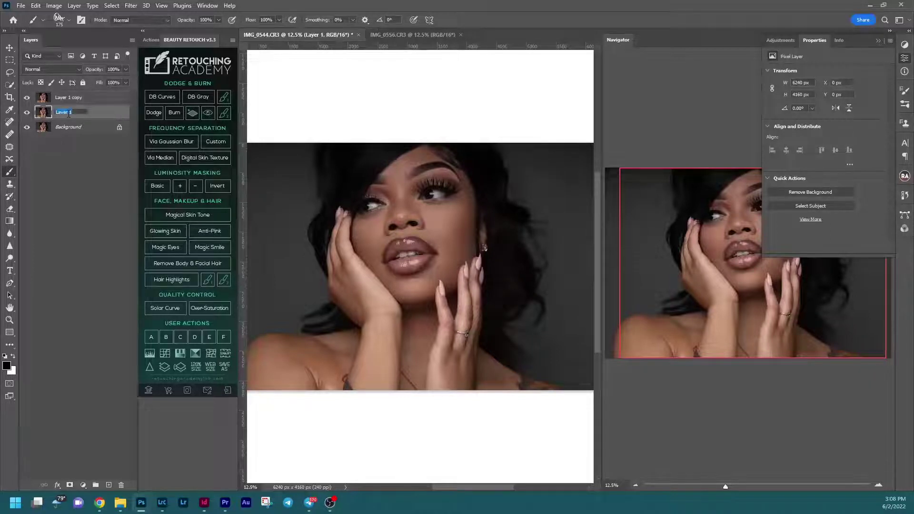
pyautogui.write('color (Low Frequency')
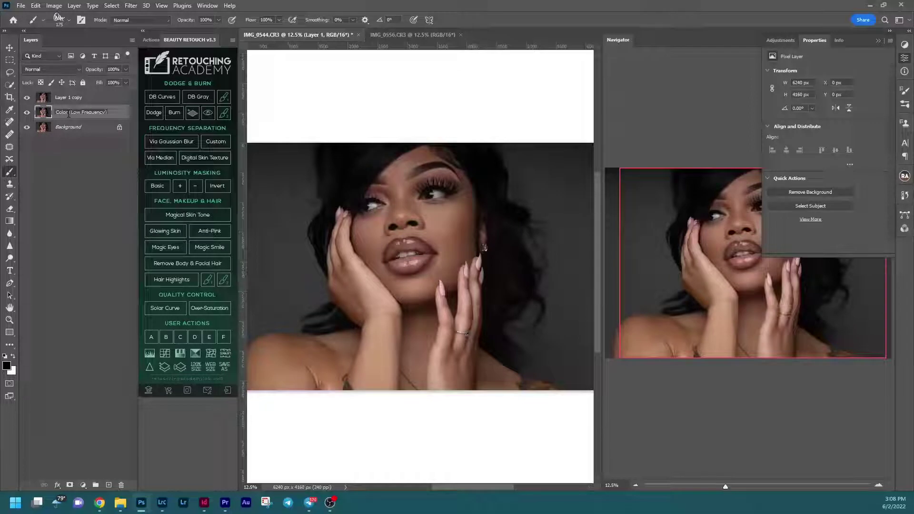
pyautogui.press('Return')
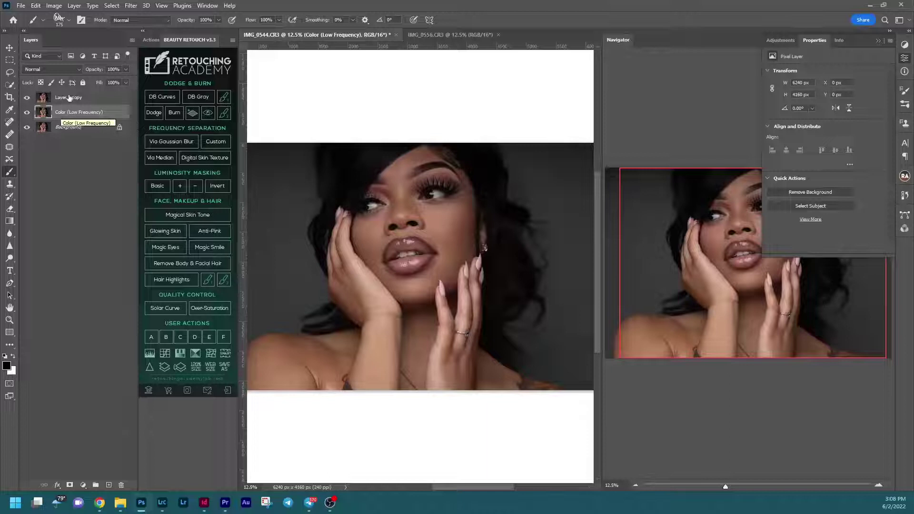
# Step: Name the upper copy 'Texture (High Frequency)', correcting the word 'High'
pyautogui.doubleClick(69, 98)
pyautogui.write('Te')
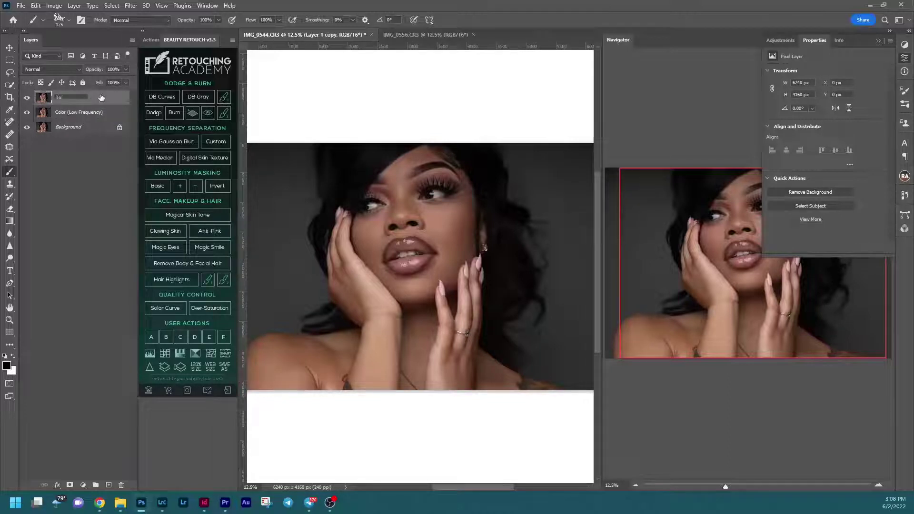
pyautogui.write('xture (High')
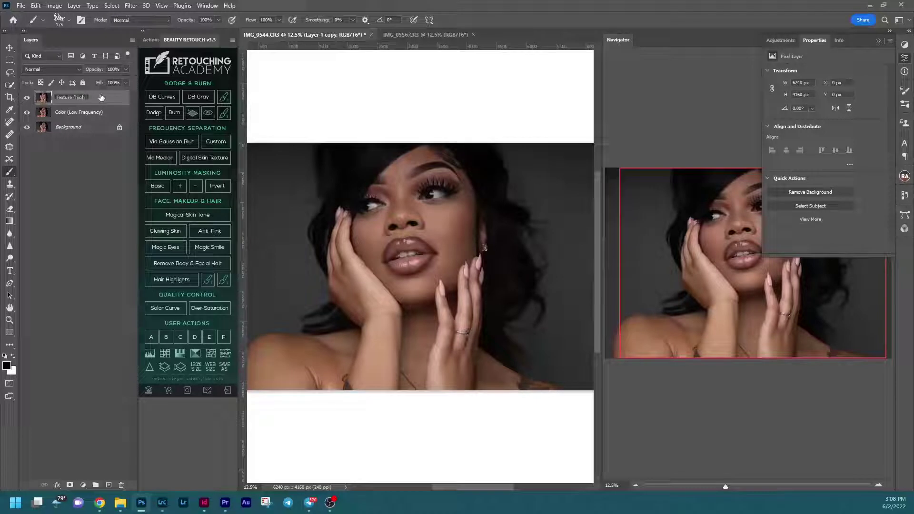
pyautogui.write(' Frequency)')
pyautogui.press('Return')
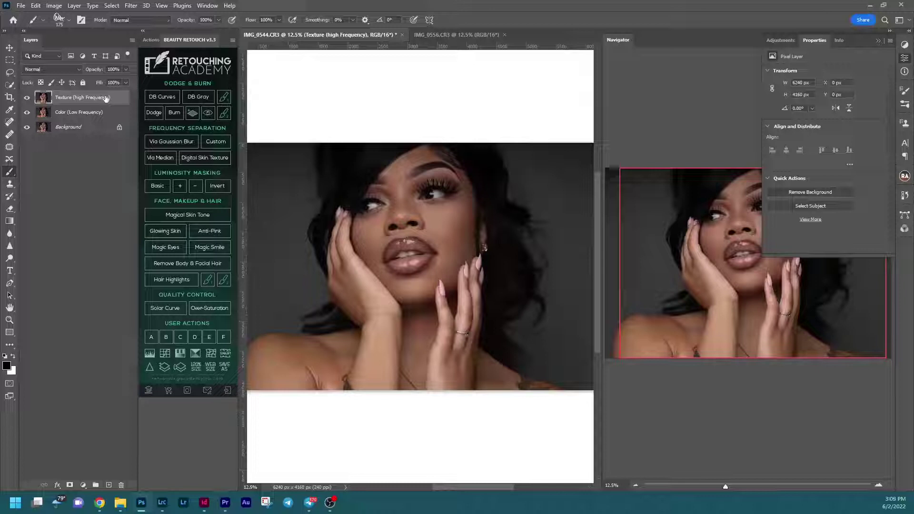
pyautogui.doubleClick(106, 97)
pyautogui.click(82, 97)
pyautogui.doubleClick(82, 97)
pyautogui.write('High')
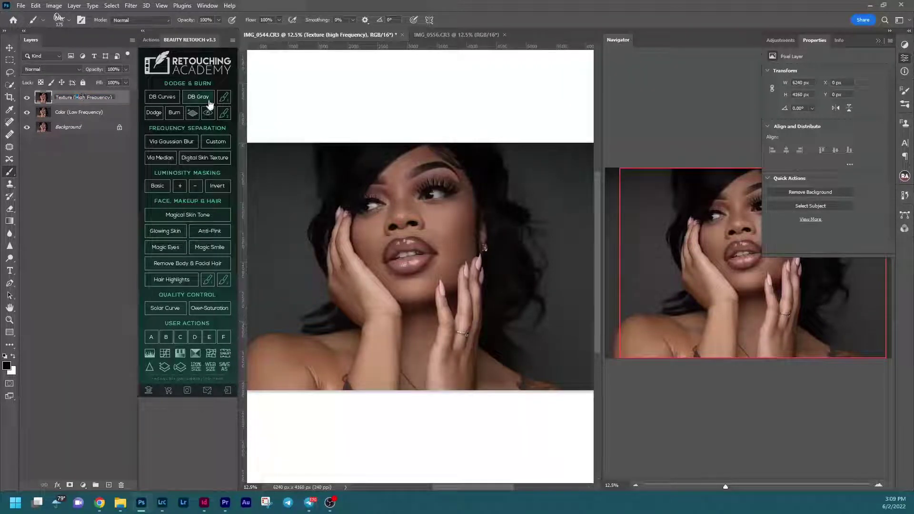
pyautogui.press('Return')
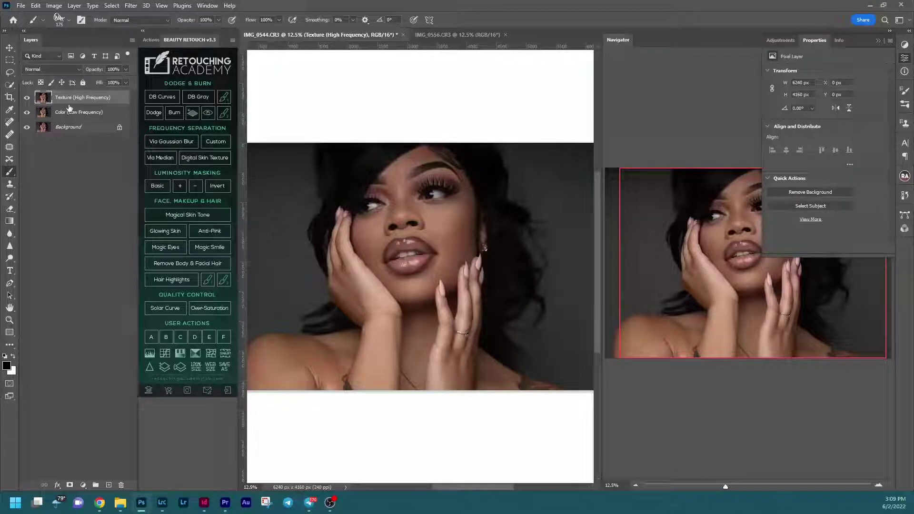
# Step: Hide the texture layer and preview a 2.8-pixel Gaussian Blur on Color (Low Frequency), framing the lips
pyautogui.click(30, 98)
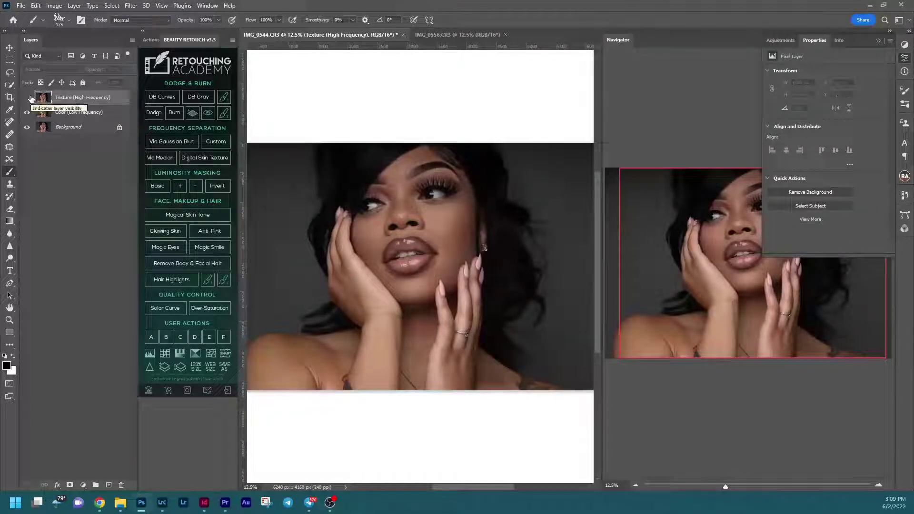
pyautogui.click(39, 112)
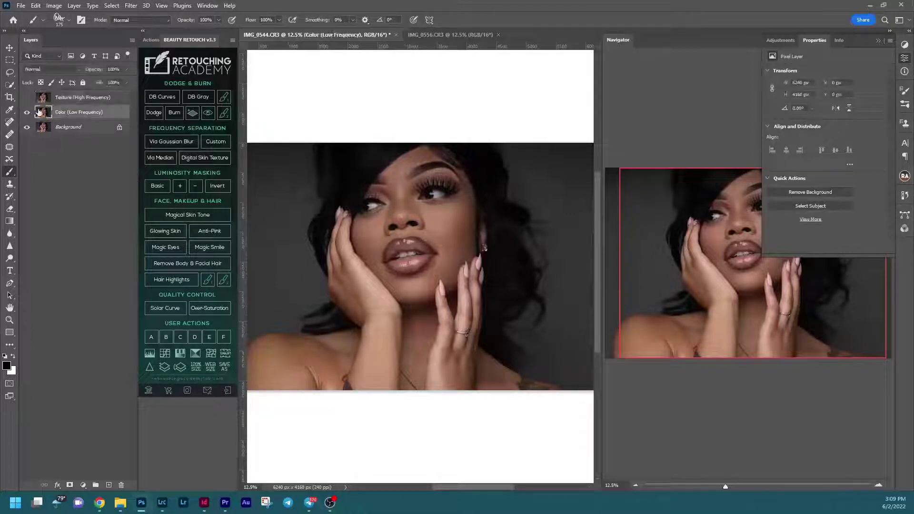
pyautogui.click(130, 7)
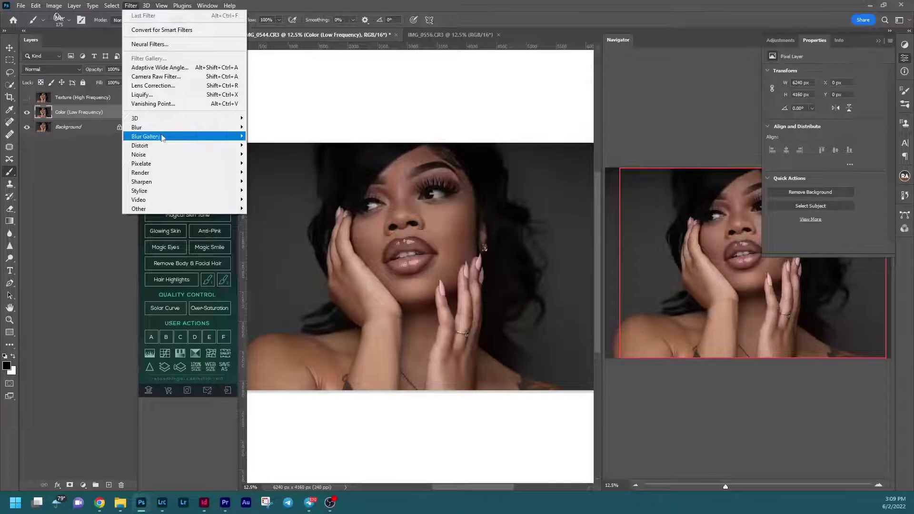
pyautogui.moveTo(166, 128)
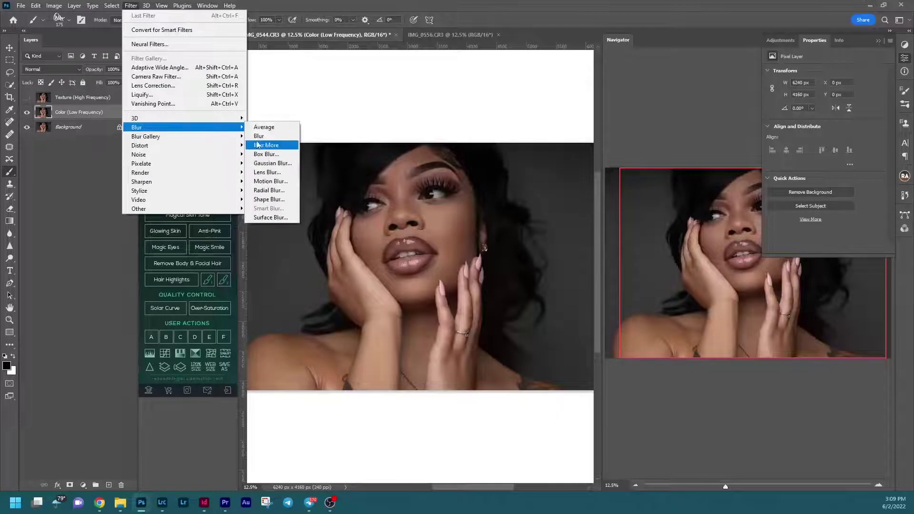
pyautogui.click(269, 163)
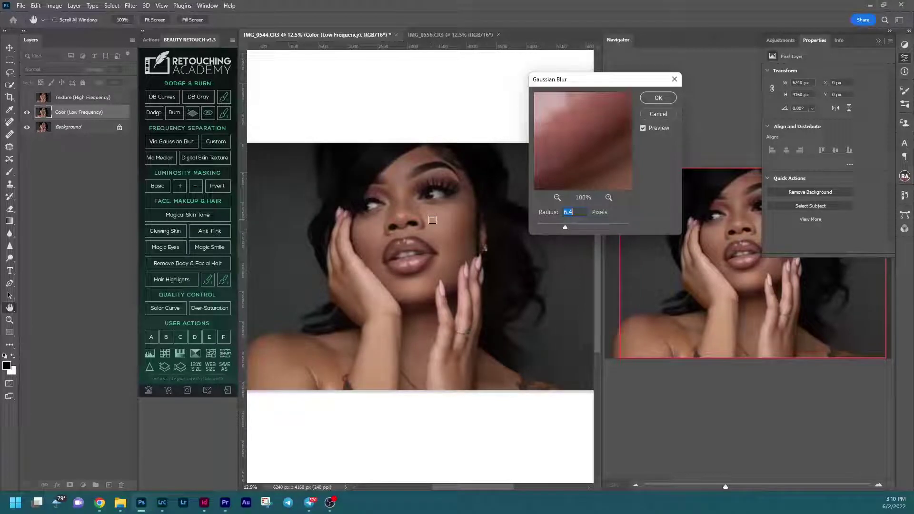
pyautogui.write('2.8')
pyautogui.moveTo(594, 126); pyautogui.dragTo(596, 146)
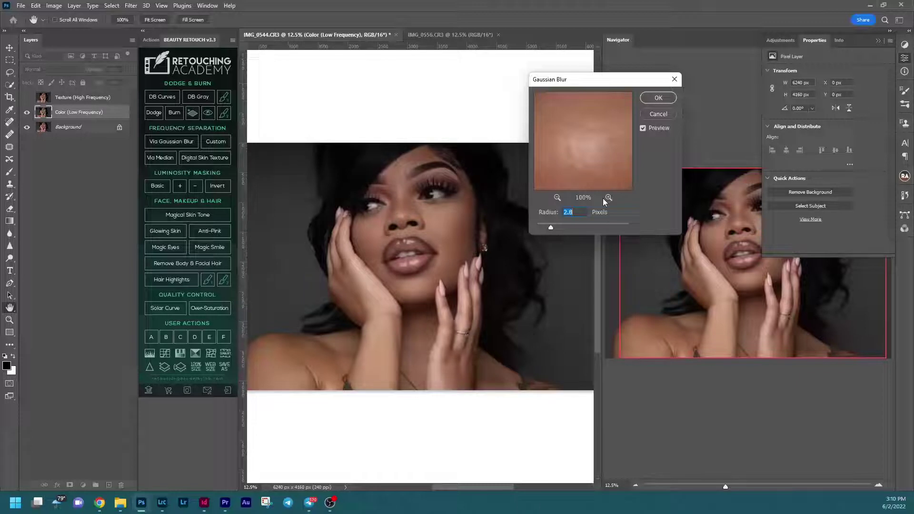
# Step: Preview a 6.4-pixel radius and compare blurred against unblurred skin areas
pyautogui.write('6.4')
pyautogui.moveTo(599, 129); pyautogui.dragTo(596, 121)
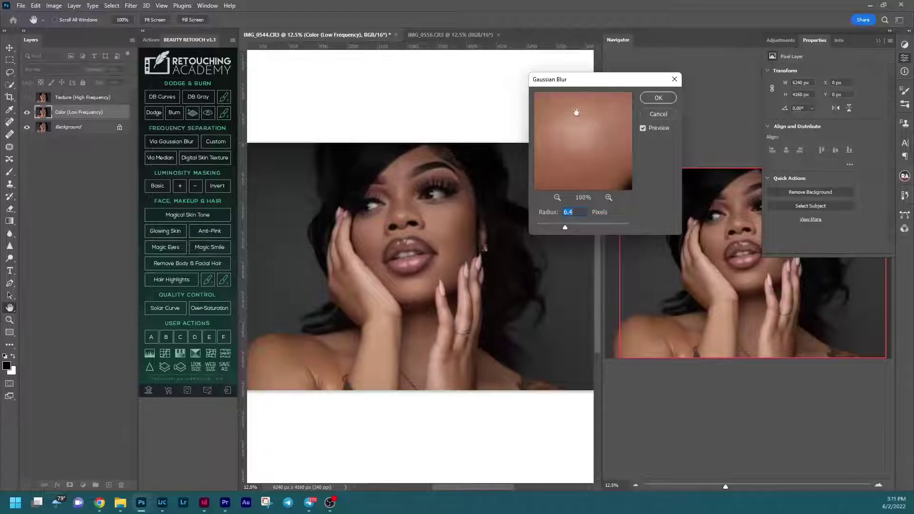
pyautogui.moveTo(575, 112); pyautogui.dragTo(586, 133)
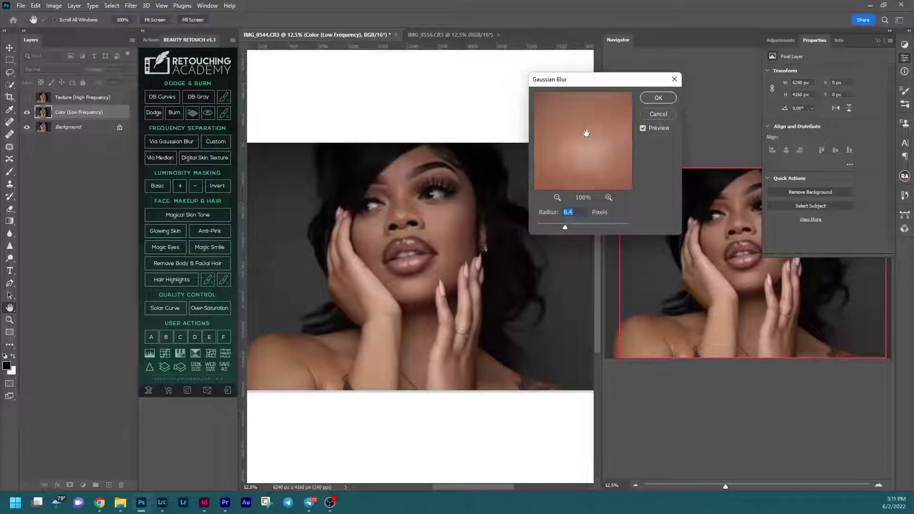
pyautogui.moveTo(586, 134); pyautogui.dragTo(601, 116)
pyautogui.click(453, 222)
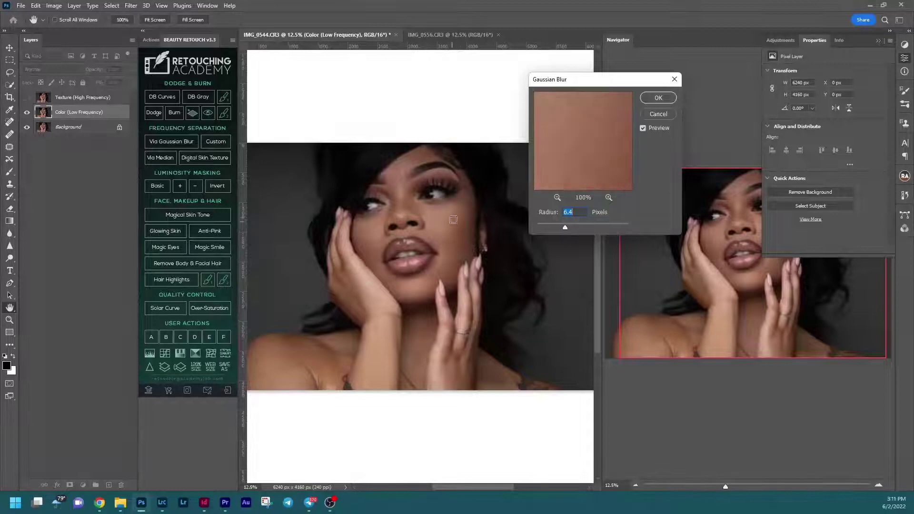
pyautogui.moveTo(555, 144); pyautogui.dragTo(567, 165)
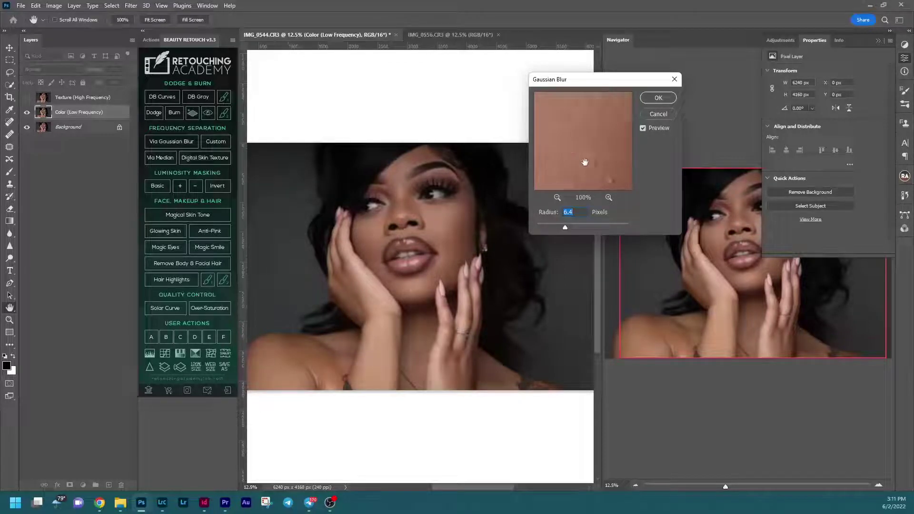
pyautogui.moveTo(573, 149); pyautogui.dragTo(592, 167)
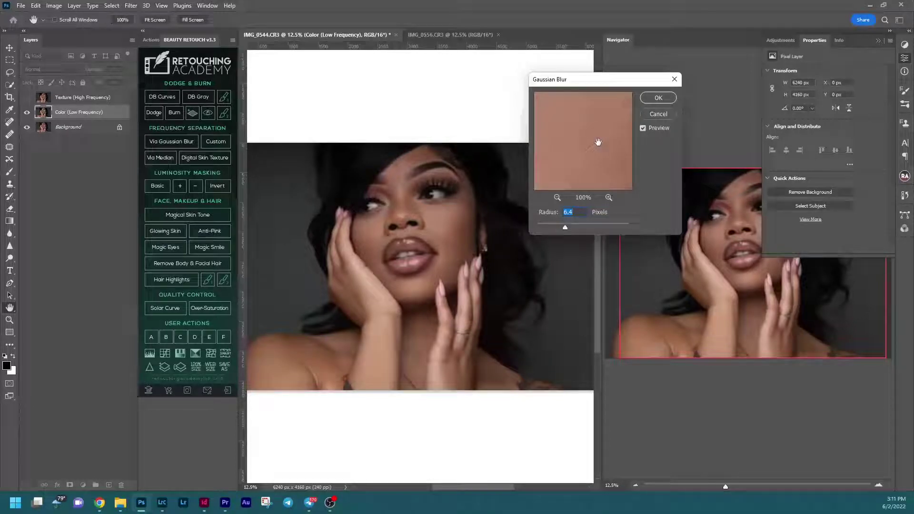
# Step: Try a 9-pixel radius, then apply the blur at 2.8 pixels
pyautogui.write('9')
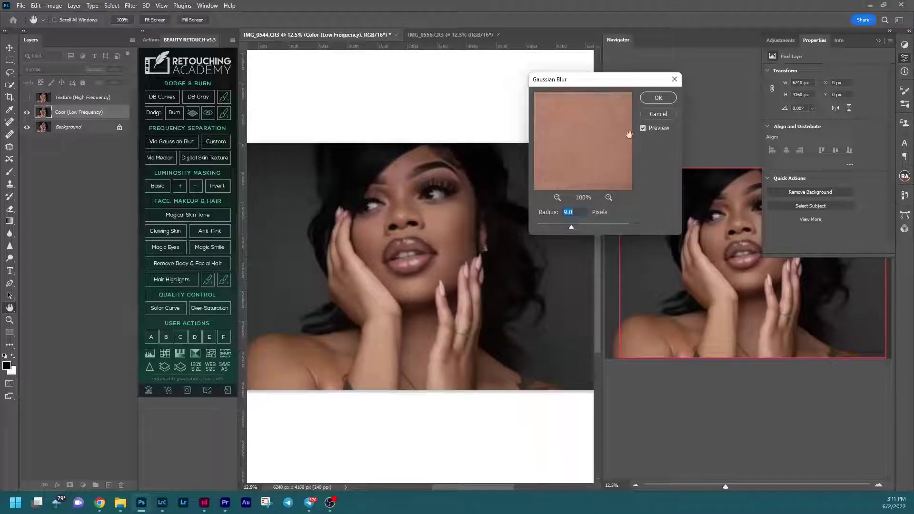
pyautogui.moveTo(565, 149)
pyautogui.mouseDown()
pyautogui.moveTo(602, 157)
pyautogui.moveTo(554, 131)
pyautogui.moveTo(604, 136)
pyautogui.moveTo(614, 120)
pyautogui.moveTo(580, 151)
pyautogui.mouseUp()
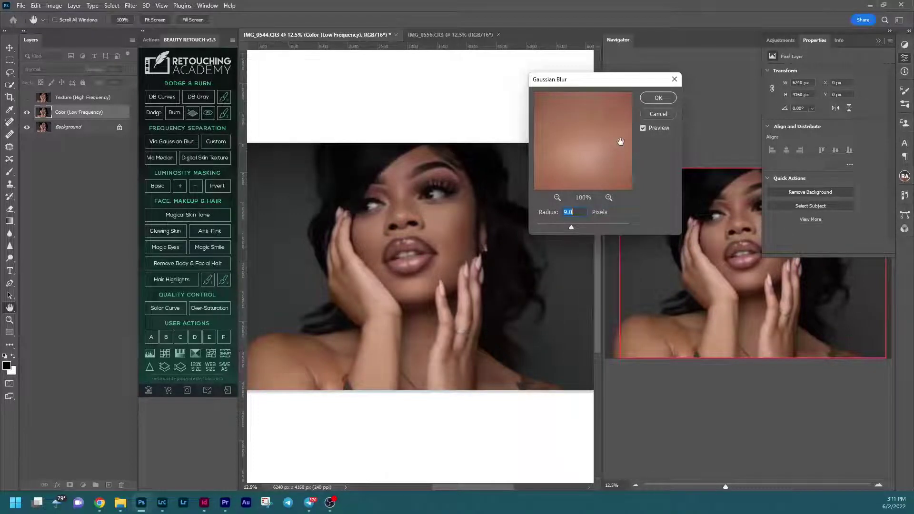
pyautogui.moveTo(604, 133); pyautogui.dragTo(597, 163)
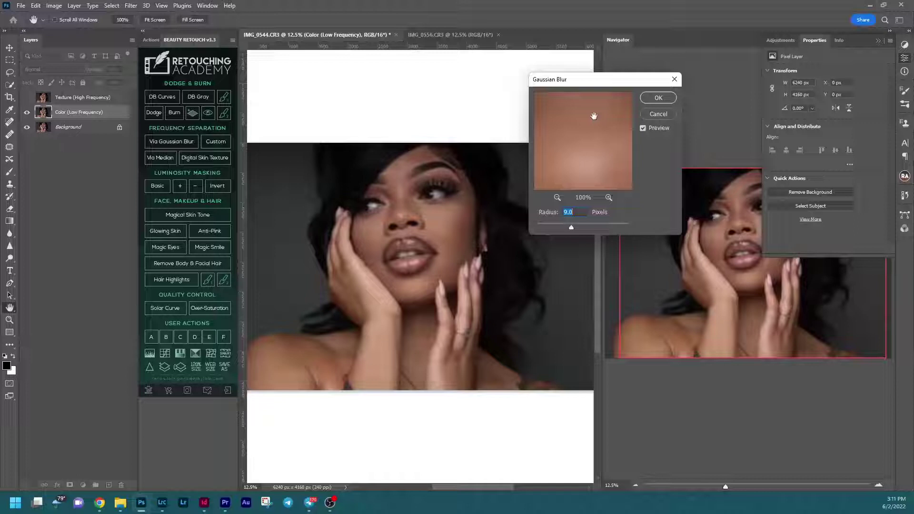
pyautogui.write('285')
pyautogui.press('BackSpace')
pyautogui.press('BackSpace')
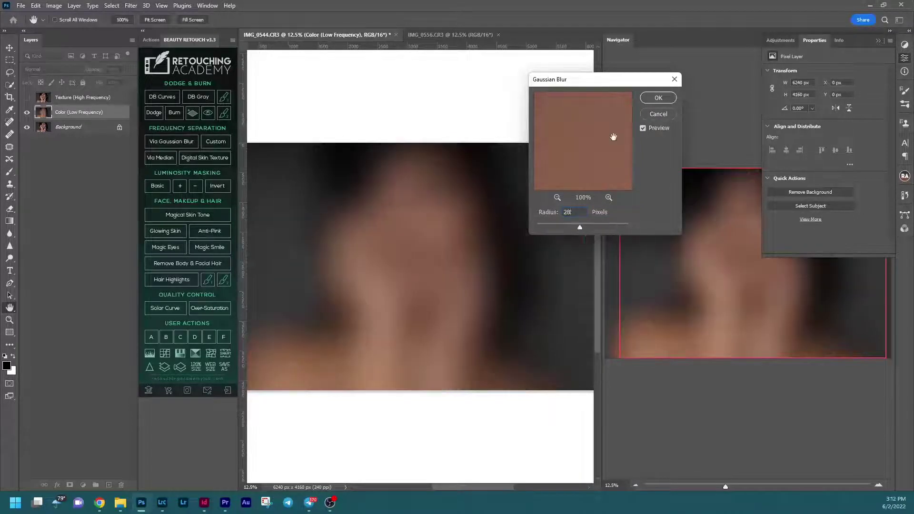
pyautogui.write('.8')
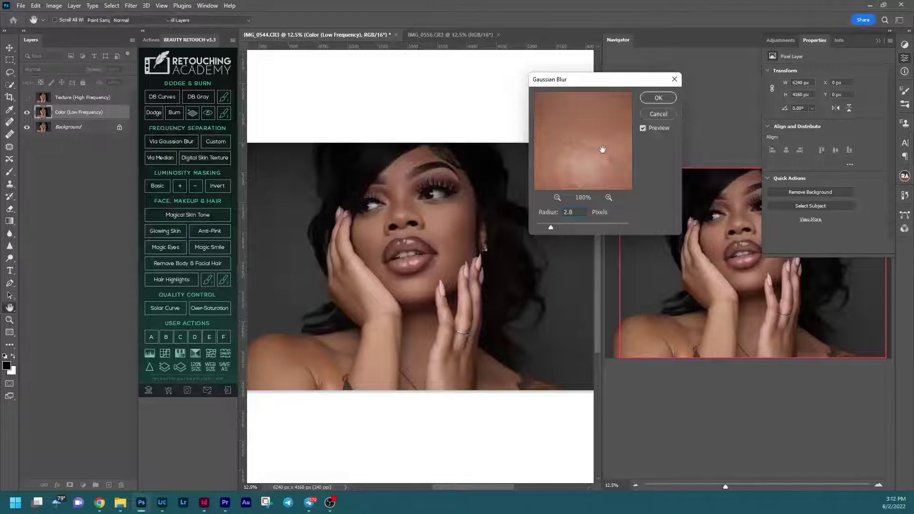
pyautogui.press('Return')
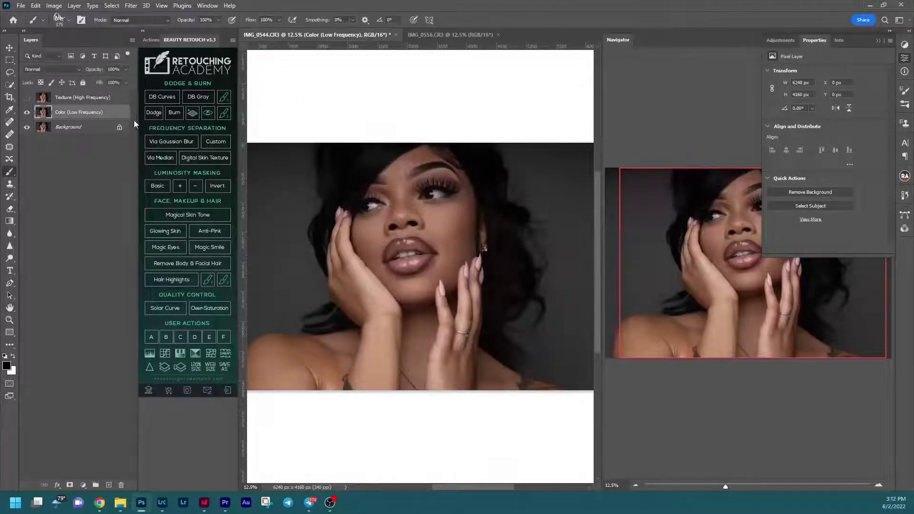
# Step: Apply Image onto the Texture layer: source Color (Low Frequency), Subtract, Scale 2, Offset 127
pyautogui.click(27, 98)
pyautogui.click(63, 103)
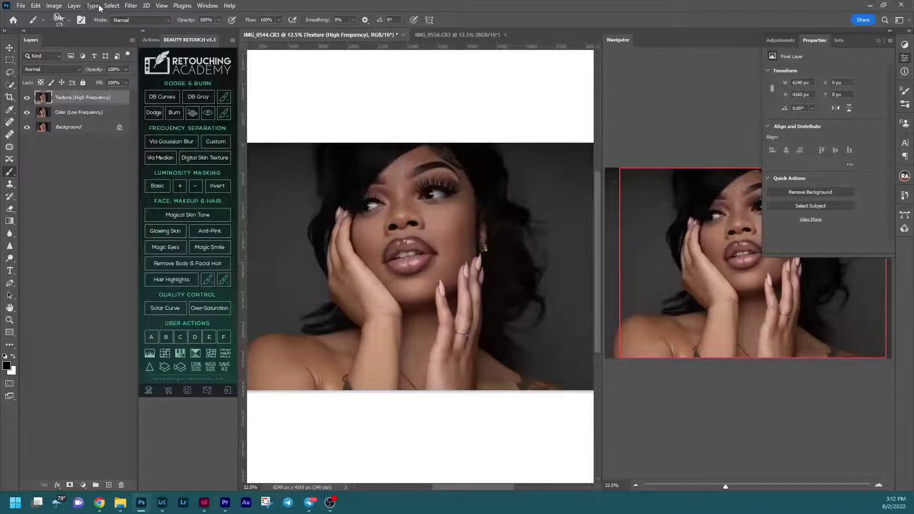
pyautogui.click(56, 6)
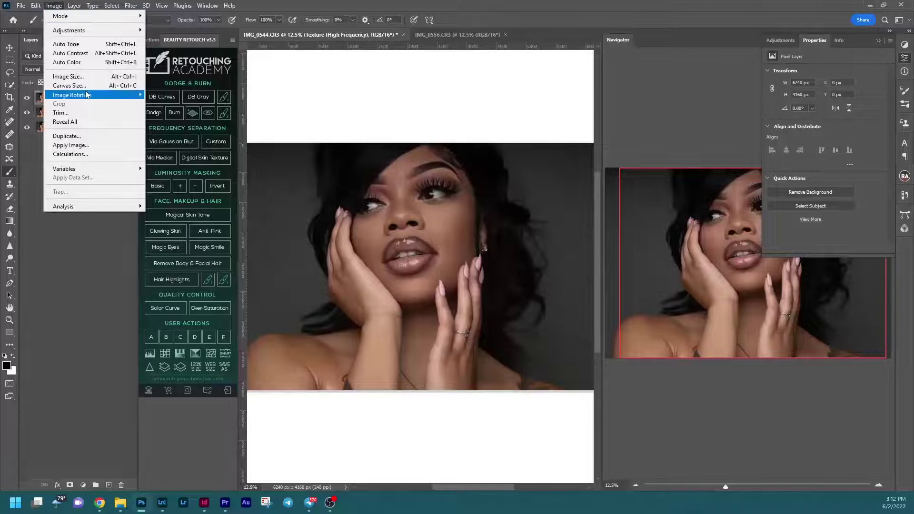
pyautogui.click(71, 146)
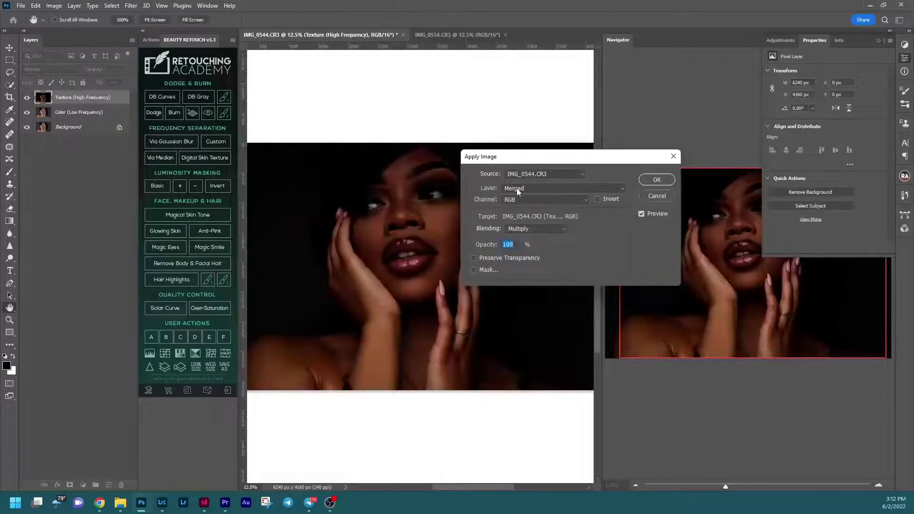
pyautogui.click(517, 190)
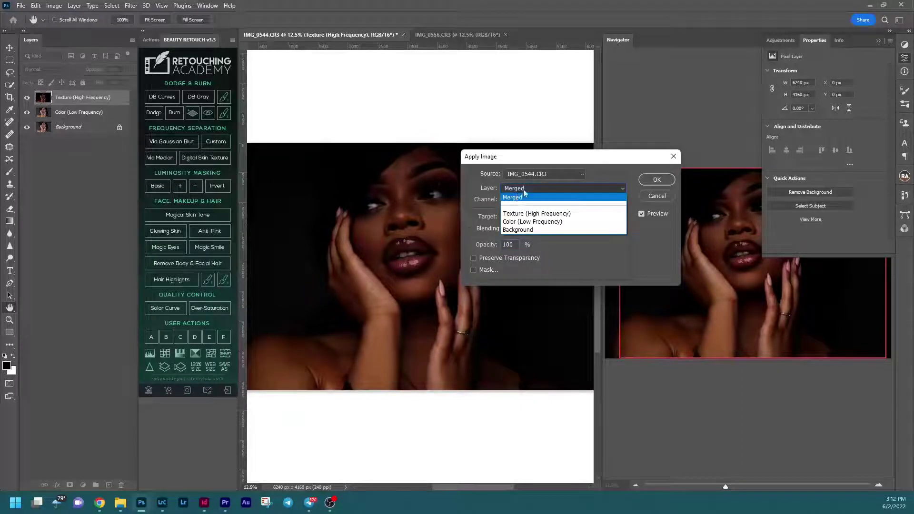
pyautogui.click(526, 222)
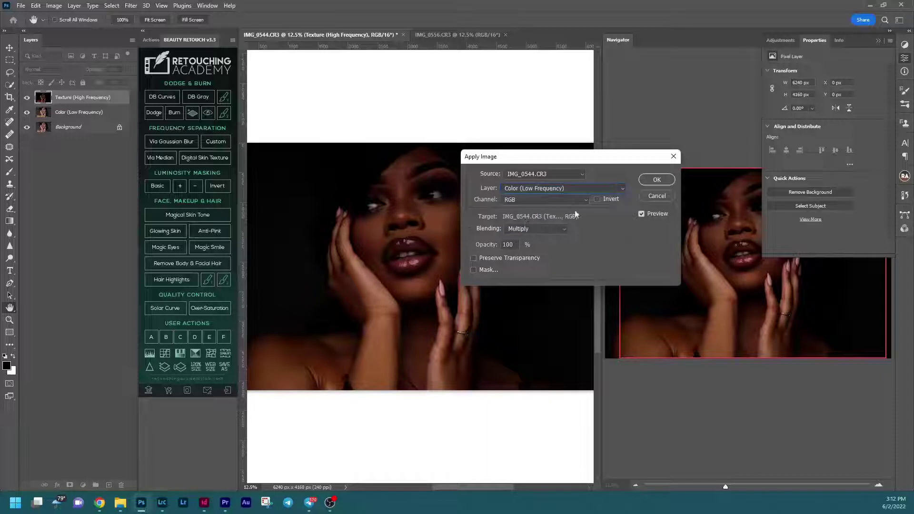
pyautogui.click(556, 229)
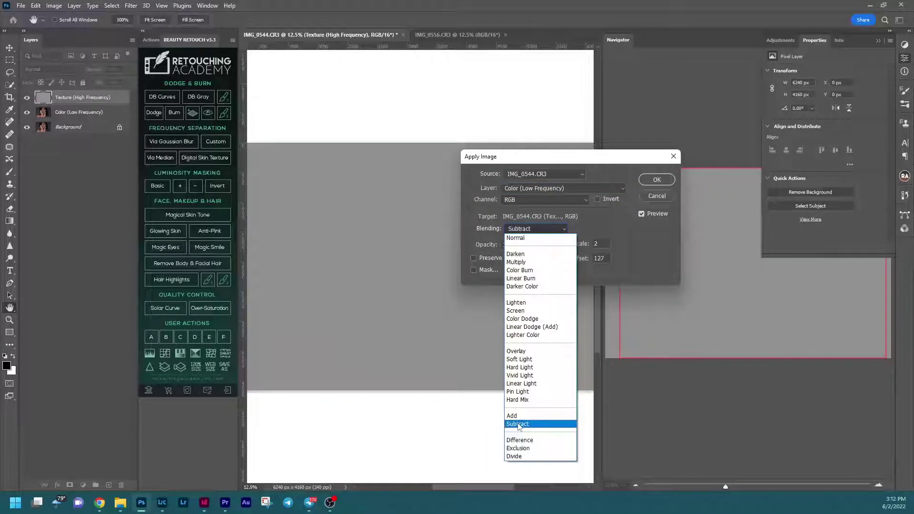
pyautogui.click(518, 423)
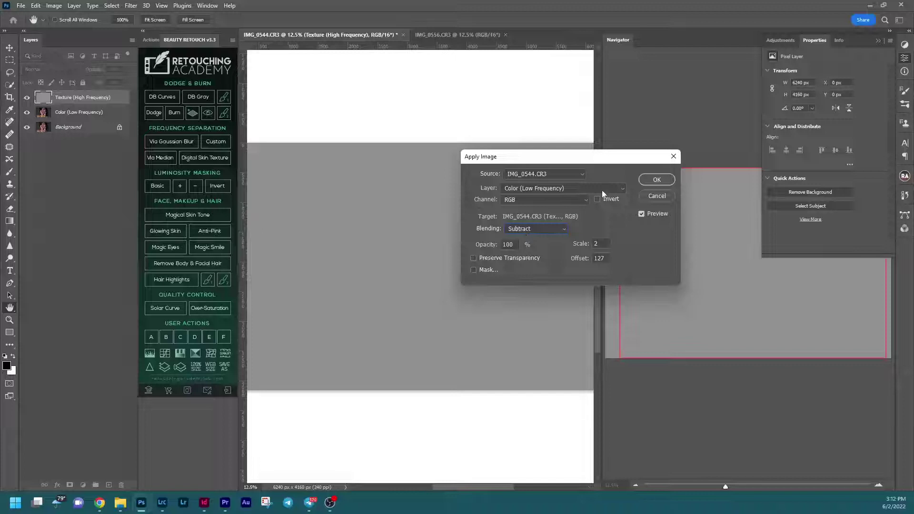
pyautogui.click(655, 181)
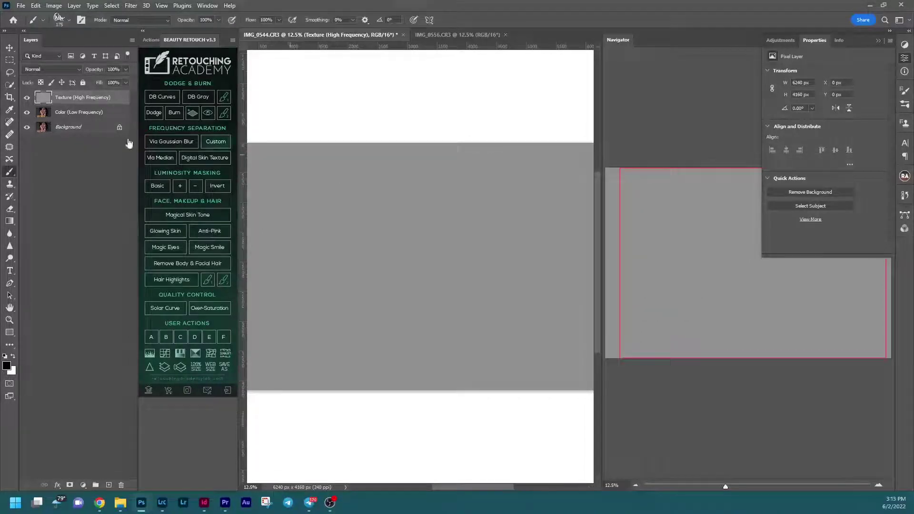
# Step: Set the Texture (High Frequency) layer's blend mode to Linear Light in Blending Options
pyautogui.click(69, 70)
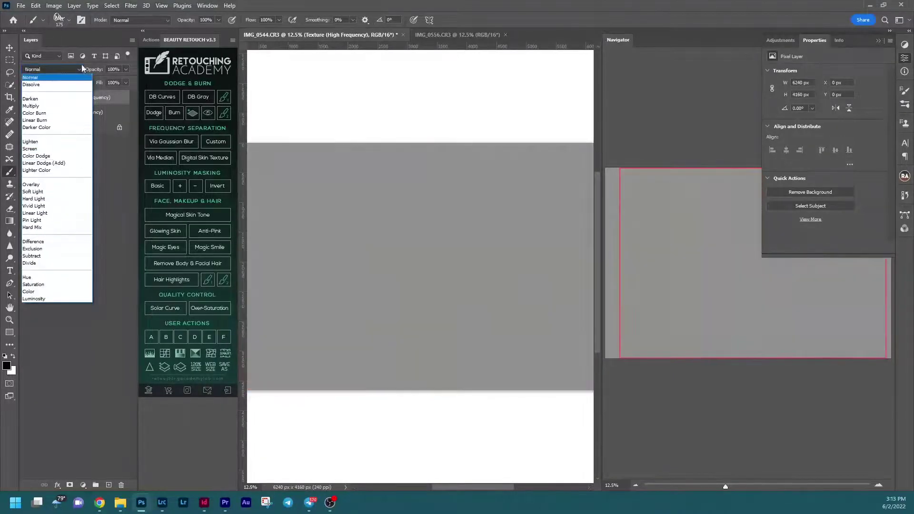
pyautogui.click(82, 68)
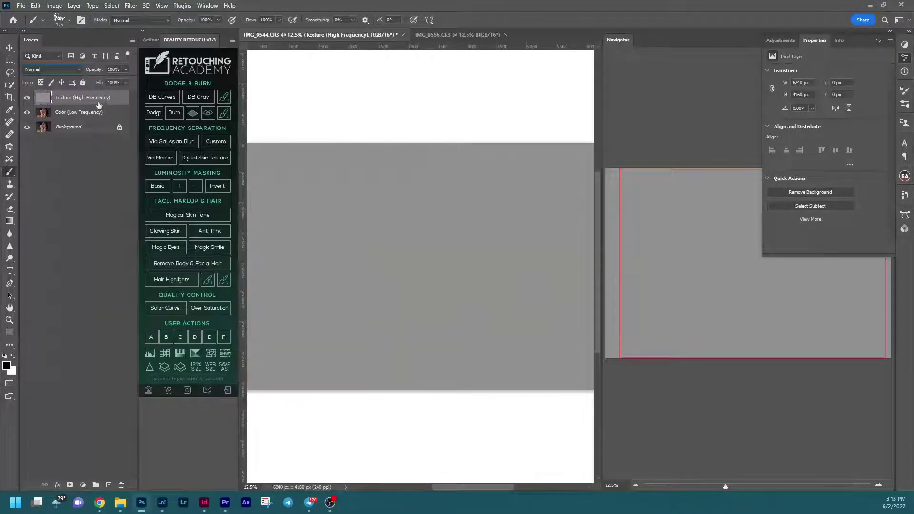
pyautogui.doubleClick(124, 104)
pyautogui.moveTo(603, 53); pyautogui.dragTo(579, 136)
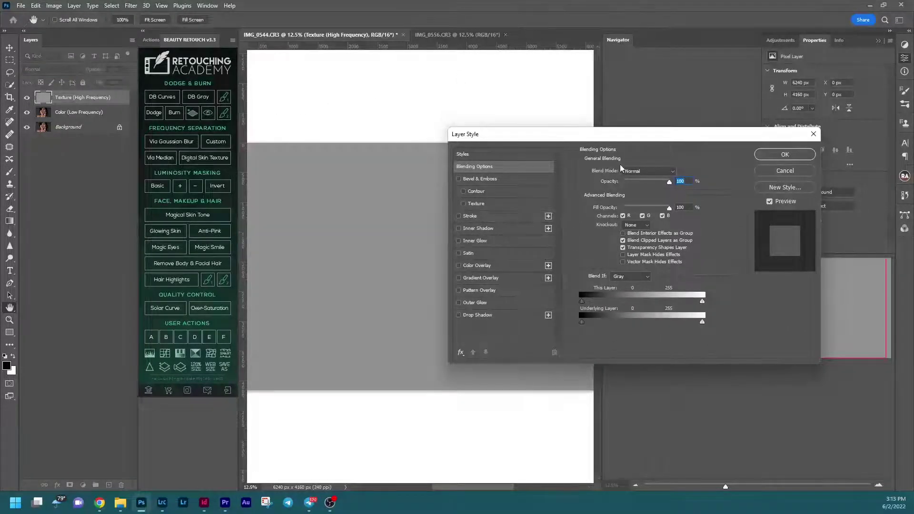
pyautogui.click(647, 172)
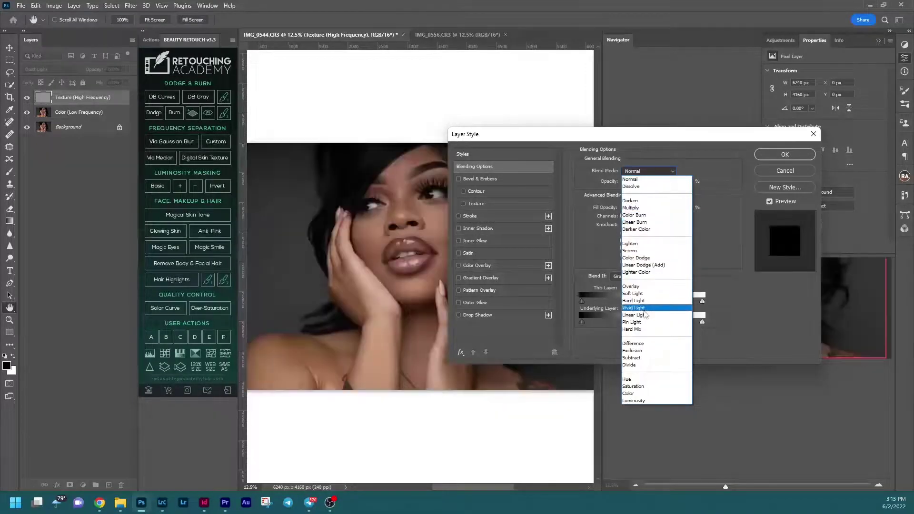
pyautogui.click(643, 315)
pyautogui.click(784, 155)
# Step: Toggle the texture and color layers' visibility to compare against the original
pyautogui.click(26, 97)
pyautogui.click(27, 112)
pyautogui.click(26, 97)
pyautogui.click(27, 111)
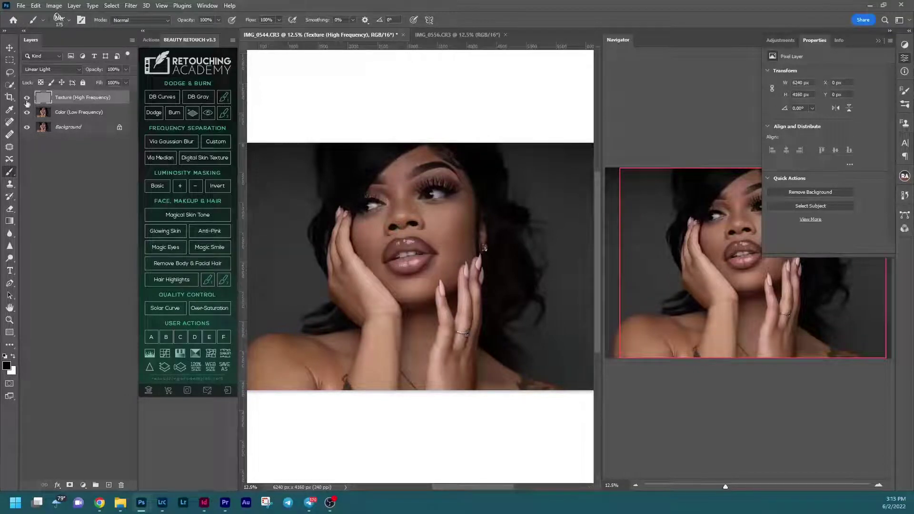
pyautogui.click(26, 98)
# Step: Zoom in on the eye, nose and lips, then duplicate the Texture (High Frequency) layer
pyautogui.click(26, 97)
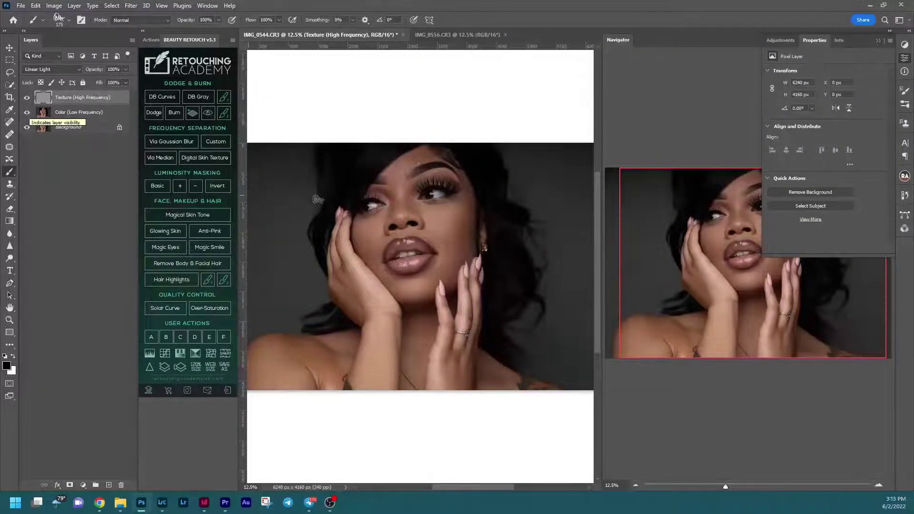
pyautogui.scroll(5, 469, 236)
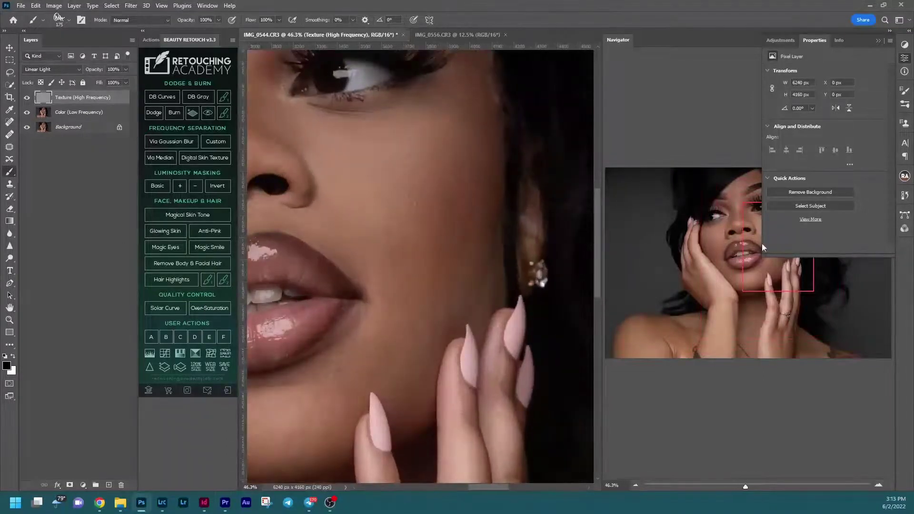
pyautogui.moveTo(752, 237); pyautogui.dragTo(728, 324)
pyautogui.moveTo(736, 268); pyautogui.dragTo(727, 219)
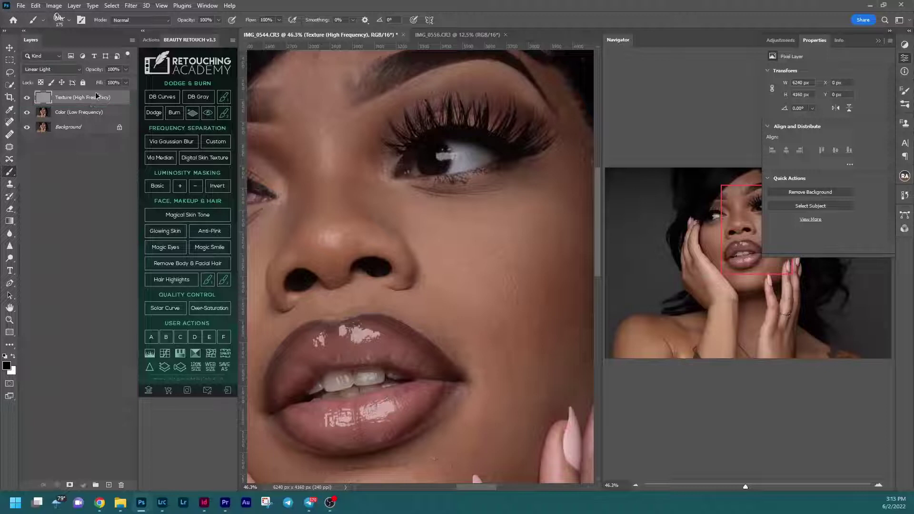
pyautogui.hotkey('ctrl', 'j')
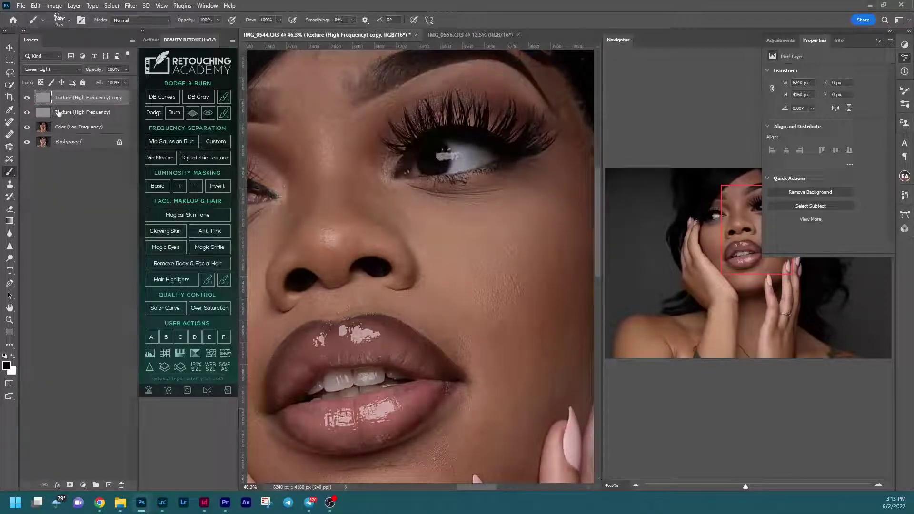
# Step: Clip the texture copy to the Texture (High Frequency) layer below it
pyautogui.click(40, 99)
pyautogui.moveTo(39, 101); pyautogui.dragTo(40, 102)
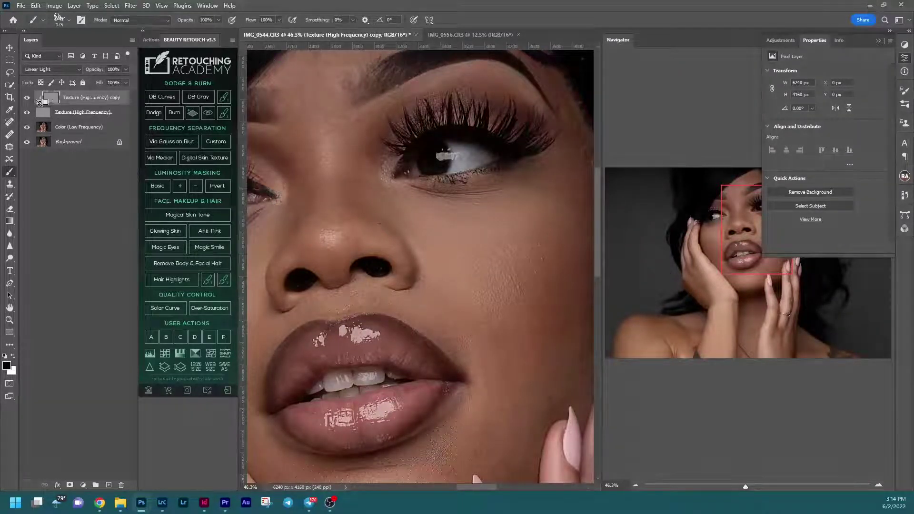
pyautogui.keyDown('alt'); pyautogui.click(39, 101); pyautogui.keyUp('alt')
pyautogui.scroll(-3, 576, 268)
pyautogui.moveTo(761, 257); pyautogui.dragTo(722, 270)
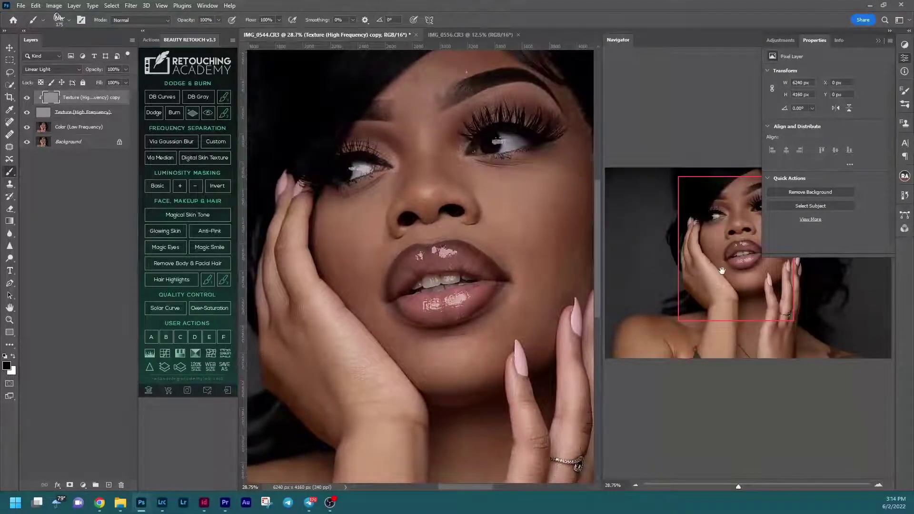
# Step: Add a new empty layer directly above Color (Low Frequency)
pyautogui.click(121, 134)
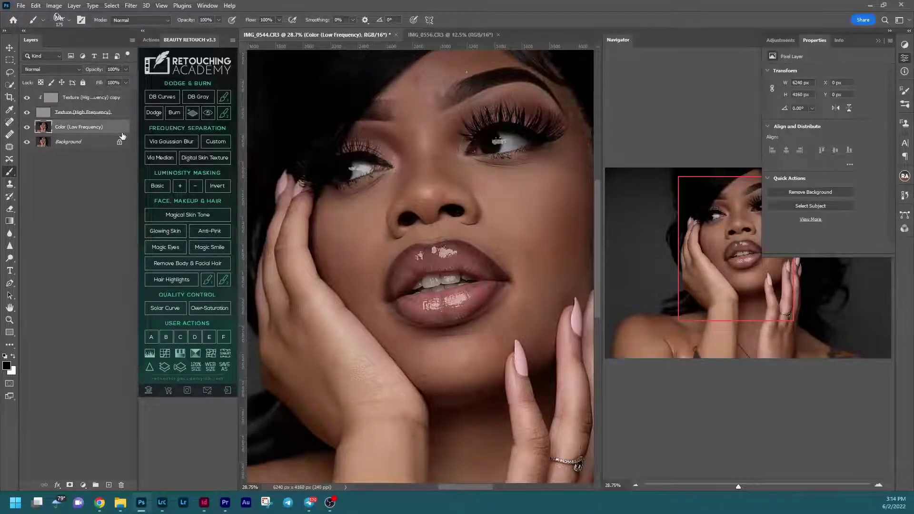
pyautogui.click(117, 101)
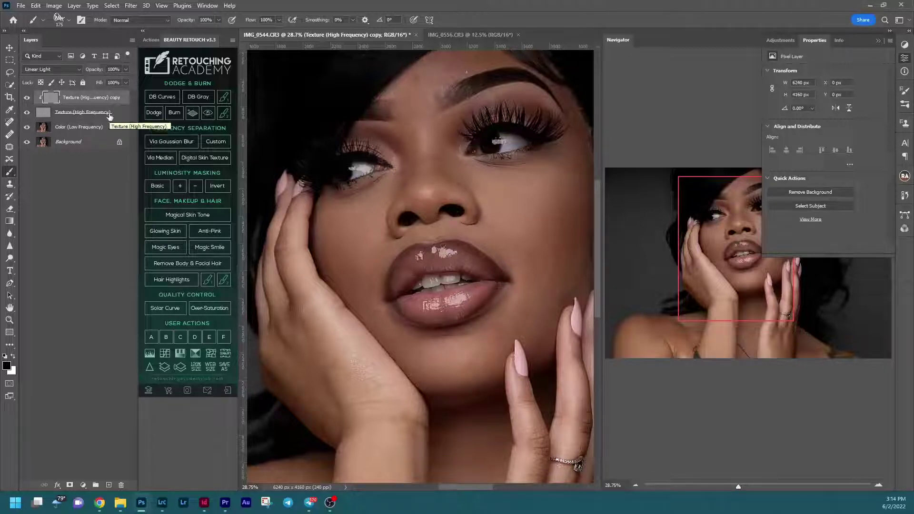
pyautogui.click(110, 129)
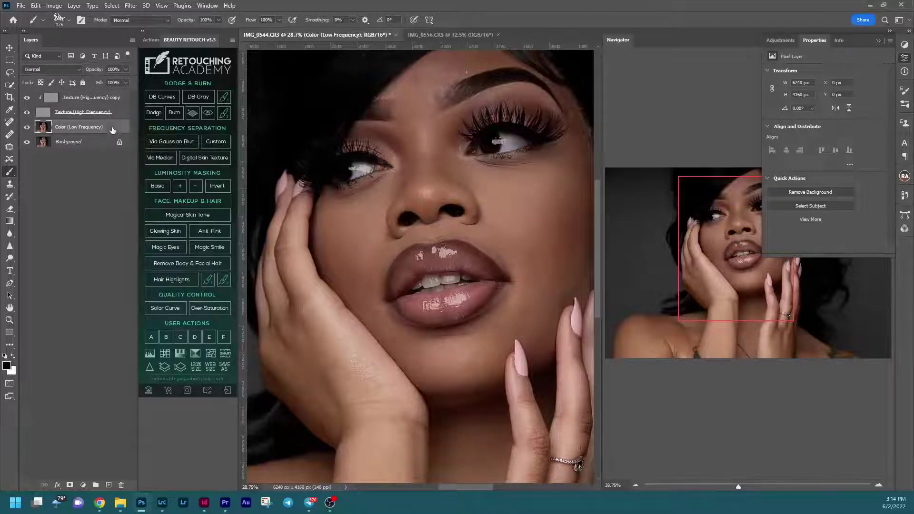
pyautogui.click(109, 485)
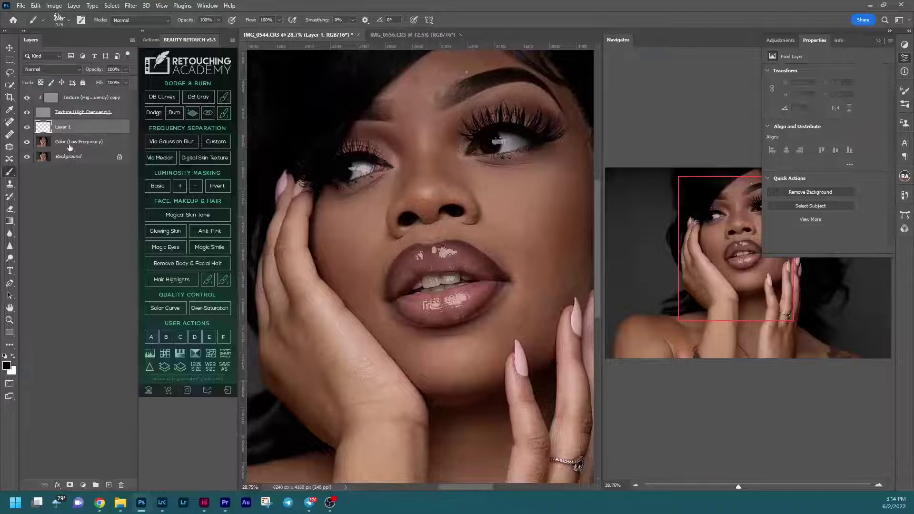
# Step: Rename the new empty layer 'Correcting Tones'
pyautogui.doubleClick(68, 129)
pyautogui.write('Correcting Tones')
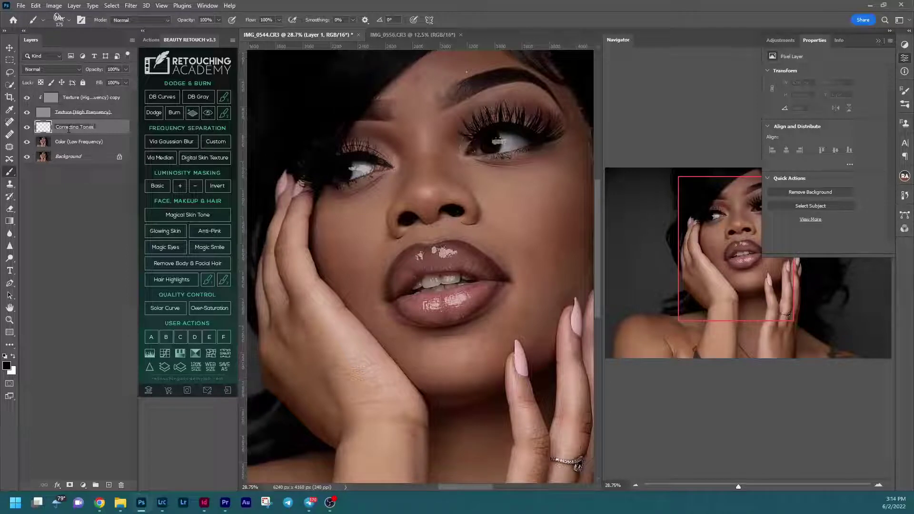
pyautogui.press('Return')
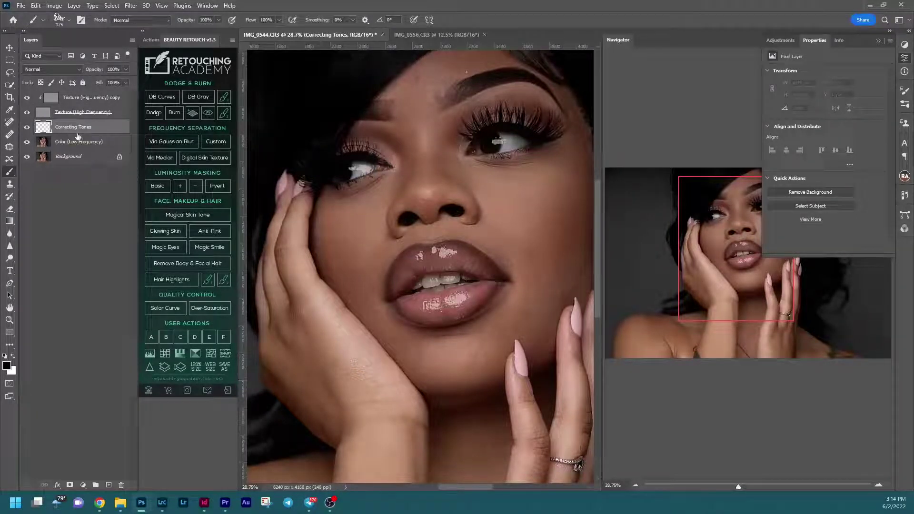
# Step: Select all four separation layers and group them with Ctrl+G
pyautogui.click(85, 142)
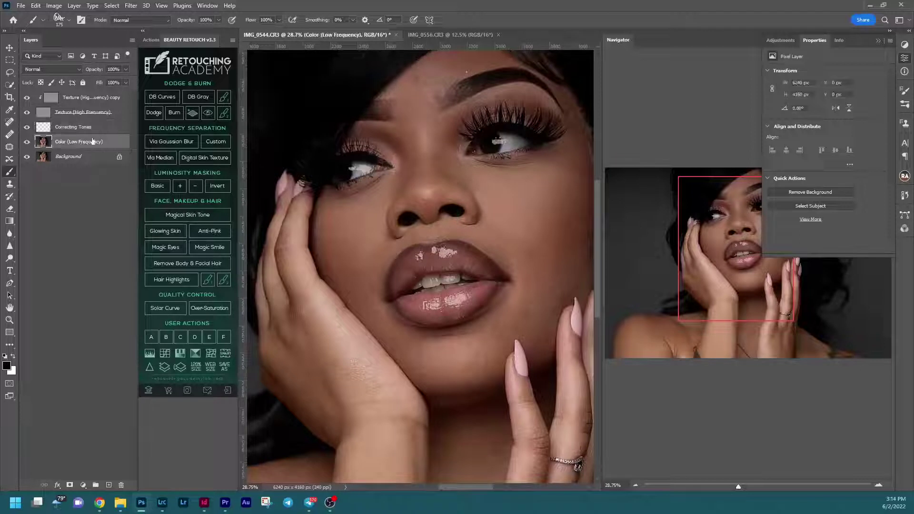
pyautogui.keyDown('shift'); pyautogui.click(112, 101); pyautogui.keyUp('shift')
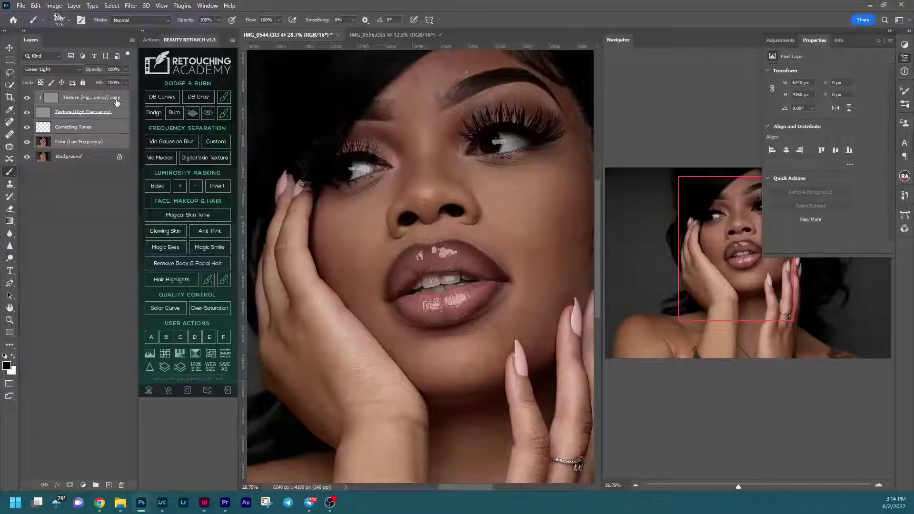
pyautogui.hotkey('ctrl', 'g')
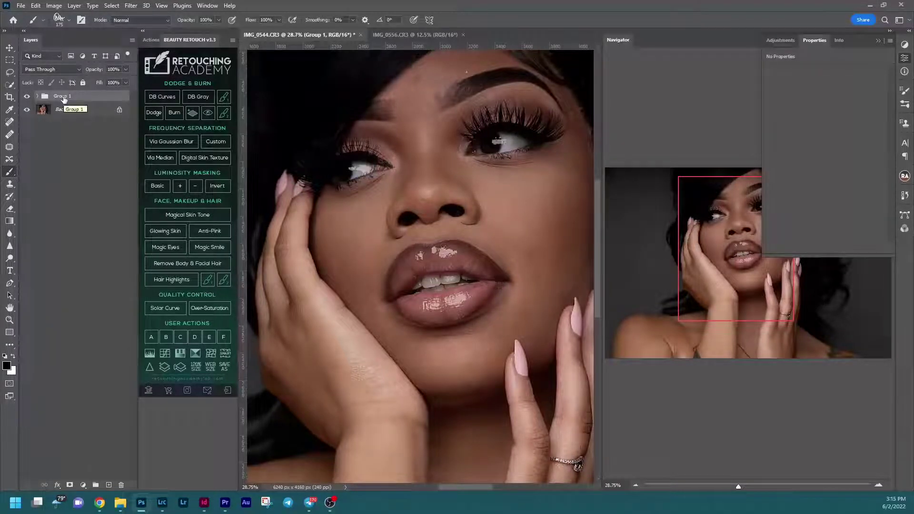
# Step: Rename Group 1 to 'Frequency Separation' and select the Background layer
pyautogui.doubleClick(63, 97)
pyautogui.write('Frequency Sleparation')
pyautogui.press('Return')
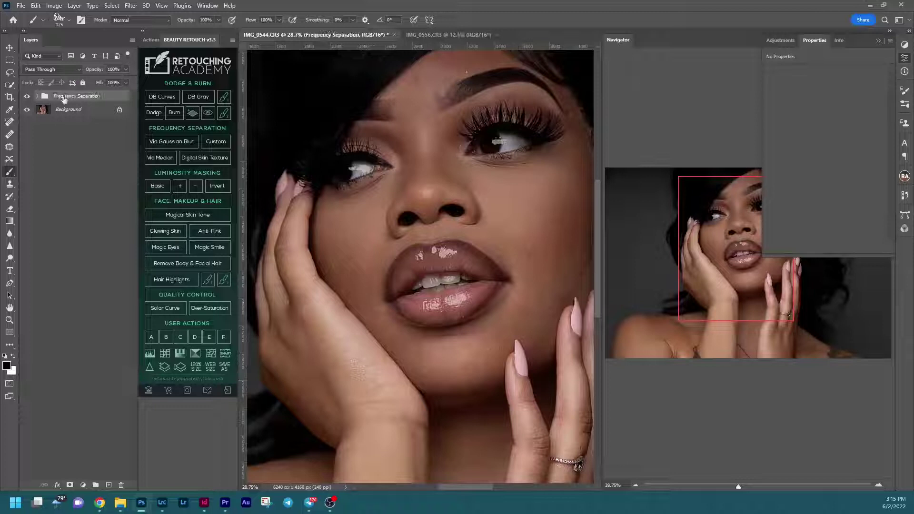
pyautogui.click(42, 110)
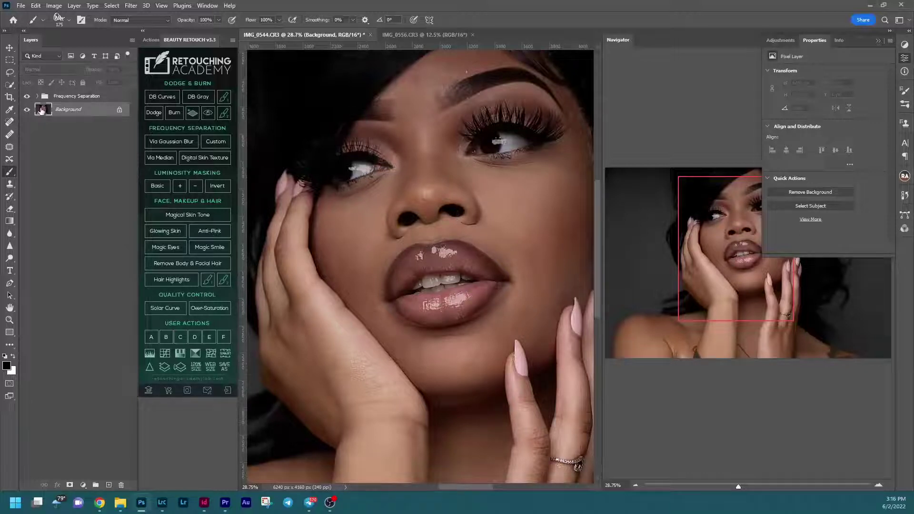
# Step: Duplicate the Background layer and name the copy 'Color (Low Frequency)'
pyautogui.hotkey('ctrl', 'j')
pyautogui.hotkey('ctrl', 'j')
pyautogui.doubleClick(79, 125)
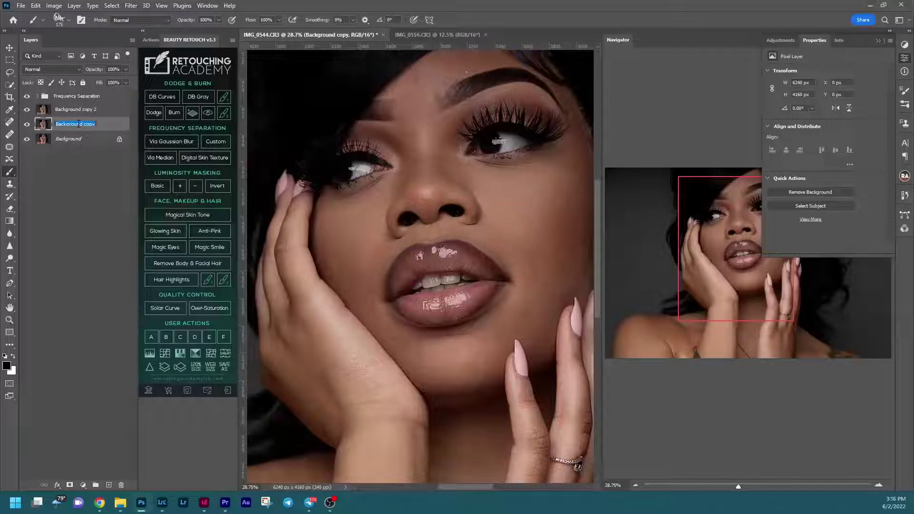
pyautogui.write('Color (low freq')
pyautogui.press('BackSpace')
pyautogui.press('BackSpace')
pyautogui.press('BackSpace')
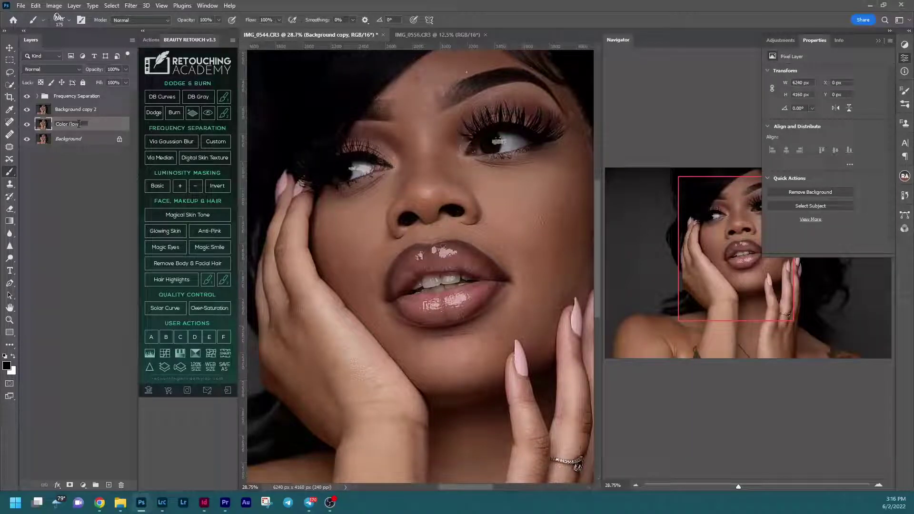
pyautogui.write('Low Frequency)')
pyautogui.press('Return')
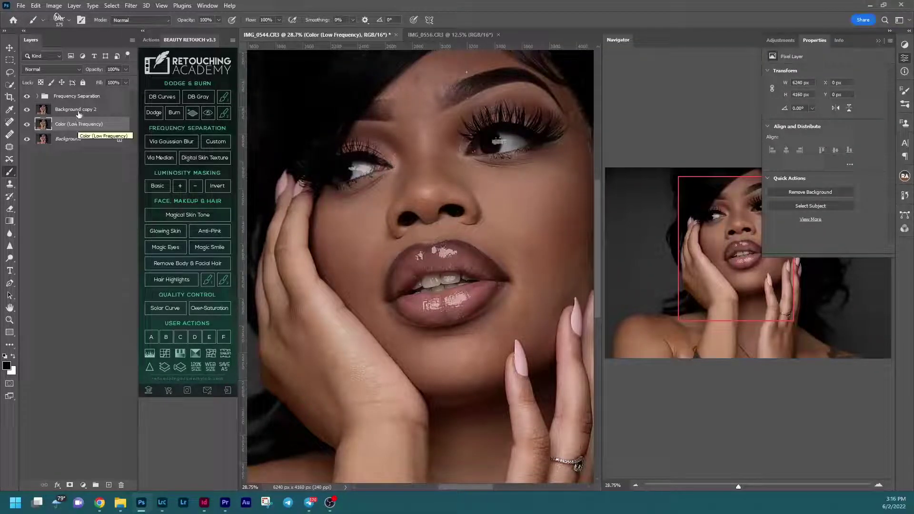
# Step: Name the second Background copy 'Texture (High Frequency)'
pyautogui.doubleClick(78, 110)
pyautogui.write('Te')
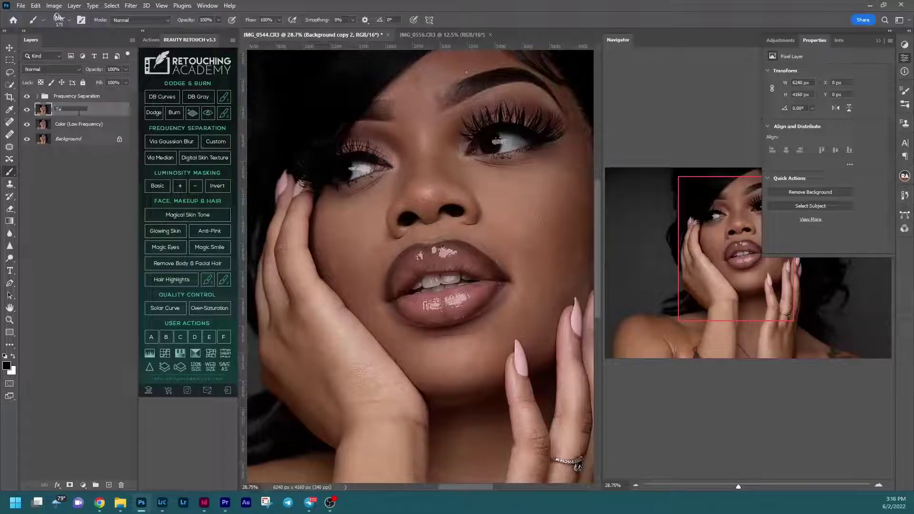
pyautogui.write('xture (high')
pyautogui.press('BackSpace')
pyautogui.press('BackSpace')
pyautogui.press('BackSpace')
pyautogui.press('BackSpace')
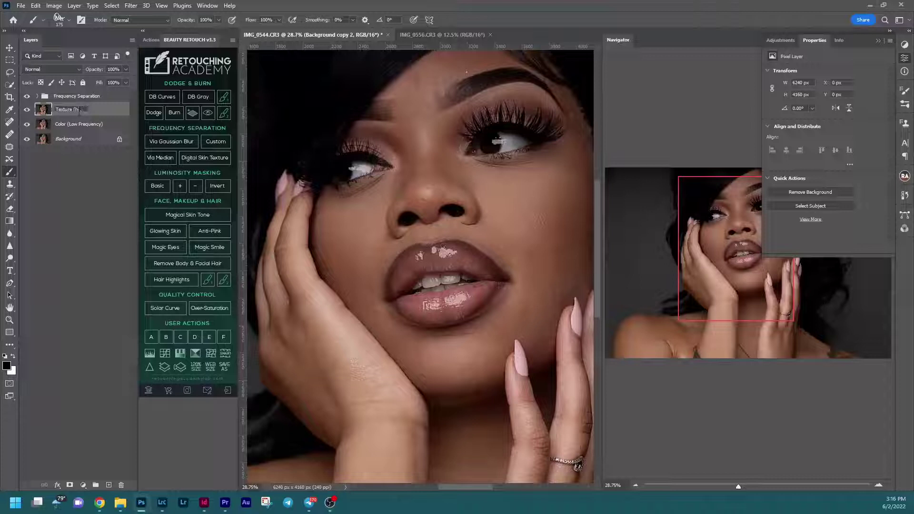
pyautogui.write('High F')
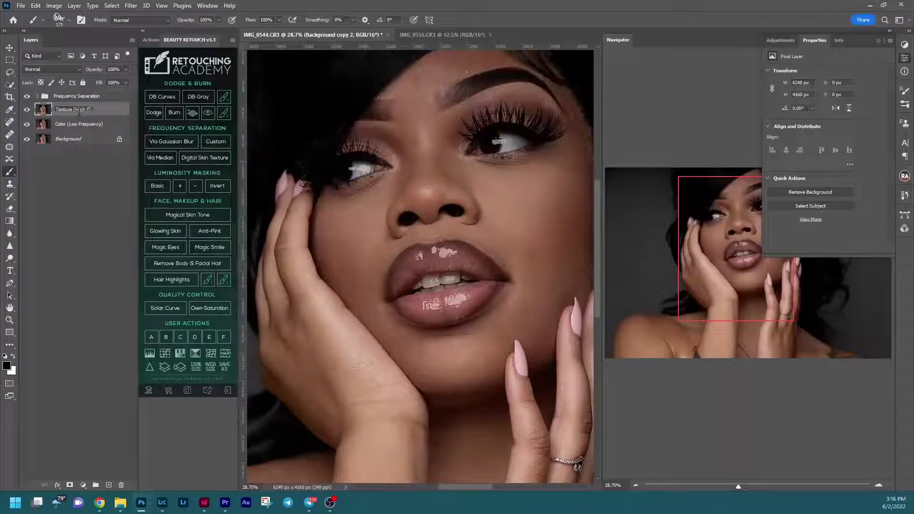
pyautogui.write('requency)')
pyautogui.press('Return')
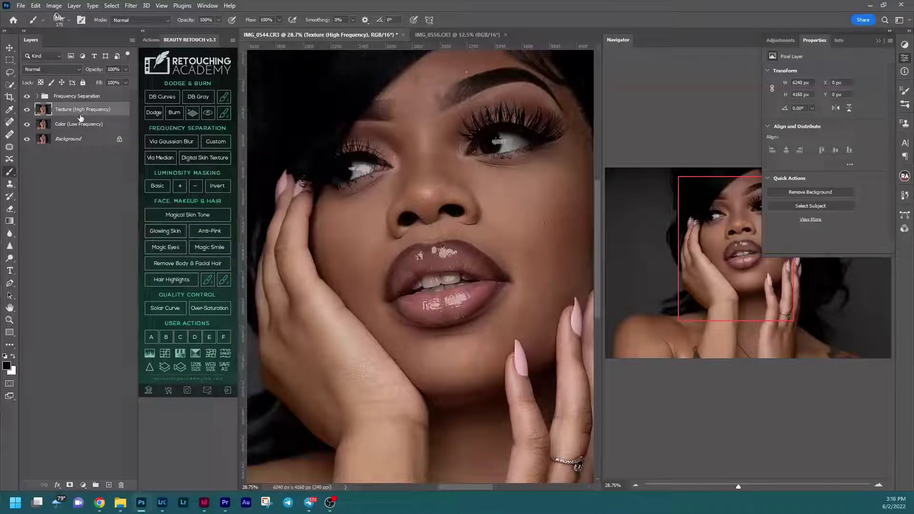
pyautogui.click(80, 125)
# Step: Blur the Color (Low Frequency) layer with a 6.5-pixel Gaussian Blur
pyautogui.click(131, 6)
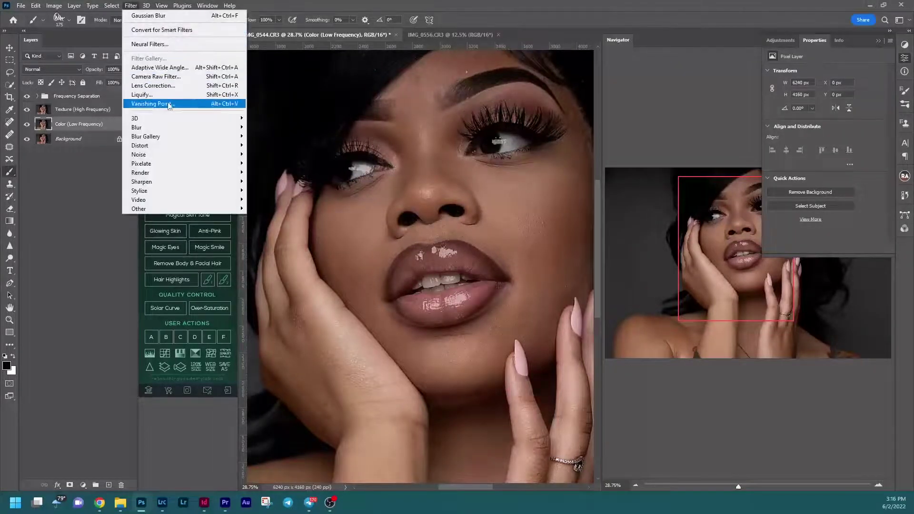
pyautogui.moveTo(169, 127)
pyautogui.click(265, 164)
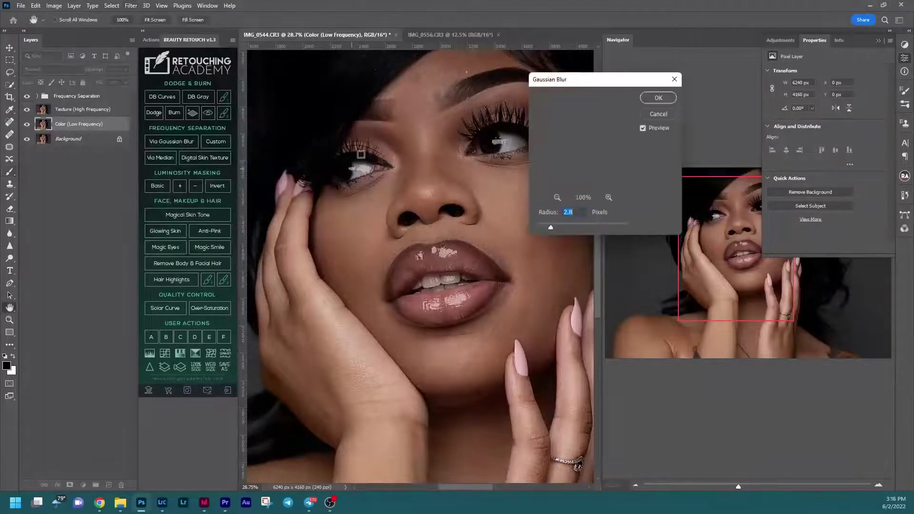
pyautogui.write('6.5')
pyautogui.press('Return')
pyautogui.press('b')
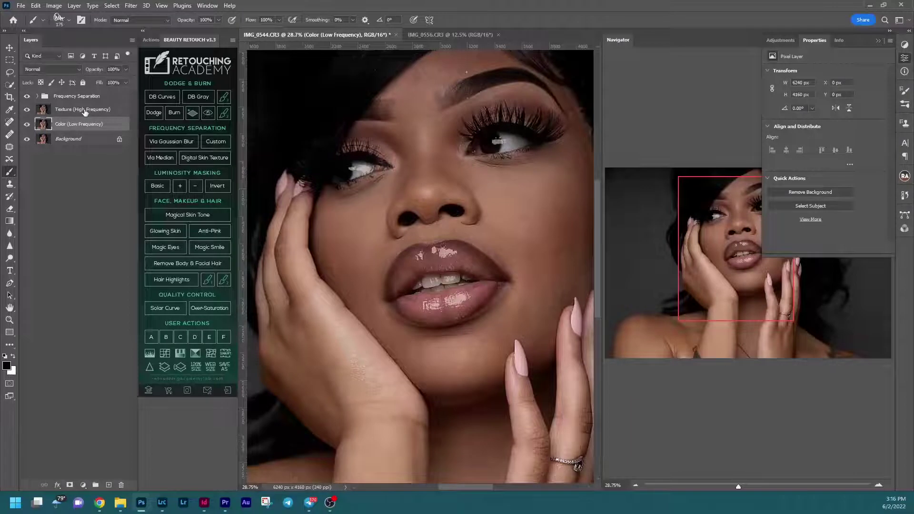
# Step: Select the Texture (High Frequency) layer and bring up Apply Image
pyautogui.click(81, 110)
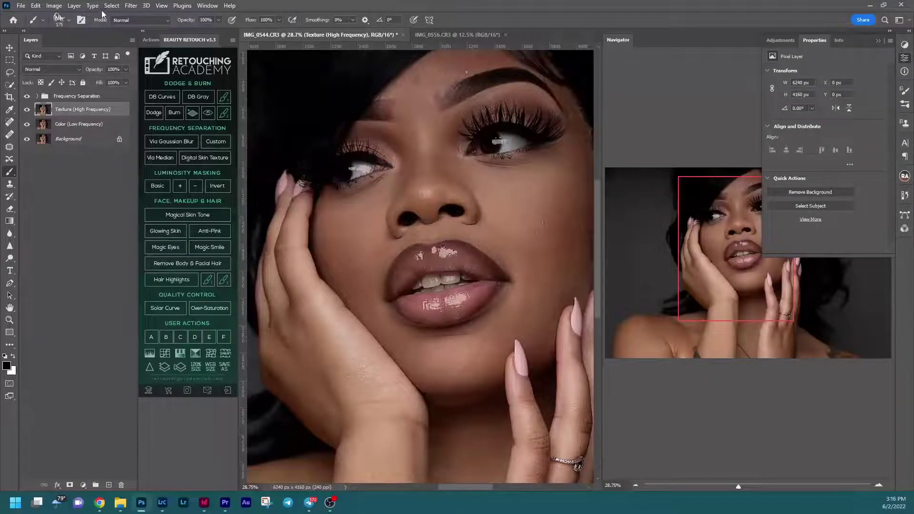
pyautogui.click(54, 5)
pyautogui.click(71, 146)
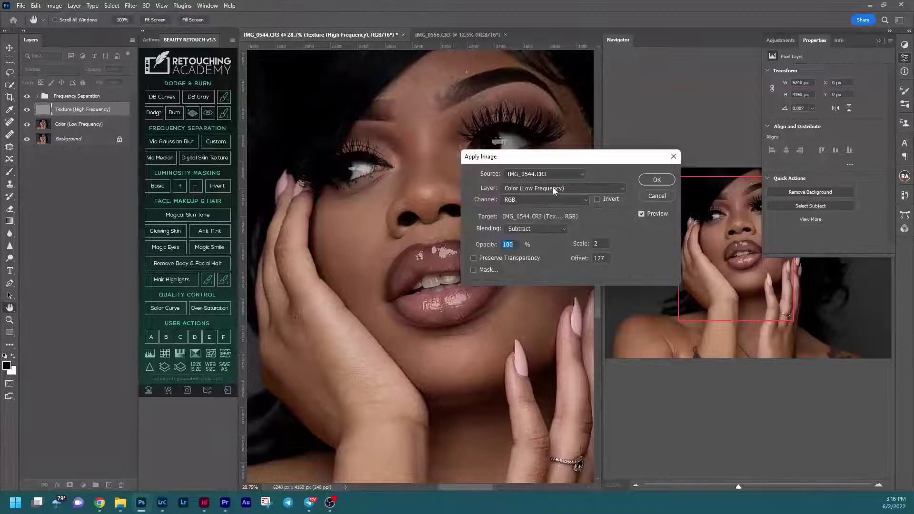
# Step: Apply Image onto the texture layer, subtracting Color (Low Frequency) at scale 2, offset 127
pyautogui.click(555, 189)
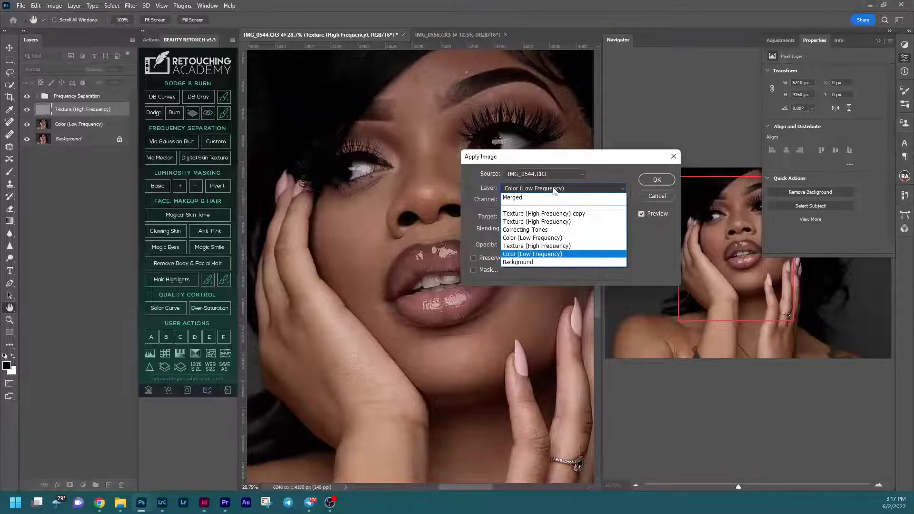
pyautogui.click(550, 237)
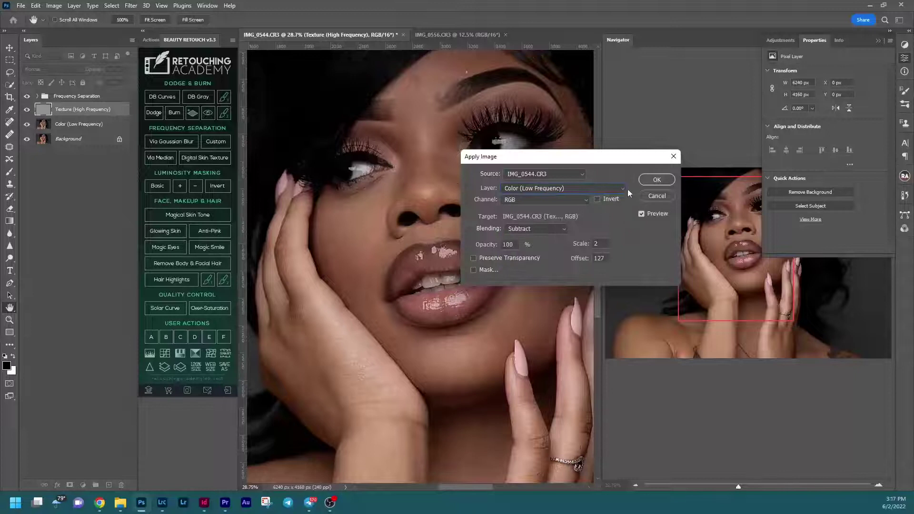
pyautogui.click(641, 182)
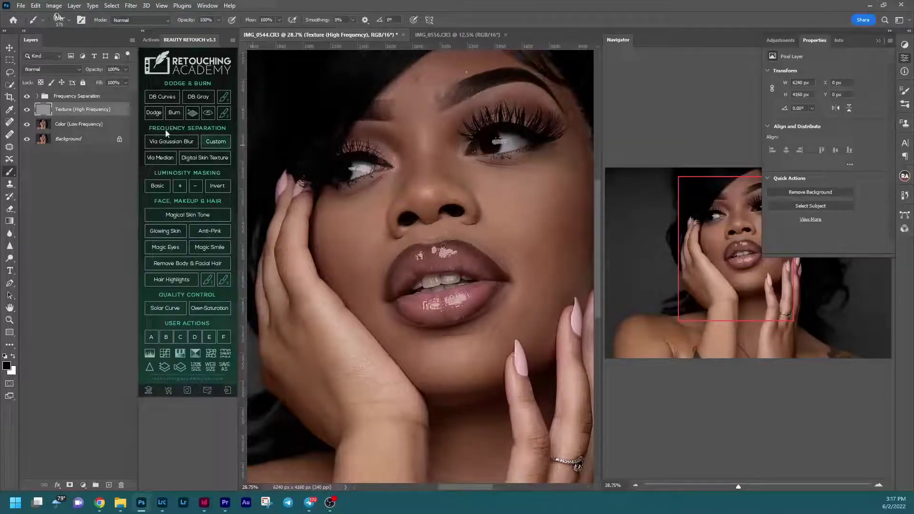
# Step: Duplicate the texture layer as 'Texture (High Frequency)' and clip it to the layer below
pyautogui.hotkey('ctrl', 'j')
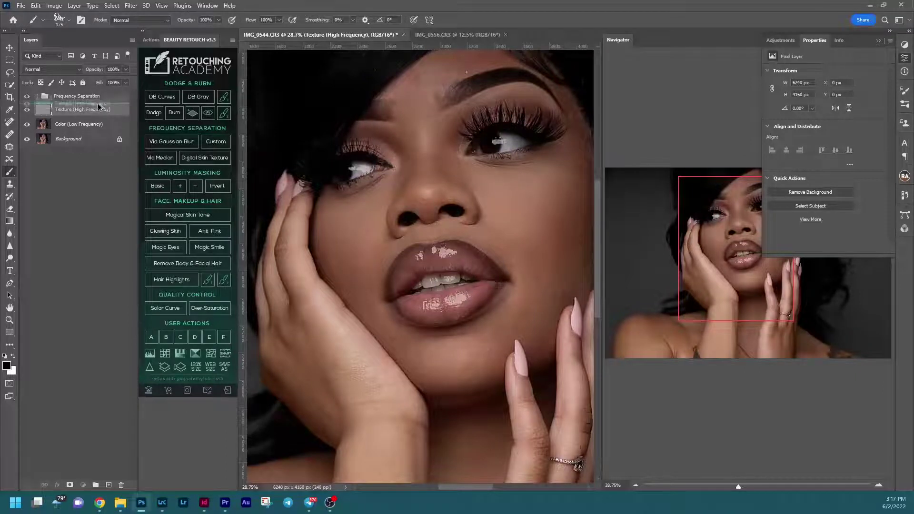
pyautogui.doubleClick(107, 110)
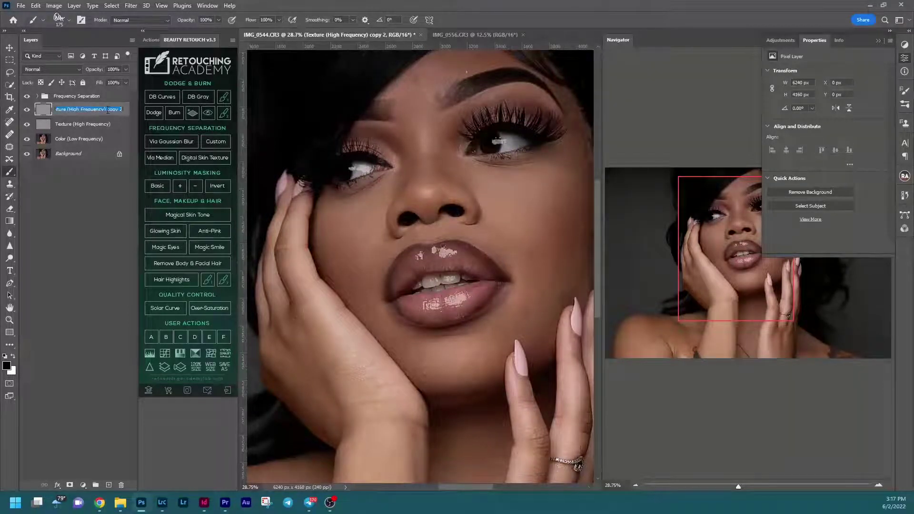
pyautogui.moveTo(119, 110); pyautogui.dragTo(107, 109)
pyautogui.press('BackSpace')
pyautogui.press('Return')
pyautogui.keyDown('alt'); pyautogui.click(61, 117); pyautogui.keyUp('alt')
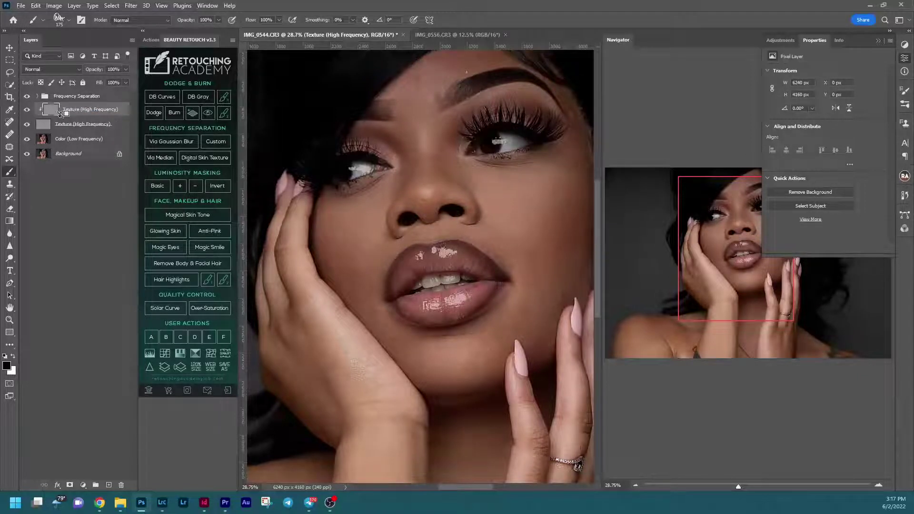
# Step: Hide the Frequency Separation group and set the top texture layer to Linear Light
pyautogui.click(26, 96)
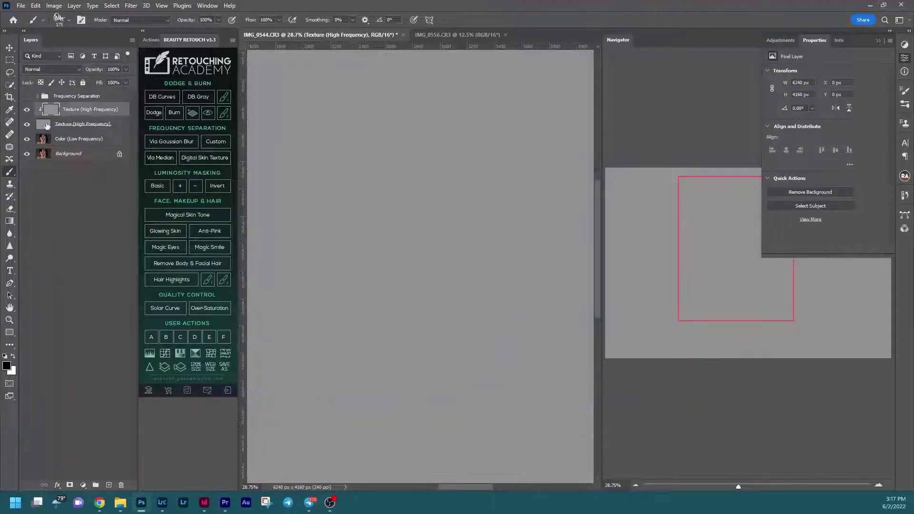
pyautogui.click(55, 72)
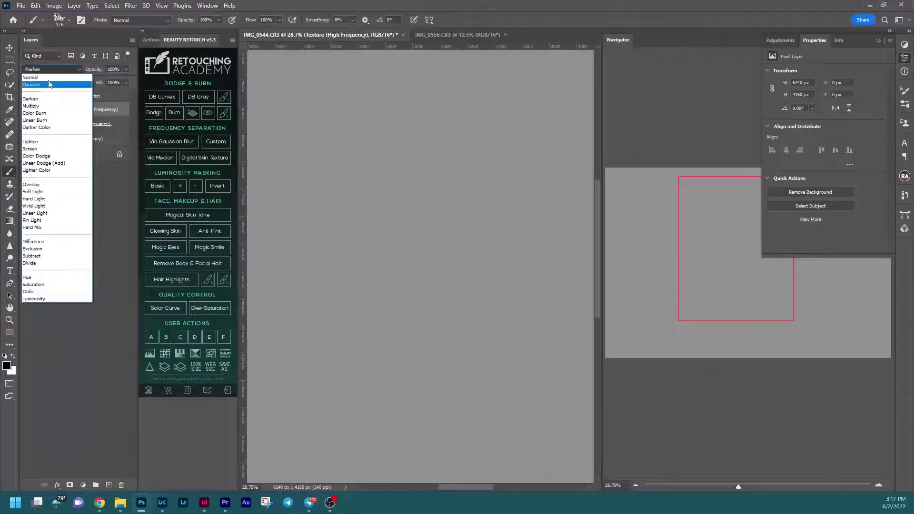
pyautogui.click(53, 78)
pyautogui.moveTo(51, 89); pyautogui.dragTo(51, 119)
pyautogui.click(55, 71)
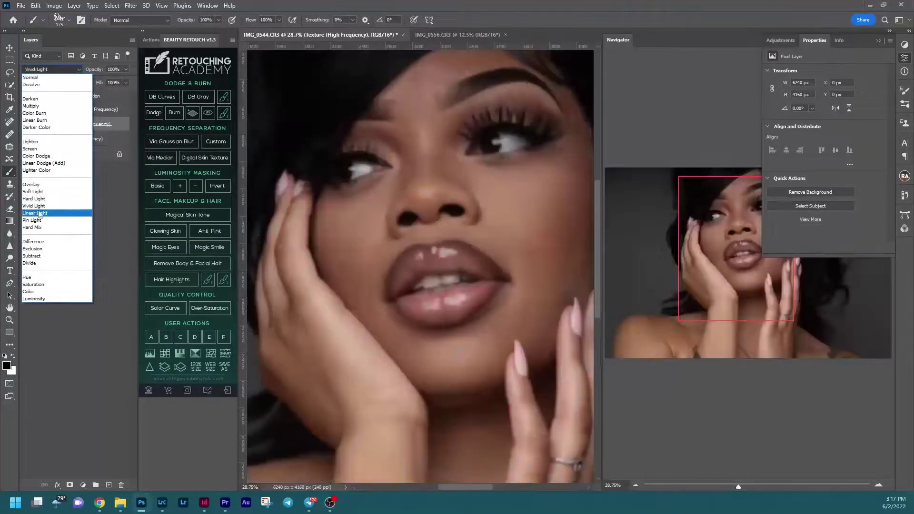
pyautogui.click(38, 213)
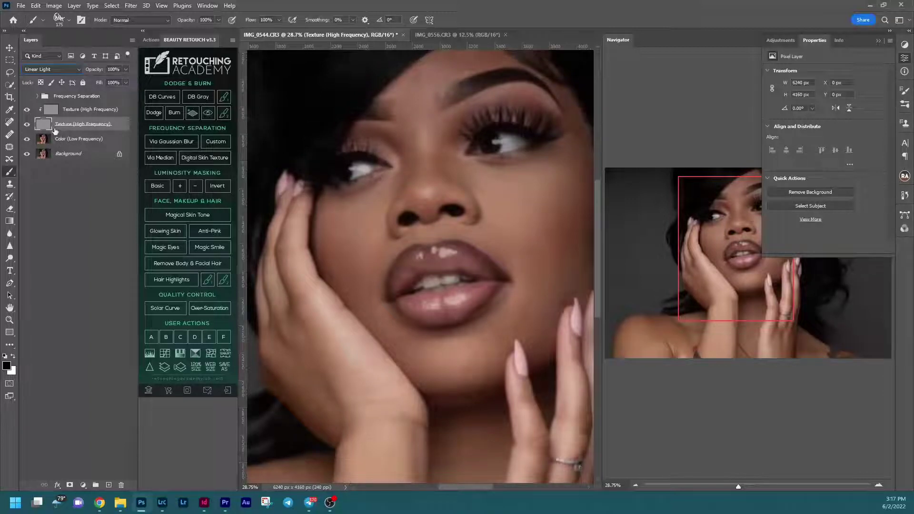
# Step: Compare the texture and colour layers by toggling visibility, then discard the loose separation layers
pyautogui.moveTo(27, 109); pyautogui.dragTo(27, 139)
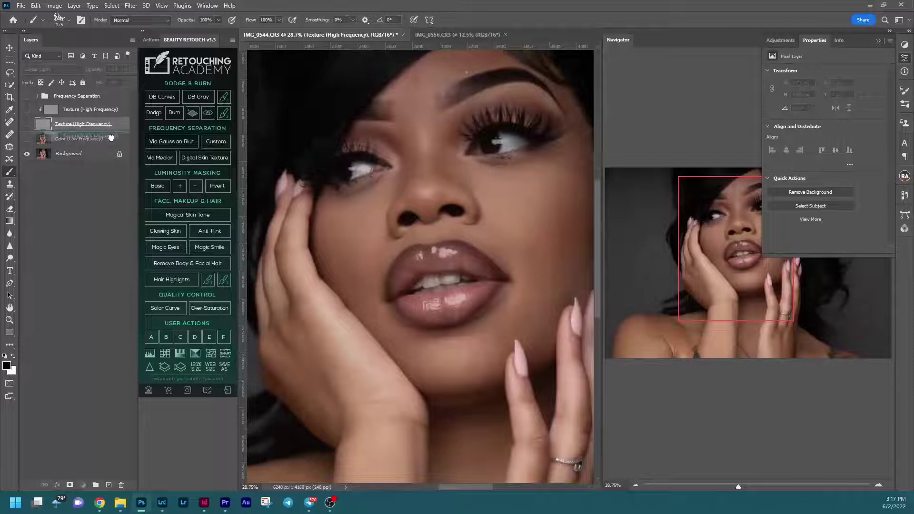
pyautogui.click(114, 112)
pyautogui.click(26, 139)
pyautogui.moveTo(25, 121); pyautogui.dragTo(26, 113)
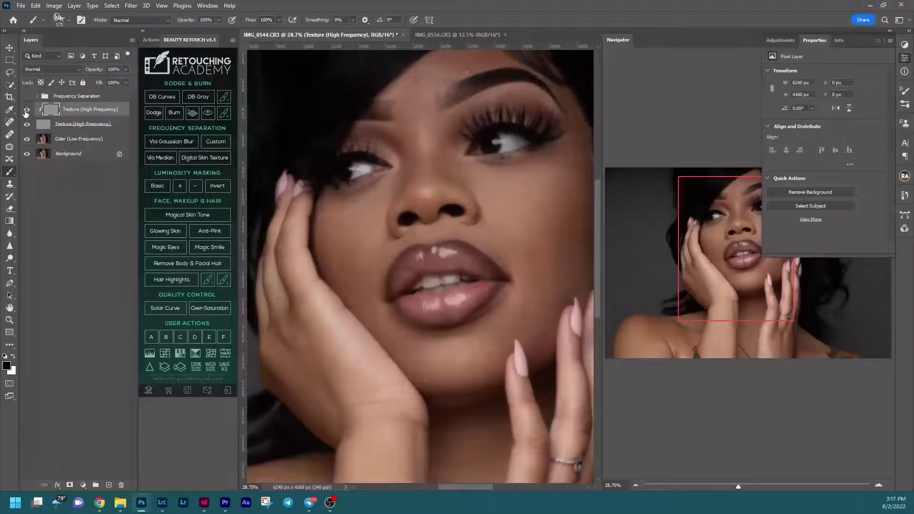
pyautogui.click(43, 125)
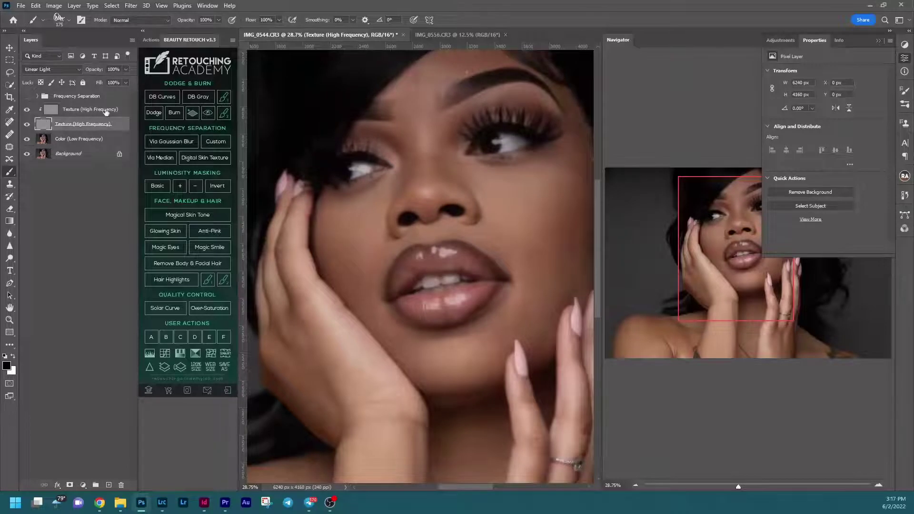
pyautogui.keyDown('shift'); pyautogui.click(114, 138); pyautogui.keyUp('shift')
pyautogui.hotkey('ctrl', 'e')
pyautogui.hotkey('ctrl', 'e')
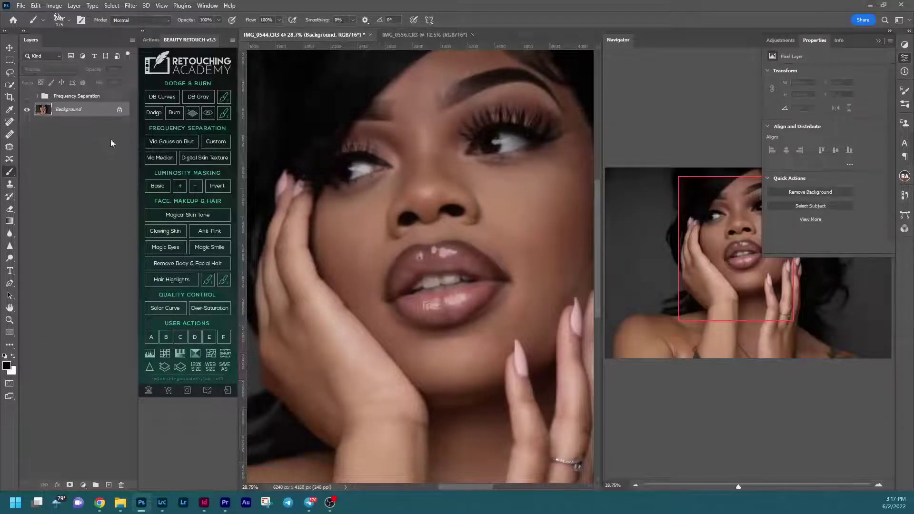
# Step: Show the Frequency Separation group and run the FS via Gaussian Blur action
pyautogui.click(27, 96)
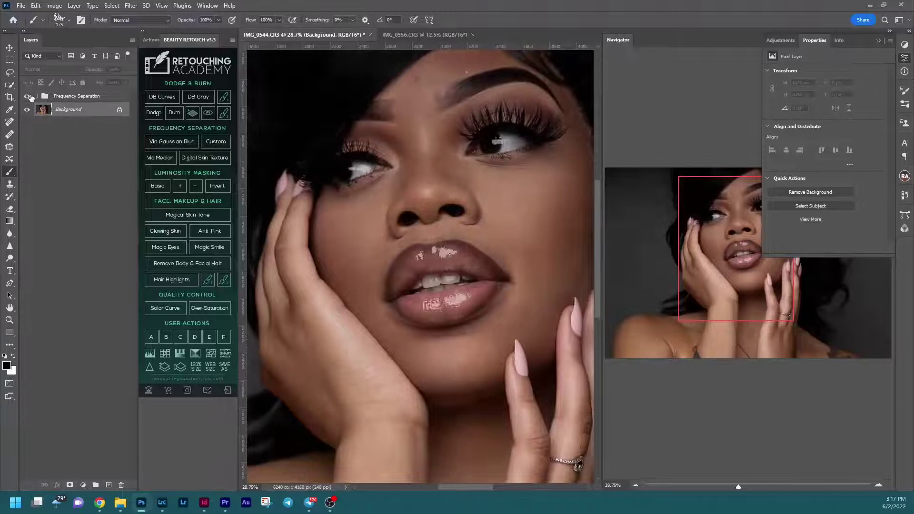
pyautogui.click(167, 141)
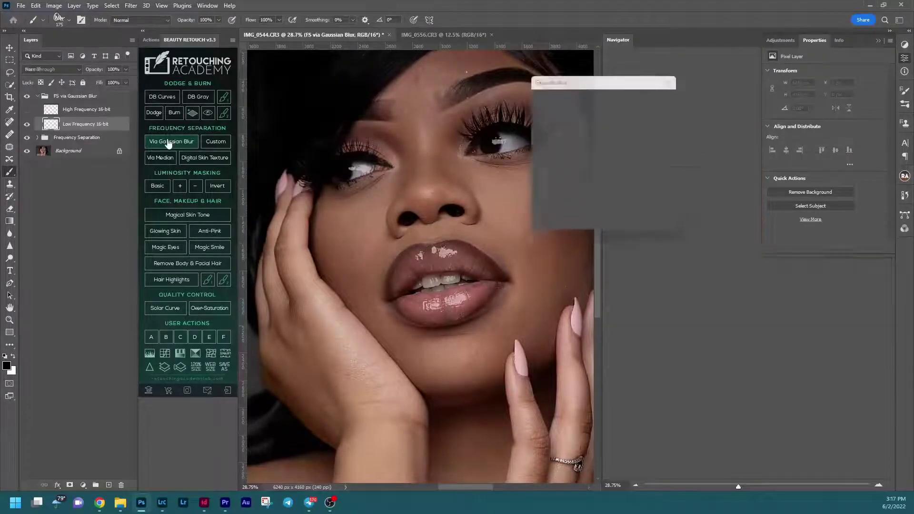
pyautogui.press('Return')
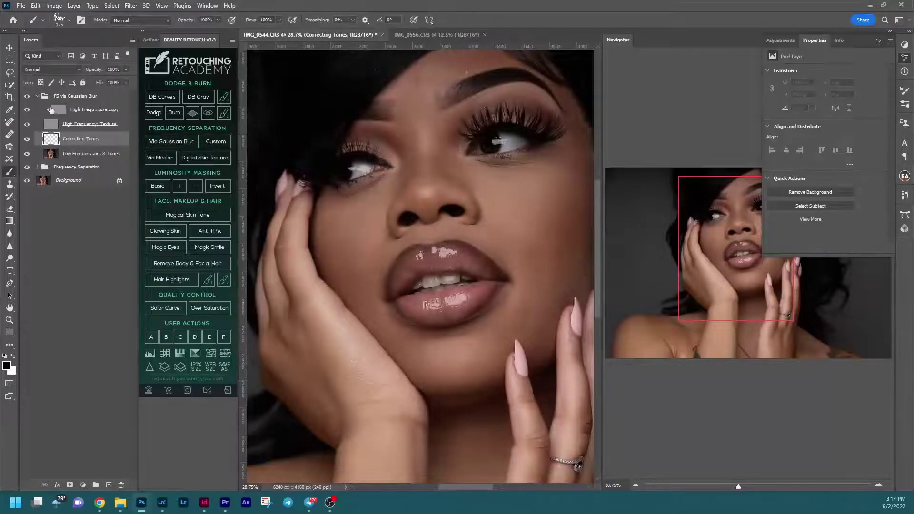
# Step: Hide the existing groups and rerun FS via Gaussian Blur from Background at 6.4 pixels
pyautogui.click(29, 97)
pyautogui.click(39, 97)
pyautogui.click(27, 96)
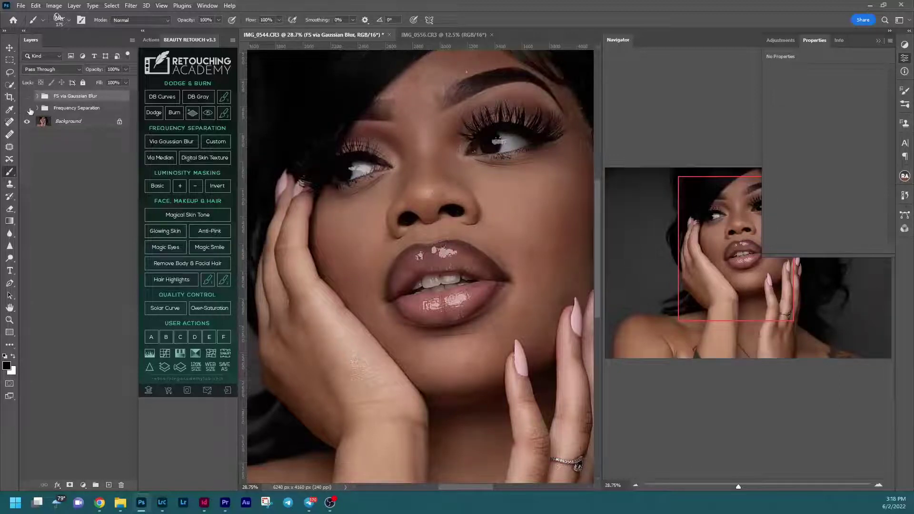
pyautogui.click(27, 108)
pyautogui.click(121, 121)
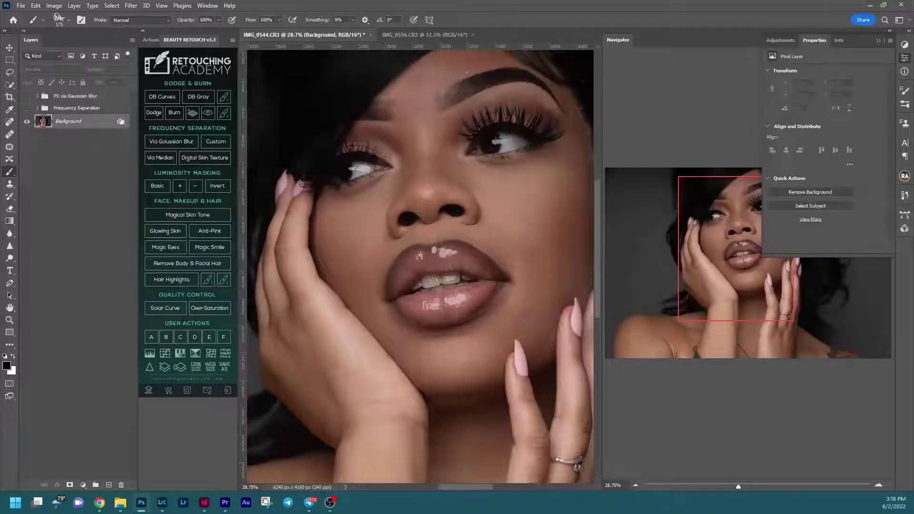
pyautogui.click(188, 146)
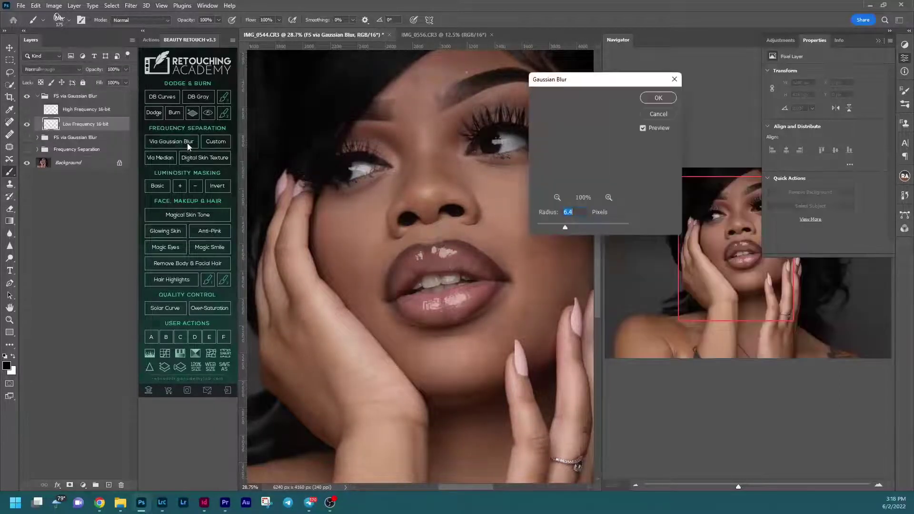
pyautogui.press('Return')
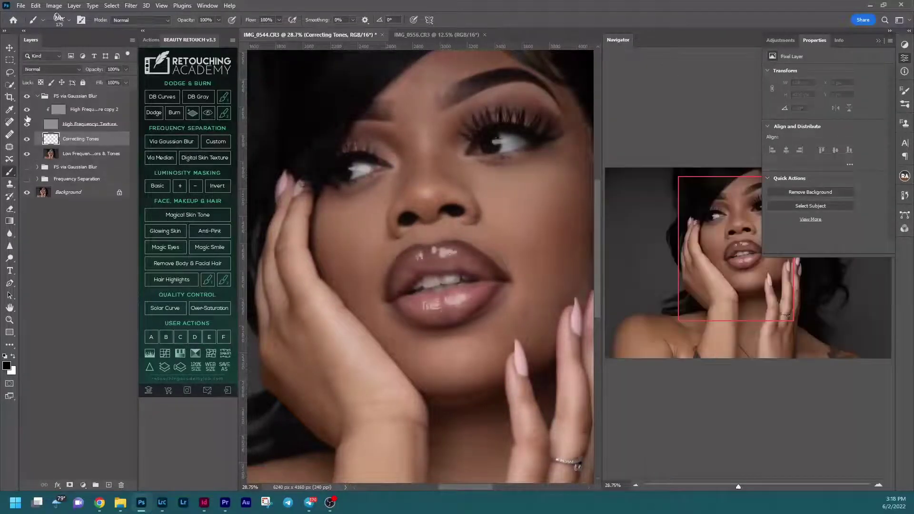
# Step: Toggle and expand the lower FS via Gaussian Blur and Frequency Separation groups to compare them
pyautogui.click(27, 166)
pyautogui.click(28, 179)
pyautogui.click(27, 179)
pyautogui.click(27, 166)
pyautogui.click(39, 178)
pyautogui.click(38, 168)
pyautogui.click(38, 167)
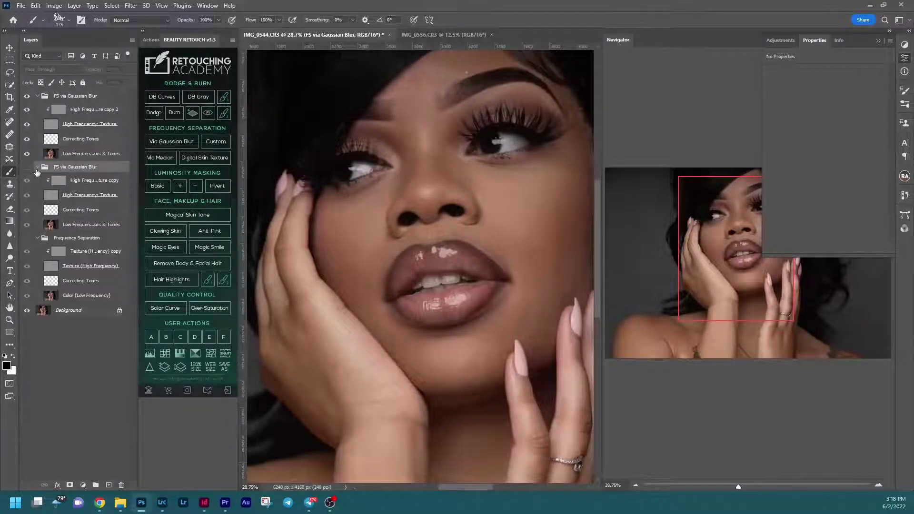
# Step: Show only the Frequency Separation result and select its Color (Low Frequency) layer
pyautogui.click(27, 167)
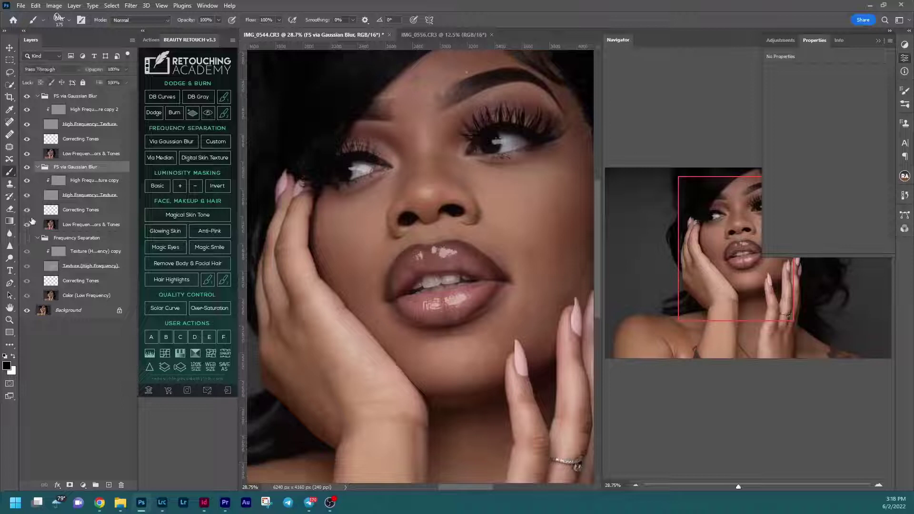
pyautogui.click(27, 97)
pyautogui.click(28, 167)
pyautogui.click(27, 238)
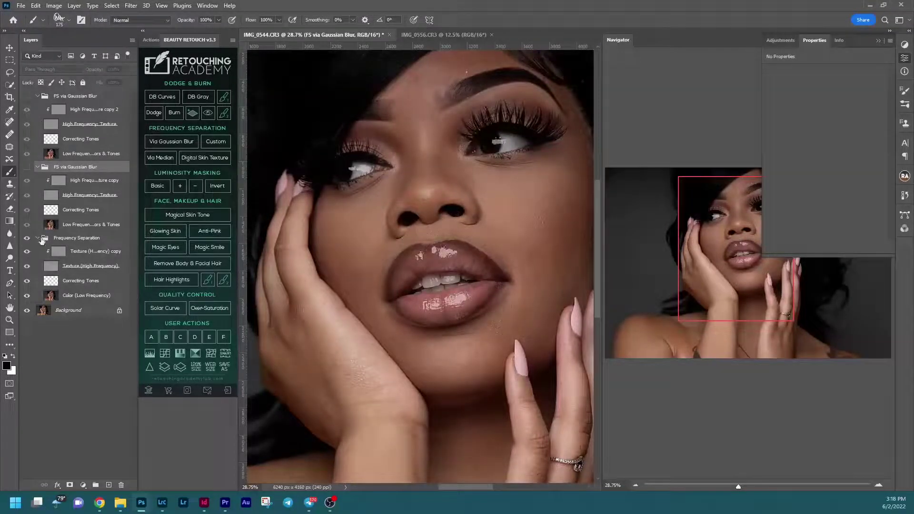
pyautogui.click(50, 299)
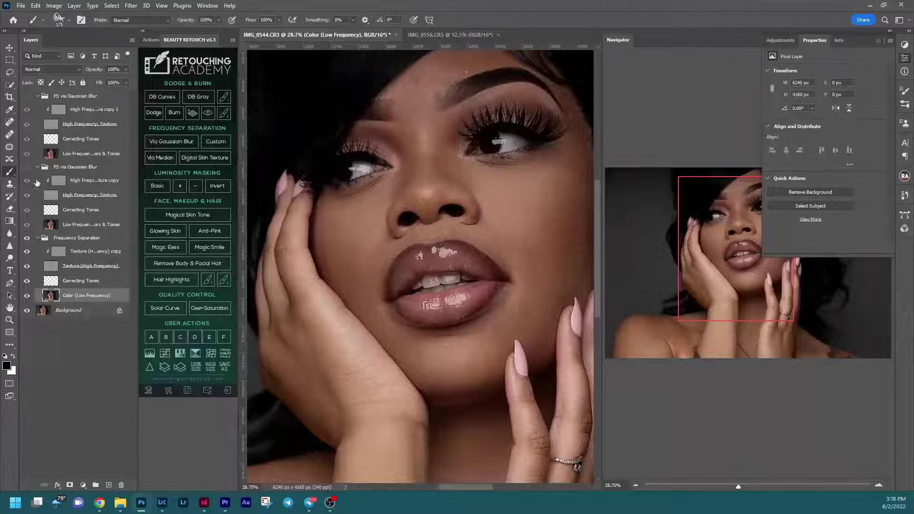
# Step: Select the Mixer Brush Tool, reselecting it after accidentally landing on the Red Eye tool
pyautogui.rightClick(10, 172)
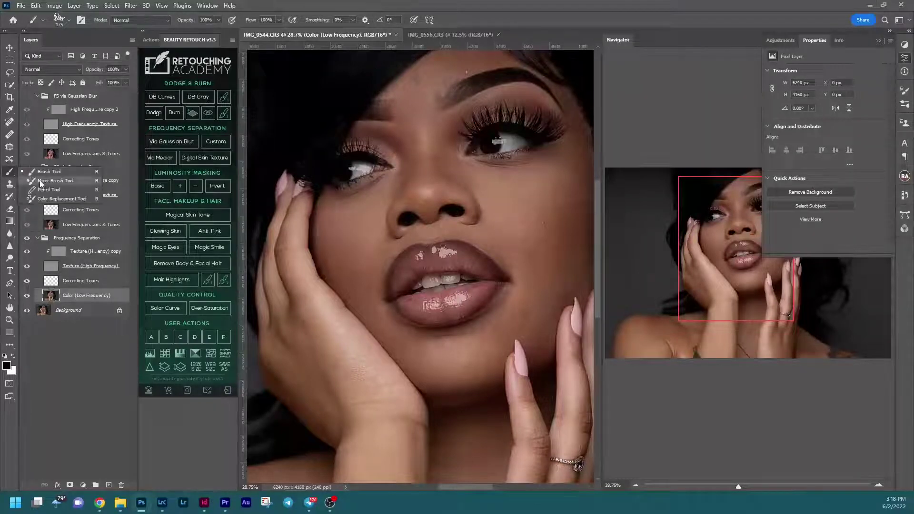
pyautogui.click(41, 181)
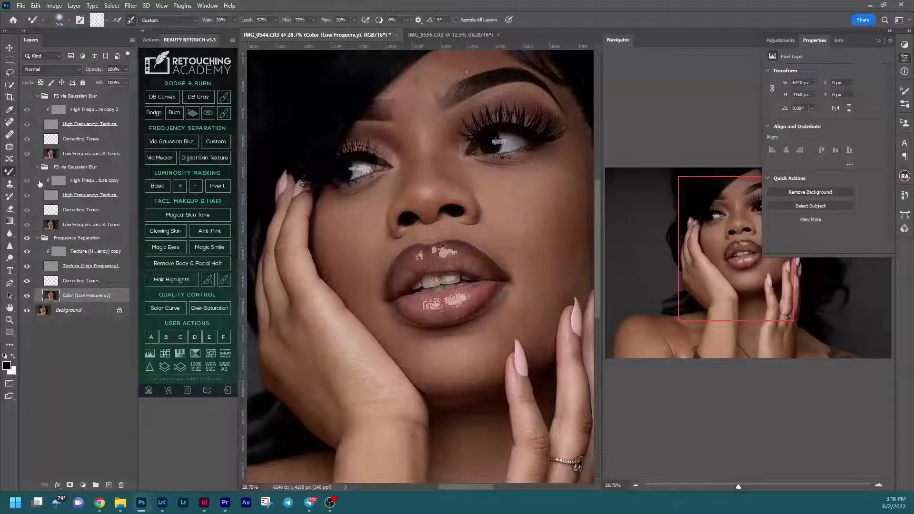
pyautogui.rightClick(9, 172)
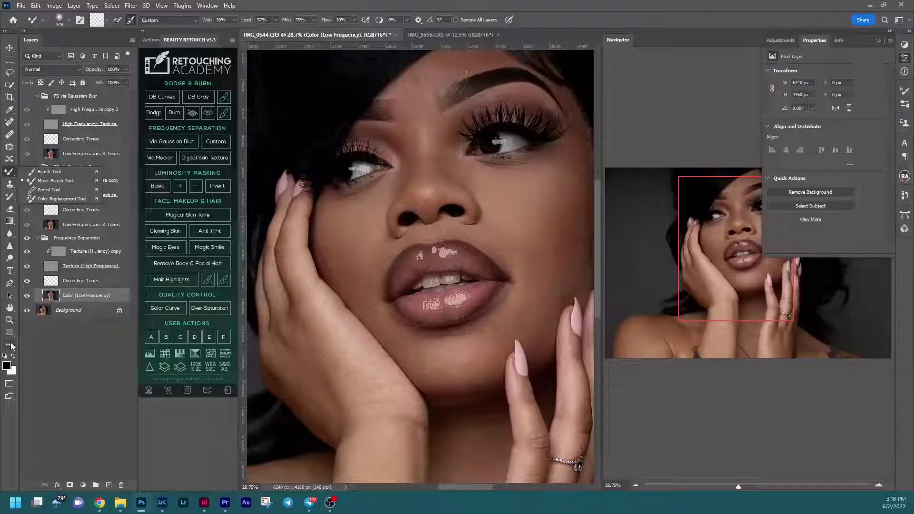
pyautogui.click(12, 345)
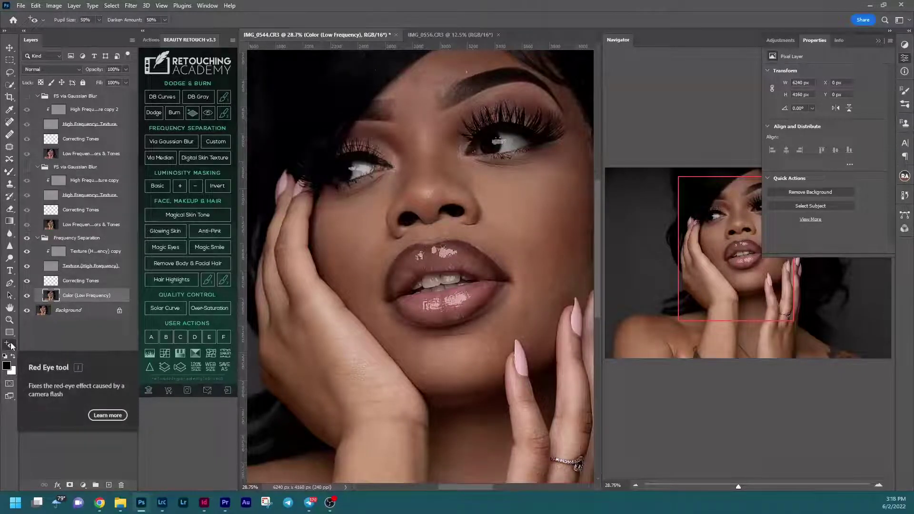
pyautogui.click(11, 345)
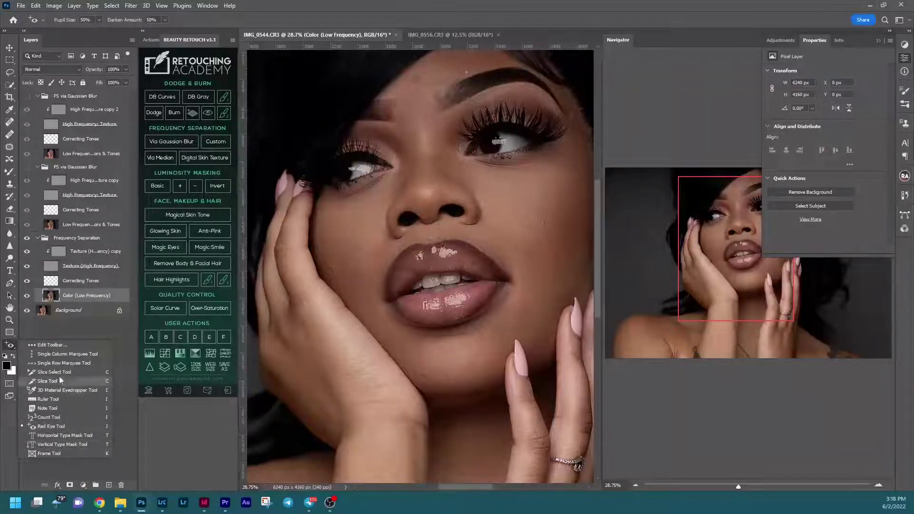
pyautogui.click(7, 173)
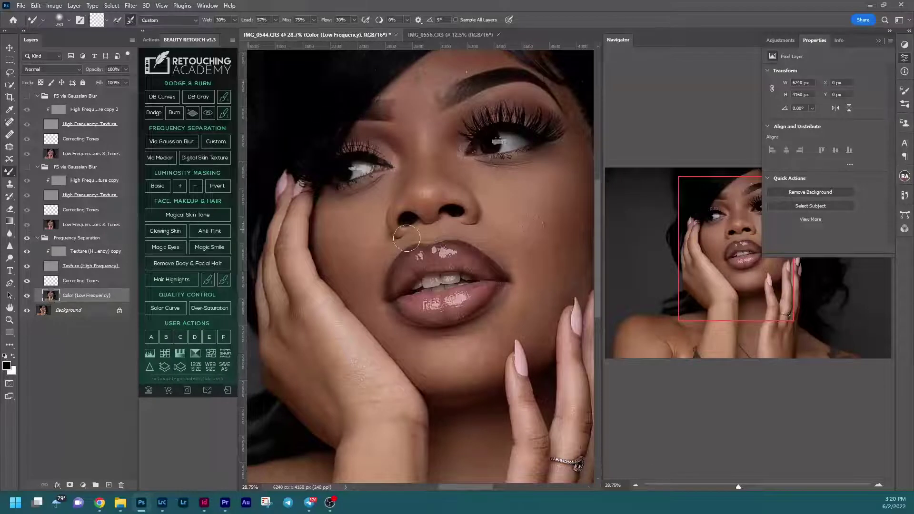
# Step: Blend the upper cheek tones with the Mixer Brush at sizes 400 and 300
pyautogui.press(']')
pyautogui.press(']')
pyautogui.press(']')
pyautogui.press(']')
pyautogui.moveTo(524, 246)
pyautogui.mouseDown()
pyautogui.moveTo(563, 177)
pyautogui.moveTo(563, 200)
pyautogui.moveTo(565, 177)
pyautogui.moveTo(551, 235)
pyautogui.mouseUp()
pyautogui.press('[')
pyautogui.press('[')
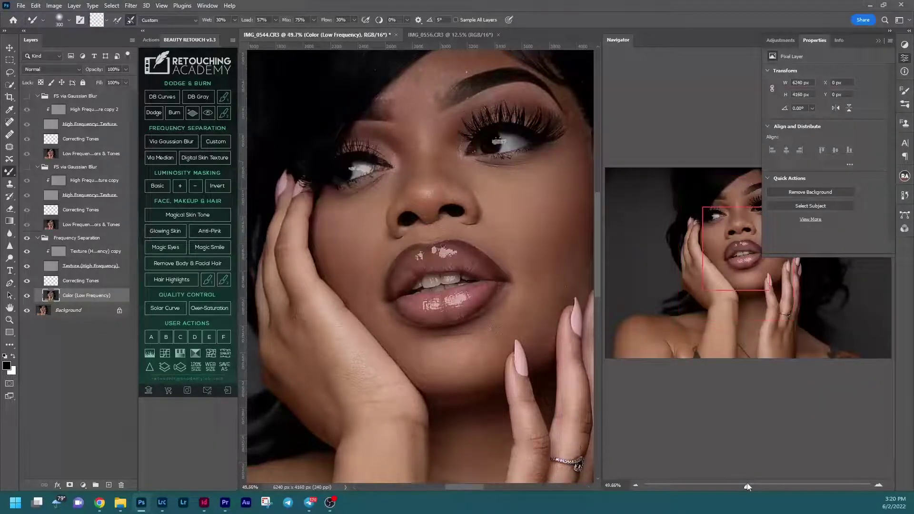
pyautogui.scroll(3, 582, 229)
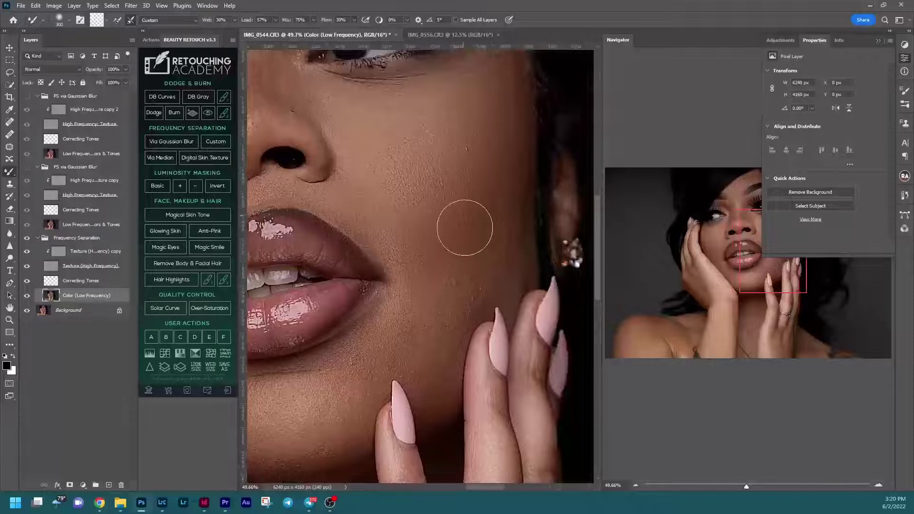
pyautogui.moveTo(480, 284)
pyautogui.mouseDown()
pyautogui.moveTo(500, 282)
pyautogui.moveTo(497, 230)
pyautogui.mouseUp()
# Step: Check the Texture (High Frequency) copy's blend mode, leaving it at Normal
pyautogui.click(56, 256)
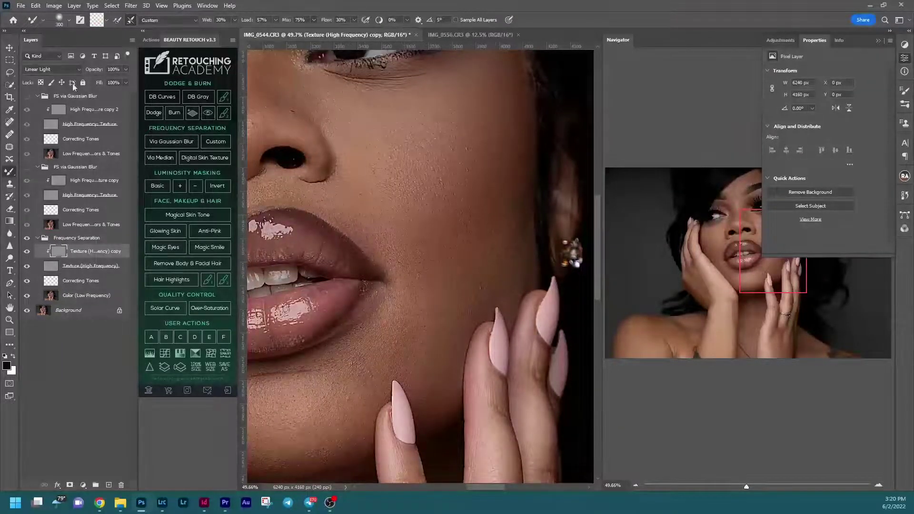
pyautogui.click(52, 69)
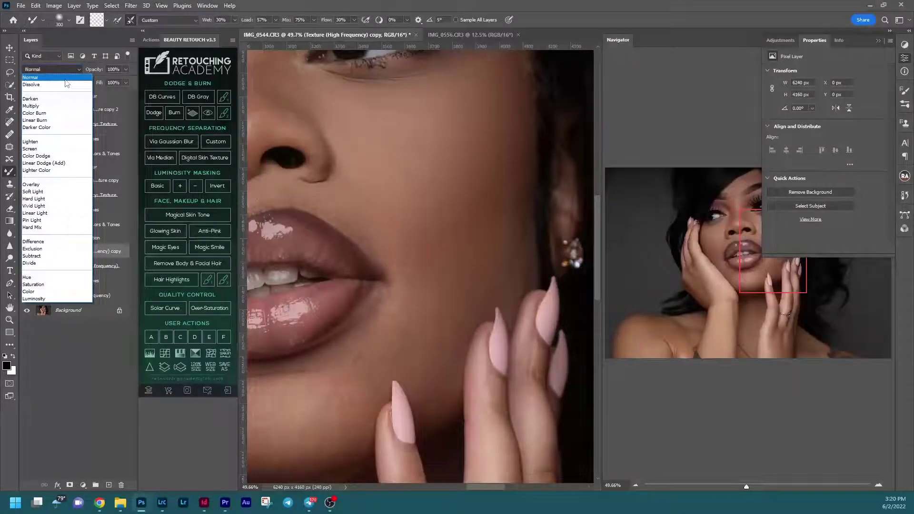
pyautogui.click(65, 78)
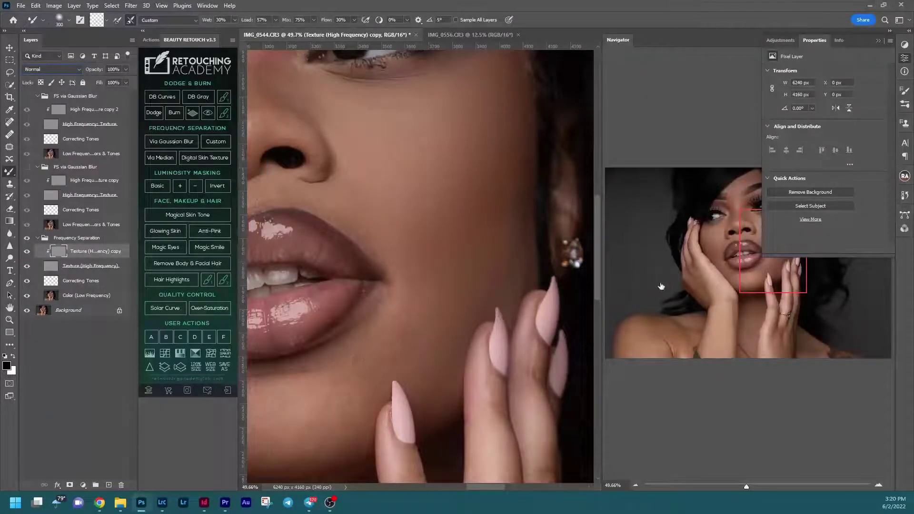
# Step: Back on Color (Low Frequency), blend tones down the cheek, chin and jawline beside the lips
pyautogui.moveTo(742, 272); pyautogui.dragTo(734, 280)
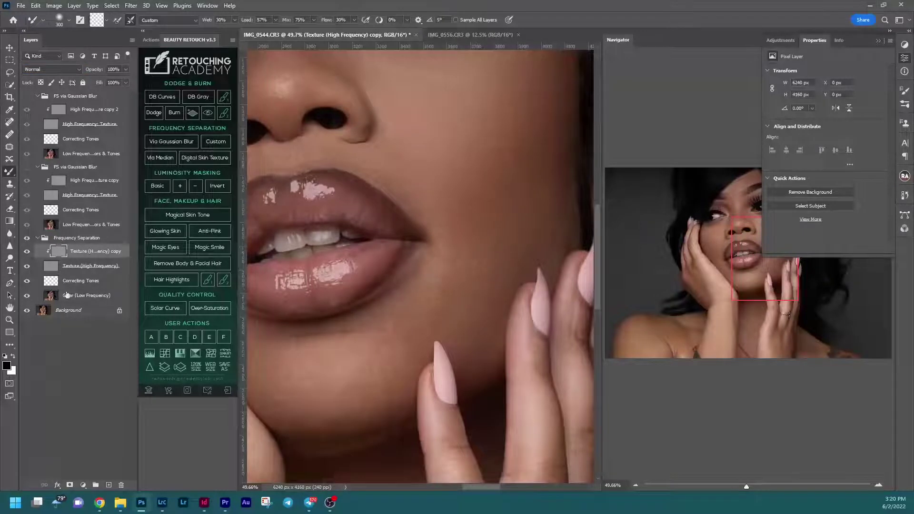
pyautogui.click(52, 296)
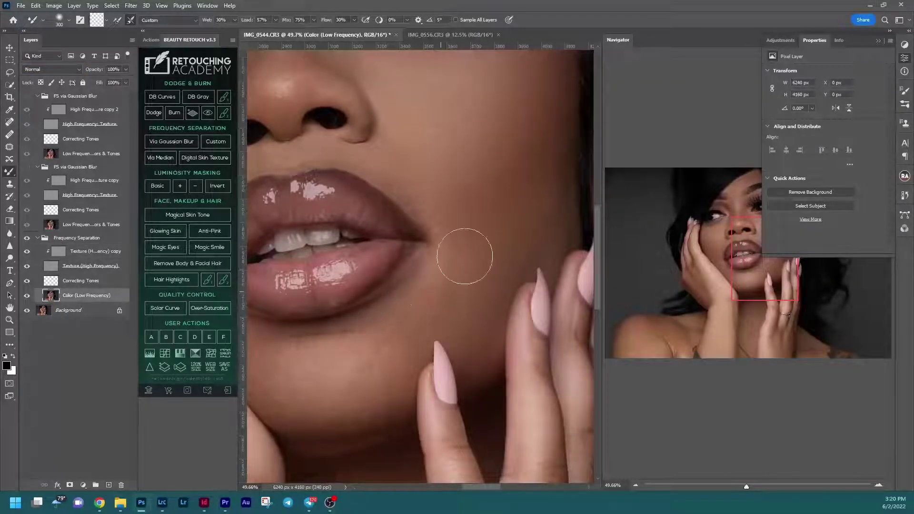
pyautogui.keyDown('alt'); pyautogui.click(450, 272); pyautogui.keyUp('alt')
pyautogui.moveTo(450, 271)
pyautogui.mouseDown()
pyautogui.moveTo(363, 351)
pyautogui.moveTo(393, 353)
pyautogui.mouseUp()
pyautogui.moveTo(378, 388)
pyautogui.mouseDown()
pyautogui.moveTo(385, 373)
pyautogui.moveTo(320, 420)
pyautogui.moveTo(385, 392)
pyautogui.moveTo(393, 373)
pyautogui.moveTo(316, 414)
pyautogui.moveTo(287, 382)
pyautogui.moveTo(269, 390)
pyautogui.moveTo(298, 381)
pyautogui.moveTo(285, 373)
pyautogui.moveTo(291, 363)
pyautogui.mouseUp()
# Step: Reposition the view over the cheek, lips and nose, adjusting the brush between 200 and 400
pyautogui.press('[')
pyautogui.press('[')
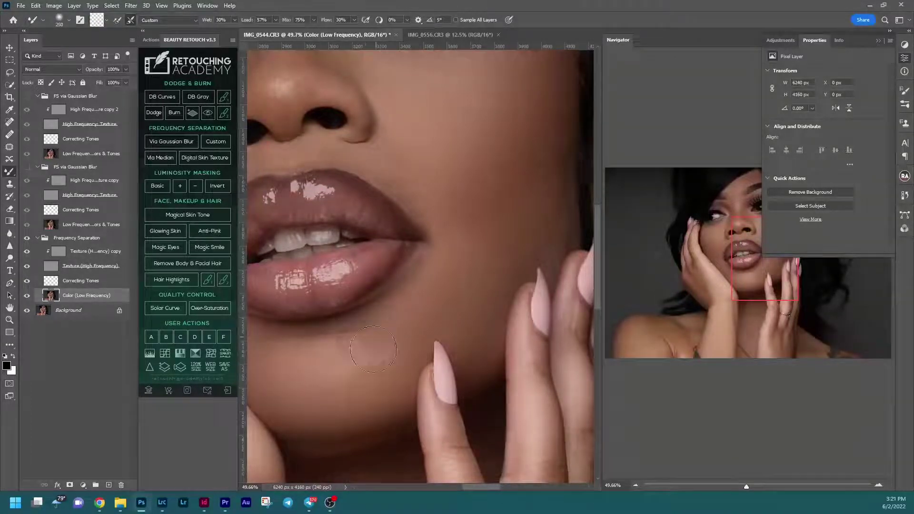
pyautogui.press('[')
pyautogui.press('[')
pyautogui.click(717, 280)
pyautogui.press(']')
pyautogui.press('[')
pyautogui.moveTo(740, 284); pyautogui.dragTo(742, 265)
pyautogui.press(']')
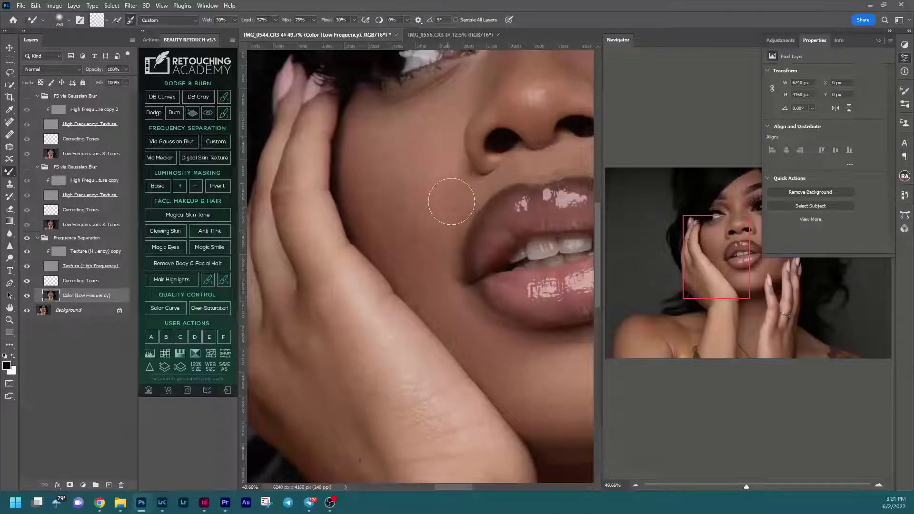
pyautogui.press('[')
pyautogui.press(']')
pyautogui.press(']')
pyautogui.press(']')
pyautogui.press('[')
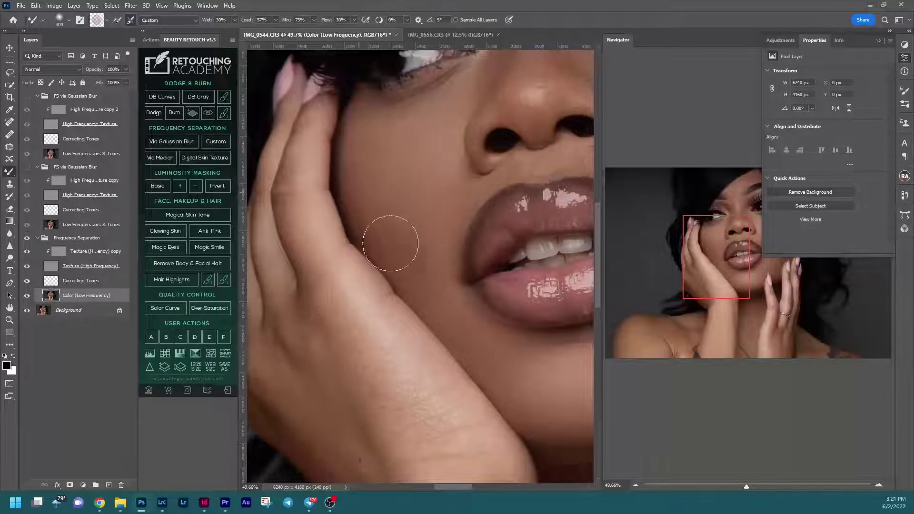
pyautogui.press('[')
pyautogui.press('[')
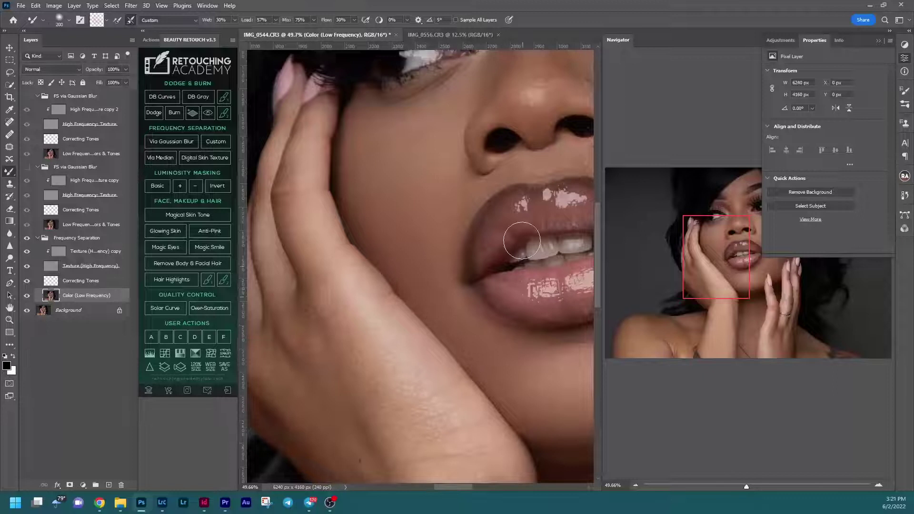
# Step: Blend the cheek up to the under-eye and nose bridge at brush sizes 400 and 200
pyautogui.click(678, 237)
pyautogui.moveTo(654, 232); pyautogui.dragTo(687, 229)
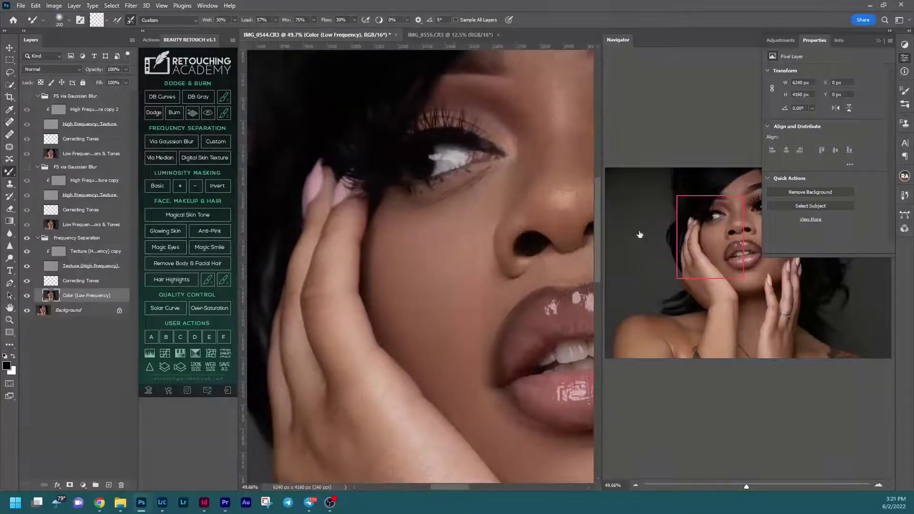
pyautogui.press(']')
pyautogui.press(']')
pyautogui.press(']')
pyautogui.press(']')
pyautogui.moveTo(442, 248)
pyautogui.mouseDown()
pyautogui.moveTo(422, 242)
pyautogui.moveTo(414, 272)
pyautogui.moveTo(429, 297)
pyautogui.moveTo(476, 272)
pyautogui.moveTo(432, 281)
pyautogui.moveTo(452, 310)
pyautogui.moveTo(451, 243)
pyautogui.mouseUp()
pyautogui.press('[')
pyautogui.press('[')
pyautogui.press('[')
pyautogui.press('[')
pyautogui.moveTo(408, 277)
pyautogui.mouseDown()
pyautogui.moveTo(397, 212)
pyautogui.moveTo(438, 237)
pyautogui.moveTo(495, 188)
pyautogui.moveTo(481, 206)
pyautogui.moveTo(488, 211)
pyautogui.moveTo(496, 195)
pyautogui.mouseUp()
pyautogui.moveTo(548, 109); pyautogui.dragTo(546, 128)
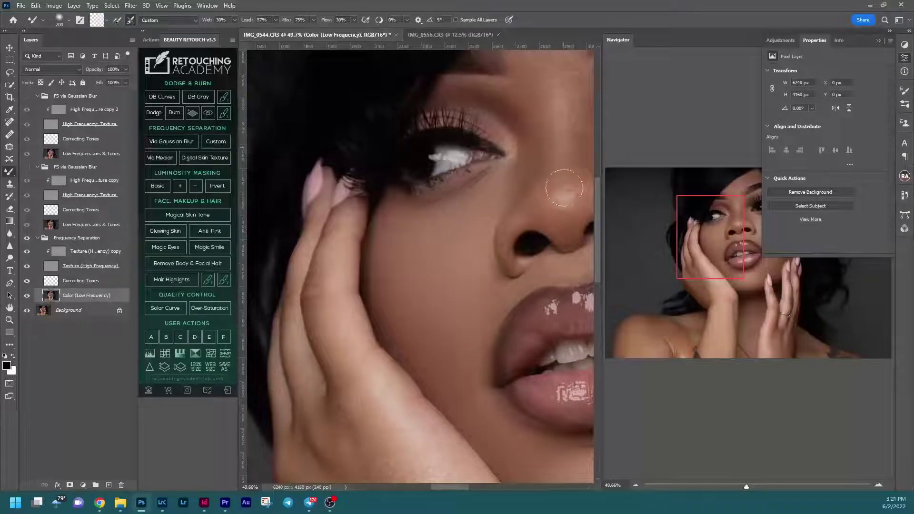
# Step: Toggle the Frequency Separation group off and on to compare the retouch
pyautogui.hscroll(5, 574, 103)
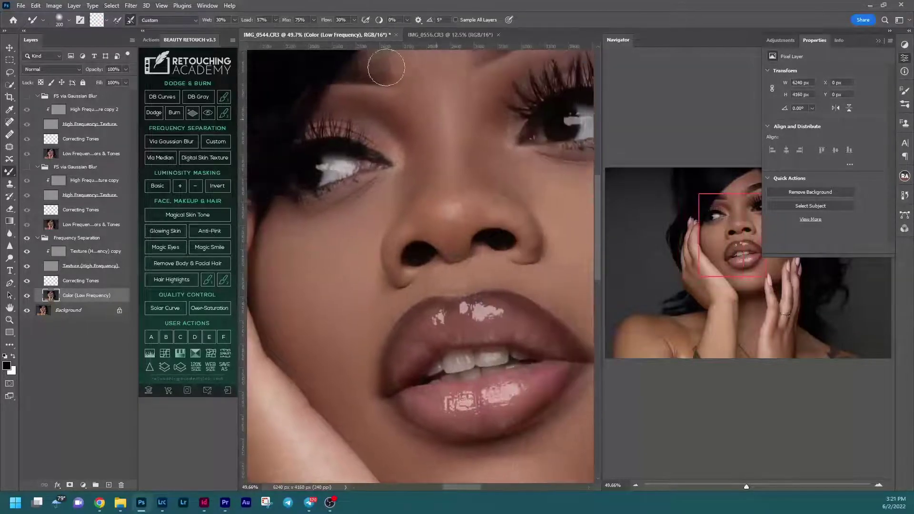
pyautogui.press(']')
pyautogui.press(']')
pyautogui.hscroll(3, 528, 190)
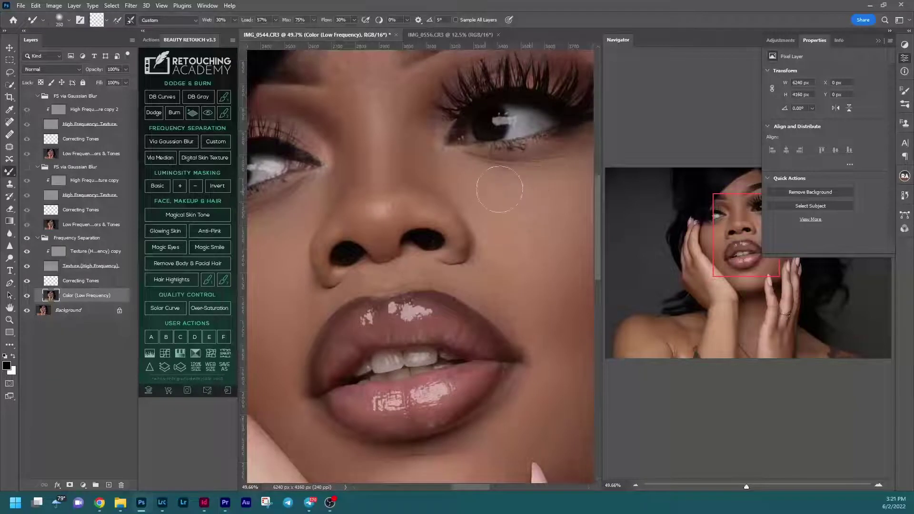
pyautogui.press(']')
pyautogui.press(']')
pyautogui.moveTo(716, 240); pyautogui.dragTo(733, 241)
pyautogui.press('[')
pyautogui.press('[')
pyautogui.press('[')
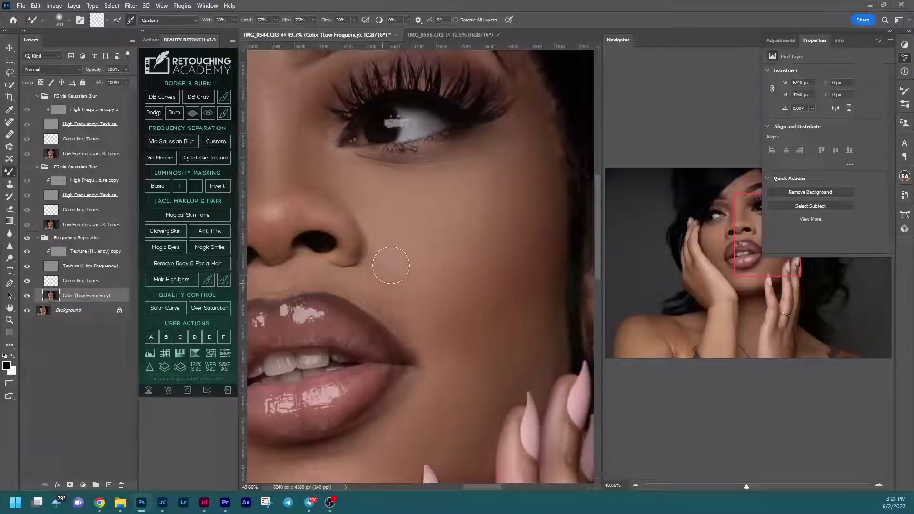
pyautogui.click(28, 239)
pyautogui.click(28, 239)
pyautogui.click(28, 239)
pyautogui.click(27, 239)
# Step: Sample the cheek skin colour and blend it downward with a 300 brush
pyautogui.click(879, 41)
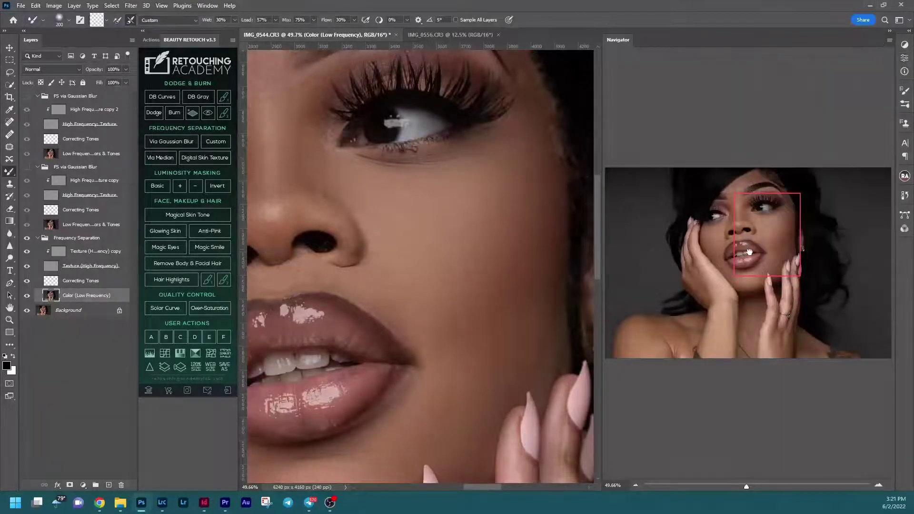
pyautogui.press(']')
pyautogui.press(']')
pyautogui.press(']')
pyautogui.press(']')
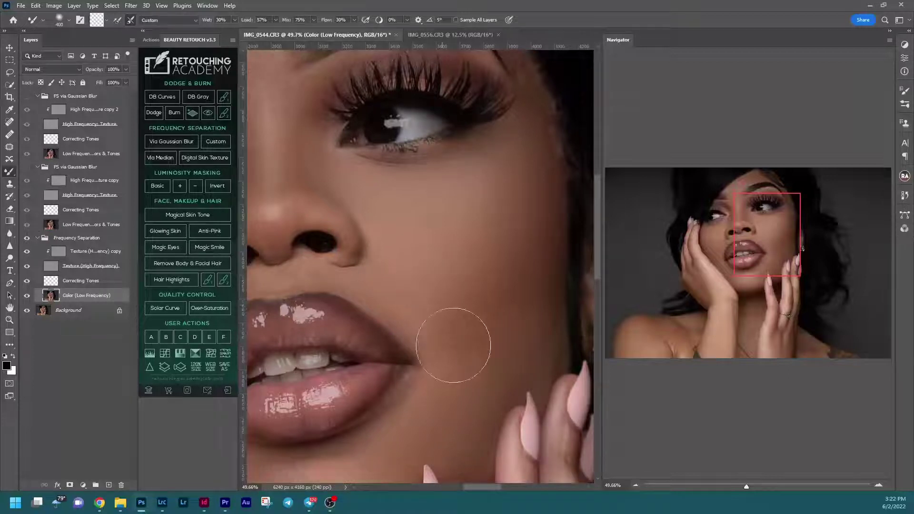
pyautogui.press(']')
pyautogui.press(']')
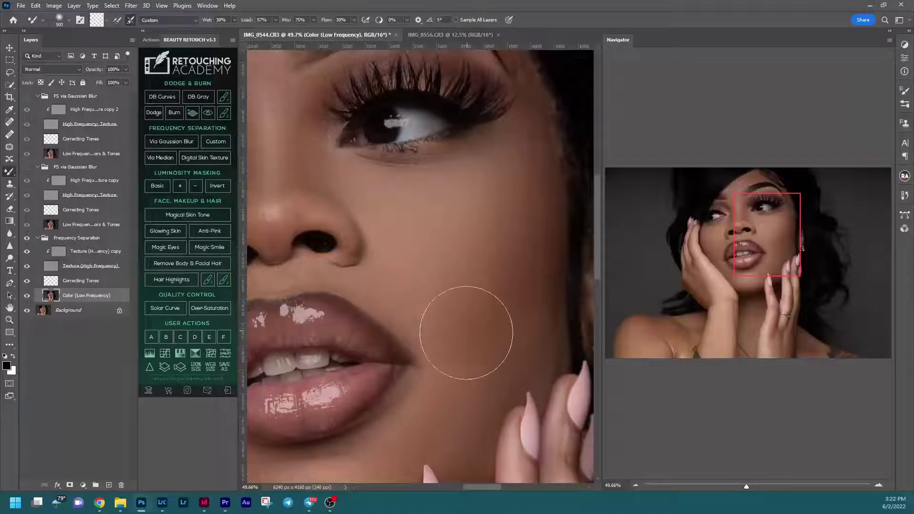
pyautogui.press('[')
pyautogui.press('[')
pyautogui.press('[')
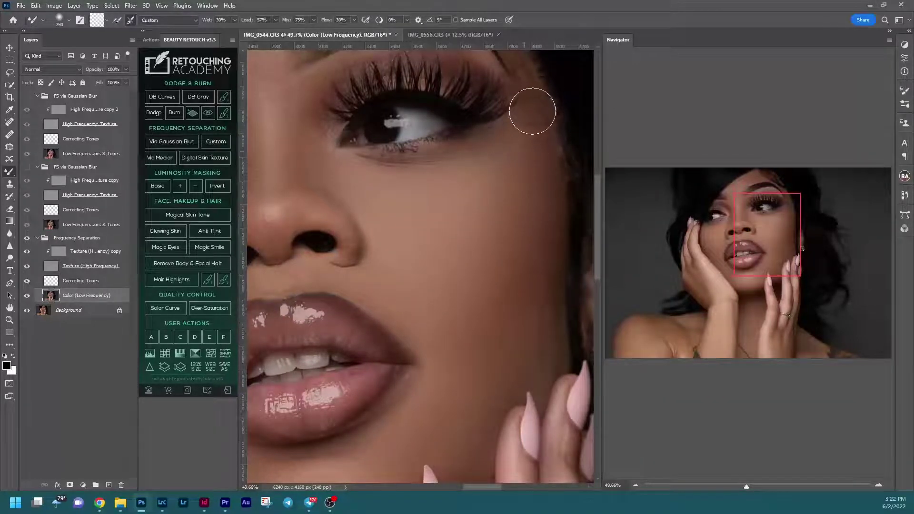
pyautogui.press(']')
pyautogui.press(']')
pyautogui.keyDown('alt'); pyautogui.click(534, 258); pyautogui.keyUp('alt')
pyautogui.moveTo(534, 258); pyautogui.dragTo(537, 275)
# Step: Smooth the nose, upper eyelid and brow skin at brush sizes 200 and 175
pyautogui.moveTo(773, 246); pyautogui.dragTo(767, 243)
pyautogui.press(']')
pyautogui.press(']')
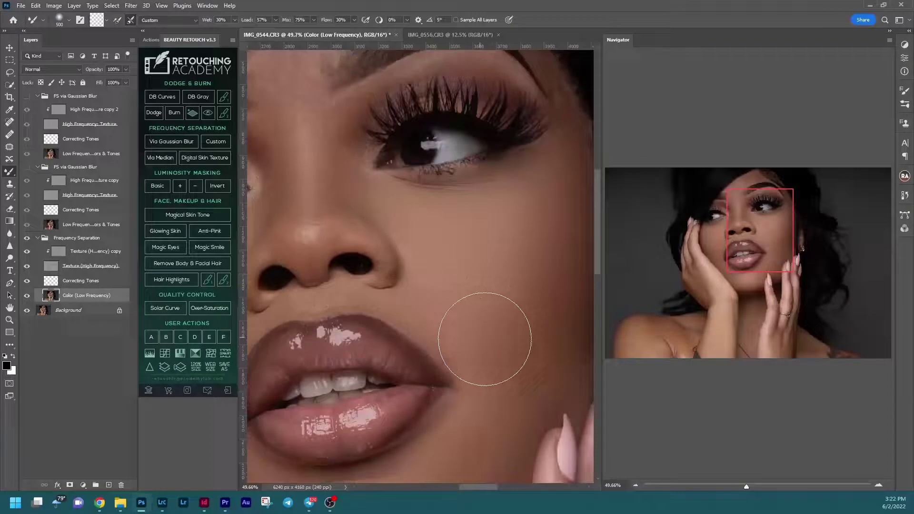
pyautogui.moveTo(752, 239); pyautogui.dragTo(742, 232)
pyautogui.press('[')
pyautogui.press('[')
pyautogui.press('[')
pyautogui.press('[')
pyautogui.press('[')
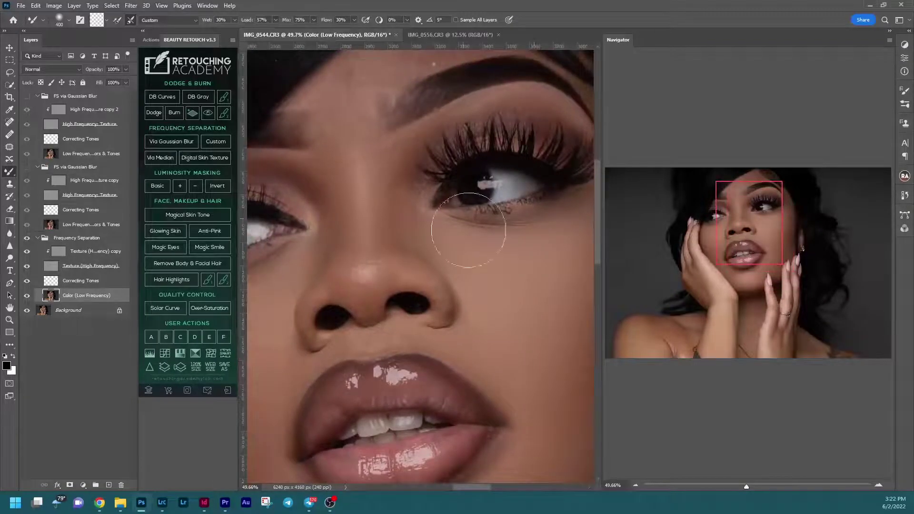
pyautogui.press(']')
pyautogui.moveTo(388, 283)
pyautogui.mouseDown()
pyautogui.moveTo(386, 249)
pyautogui.moveTo(386, 257)
pyautogui.mouseUp()
pyautogui.press('[')
pyautogui.moveTo(403, 142)
pyautogui.mouseDown()
pyautogui.moveTo(417, 119)
pyautogui.moveTo(398, 159)
pyautogui.moveTo(443, 112)
pyautogui.moveTo(432, 130)
pyautogui.moveTo(466, 110)
pyautogui.moveTo(450, 125)
pyautogui.moveTo(550, 98)
pyautogui.mouseUp()
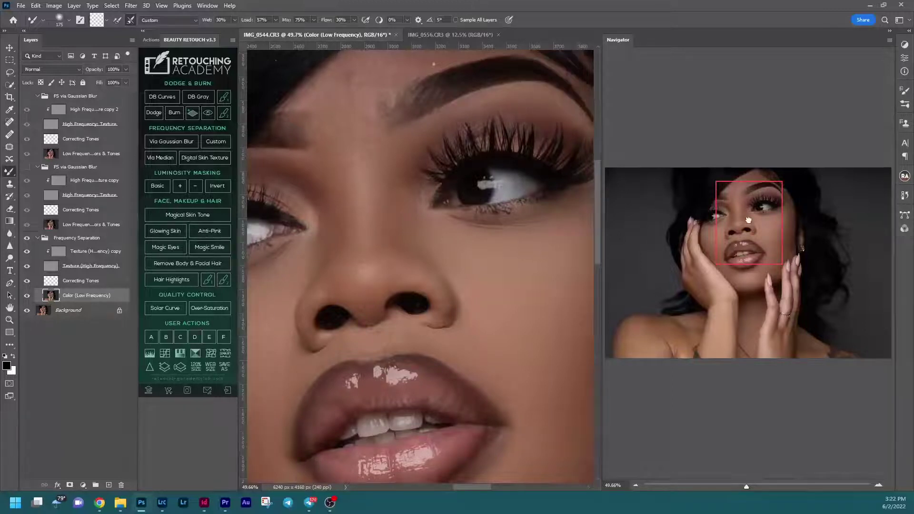
# Step: Move the view over the brows and forehead, resizing the brush between 175 and 300
pyautogui.moveTo(748, 220); pyautogui.dragTo(740, 215)
pyautogui.press(']')
pyautogui.press(']')
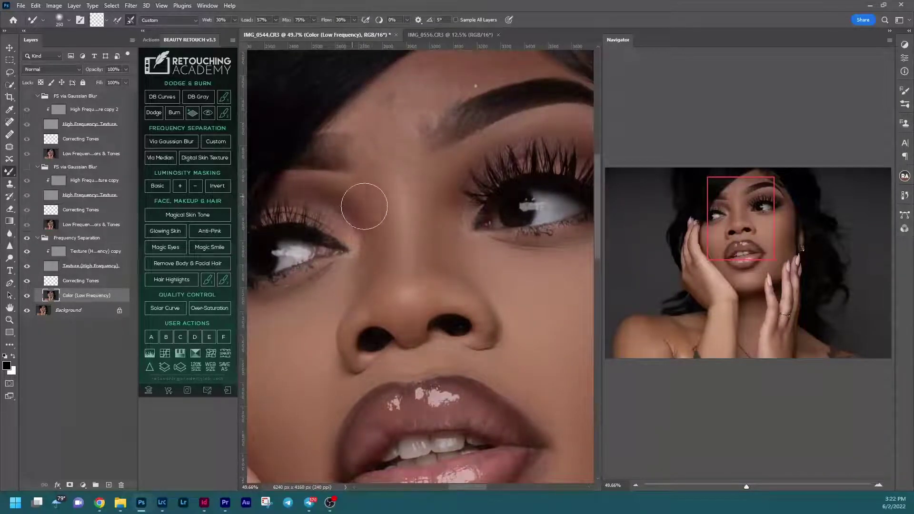
pyautogui.press('[')
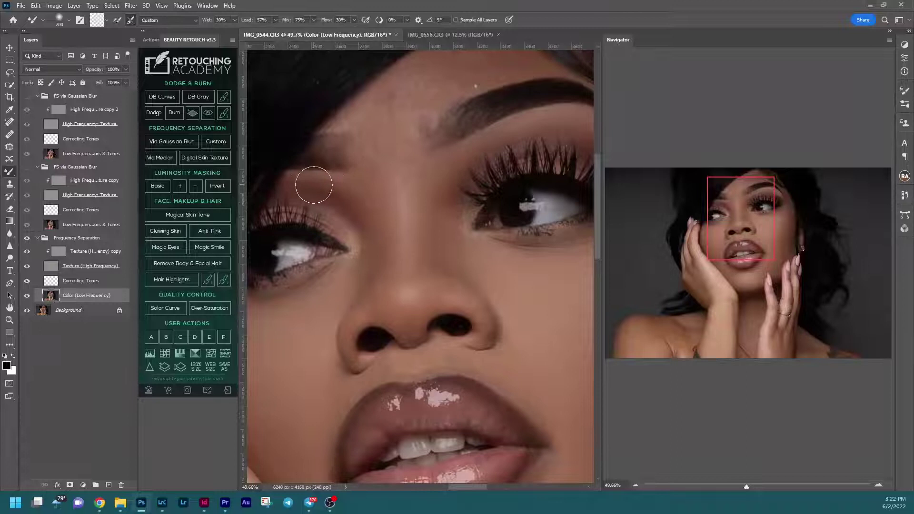
pyautogui.press(']')
pyautogui.moveTo(579, 124); pyautogui.dragTo(536, 173)
pyautogui.press(']')
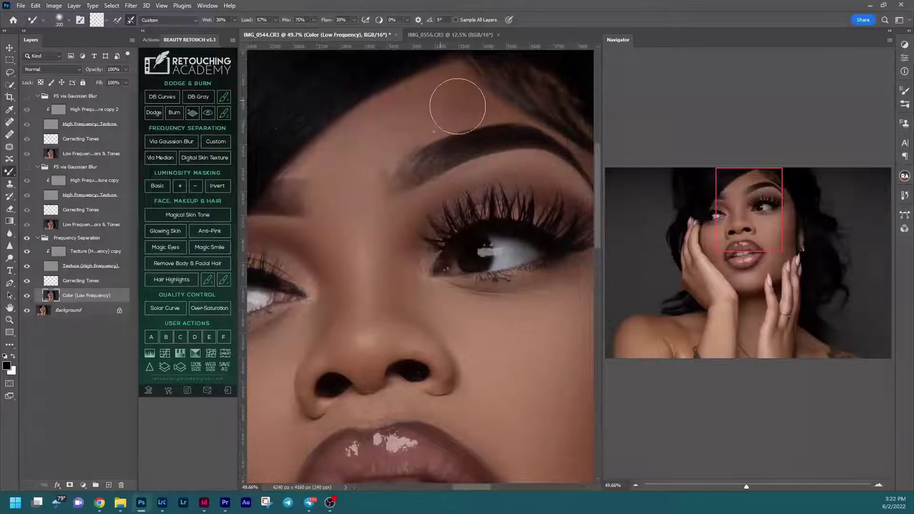
pyautogui.moveTo(759, 218)
pyautogui.mouseDown()
pyautogui.moveTo(710, 228)
pyautogui.moveTo(735, 223)
pyautogui.moveTo(713, 263)
pyautogui.mouseUp()
pyautogui.press('[')
pyautogui.press('[')
pyautogui.press('[')
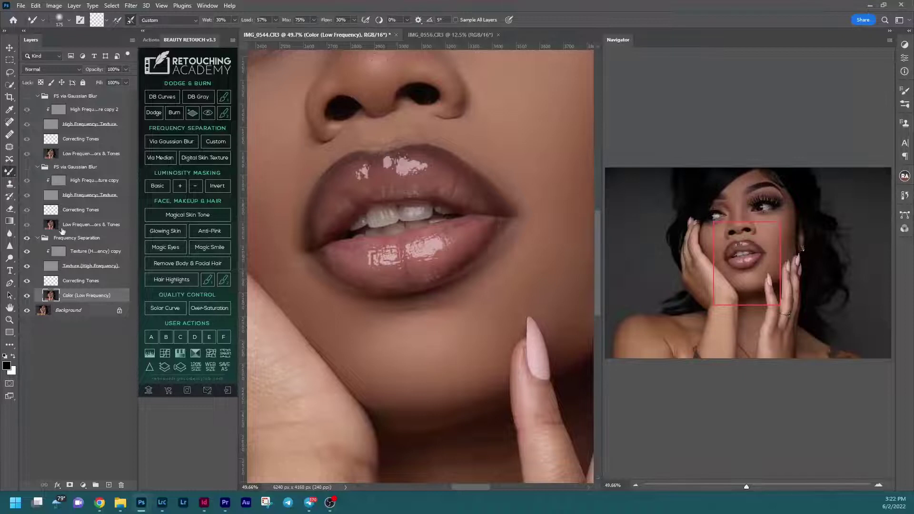
# Step: Compare with Frequency Separation off and on, then select the middle group's low-frequency layer at 30%
pyautogui.click(27, 237)
pyautogui.click(28, 238)
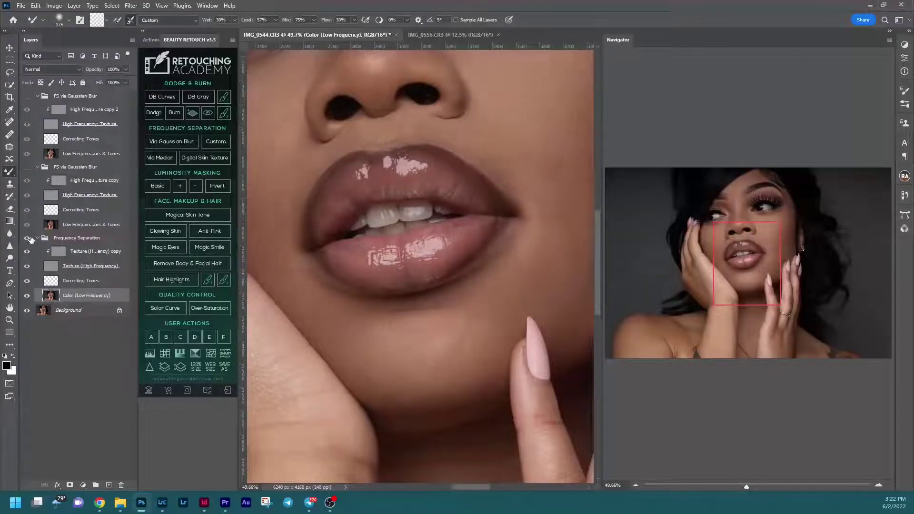
pyautogui.hotkey('ctrl', '0')
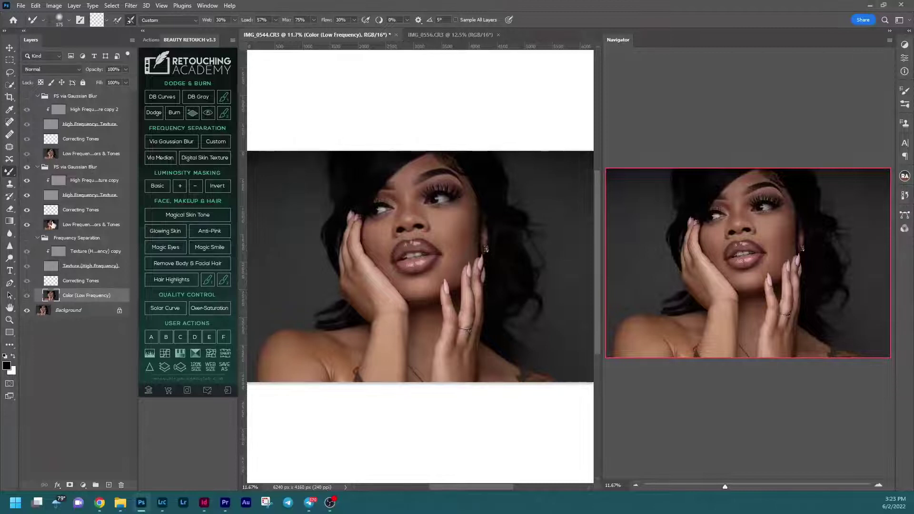
pyautogui.click(53, 224)
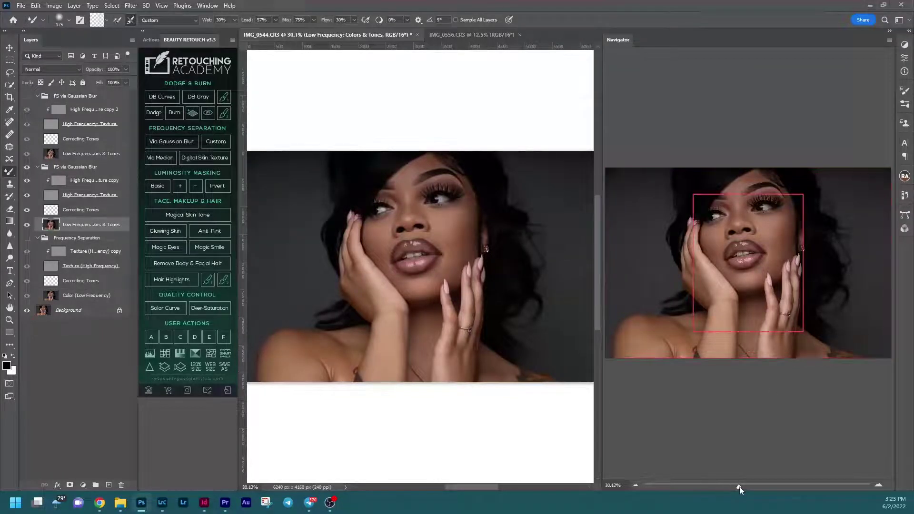
pyautogui.click(740, 487)
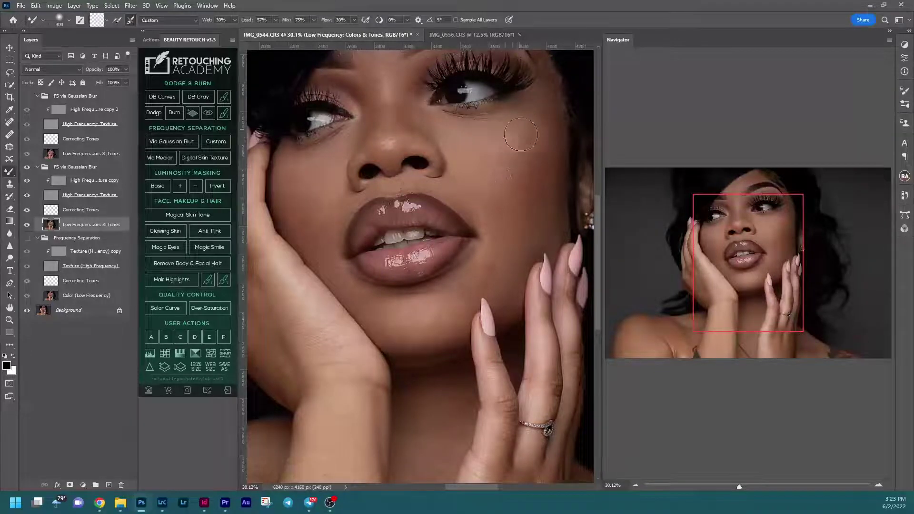
# Step: Smooth down the cheek with the Mixer Brush and blend away its light blotch at 250 px
pyautogui.moveTo(530, 126); pyautogui.dragTo(529, 145)
pyautogui.press('[')
pyautogui.press(']')
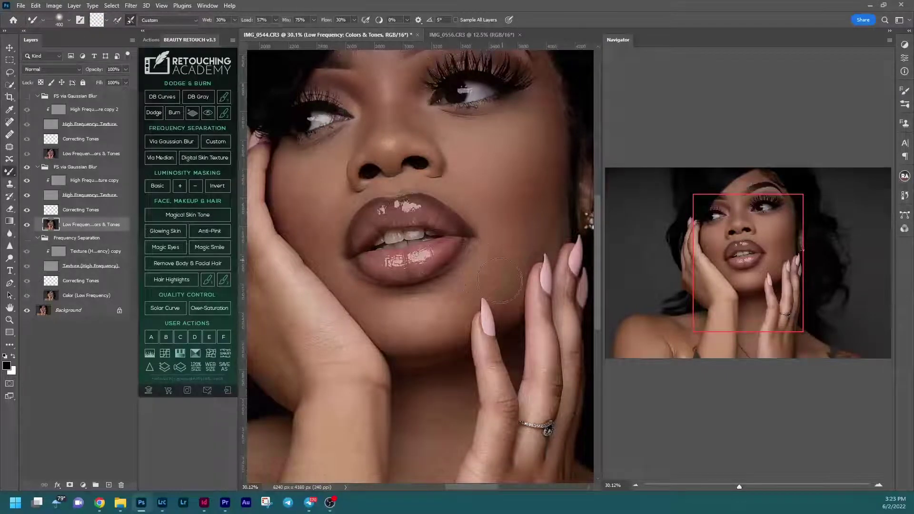
pyautogui.press('[')
pyautogui.press('[')
pyautogui.press('[')
pyautogui.press(']')
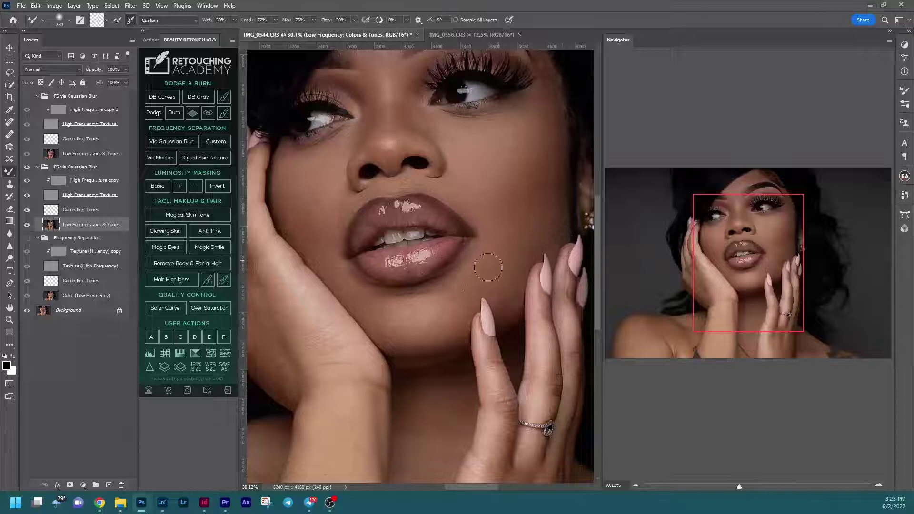
pyautogui.moveTo(540, 214); pyautogui.dragTo(525, 246)
# Step: Sample cheek skin tone and blend a short stretch of cheek with a 400-px brush
pyautogui.press('[')
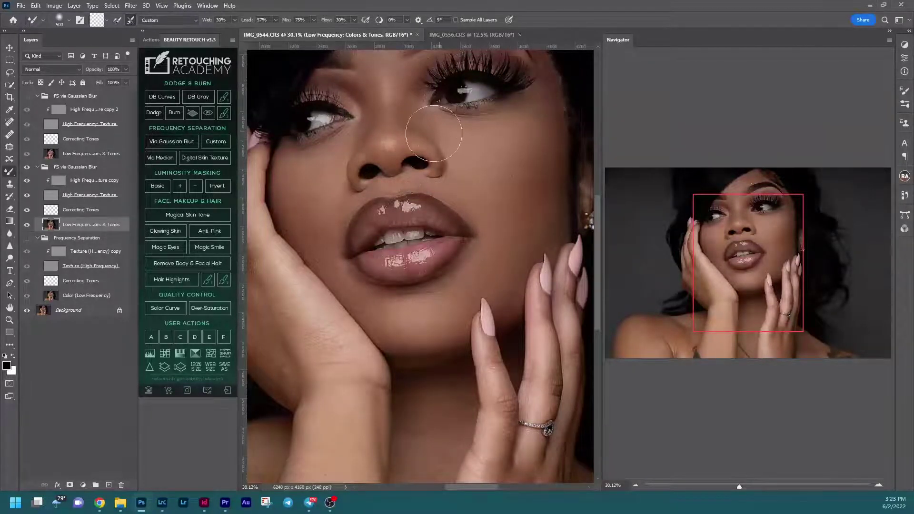
pyautogui.press('[')
pyautogui.press('[')
pyautogui.press('[')
pyautogui.press('[')
pyautogui.press('[')
pyautogui.press('[')
pyautogui.press(']')
pyautogui.press(']')
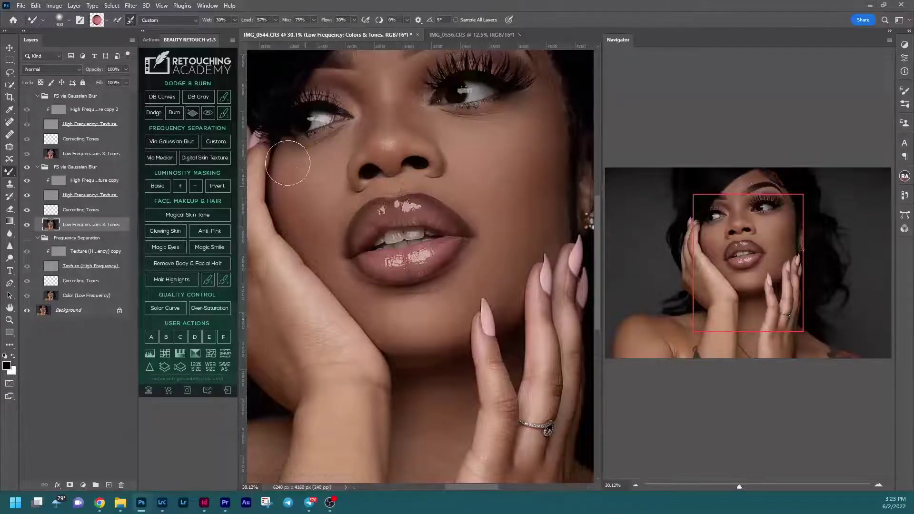
pyautogui.keyDown('alt'); pyautogui.click(307, 215); pyautogui.keyUp('alt')
pyautogui.moveTo(314, 227); pyautogui.dragTo(320, 236)
pyautogui.press('[')
pyautogui.press('[')
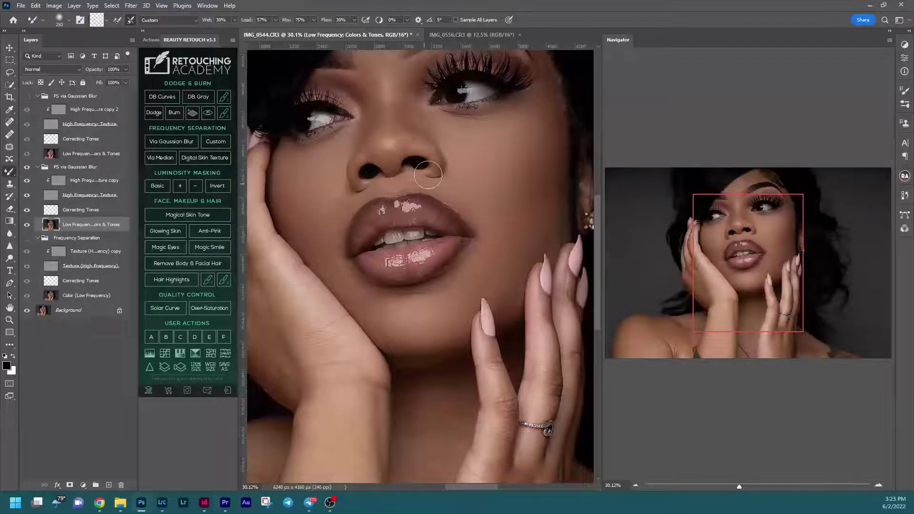
# Step: Bring her right side into view and smooth the light forehead patch by the brow at 500 px
pyautogui.moveTo(681, 246)
pyautogui.mouseDown()
pyautogui.moveTo(684, 236)
pyautogui.moveTo(726, 226)
pyautogui.mouseUp()
pyautogui.press('[')
pyautogui.press('[')
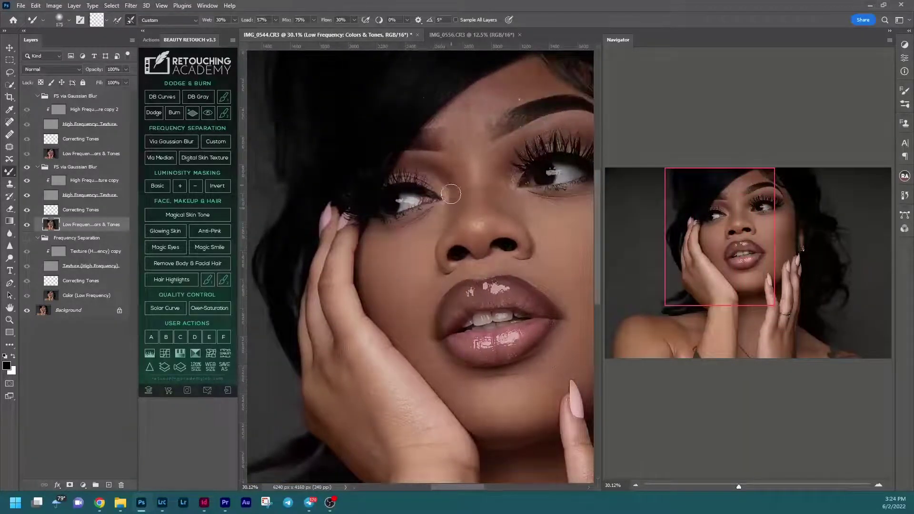
pyautogui.press(']')
pyautogui.press(']')
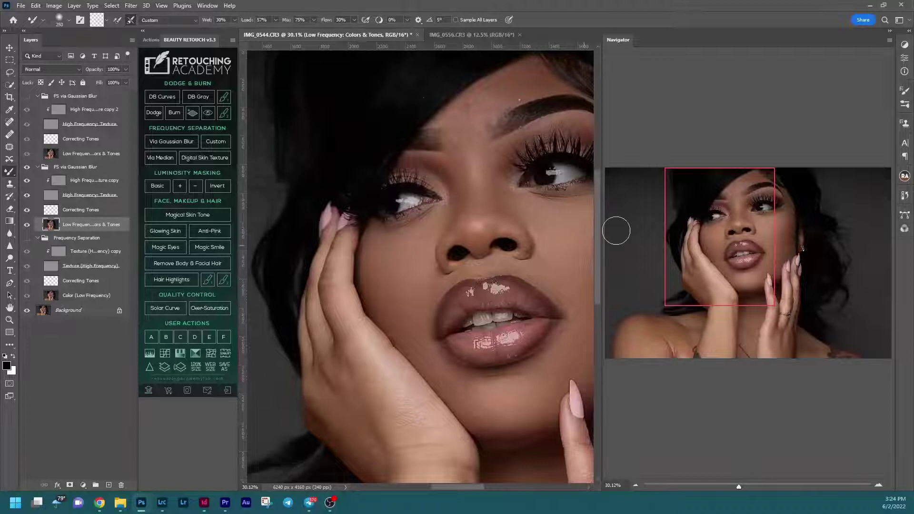
pyautogui.moveTo(696, 233); pyautogui.dragTo(722, 236)
pyautogui.press(']')
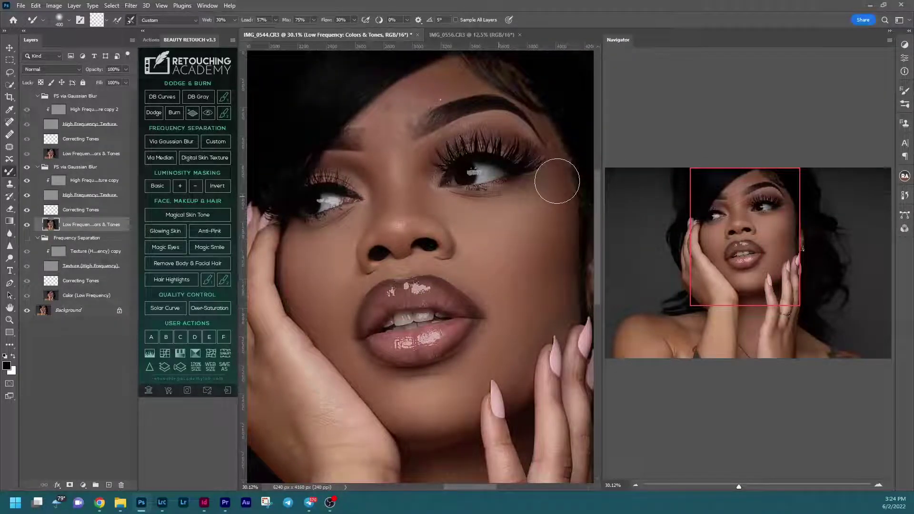
pyautogui.press(']')
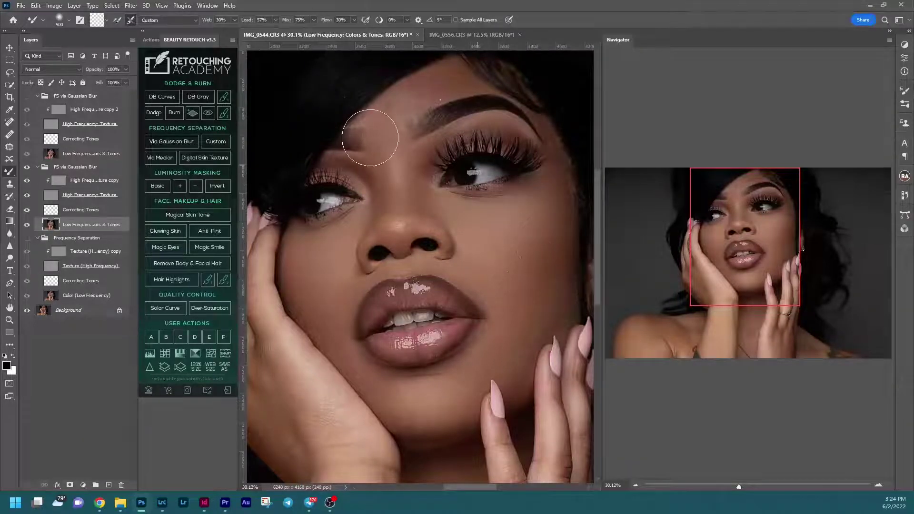
pyautogui.moveTo(369, 138); pyautogui.dragTo(387, 123)
# Step: With a 300-px brush, smooth the forehead beside the inner brow and the under-eye and cheek
pyautogui.press('[')
pyautogui.press('[')
pyautogui.press('[')
pyautogui.press(']')
pyautogui.moveTo(459, 76)
pyautogui.mouseDown()
pyautogui.moveTo(394, 129)
pyautogui.moveTo(374, 106)
pyautogui.moveTo(386, 126)
pyautogui.mouseUp()
pyautogui.moveTo(389, 165)
pyautogui.mouseDown()
pyautogui.moveTo(415, 166)
pyautogui.moveTo(407, 184)
pyautogui.moveTo(423, 156)
pyautogui.moveTo(454, 158)
pyautogui.moveTo(555, 245)
pyautogui.moveTo(552, 213)
pyautogui.moveTo(561, 243)
pyautogui.moveTo(564, 220)
pyautogui.mouseUp()
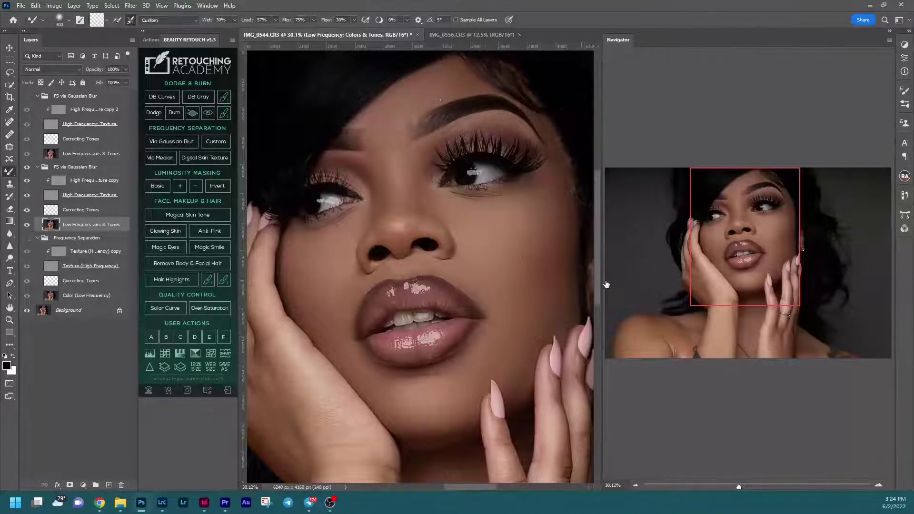
pyautogui.click(27, 167)
pyautogui.click(27, 169)
pyautogui.click(27, 169)
pyautogui.click(26, 226)
pyautogui.click(27, 225)
pyautogui.click(27, 168)
pyautogui.click(27, 168)
pyautogui.click(25, 170)
pyautogui.click(28, 239)
pyautogui.click(27, 238)
pyautogui.click(29, 167)
pyautogui.click(30, 169)
pyautogui.click(26, 240)
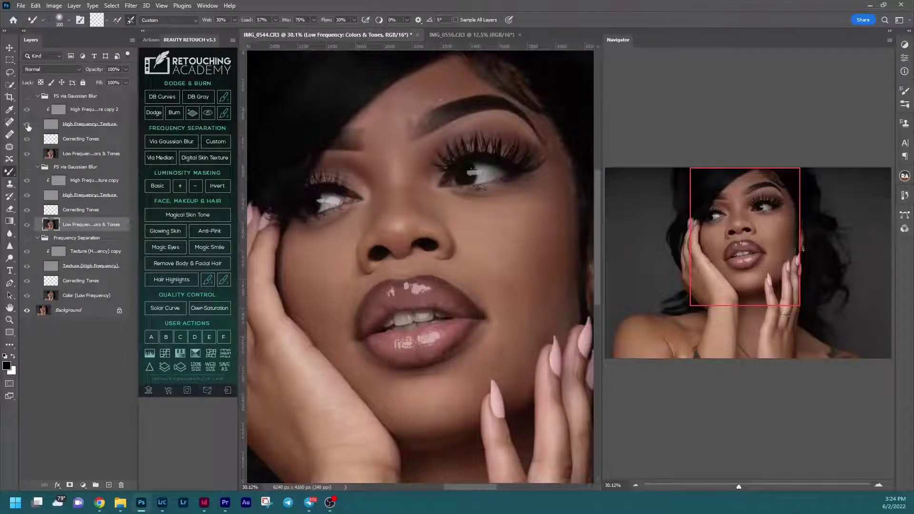
# Step: On the top group's low-frequency layer, blend the cheek skin tone, sampling and stroking up the cheek
pyautogui.click(52, 155)
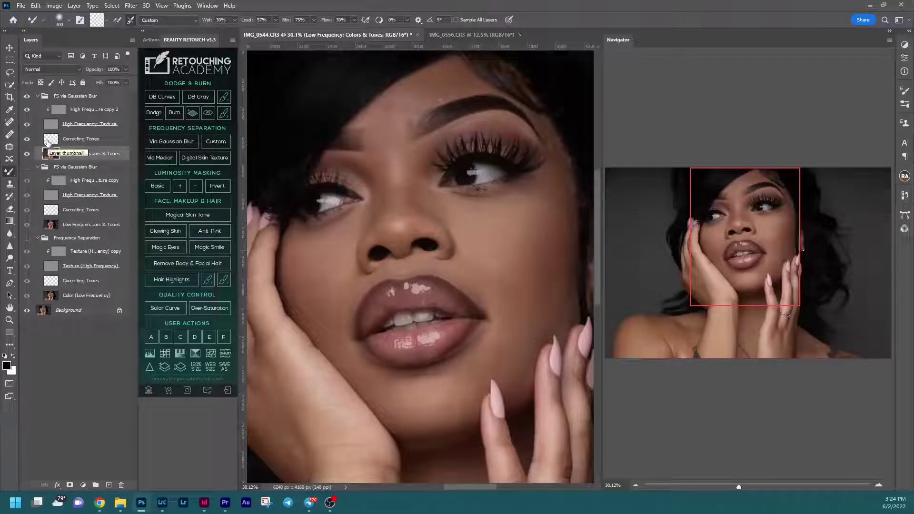
pyautogui.press(']')
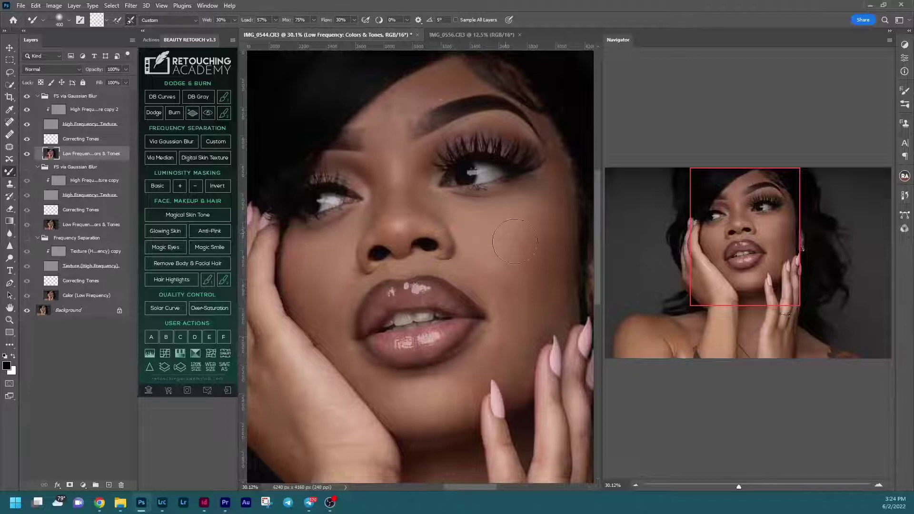
pyautogui.moveTo(509, 245)
pyautogui.mouseDown()
pyautogui.moveTo(513, 247)
pyautogui.moveTo(530, 231)
pyautogui.moveTo(527, 220)
pyautogui.moveTo(541, 241)
pyautogui.mouseUp()
pyautogui.press('[')
# Step: Blend the chin skin toward the hand with a 300-px Mixer Brush
pyautogui.press('[')
pyautogui.keyDown('alt'); pyautogui.click(565, 302); pyautogui.keyUp('alt')
pyautogui.moveTo(565, 327); pyautogui.dragTo(565, 276)
pyautogui.press('[')
pyautogui.press(']')
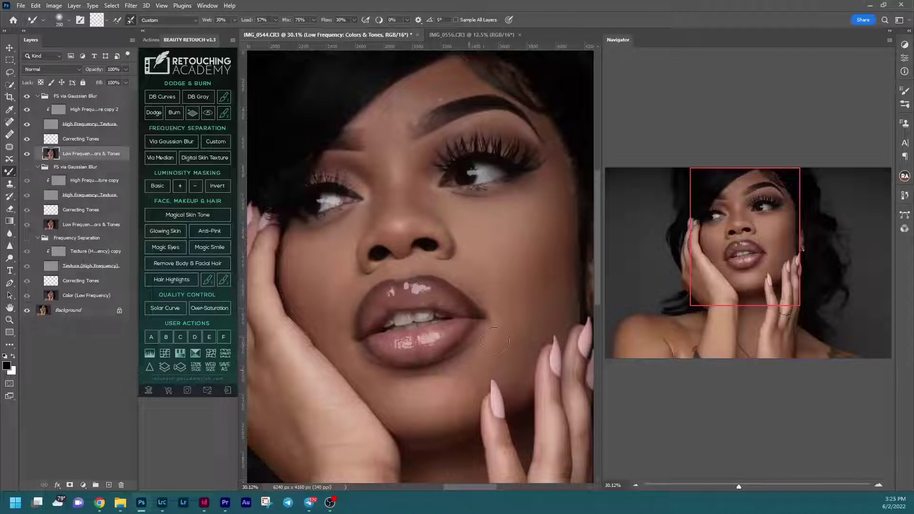
pyautogui.press(']')
pyautogui.press(']')
pyautogui.press(']')
pyautogui.press('[')
pyautogui.press('[')
pyautogui.moveTo(422, 412)
pyautogui.mouseDown()
pyautogui.moveTo(404, 419)
pyautogui.moveTo(384, 407)
pyautogui.moveTo(420, 423)
pyautogui.moveTo(456, 411)
pyautogui.moveTo(445, 396)
pyautogui.moveTo(455, 359)
pyautogui.moveTo(455, 374)
pyautogui.moveTo(396, 399)
pyautogui.moveTo(384, 380)
pyautogui.moveTo(361, 376)
pyautogui.moveTo(338, 352)
pyautogui.moveTo(369, 380)
pyautogui.moveTo(336, 324)
pyautogui.moveTo(356, 357)
pyautogui.moveTo(338, 336)
pyautogui.moveTo(341, 298)
pyautogui.moveTo(337, 335)
pyautogui.moveTo(320, 293)
pyautogui.moveTo(315, 268)
pyautogui.moveTo(331, 258)
pyautogui.moveTo(324, 293)
pyautogui.moveTo(316, 286)
pyautogui.moveTo(326, 307)
pyautogui.moveTo(301, 255)
pyautogui.moveTo(302, 280)
pyautogui.moveTo(301, 244)
pyautogui.moveTo(318, 265)
pyautogui.moveTo(324, 246)
pyautogui.moveTo(346, 231)
pyautogui.moveTo(342, 251)
pyautogui.moveTo(348, 232)
pyautogui.moveTo(363, 227)
pyautogui.moveTo(366, 207)
pyautogui.moveTo(391, 201)
pyautogui.moveTo(377, 187)
pyautogui.moveTo(377, 203)
pyautogui.moveTo(384, 163)
pyautogui.mouseUp()
# Step: Blend the skin around the nose tip with a 500-px brush
pyautogui.press(']')
pyautogui.press(']')
pyautogui.press('[')
pyautogui.press('[')
pyautogui.press('[')
# Step: Resize the Mixer Brush between 175 and 400 px and nudge the view toward the brows
pyautogui.press('[')
pyautogui.press(']')
pyautogui.moveTo(391, 212)
pyautogui.mouseDown()
pyautogui.moveTo(388, 236)
pyautogui.moveTo(415, 229)
pyautogui.moveTo(385, 172)
pyautogui.moveTo(373, 180)
pyautogui.moveTo(390, 156)
pyautogui.moveTo(359, 159)
pyautogui.moveTo(372, 166)
pyautogui.moveTo(331, 161)
pyautogui.moveTo(369, 185)
pyautogui.moveTo(404, 183)
pyautogui.moveTo(427, 162)
pyautogui.moveTo(435, 201)
pyautogui.moveTo(422, 167)
pyautogui.moveTo(426, 197)
pyautogui.moveTo(456, 216)
pyautogui.moveTo(439, 205)
pyautogui.moveTo(518, 223)
pyautogui.moveTo(472, 212)
pyautogui.moveTo(508, 214)
pyautogui.moveTo(497, 220)
pyautogui.moveTo(528, 200)
pyautogui.mouseUp()
pyautogui.press(']')
pyautogui.press('[')
pyautogui.press(']')
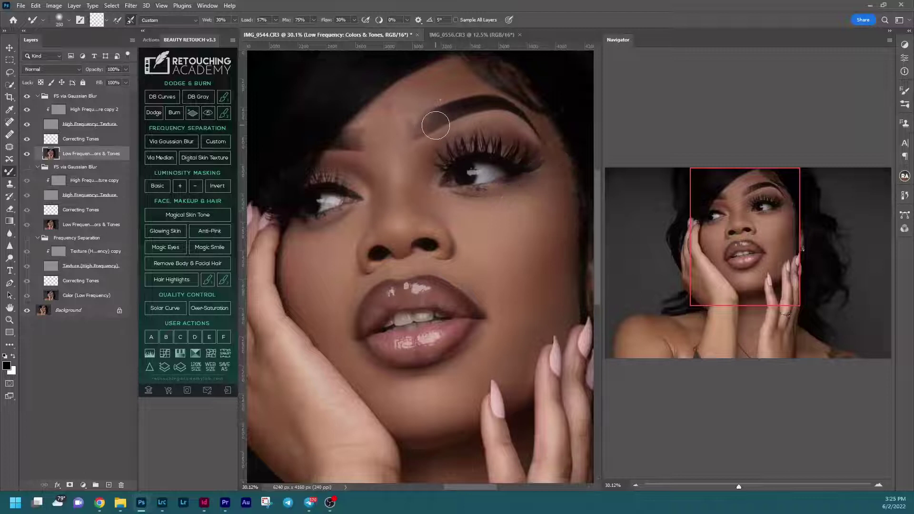
pyautogui.press(']')
pyautogui.press(']')
pyautogui.moveTo(749, 250); pyautogui.dragTo(747, 250)
pyautogui.press('[')
pyautogui.press('[')
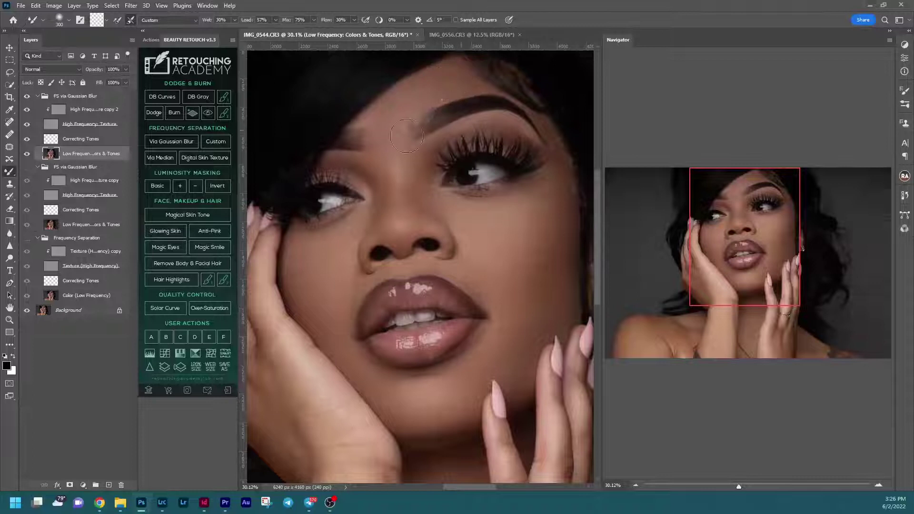
pyautogui.press('[')
pyautogui.press('[')
pyautogui.press('[')
pyautogui.press(']')
pyautogui.press(']')
pyautogui.press(']')
pyautogui.press(']')
pyautogui.press(']')
pyautogui.press('[')
pyautogui.press('[')
pyautogui.press('[')
pyautogui.press('[')
pyautogui.press('[')
pyautogui.press('[')
pyautogui.press('[')
pyautogui.press('[')
pyautogui.press(']')
# Step: Toggle the top and middle separation groups and the Frequency Separation group to compare the top group's smoothing
pyautogui.click(30, 97)
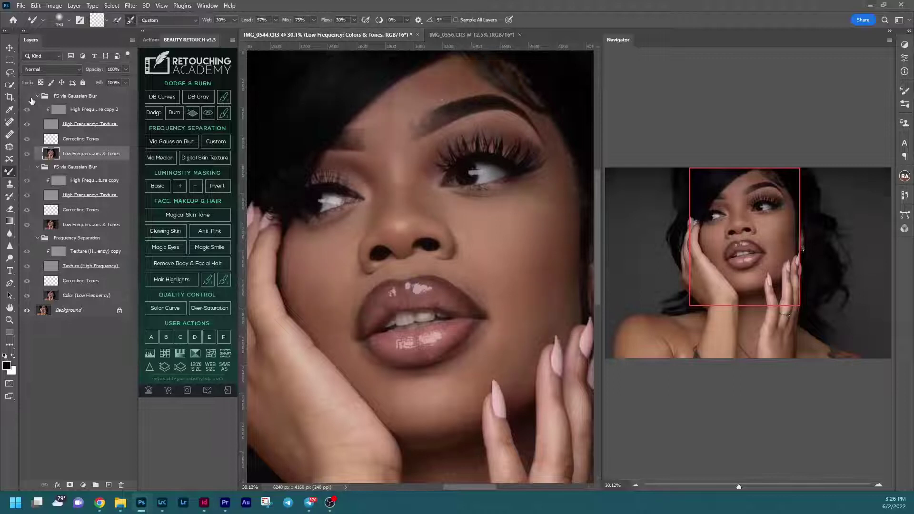
pyautogui.click(27, 170)
pyautogui.click(27, 168)
pyautogui.click(27, 238)
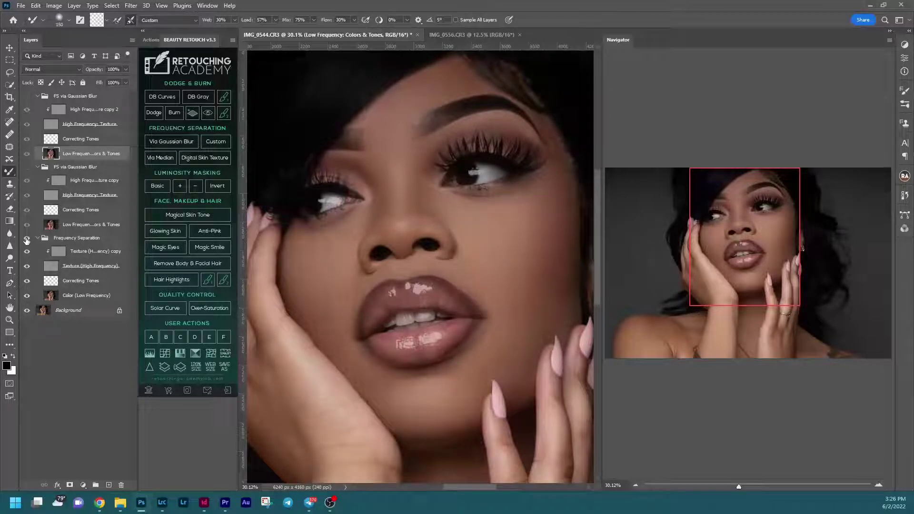
pyautogui.click(26, 167)
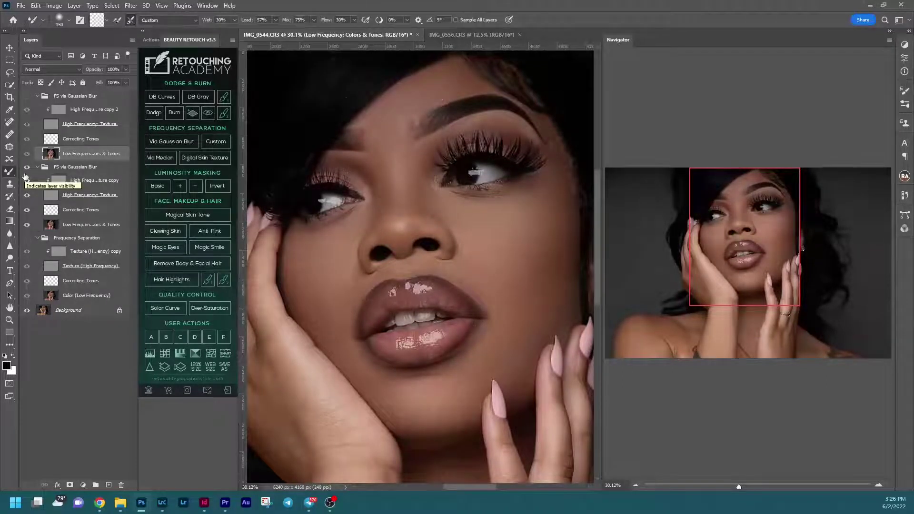
pyautogui.click(26, 97)
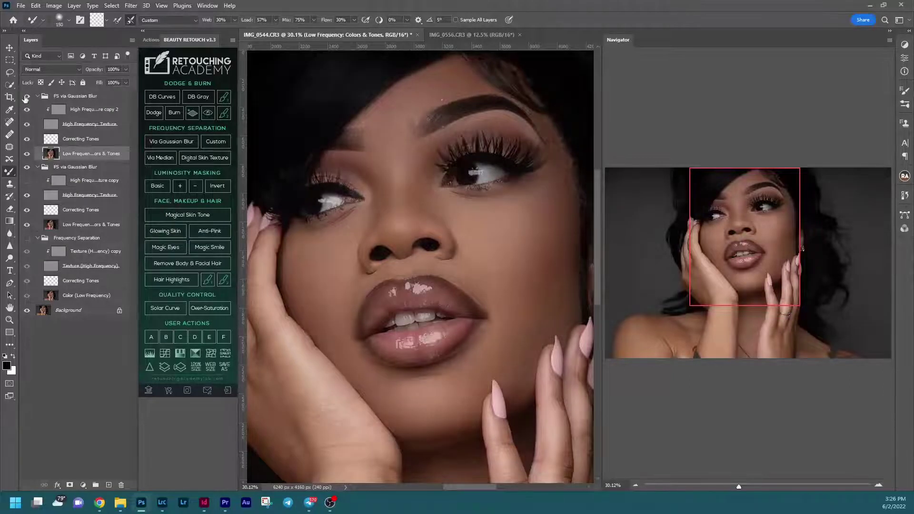
pyautogui.click(26, 97)
pyautogui.click(26, 97)
pyautogui.click(27, 97)
pyautogui.click(26, 97)
# Step: Flick the second FS via Gaussian Blur group and Frequency Separation group to compare against the top group
pyautogui.click(26, 167)
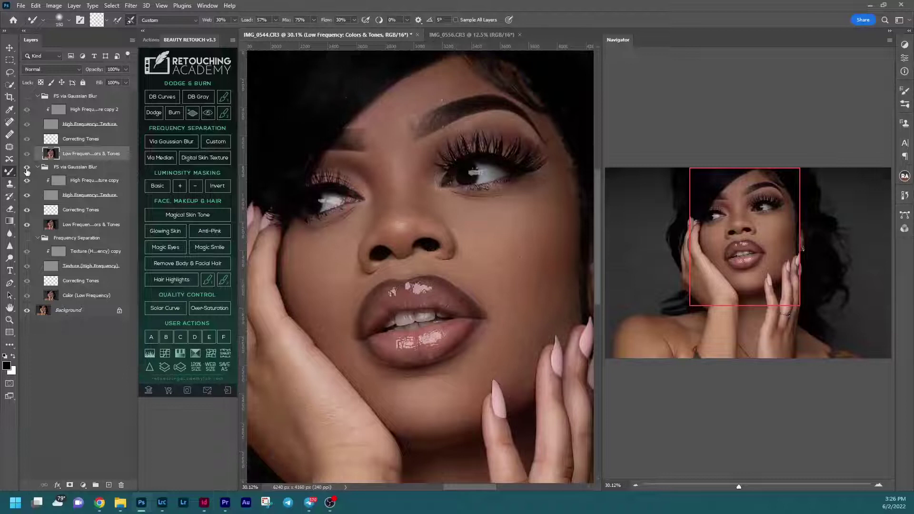
pyautogui.click(24, 224)
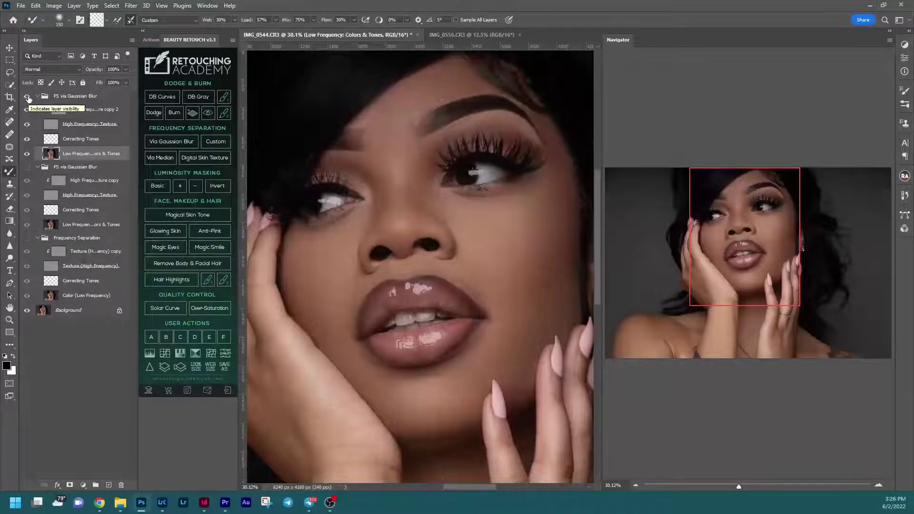
pyautogui.click(27, 96)
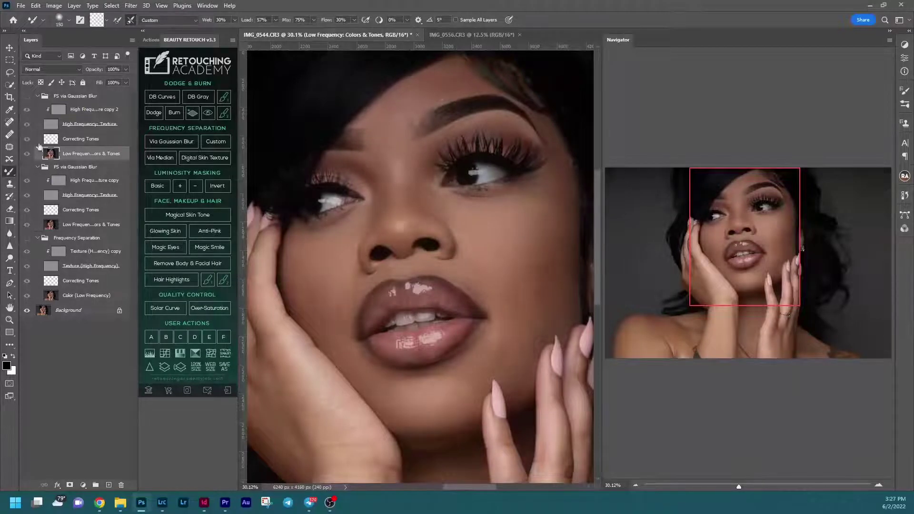
pyautogui.click(28, 167)
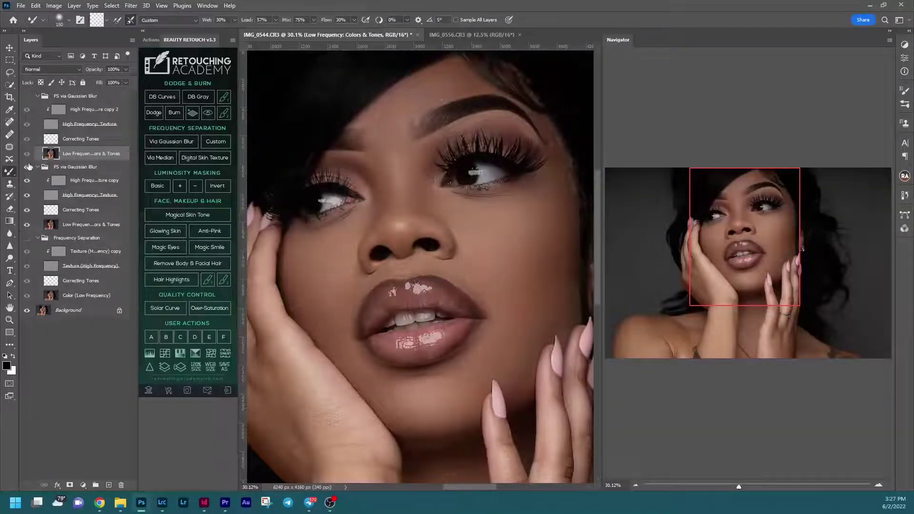
pyautogui.click(27, 167)
pyautogui.click(27, 238)
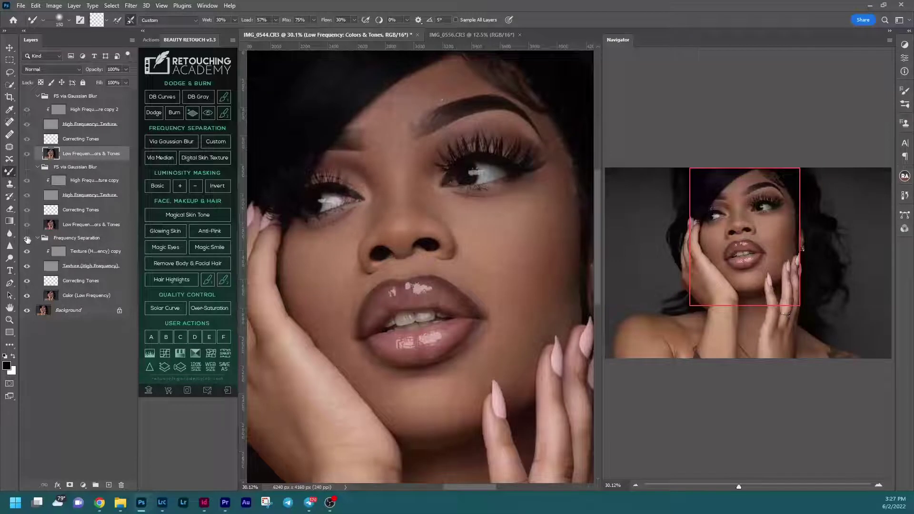
pyautogui.click(32, 167)
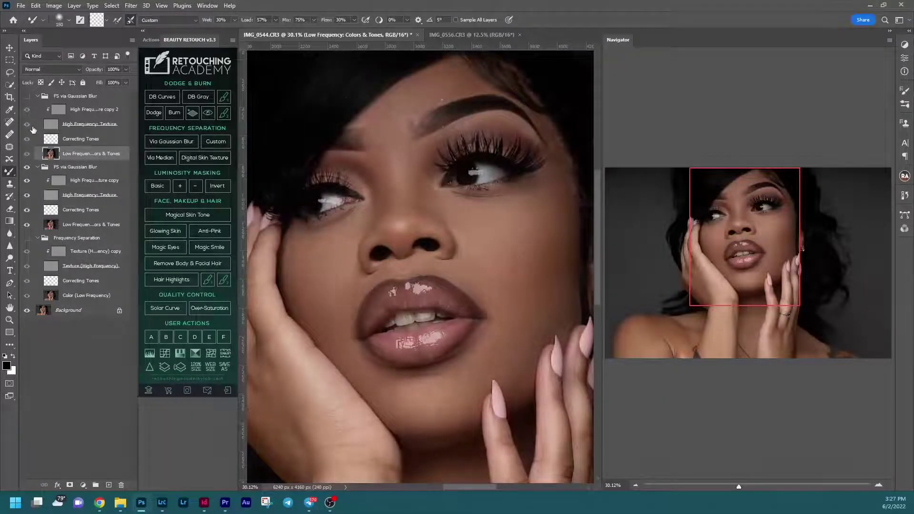
pyautogui.click(27, 96)
pyautogui.click(28, 97)
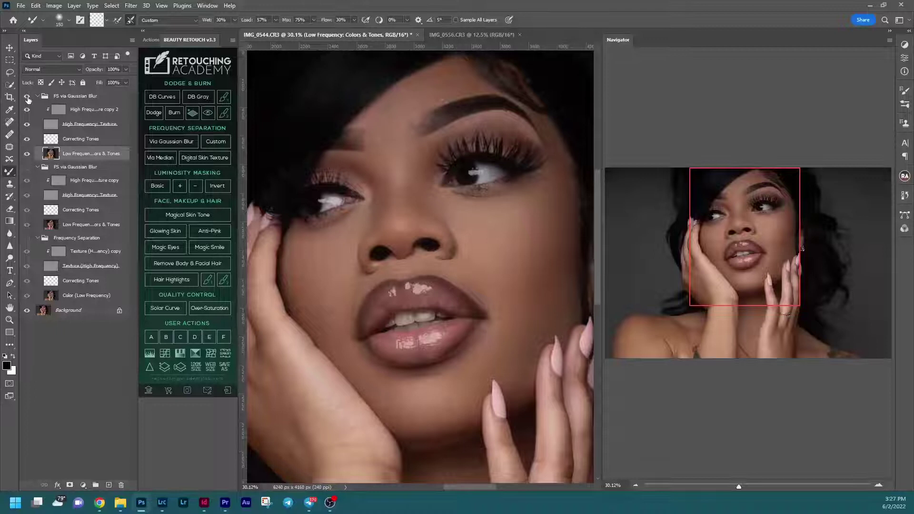
pyautogui.click(27, 98)
# Step: Toggle the texture layer and Frequency Separation group, leave all three groups visible, and select the second group
pyautogui.click(27, 124)
pyautogui.click(26, 167)
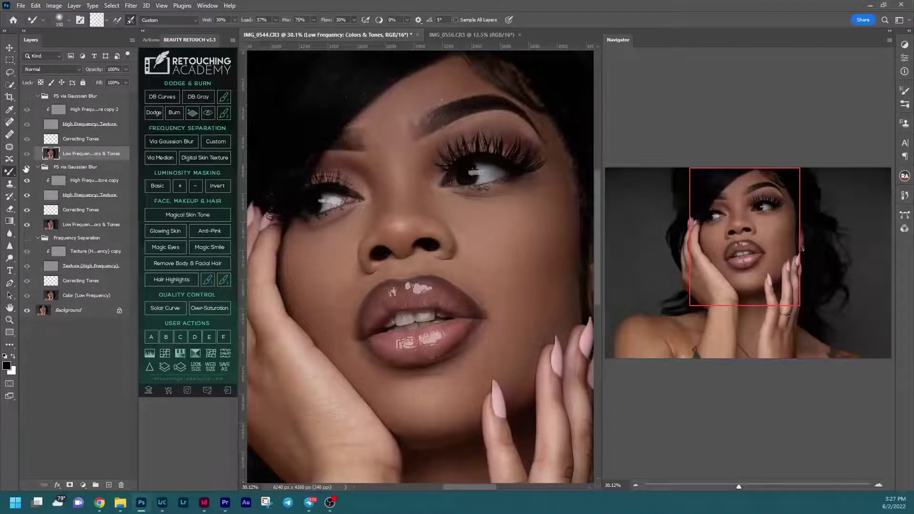
pyautogui.click(27, 238)
pyautogui.click(27, 237)
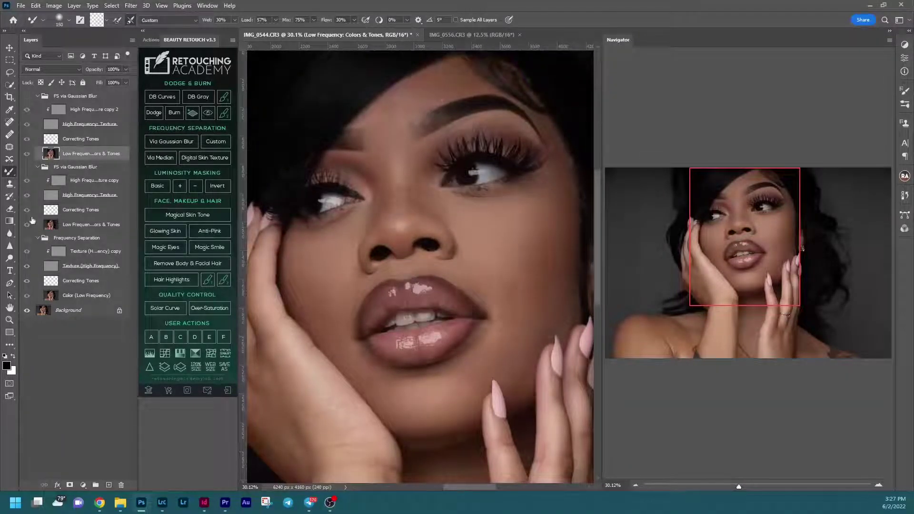
pyautogui.click(28, 167)
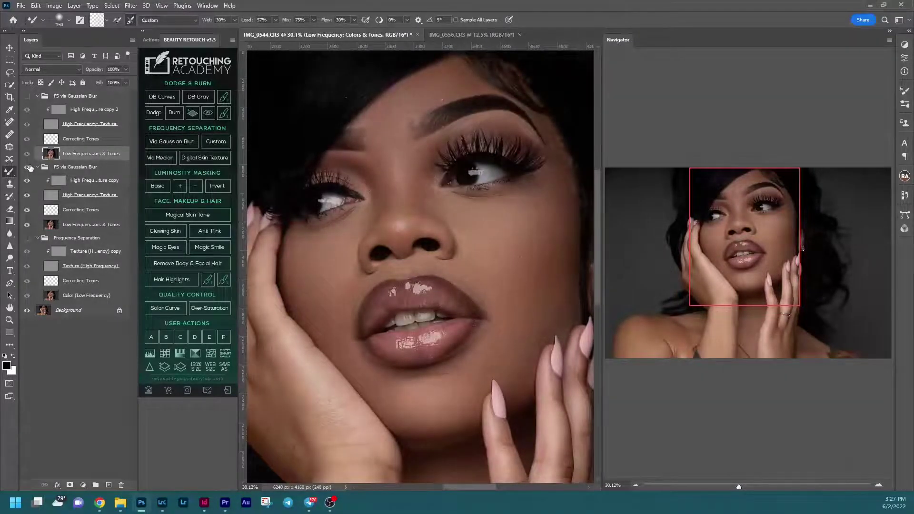
pyautogui.click(27, 96)
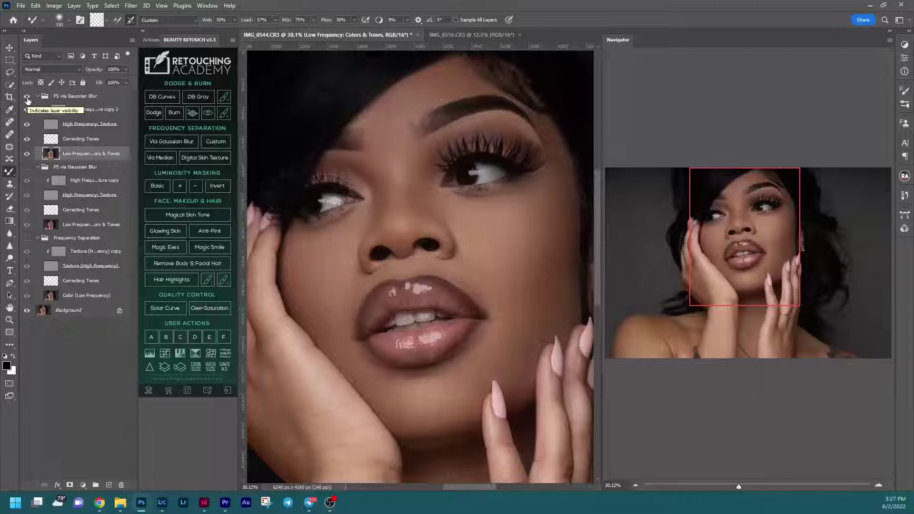
pyautogui.click(95, 168)
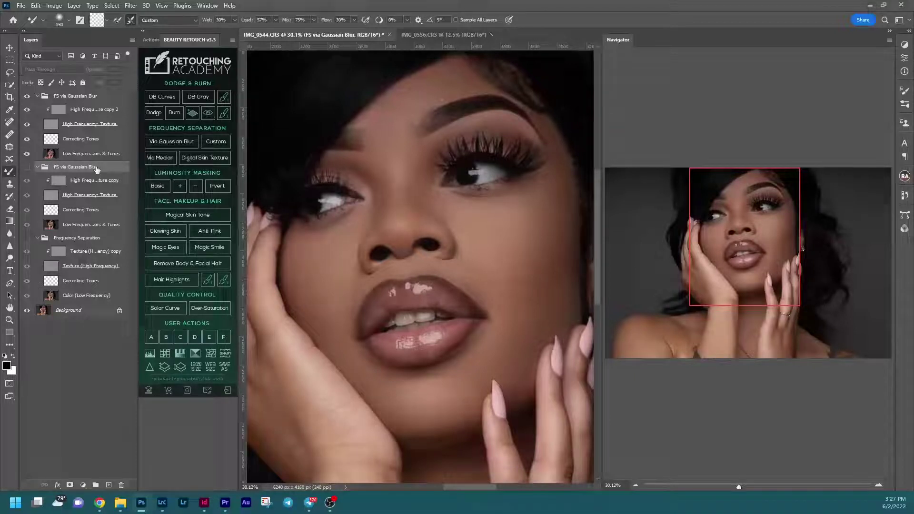
# Step: Delete the second FS via Gaussian Blur and Frequency Separation groups, then select the kept group's texture layer
pyautogui.press('Delete')
pyautogui.press('Delete')
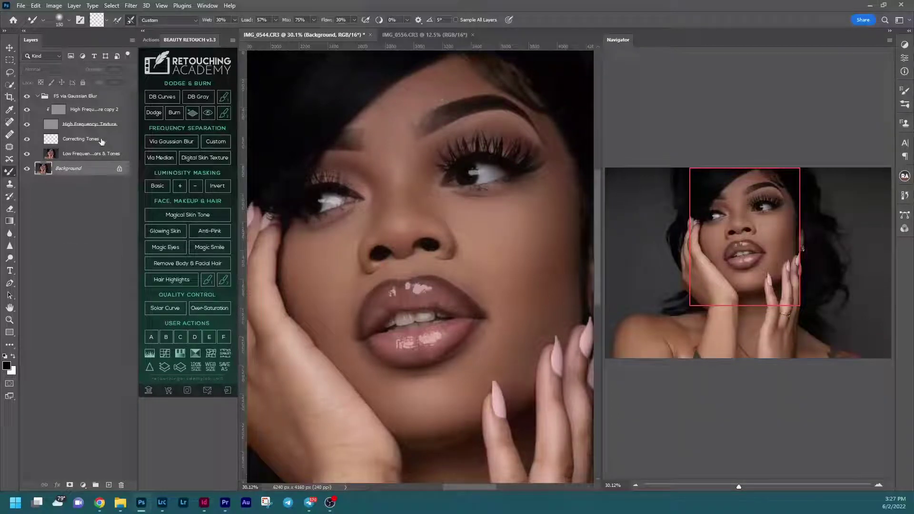
pyautogui.click(105, 99)
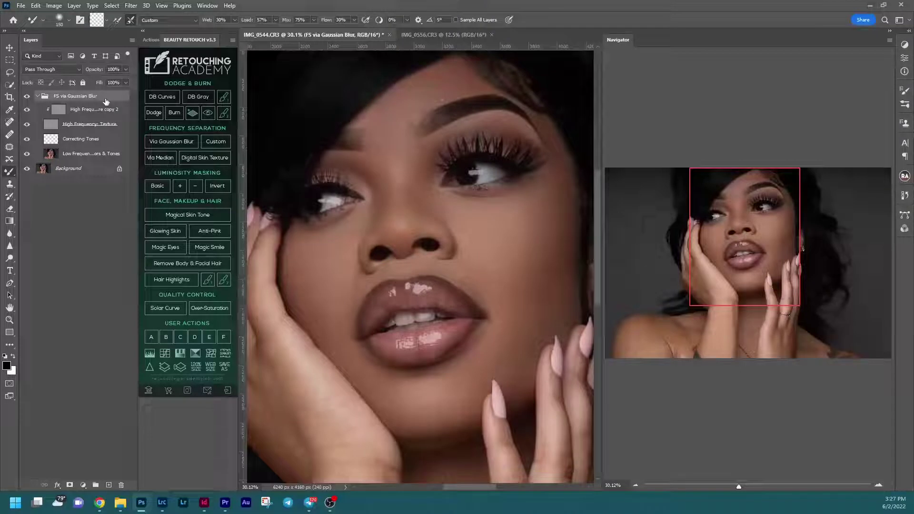
pyautogui.click(65, 113)
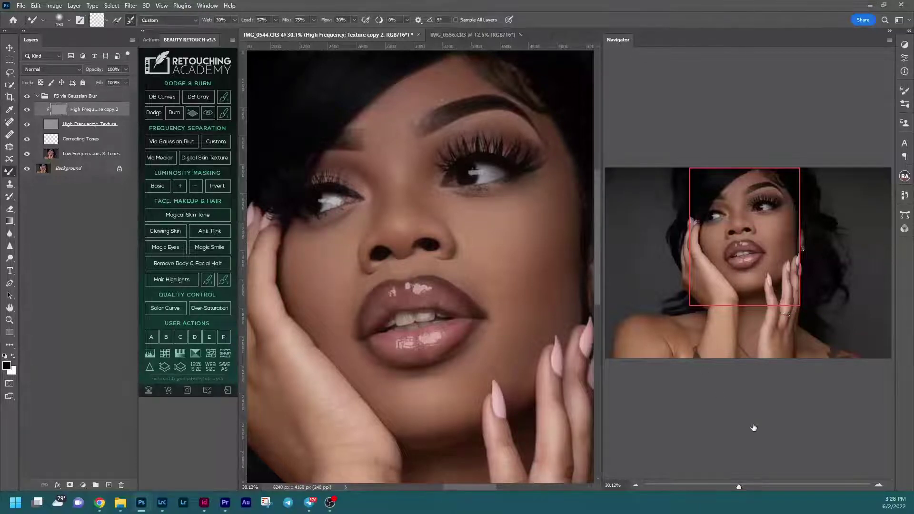
# Step: Zoom to 52.2% on the cheek below the eye and set the brush to 125 px
pyautogui.click(747, 485)
pyautogui.moveTo(725, 241); pyautogui.dragTo(744, 242)
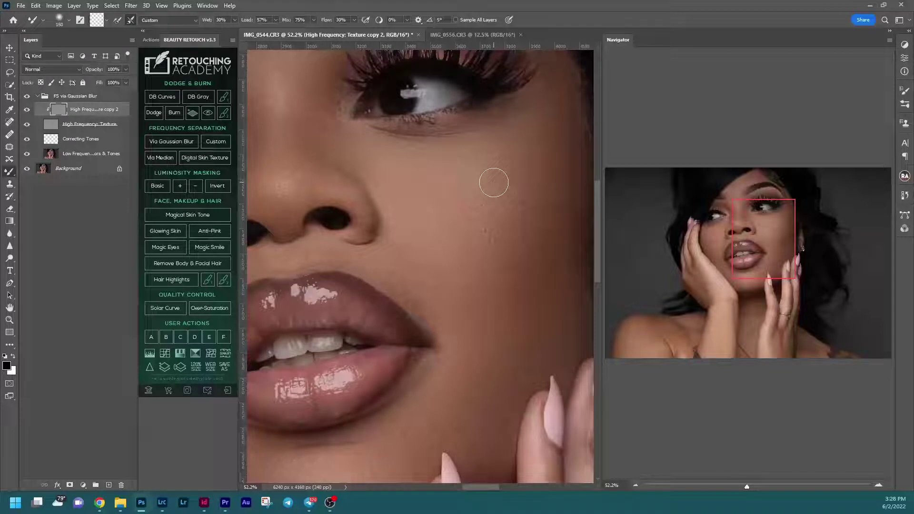
pyautogui.moveTo(735, 233); pyautogui.dragTo(749, 227)
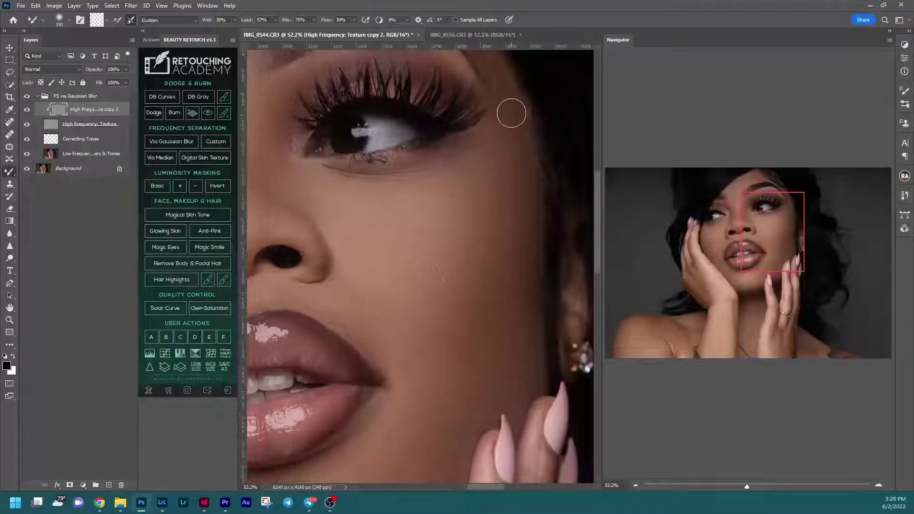
pyautogui.press('[')
pyautogui.press('[')
pyautogui.press('[')
pyautogui.press('[')
pyautogui.press('[')
pyautogui.press('[')
pyautogui.press('[')
pyautogui.press(']')
pyautogui.press(']')
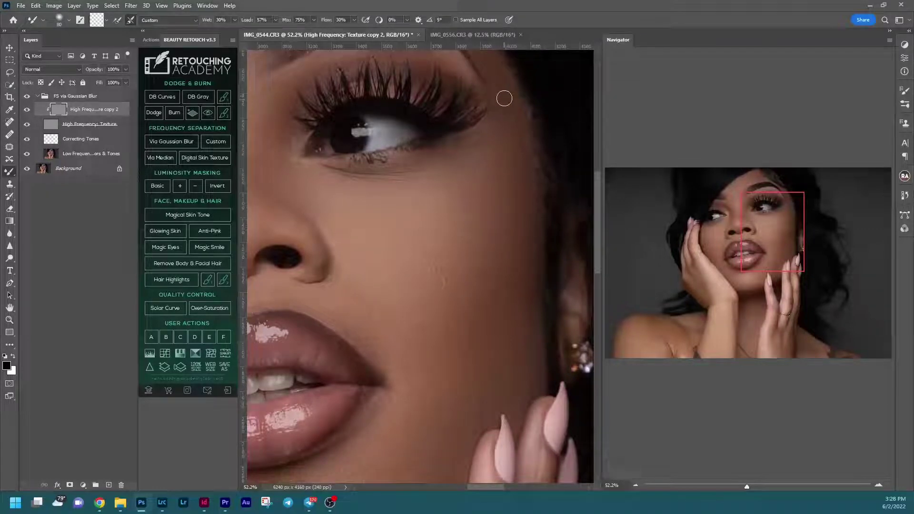
pyautogui.press(']')
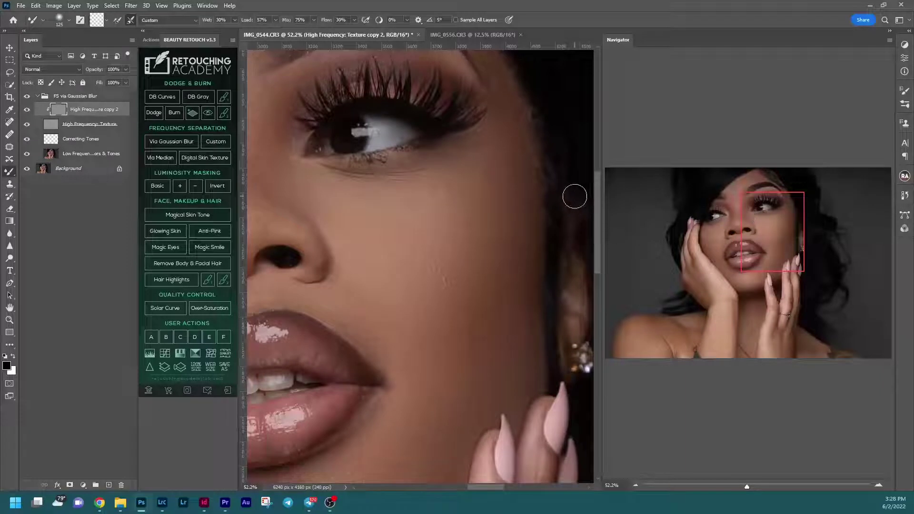
# Step: Switch to the Clone Stamp tool on the High Frequency: Texture copy 2 layer
pyautogui.click(53, 155)
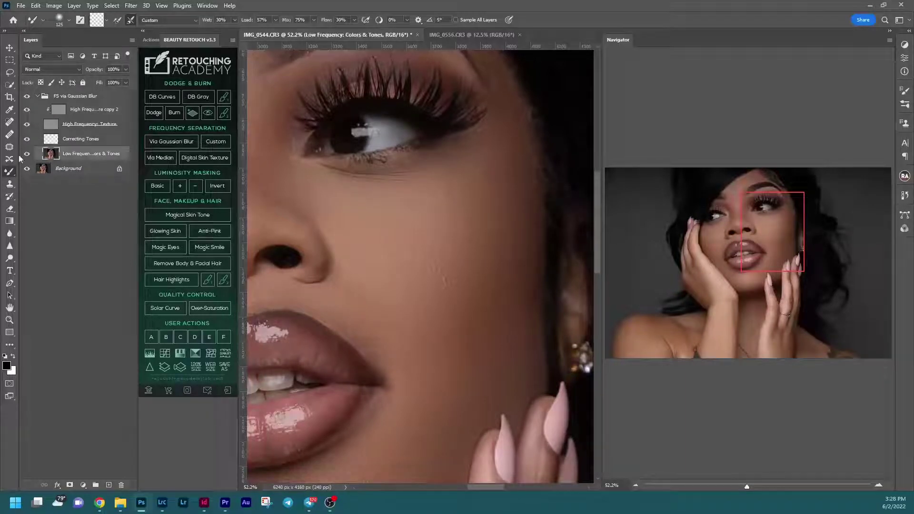
pyautogui.press('s')
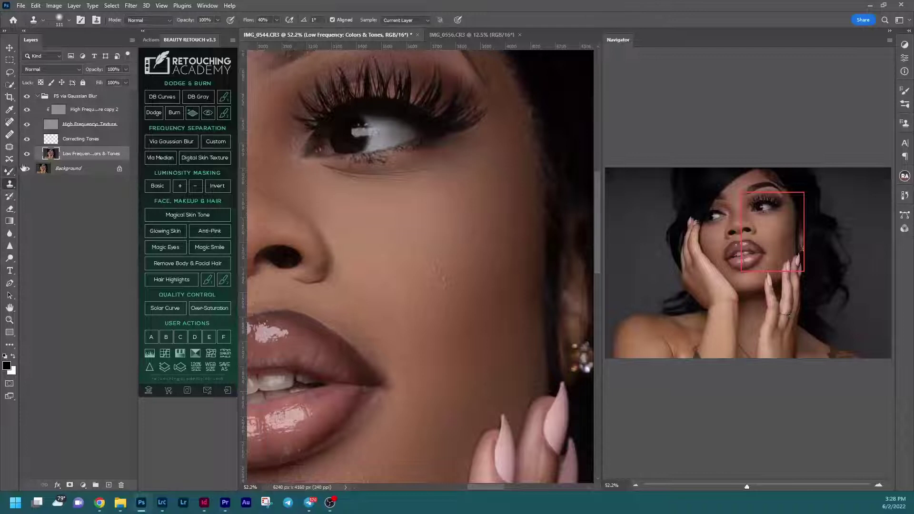
pyautogui.click(60, 112)
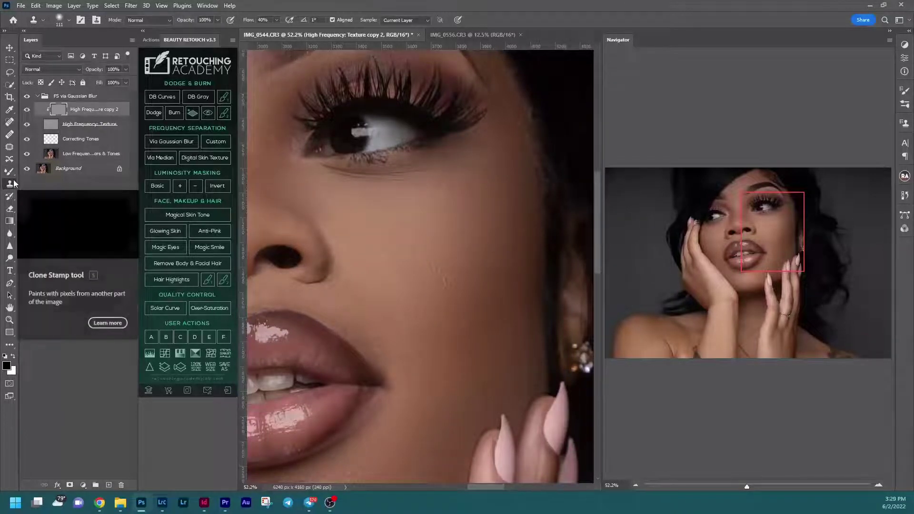
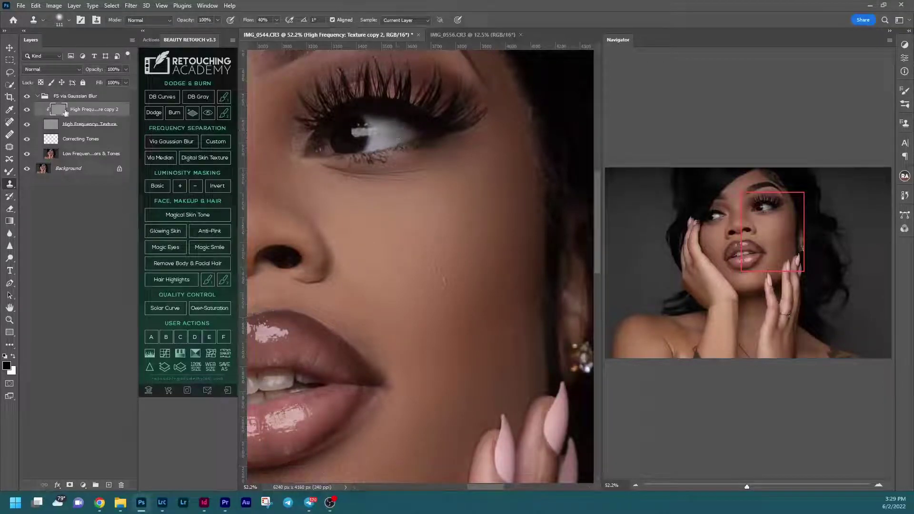
# Step: Preview the High Frequency texture layer alone, then clone out the cheek blemishes below the eye with a 58 px brush
pyautogui.moveTo(27, 137); pyautogui.dragTo(28, 172)
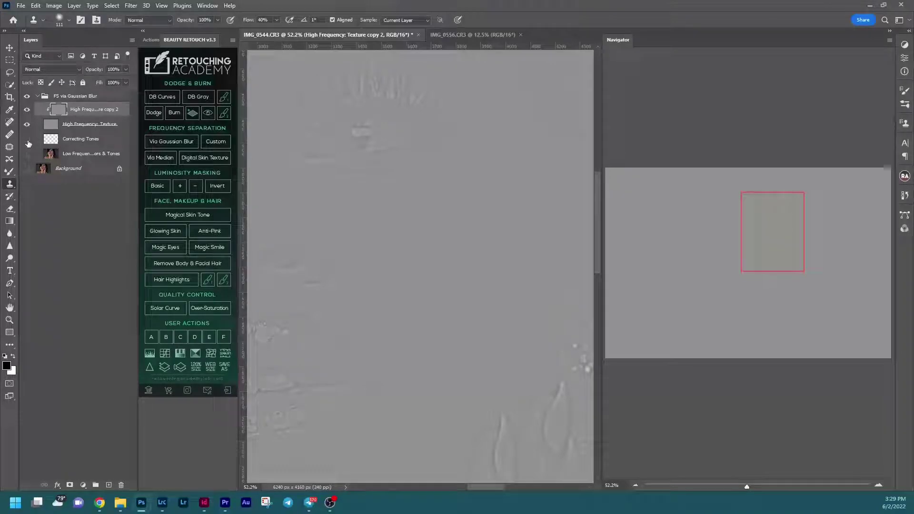
pyautogui.moveTo(27, 139); pyautogui.dragTo(27, 169)
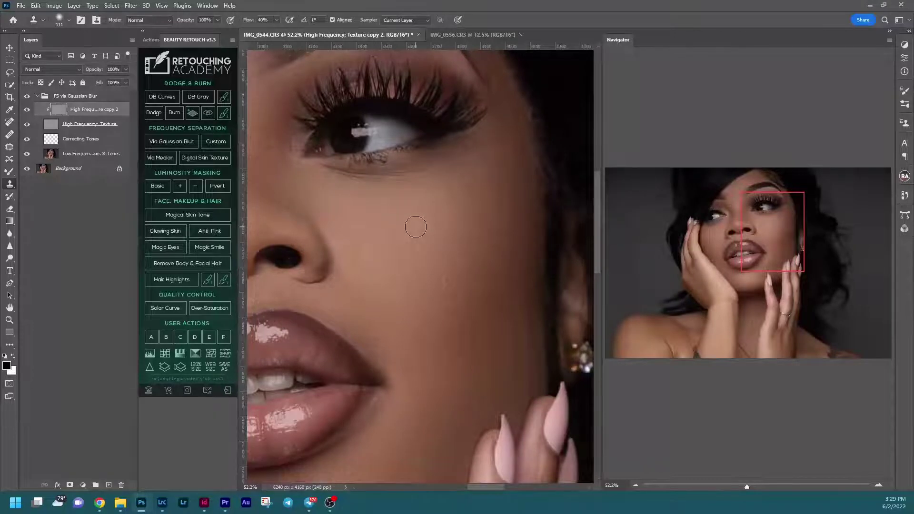
pyautogui.keyDown('alt'); pyautogui.rightClick(432, 297); pyautogui.keyUp('alt')
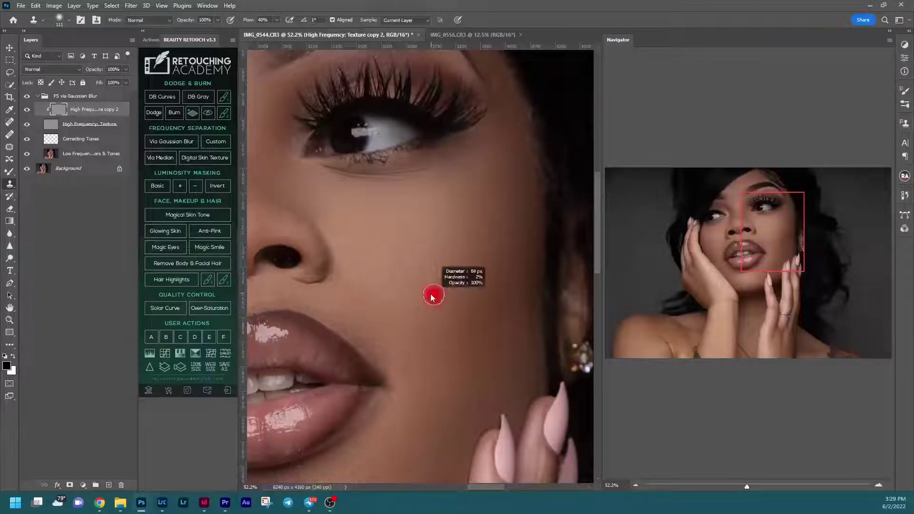
pyautogui.scroll(3, 428, 293)
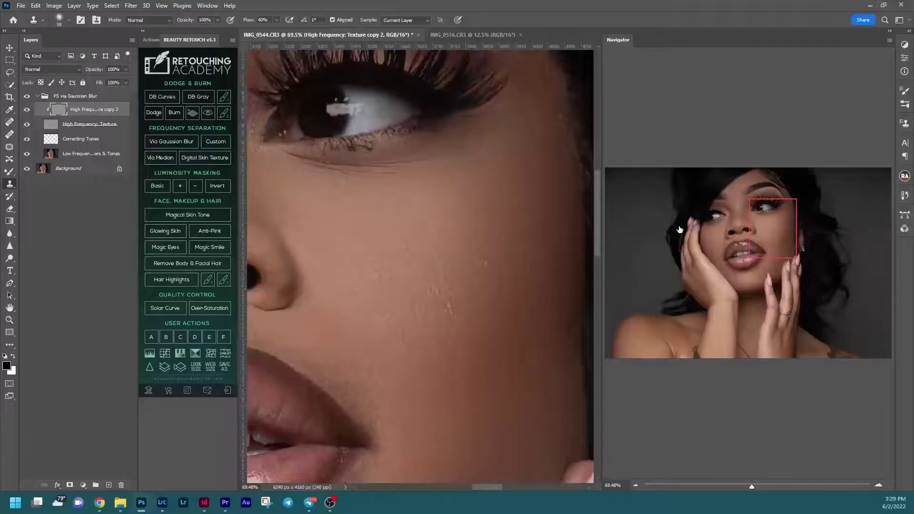
pyautogui.moveTo(780, 226); pyautogui.dragTo(786, 229)
pyautogui.keyDown('alt'); pyautogui.rightClick(386, 302); pyautogui.keyUp('alt')
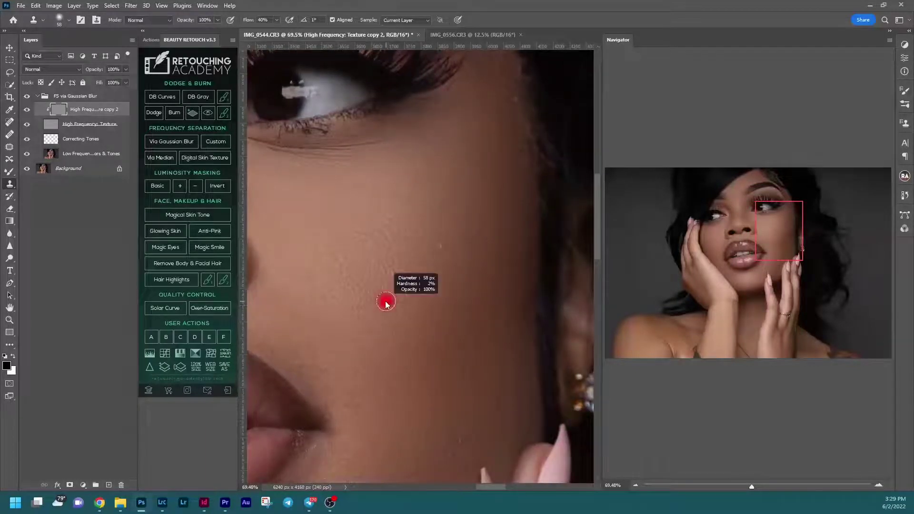
pyautogui.keyDown('alt'); pyautogui.click(378, 300); pyautogui.keyUp('alt')
pyautogui.moveTo(400, 286)
pyautogui.mouseDown()
pyautogui.moveTo(443, 247)
pyautogui.moveTo(443, 274)
pyautogui.moveTo(430, 271)
pyautogui.moveTo(422, 229)
pyautogui.moveTo(408, 263)
pyautogui.moveTo(390, 225)
pyautogui.moveTo(366, 205)
pyautogui.moveTo(305, 187)
pyautogui.moveTo(343, 192)
pyautogui.mouseUp()
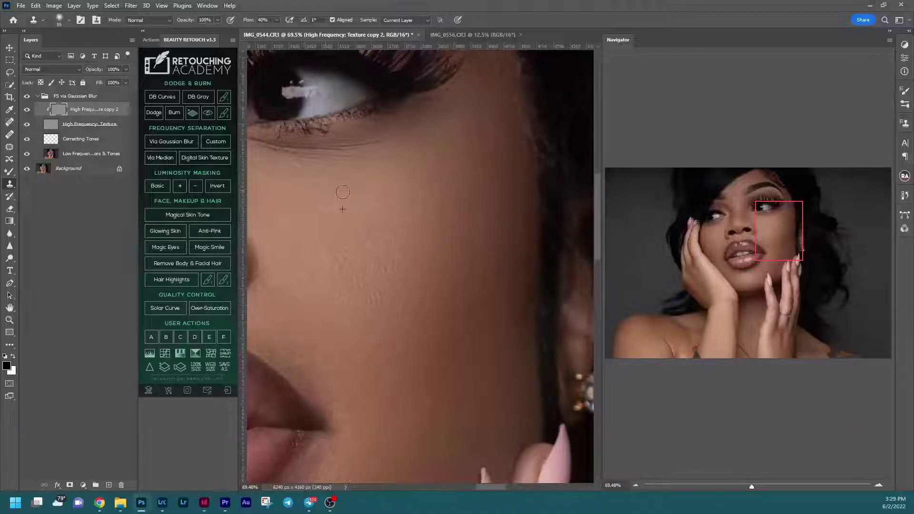
# Step: Clone over the rough texture on the under-eye cheek
pyautogui.moveTo(323, 241)
pyautogui.mouseDown()
pyautogui.moveTo(410, 257)
pyautogui.moveTo(384, 241)
pyautogui.moveTo(412, 234)
pyautogui.moveTo(356, 209)
pyautogui.moveTo(395, 255)
pyautogui.moveTo(378, 231)
pyautogui.moveTo(368, 239)
pyautogui.moveTo(385, 253)
pyautogui.moveTo(401, 240)
pyautogui.moveTo(403, 229)
pyautogui.moveTo(376, 216)
pyautogui.mouseUp()
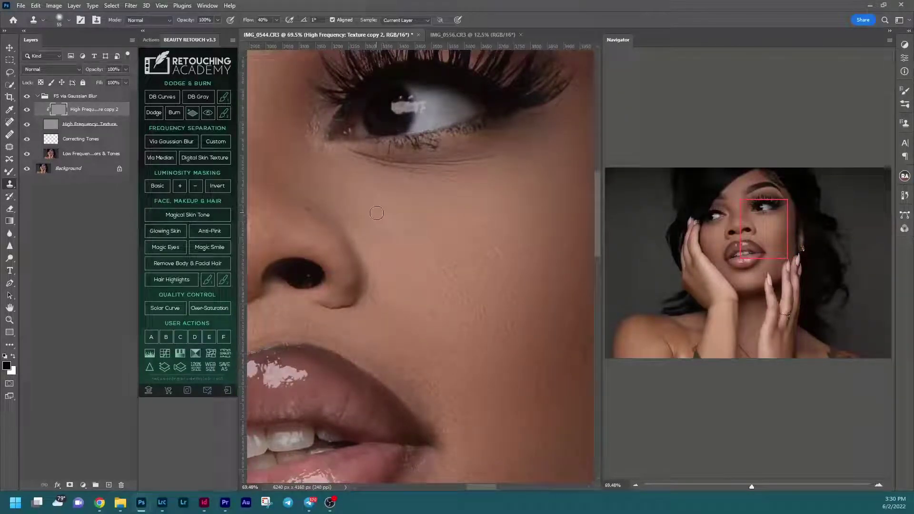
pyautogui.moveTo(347, 168)
pyautogui.mouseDown()
pyautogui.moveTo(335, 157)
pyautogui.moveTo(401, 191)
pyautogui.moveTo(452, 174)
pyautogui.moveTo(453, 187)
pyautogui.mouseUp()
pyautogui.moveTo(738, 233); pyautogui.dragTo(704, 224)
pyautogui.keyDown('alt'); pyautogui.click(428, 183); pyautogui.keyUp('alt')
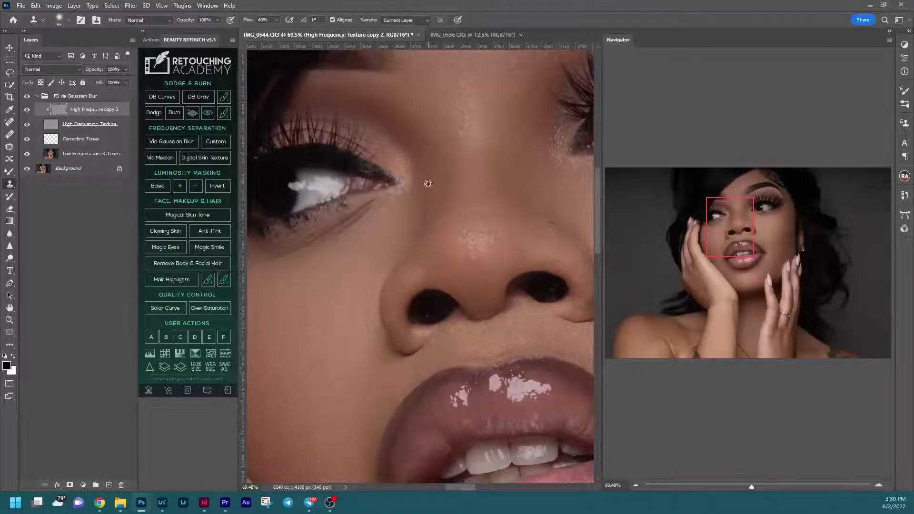
# Step: Clone away the spots on the nose bridge, the nose tip and between the nostrils
pyautogui.keyDown('alt'); pyautogui.click(430, 148); pyautogui.keyUp('alt')
pyautogui.moveTo(418, 138); pyautogui.dragTo(408, 122)
pyautogui.moveTo(434, 152); pyautogui.dragTo(436, 162)
pyautogui.moveTo(442, 266); pyautogui.dragTo(448, 252)
pyautogui.keyDown('alt'); pyautogui.click(433, 255); pyautogui.keyUp('alt')
pyautogui.click(451, 286)
pyautogui.click(466, 290)
pyautogui.moveTo(729, 230); pyautogui.dragTo(745, 230)
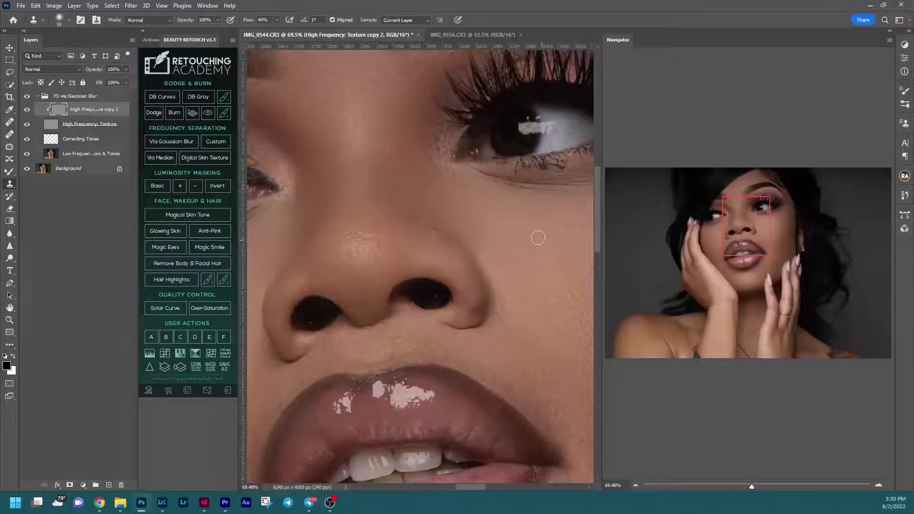
# Step: Resample clean skin and clone up and down along the outer cheek edge
pyautogui.moveTo(752, 248); pyautogui.dragTo(780, 217)
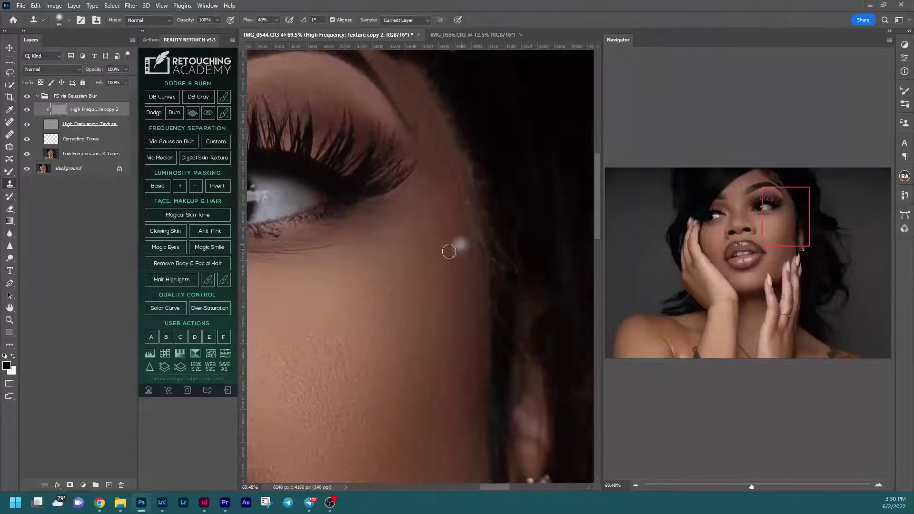
pyautogui.keyDown('alt'); pyautogui.click(390, 399); pyautogui.keyUp('alt')
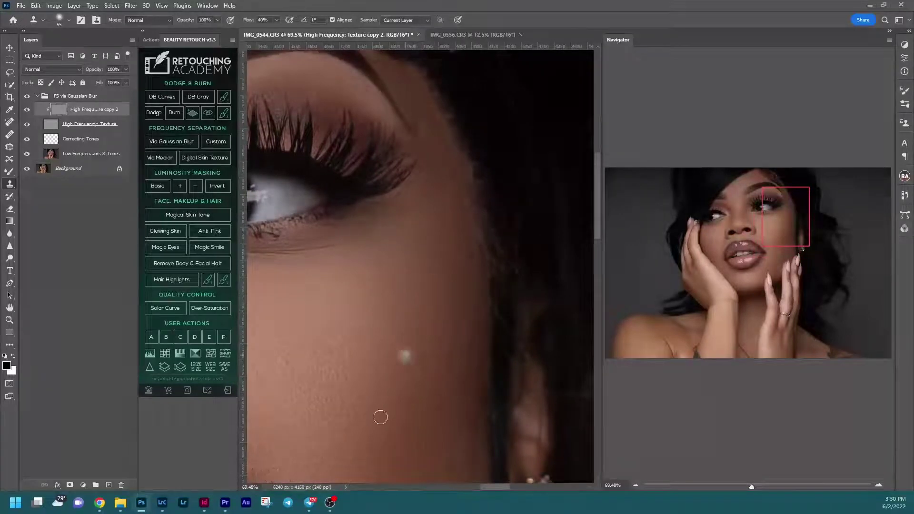
pyautogui.click(434, 327)
pyautogui.moveTo(430, 352); pyautogui.dragTo(449, 312)
pyautogui.moveTo(467, 233)
pyautogui.mouseDown()
pyautogui.moveTo(478, 308)
pyautogui.moveTo(472, 385)
pyautogui.moveTo(458, 365)
pyautogui.mouseUp()
pyautogui.moveTo(430, 398)
pyautogui.mouseDown()
pyautogui.moveTo(413, 460)
pyautogui.moveTo(455, 419)
pyautogui.mouseUp()
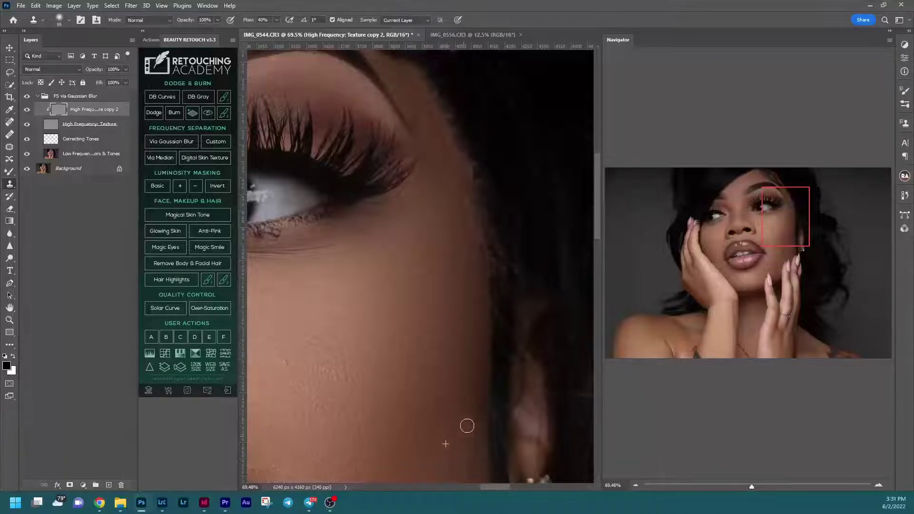
pyautogui.moveTo(472, 381); pyautogui.dragTo(452, 357)
# Step: Clone away two light cheek spots with a 75 px brush, then the cheek edge at 40 px
pyautogui.keyDown('alt'); pyautogui.click(403, 243); pyautogui.keyUp('alt')
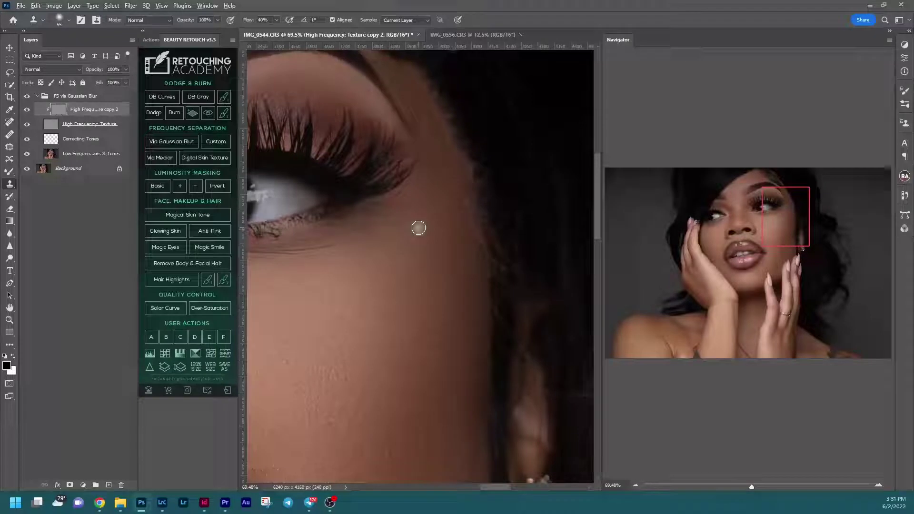
pyautogui.click(364, 325)
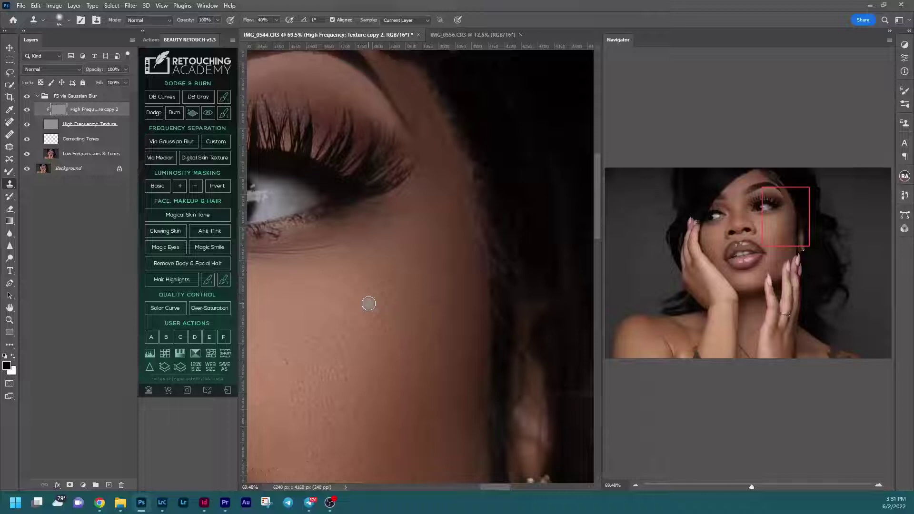
pyautogui.keyDown('alt'); pyautogui.rightClick(316, 305); pyautogui.keyUp('alt')
pyautogui.click(325, 357)
pyautogui.click(297, 391)
pyautogui.keyDown('alt'); pyautogui.click(332, 418); pyautogui.keyUp('alt')
pyautogui.moveTo(471, 246)
pyautogui.mouseDown()
pyautogui.moveTo(467, 204)
pyautogui.moveTo(484, 270)
pyautogui.moveTo(444, 137)
pyautogui.mouseUp()
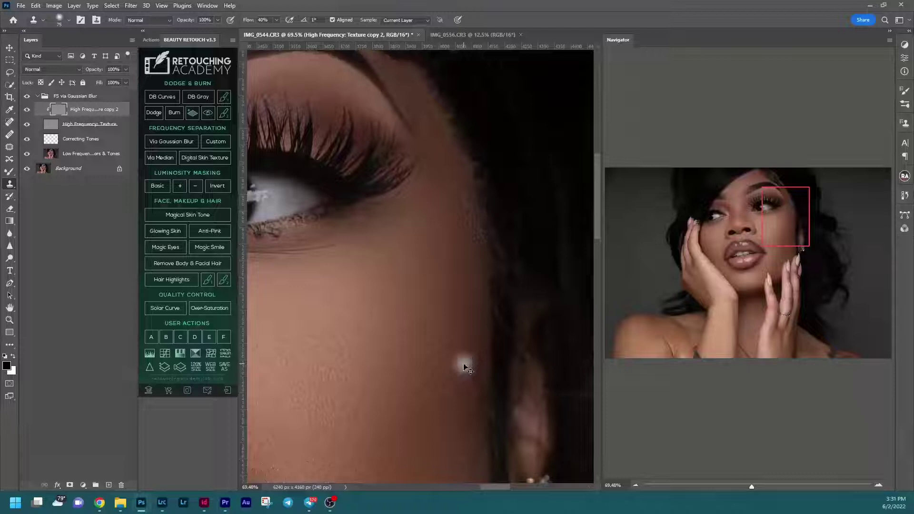
pyautogui.moveTo(468, 267)
pyautogui.mouseDown()
pyautogui.moveTo(461, 287)
pyautogui.moveTo(478, 247)
pyautogui.moveTo(484, 259)
pyautogui.mouseUp()
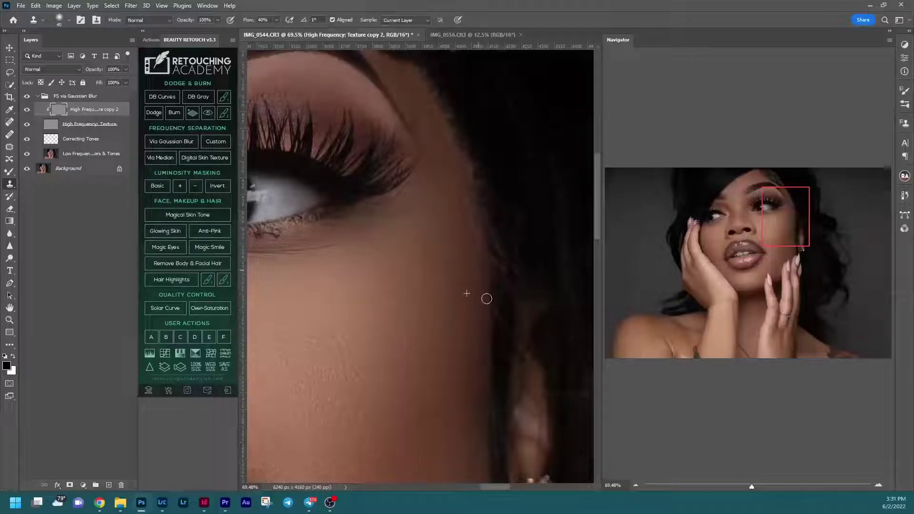
pyautogui.moveTo(480, 351); pyautogui.dragTo(466, 309)
# Step: Clone over the temple skin past the outer eye corner
pyautogui.moveTo(453, 175)
pyautogui.mouseDown()
pyautogui.moveTo(457, 198)
pyautogui.moveTo(441, 191)
pyautogui.moveTo(447, 164)
pyautogui.moveTo(456, 192)
pyautogui.moveTo(455, 151)
pyautogui.moveTo(462, 182)
pyautogui.mouseUp()
pyautogui.moveTo(479, 233)
pyautogui.mouseDown()
pyautogui.moveTo(501, 289)
pyautogui.moveTo(622, 267)
pyautogui.mouseUp()
pyautogui.moveTo(764, 196); pyautogui.dragTo(760, 196)
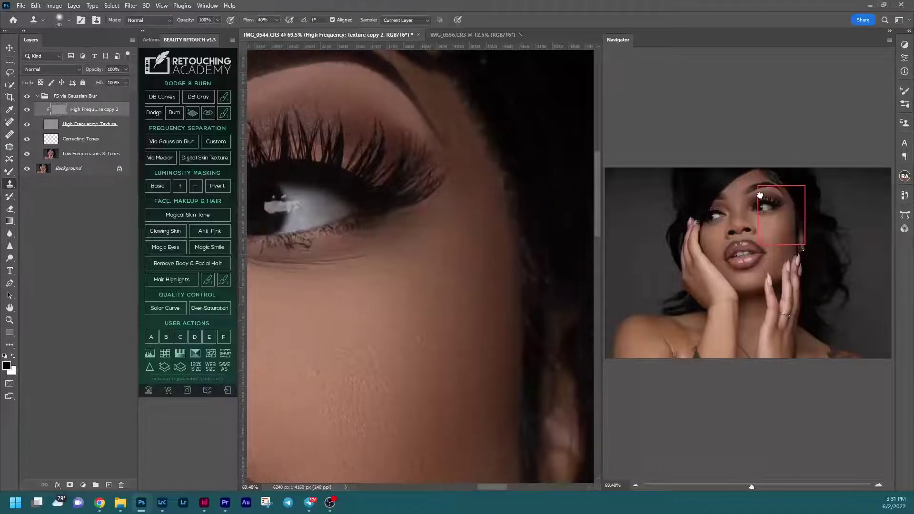
pyautogui.moveTo(489, 203)
pyautogui.mouseDown()
pyautogui.moveTo(476, 250)
pyautogui.moveTo(479, 200)
pyautogui.mouseUp()
pyautogui.moveTo(480, 247)
pyautogui.mouseDown()
pyautogui.moveTo(467, 135)
pyautogui.moveTo(453, 102)
pyautogui.moveTo(476, 154)
pyautogui.moveTo(460, 220)
pyautogui.moveTo(463, 127)
pyautogui.moveTo(444, 90)
pyautogui.mouseUp()
pyautogui.moveTo(476, 151)
pyautogui.mouseDown()
pyautogui.moveTo(473, 192)
pyautogui.moveTo(444, 85)
pyautogui.mouseUp()
pyautogui.moveTo(460, 130); pyautogui.dragTo(469, 190)
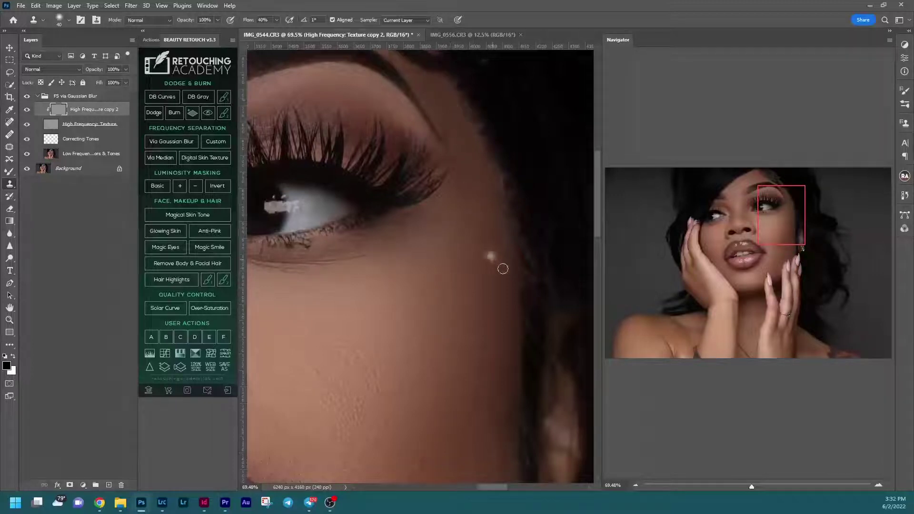
# Step: Blend the brow-edge and outer-cheek tones on the Low Frequency layer with a roughly 300 px Mixer Brush
pyautogui.click(59, 153)
pyautogui.click(16, 173)
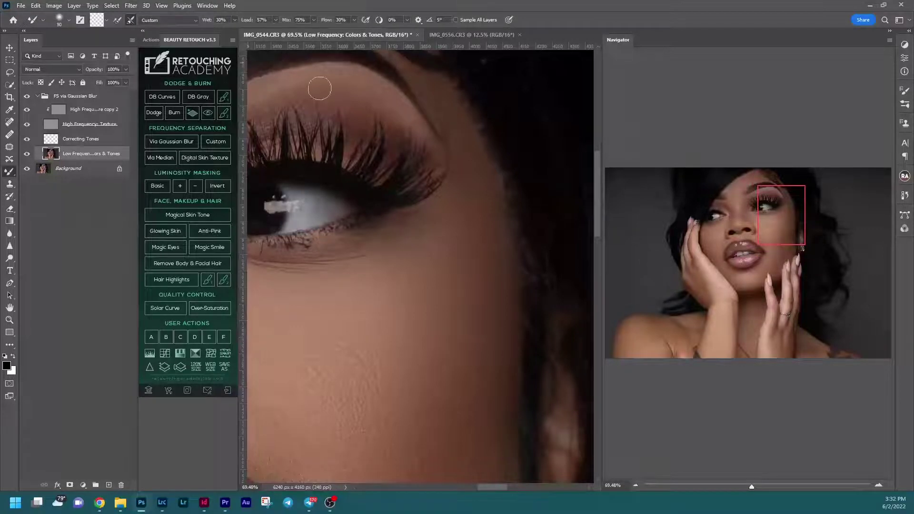
pyautogui.moveTo(448, 130)
pyautogui.mouseDown()
pyautogui.moveTo(450, 143)
pyautogui.moveTo(448, 101)
pyautogui.mouseUp()
pyautogui.press(']')
pyautogui.press(']')
pyautogui.press(']')
pyautogui.press(']')
pyautogui.press(']')
pyautogui.press(']')
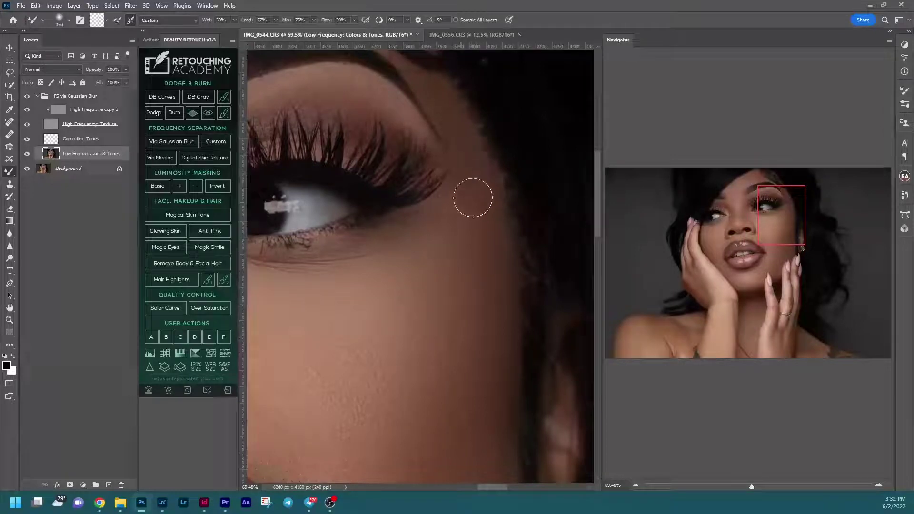
pyautogui.press(']')
pyautogui.press(']')
pyautogui.press(']')
pyautogui.press('[')
pyautogui.press('[')
pyautogui.moveTo(753, 488); pyautogui.dragTo(753, 488)
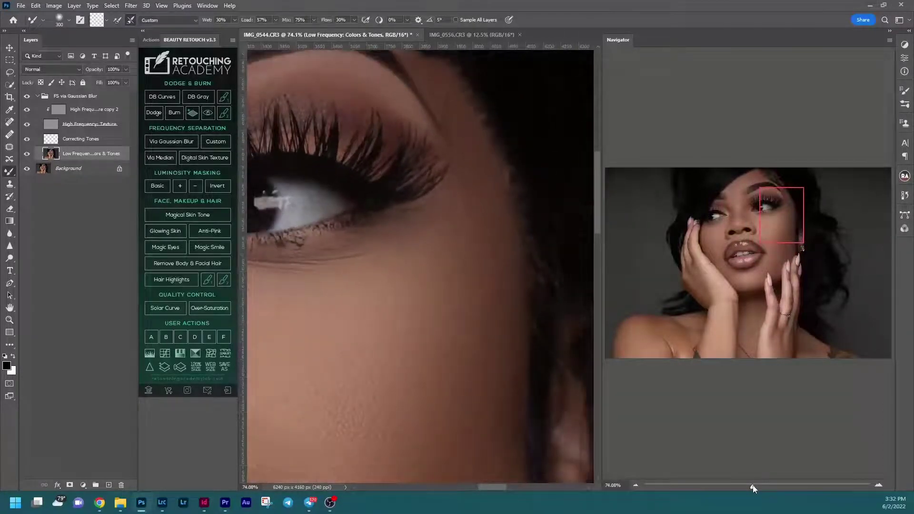
pyautogui.moveTo(777, 214); pyautogui.dragTo(751, 213)
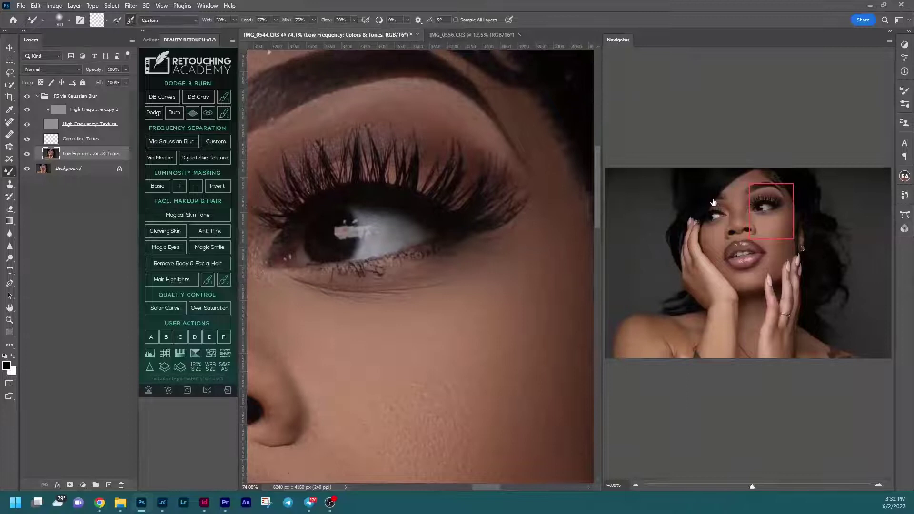
pyautogui.press('s')
pyautogui.click(117, 113)
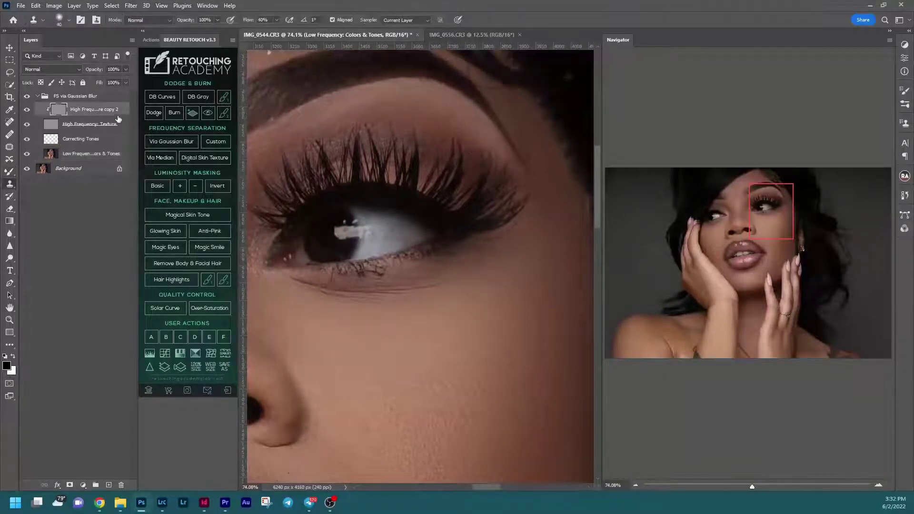
# Step: Clone clean skin over the pale patch on the upper eyelid
pyautogui.scroll(3, 405, 114)
pyautogui.moveTo(418, 102)
pyautogui.mouseDown()
pyautogui.moveTo(421, 152)
pyautogui.moveTo(432, 159)
pyautogui.mouseUp()
pyautogui.keyDown('alt'); pyautogui.click(416, 142); pyautogui.keyUp('alt')
pyautogui.click(407, 160)
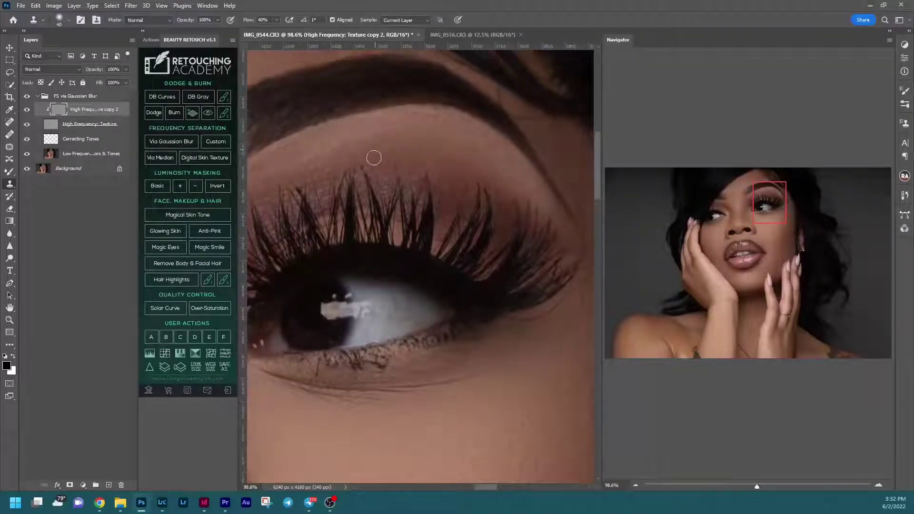
pyautogui.click(385, 161)
# Step: Zoom out to check the whole portrait, then clone across the brow-bone skin
pyautogui.scroll(-5, 402, 143)
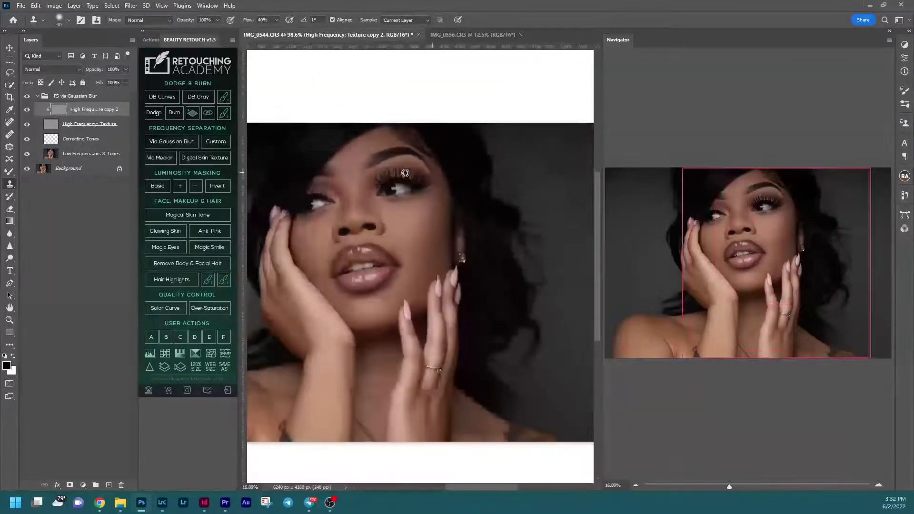
pyautogui.scroll(3, 405, 173)
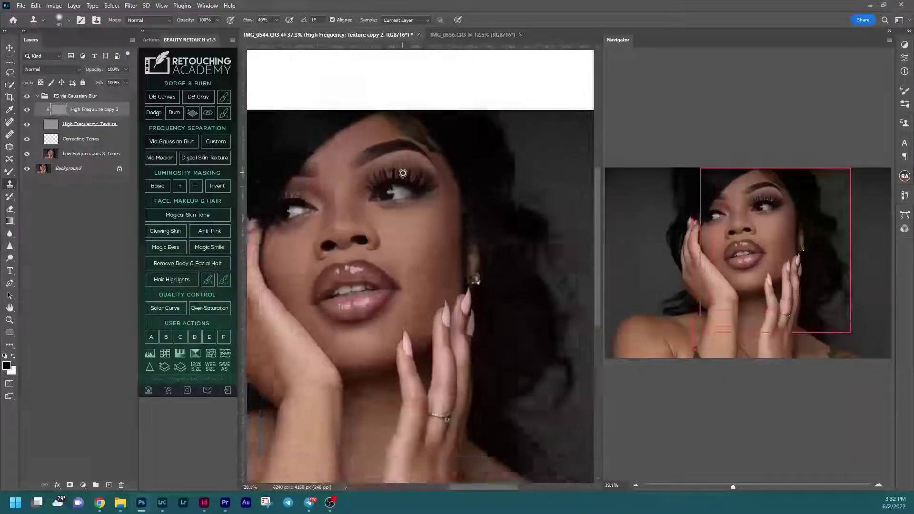
pyautogui.scroll(5, 402, 173)
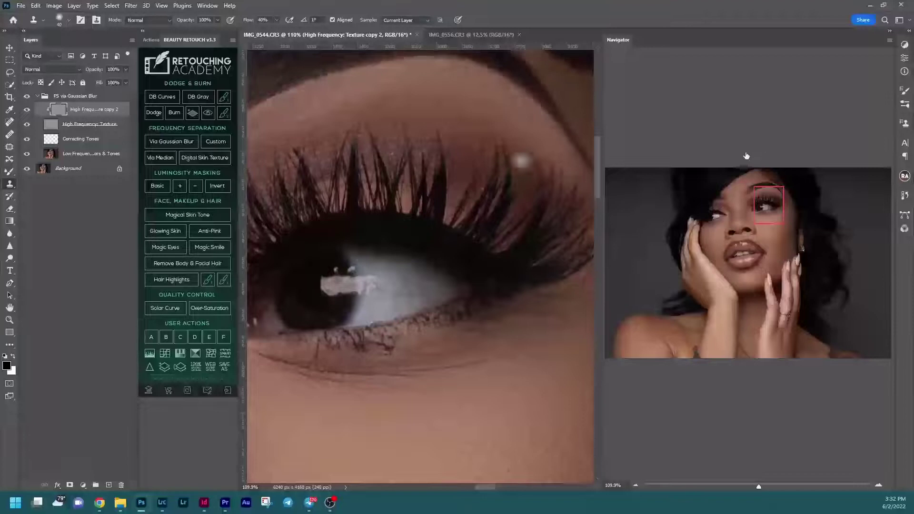
pyautogui.moveTo(767, 202); pyautogui.dragTo(770, 203)
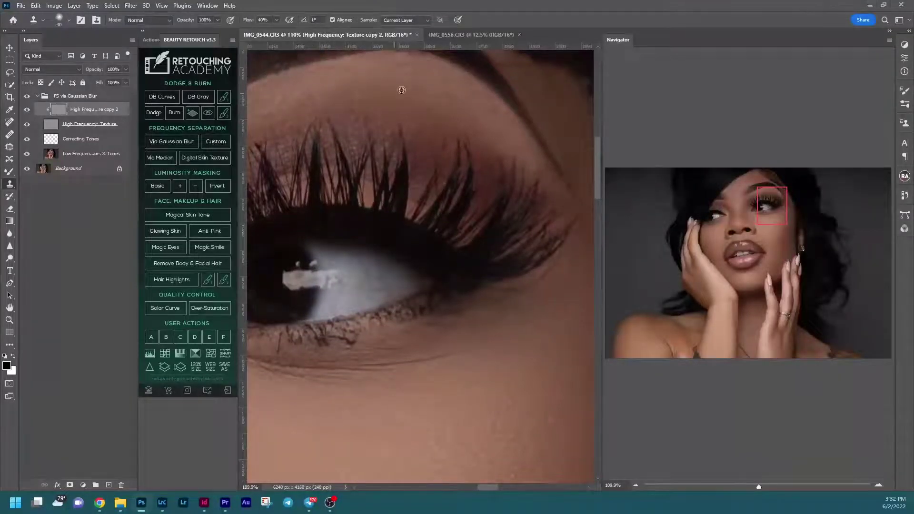
pyautogui.moveTo(404, 63)
pyautogui.mouseDown()
pyautogui.moveTo(447, 76)
pyautogui.moveTo(423, 62)
pyautogui.moveTo(393, 102)
pyautogui.moveTo(469, 89)
pyautogui.moveTo(484, 97)
pyautogui.mouseUp()
pyautogui.moveTo(763, 208); pyautogui.dragTo(767, 202)
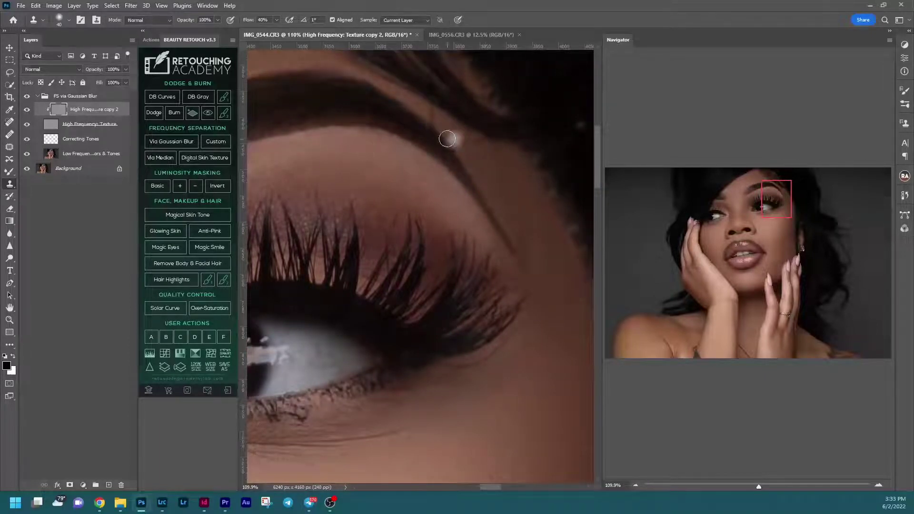
pyautogui.click(72, 153)
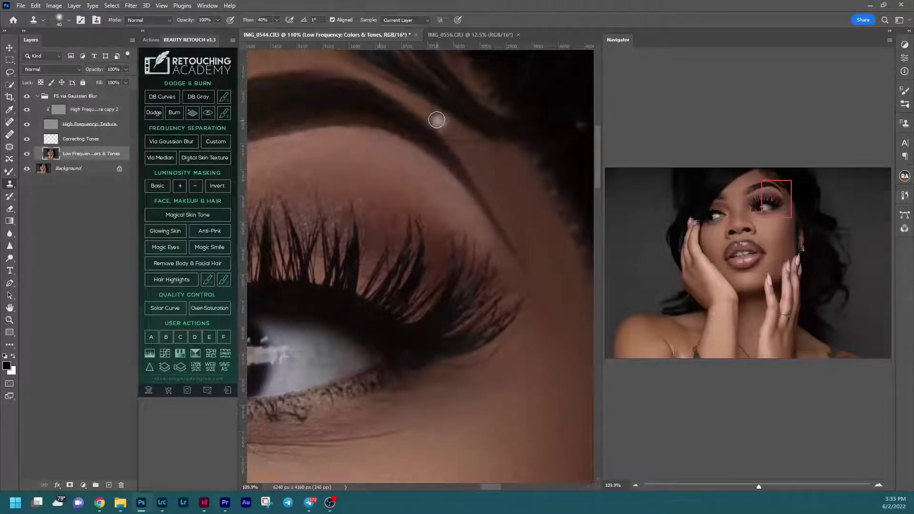
# Step: Pick the Mixer Brush and settle its size at about 60 px for blending the eyelid tones
pyautogui.press('b')
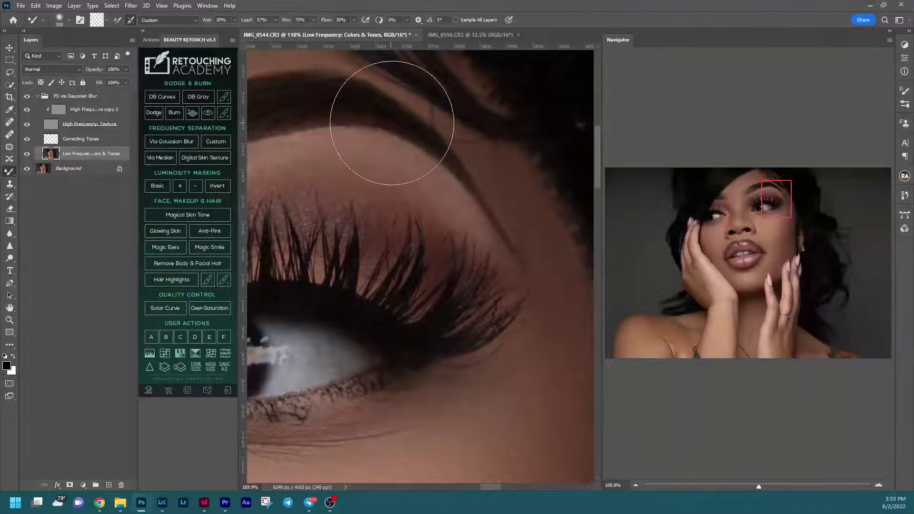
pyautogui.press('[')
pyautogui.press('[')
pyautogui.press('[')
pyautogui.press('[')
pyautogui.press('[')
pyautogui.press('[')
pyautogui.press('[')
pyautogui.press('[')
pyautogui.press('[')
pyautogui.press('[')
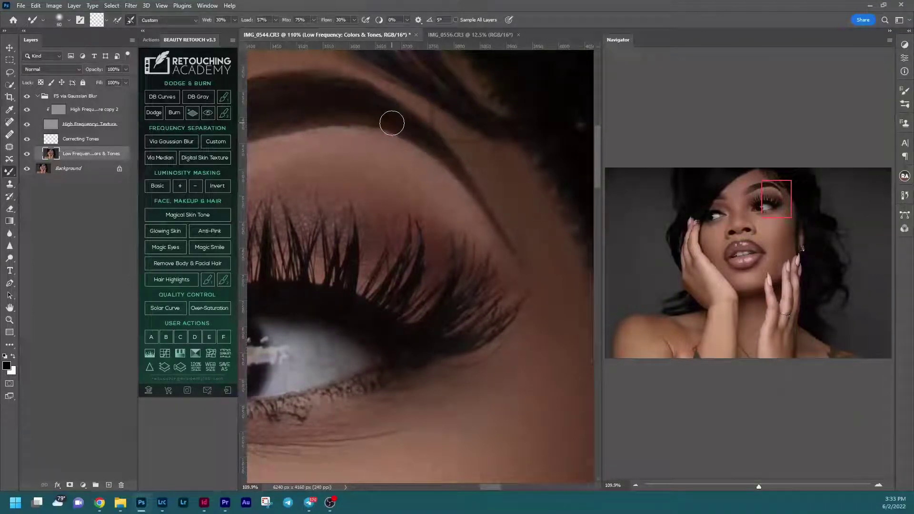
pyautogui.press('[')
pyautogui.press('[')
pyautogui.press('[')
pyautogui.press(']')
pyautogui.press(']')
pyautogui.press(']')
pyautogui.press(']')
pyautogui.press(']')
pyautogui.press(']')
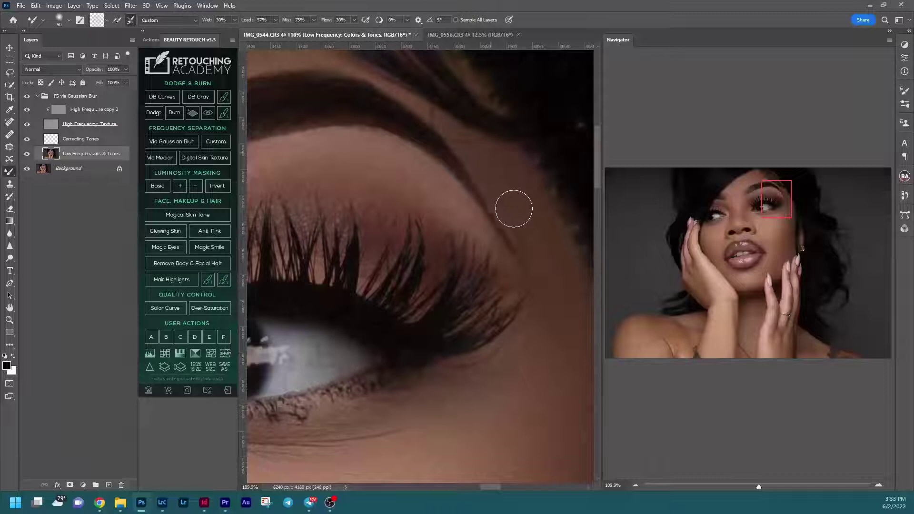
pyautogui.press('[')
pyautogui.press('[')
pyautogui.press('[')
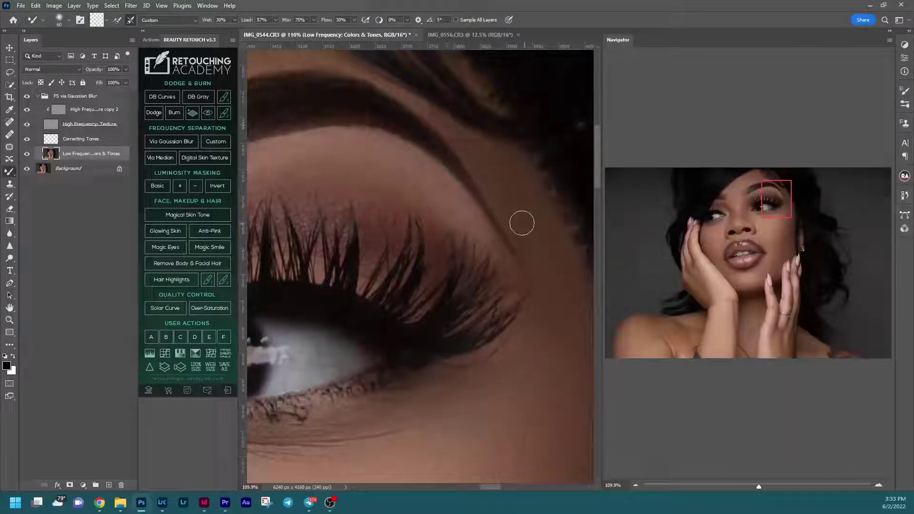
pyautogui.press('s')
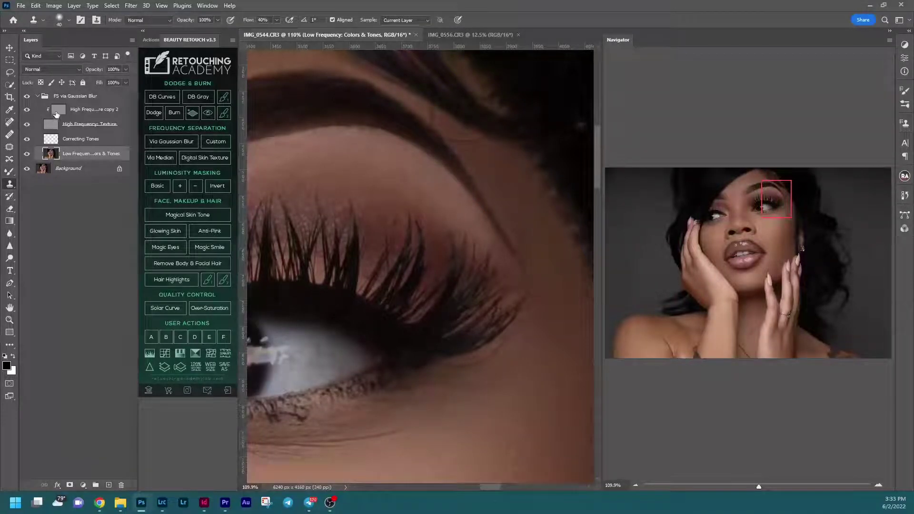
# Step: Clone texture over the skin near the brow on the High Frequency: Texture copy 2 layer
pyautogui.click(56, 111)
pyautogui.keyDown('alt'); pyautogui.rightClick(493, 170); pyautogui.keyUp('alt')
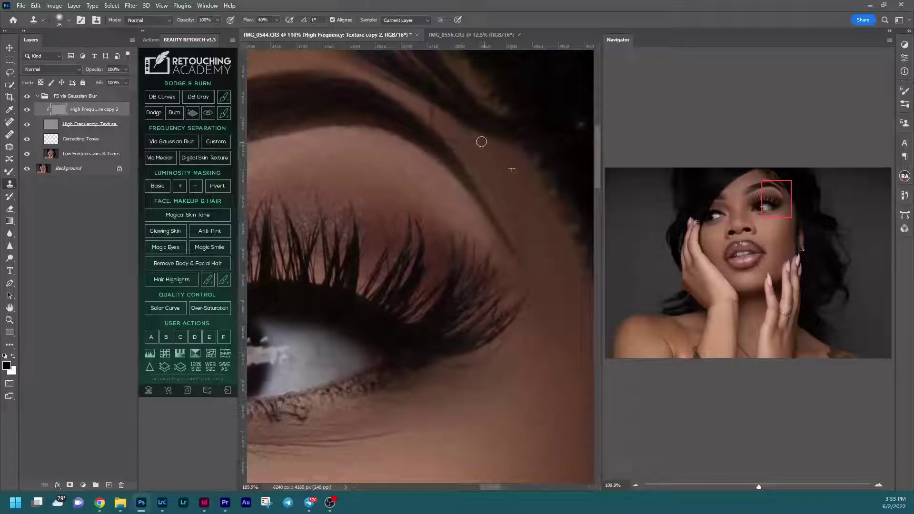
pyautogui.moveTo(453, 143); pyautogui.dragTo(460, 148)
# Step: Blend the brow-edge tones on the Low Frequency layer with a Mixer Brush enlarged to 142
pyautogui.click(49, 154)
pyautogui.press('b')
pyautogui.moveTo(431, 120)
pyautogui.mouseDown()
pyautogui.moveTo(416, 102)
pyautogui.moveTo(465, 137)
pyautogui.moveTo(440, 118)
pyautogui.mouseUp()
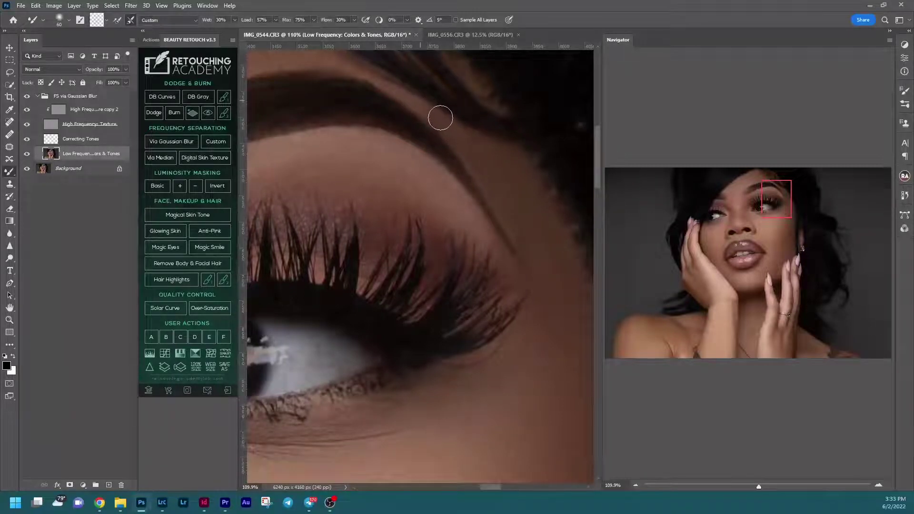
pyautogui.moveTo(765, 227); pyautogui.dragTo(756, 200)
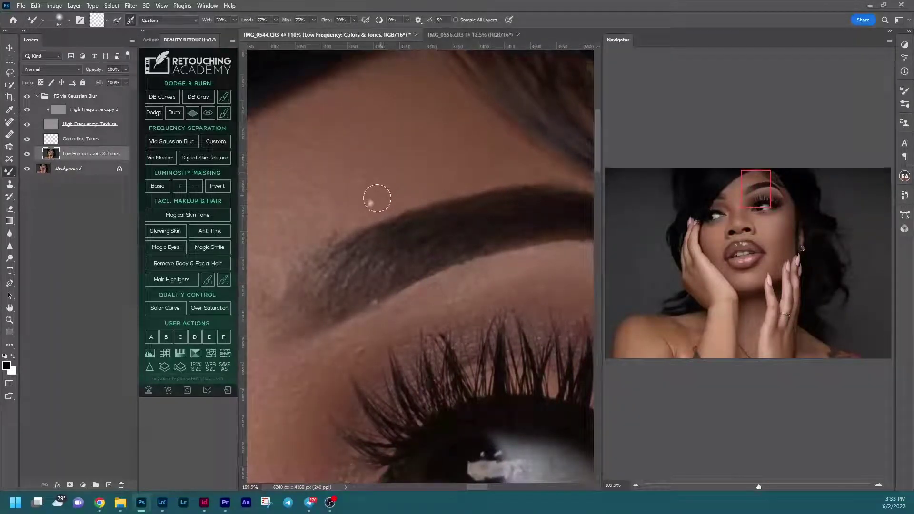
pyautogui.moveTo(290, 151); pyautogui.dragTo(328, 151)
# Step: Clone away the white spot above the eyebrow with a 35 px brush
pyautogui.press('s')
pyautogui.click(117, 111)
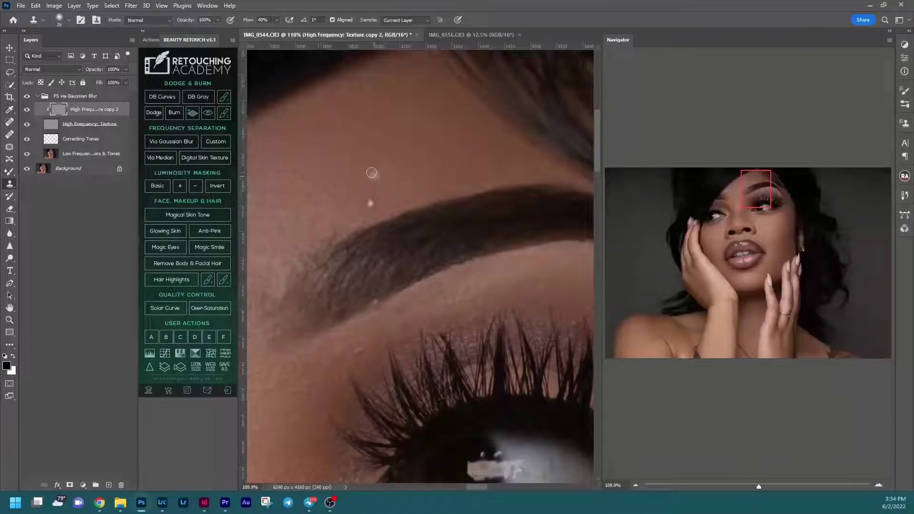
pyautogui.moveTo(370, 173); pyautogui.dragTo(375, 165)
pyautogui.keyDown('alt'); pyautogui.click(387, 177); pyautogui.keyUp('alt')
pyautogui.click(372, 204)
pyautogui.keyDown('alt'); pyautogui.click(433, 182); pyautogui.keyUp('alt')
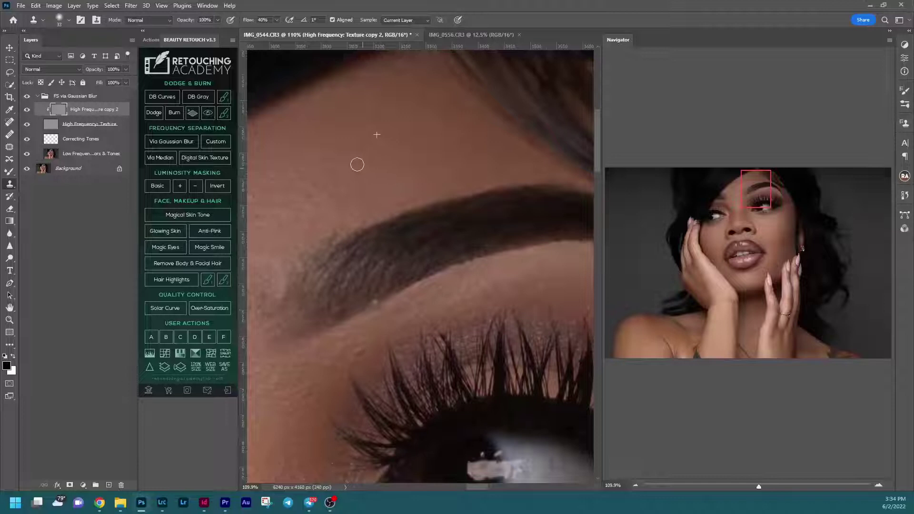
pyautogui.moveTo(375, 208); pyautogui.dragTo(494, 243)
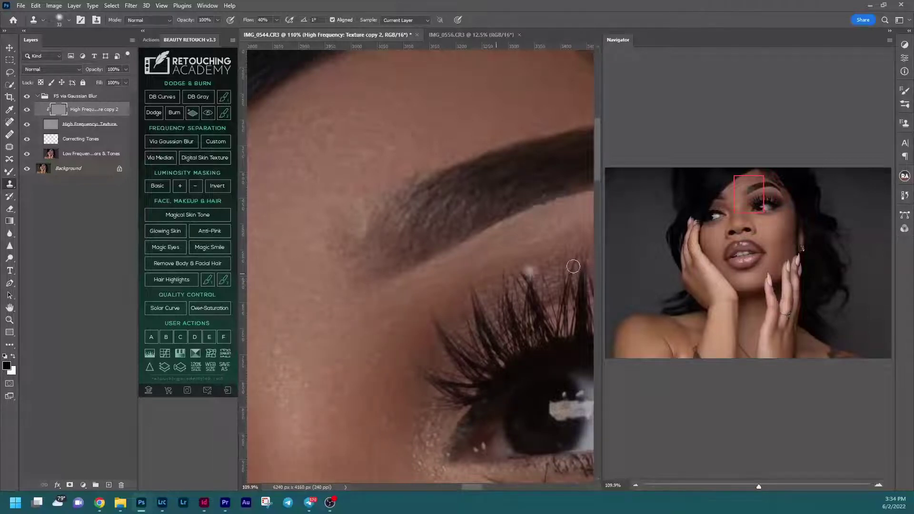
# Step: Clone clean texture across the forehead beside the eyebrow
pyautogui.moveTo(737, 205); pyautogui.dragTo(727, 204)
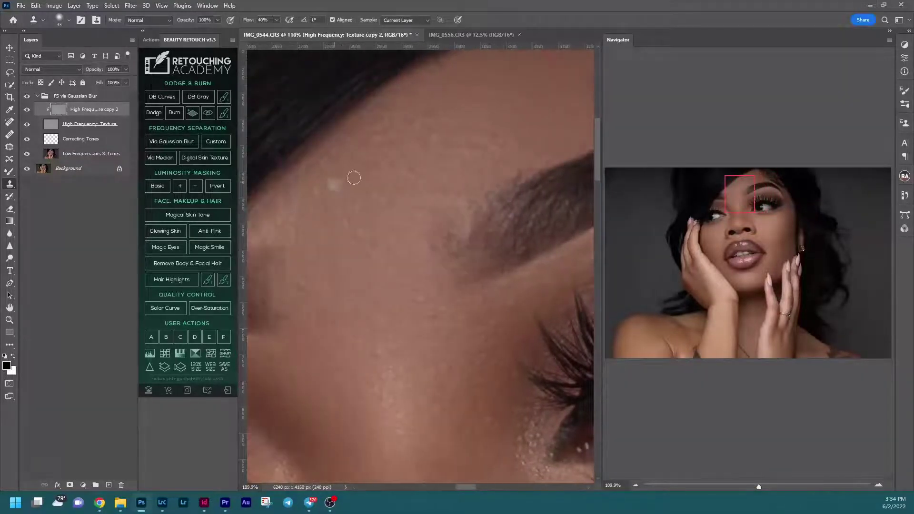
pyautogui.moveTo(359, 157)
pyautogui.mouseDown()
pyautogui.moveTo(368, 199)
pyautogui.moveTo(363, 155)
pyautogui.mouseUp()
pyautogui.moveTo(371, 189)
pyautogui.mouseDown()
pyautogui.moveTo(346, 153)
pyautogui.moveTo(357, 139)
pyautogui.moveTo(345, 144)
pyautogui.moveTo(336, 193)
pyautogui.mouseUp()
pyautogui.moveTo(348, 234)
pyautogui.mouseDown()
pyautogui.moveTo(369, 262)
pyautogui.moveTo(383, 218)
pyautogui.moveTo(338, 180)
pyautogui.mouseUp()
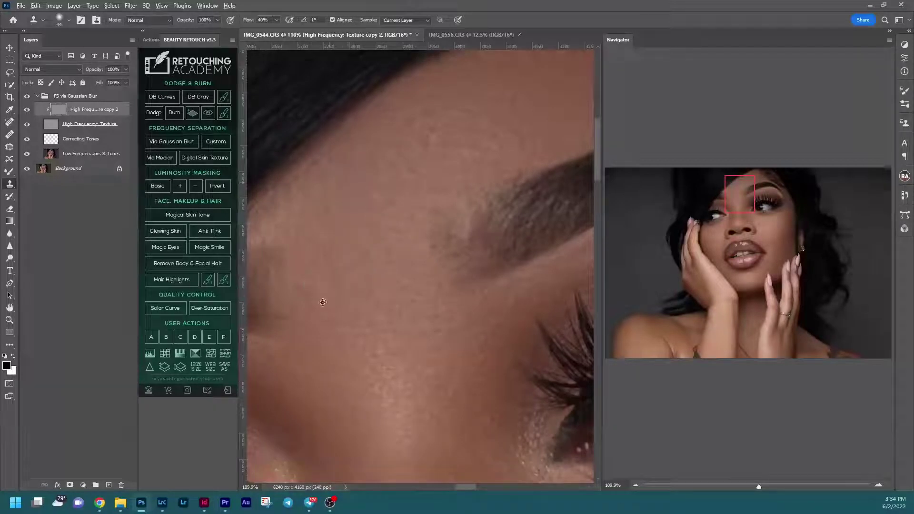
pyautogui.moveTo(298, 253)
pyautogui.mouseDown()
pyautogui.moveTo(287, 245)
pyautogui.moveTo(300, 262)
pyautogui.moveTo(278, 267)
pyautogui.moveTo(313, 262)
pyautogui.moveTo(351, 201)
pyautogui.moveTo(333, 222)
pyautogui.moveTo(283, 207)
pyautogui.moveTo(280, 217)
pyautogui.moveTo(257, 212)
pyautogui.moveTo(373, 112)
pyautogui.mouseUp()
pyautogui.moveTo(404, 84)
pyautogui.mouseDown()
pyautogui.moveTo(419, 71)
pyautogui.moveTo(359, 138)
pyautogui.moveTo(375, 168)
pyautogui.mouseUp()
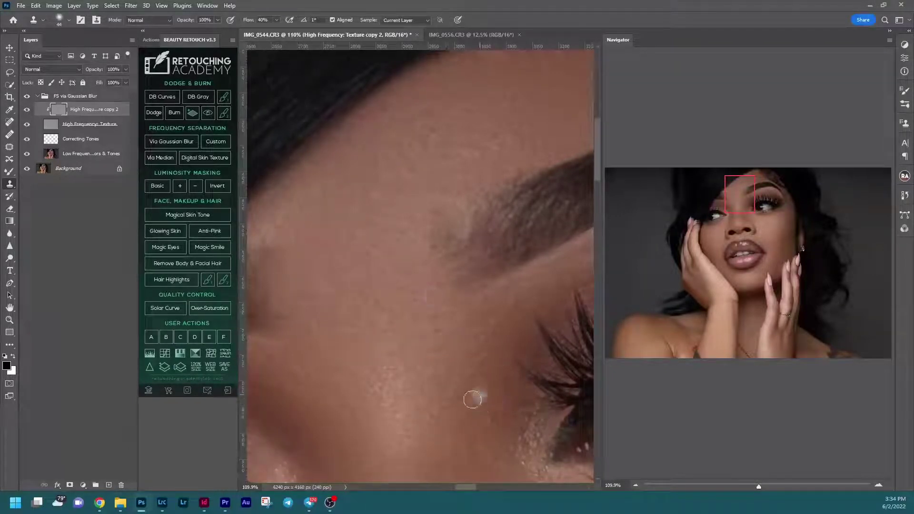
# Step: Clone over the blemish near the lashes
pyautogui.keyDown('alt'); pyautogui.click(488, 441); pyautogui.keyUp('alt')
pyautogui.click(483, 423)
pyautogui.keyDown('alt'); pyautogui.click(493, 387); pyautogui.keyUp('alt')
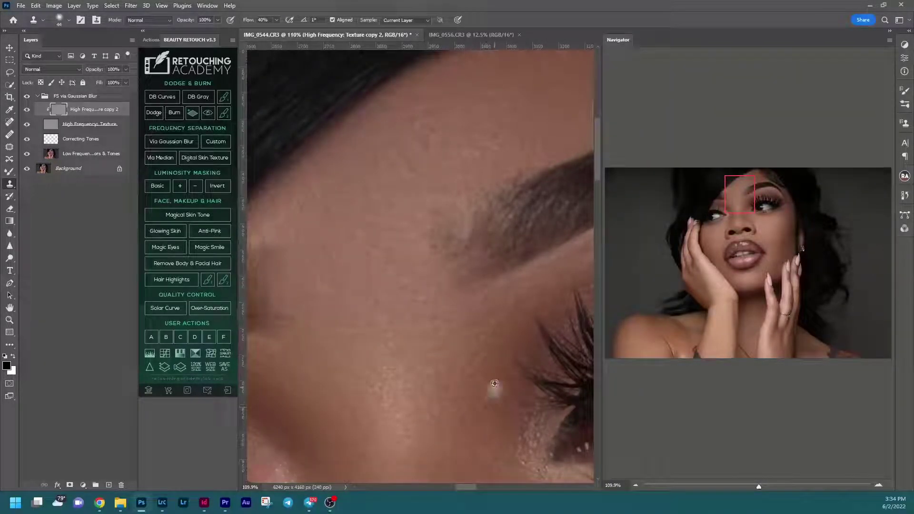
pyautogui.click(489, 415)
pyautogui.moveTo(489, 414); pyautogui.dragTo(518, 427)
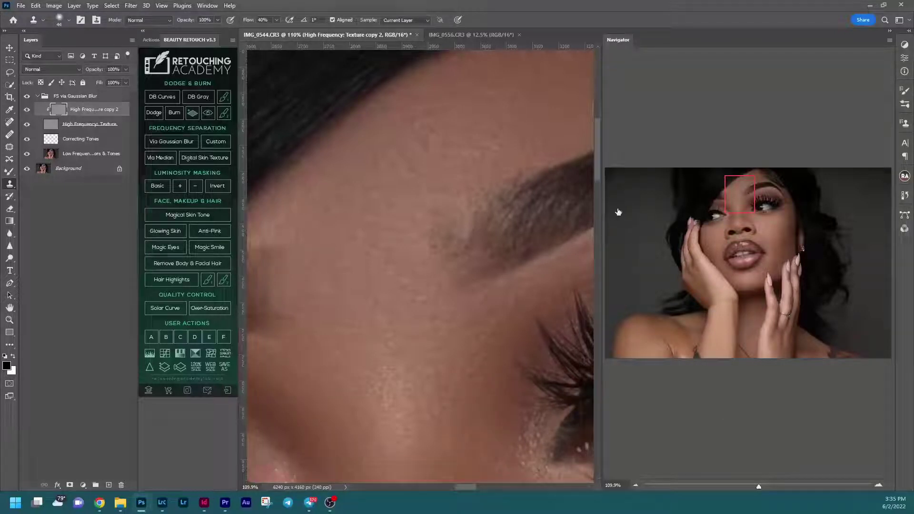
# Step: Blend the uneven forehead tones on the Low Frequency layer with a 300 px Mixer Brush
pyautogui.scroll(-3, 469, 111)
pyautogui.scroll(-2, 469, 111)
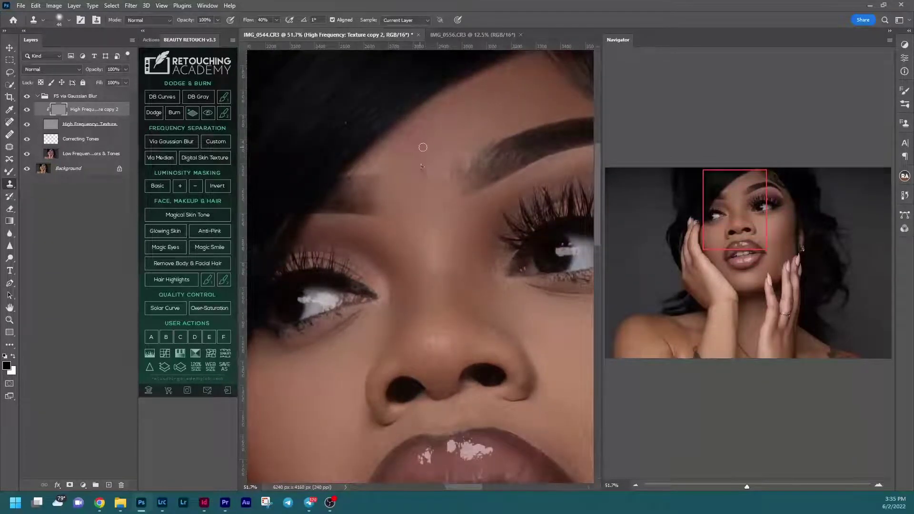
pyautogui.click(52, 154)
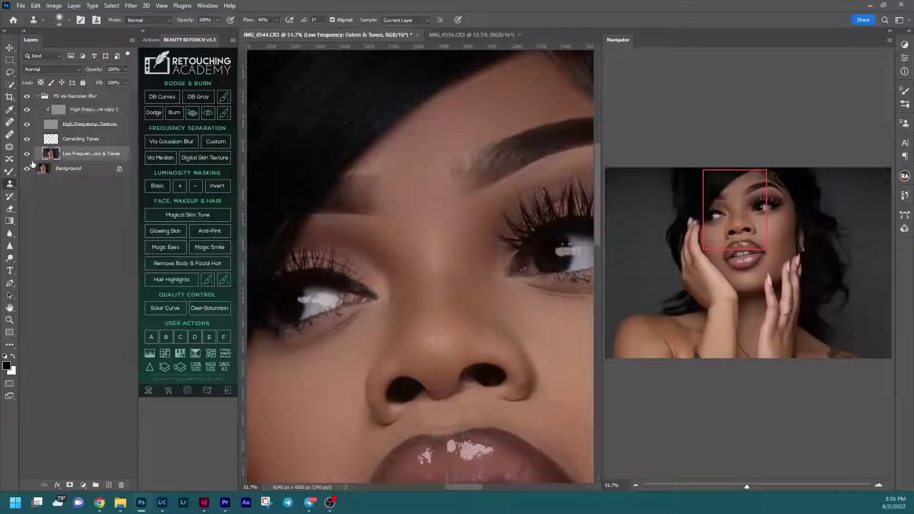
pyautogui.click(10, 171)
pyautogui.press(']')
pyautogui.press(']')
pyautogui.press(']')
pyautogui.press(']')
pyautogui.press(']')
pyautogui.moveTo(421, 159)
pyautogui.mouseDown()
pyautogui.moveTo(459, 116)
pyautogui.moveTo(422, 147)
pyautogui.moveTo(430, 143)
pyautogui.mouseUp()
pyautogui.moveTo(528, 92)
pyautogui.mouseDown()
pyautogui.moveTo(494, 92)
pyautogui.moveTo(520, 86)
pyautogui.moveTo(512, 96)
pyautogui.mouseUp()
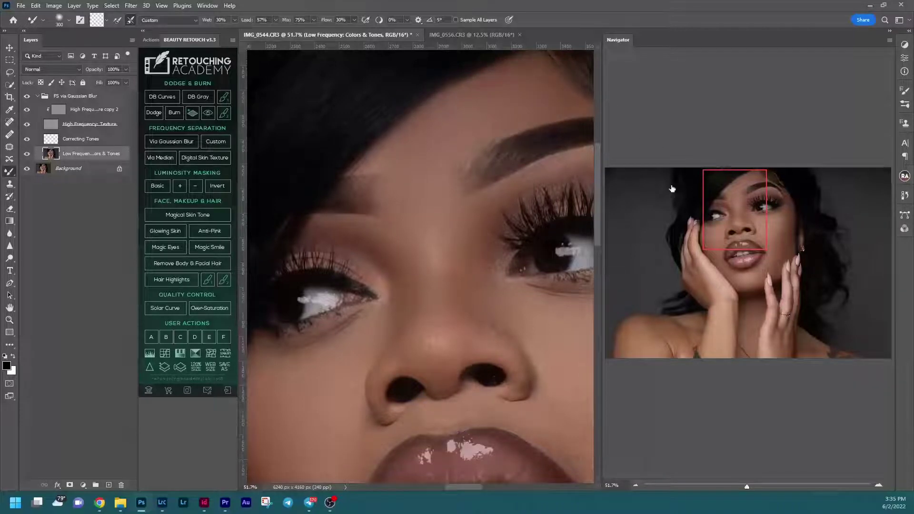
# Step: Clone clean texture over the forehead and along the chin on the texture copy 2 layer
pyautogui.press('s')
pyautogui.click(112, 110)
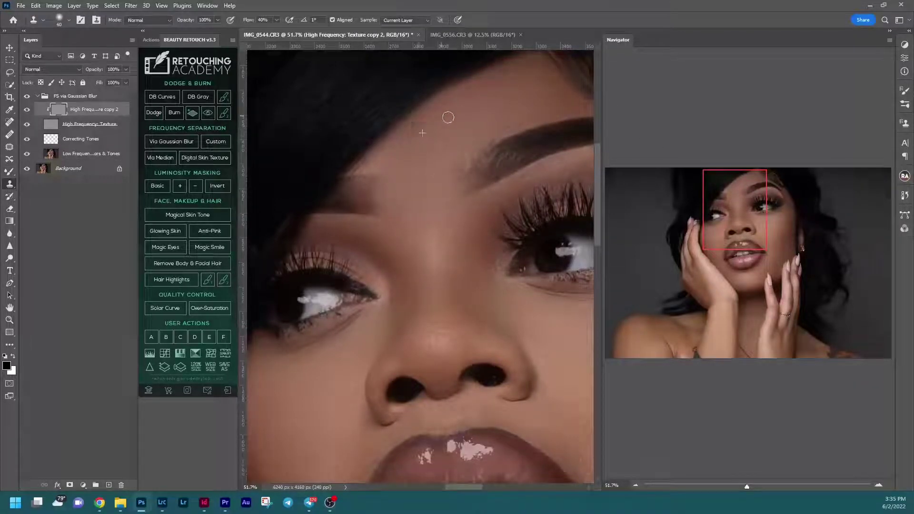
pyautogui.moveTo(446, 128); pyautogui.dragTo(441, 136)
pyautogui.keyDown('alt'); pyautogui.rightClick(410, 179); pyautogui.keyUp('alt')
pyautogui.moveTo(727, 239); pyautogui.dragTo(747, 276)
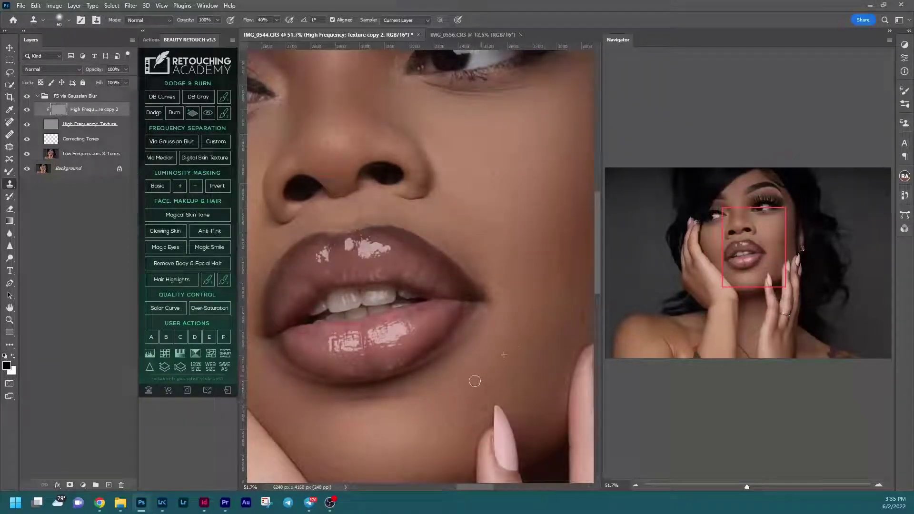
pyautogui.moveTo(441, 414); pyautogui.dragTo(444, 426)
pyautogui.moveTo(389, 460); pyautogui.dragTo(389, 458)
pyautogui.moveTo(334, 465); pyautogui.dragTo(329, 467)
# Step: Clone away the small white spots across the cheek
pyautogui.click(529, 294)
pyautogui.moveTo(469, 190); pyautogui.dragTo(473, 176)
pyautogui.moveTo(494, 172); pyautogui.dragTo(506, 180)
pyautogui.hotkey('ctrl', 'z')
pyautogui.moveTo(554, 348)
pyautogui.mouseDown()
pyautogui.moveTo(553, 328)
pyautogui.moveTo(568, 334)
pyautogui.moveTo(581, 313)
pyautogui.moveTo(575, 341)
pyautogui.moveTo(574, 313)
pyautogui.mouseUp()
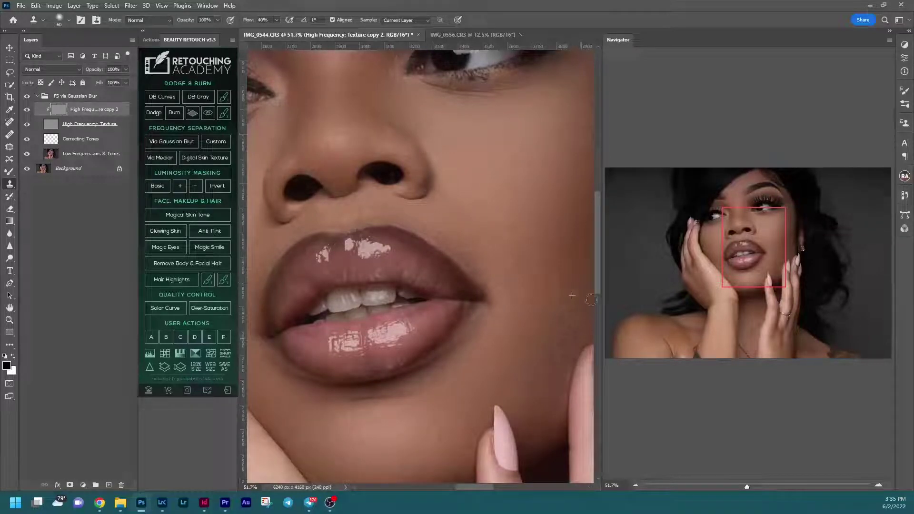
pyautogui.moveTo(741, 257); pyautogui.dragTo(742, 255)
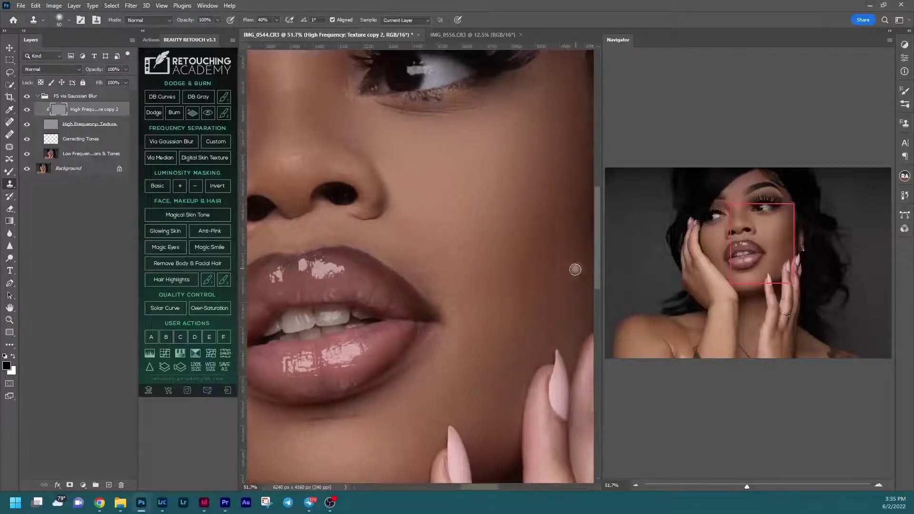
pyautogui.click(559, 311)
# Step: Clone over the skin near the lip corner with an 87 px brush
pyautogui.keyDown('alt'); pyautogui.rightClick(418, 212); pyautogui.keyUp('alt')
pyautogui.keyDown('alt'); pyautogui.click(498, 289); pyautogui.keyUp('alt')
pyautogui.moveTo(462, 307)
pyautogui.mouseDown()
pyautogui.moveTo(471, 312)
pyautogui.moveTo(467, 300)
pyautogui.mouseUp()
pyautogui.keyDown('alt'); pyautogui.rightClick(468, 286); pyautogui.keyUp('alt')
pyautogui.click(52, 158)
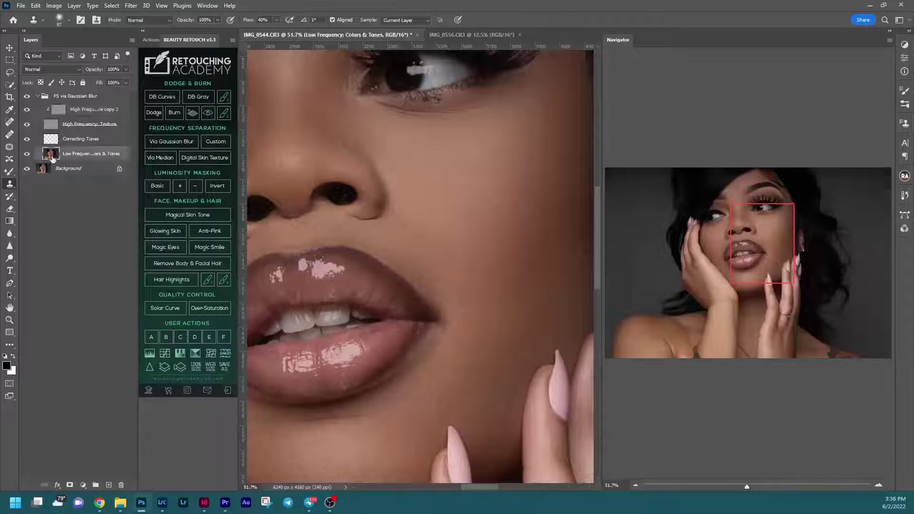
# Step: Clone clean texture over the left cheek near the chin and beside the hand
pyautogui.click(9, 172)
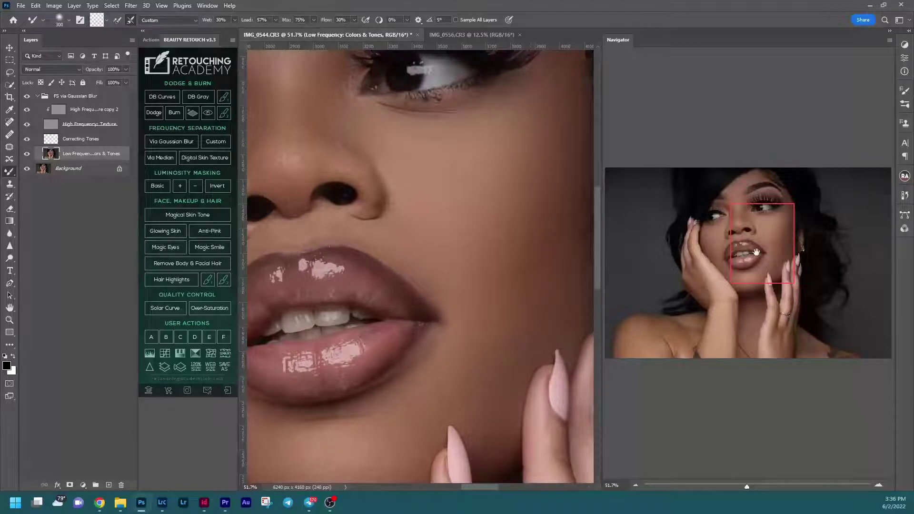
pyautogui.moveTo(753, 255); pyautogui.dragTo(748, 255)
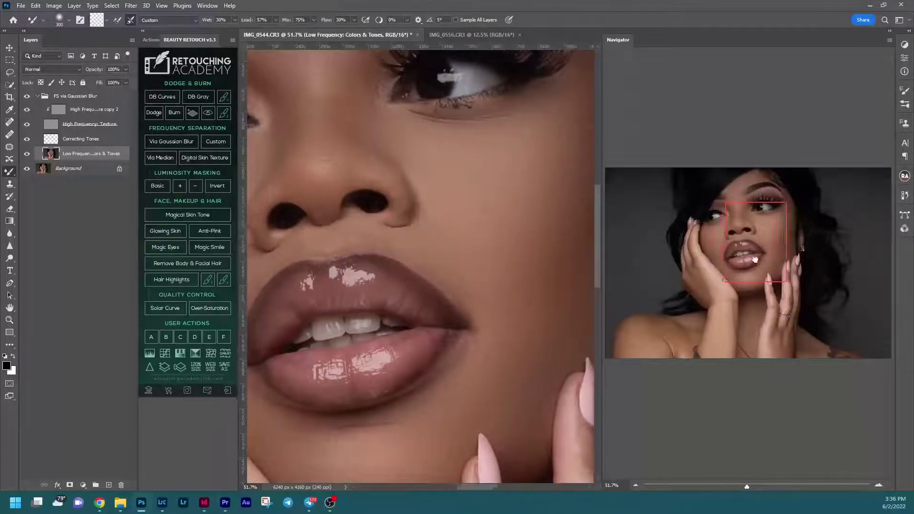
pyautogui.moveTo(761, 258); pyautogui.dragTo(739, 261)
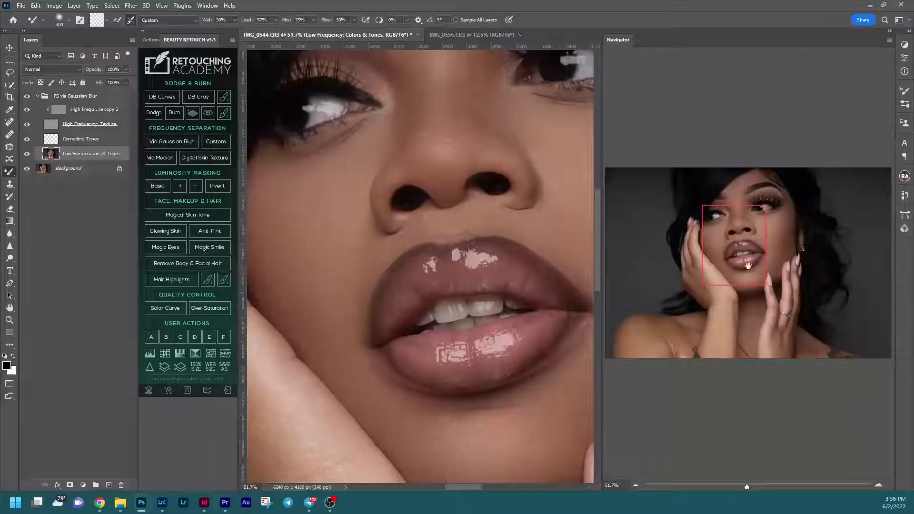
pyautogui.press('s')
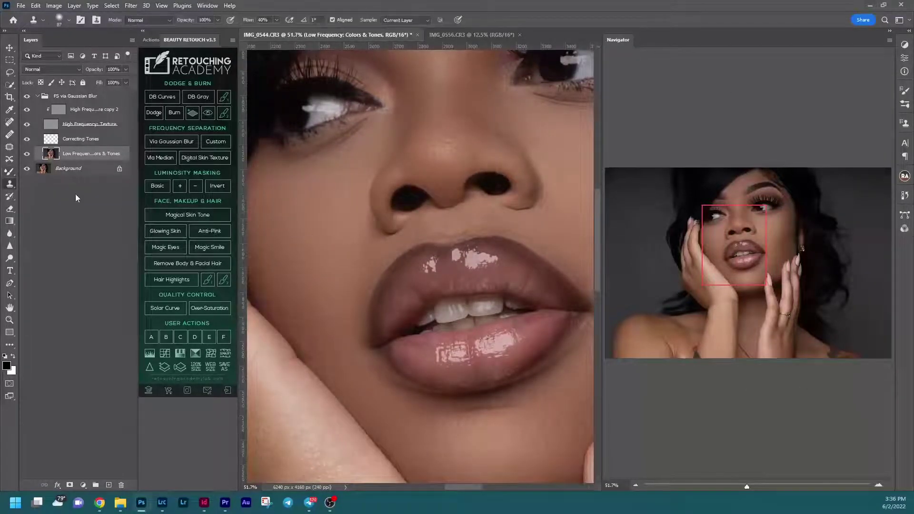
pyautogui.click(56, 112)
pyautogui.moveTo(266, 286)
pyautogui.mouseDown()
pyautogui.moveTo(272, 293)
pyautogui.moveTo(261, 287)
pyautogui.moveTo(280, 279)
pyautogui.moveTo(277, 298)
pyautogui.mouseUp()
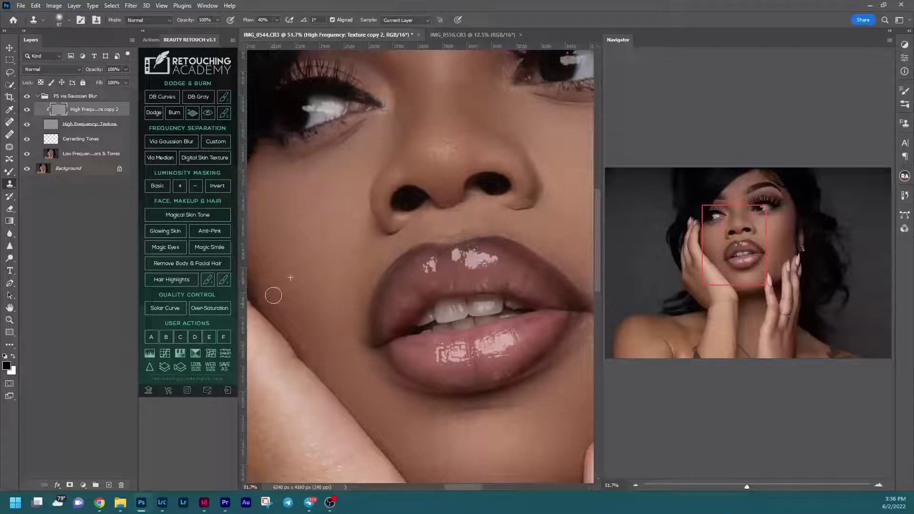
pyautogui.moveTo(296, 330)
pyautogui.mouseDown()
pyautogui.moveTo(267, 300)
pyautogui.moveTo(276, 314)
pyautogui.mouseUp()
pyautogui.moveTo(314, 358)
pyautogui.mouseDown()
pyautogui.moveTo(297, 330)
pyautogui.moveTo(307, 313)
pyautogui.moveTo(319, 346)
pyautogui.moveTo(296, 281)
pyautogui.mouseUp()
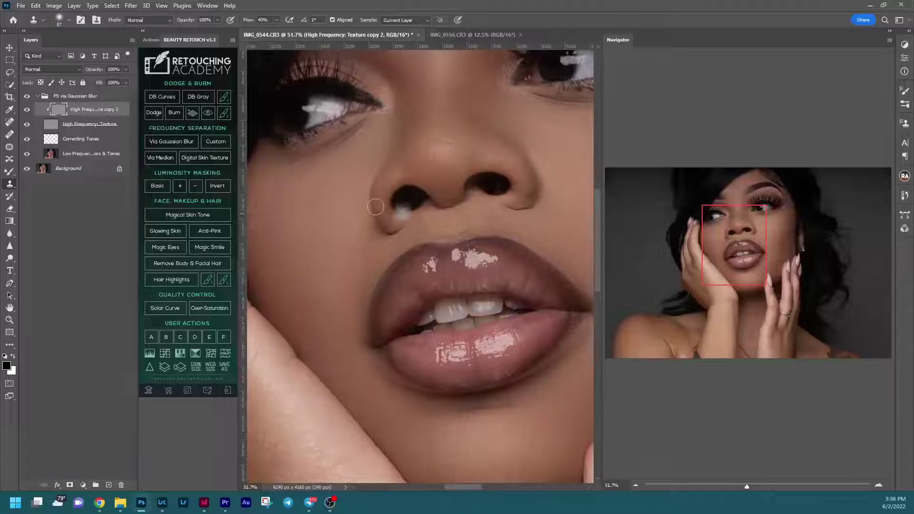
pyautogui.moveTo(267, 229); pyautogui.dragTo(307, 226)
# Step: Smooth the left cheek tones with the Mixer Brush and zoom out to 22.6% to review
pyautogui.click(90, 153)
pyautogui.click(10, 171)
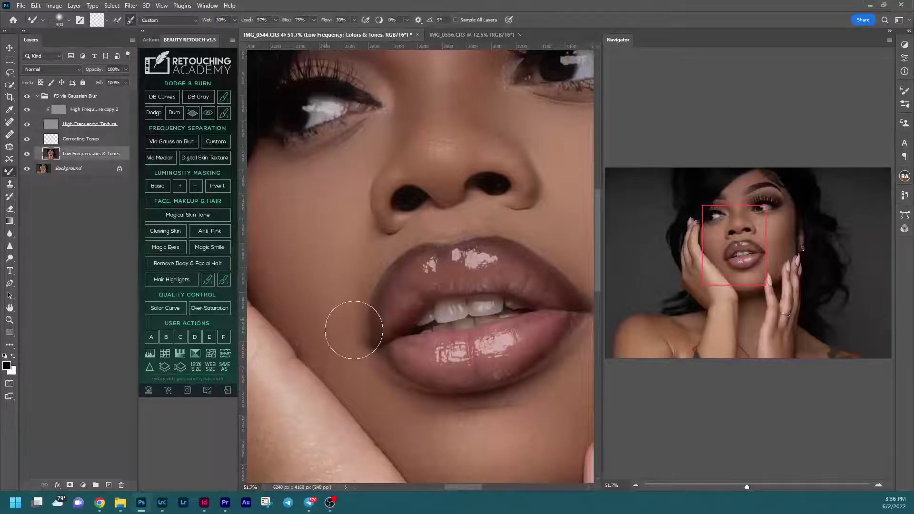
pyautogui.moveTo(326, 332)
pyautogui.mouseDown()
pyautogui.moveTo(332, 362)
pyautogui.moveTo(283, 277)
pyautogui.moveTo(298, 294)
pyautogui.moveTo(308, 273)
pyautogui.mouseUp()
pyautogui.click(710, 238)
pyautogui.moveTo(713, 236); pyautogui.dragTo(738, 217)
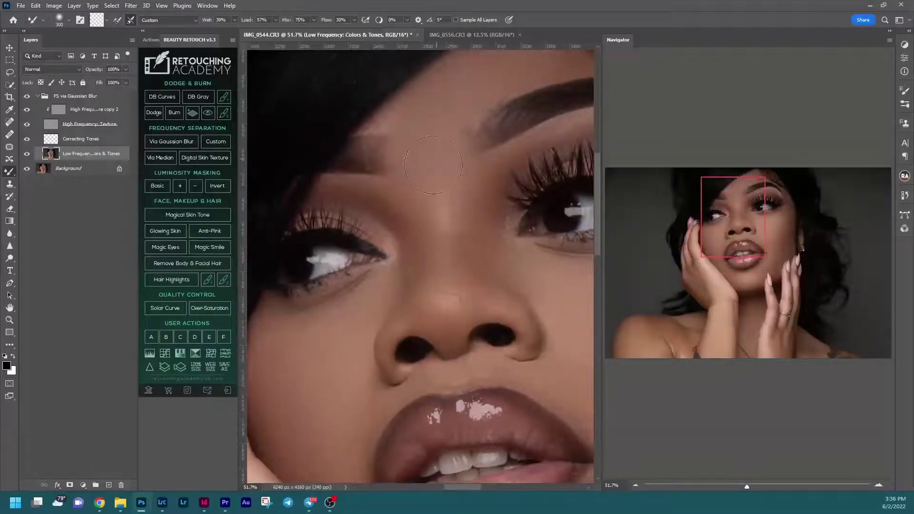
pyautogui.scroll(-5, 507, 100)
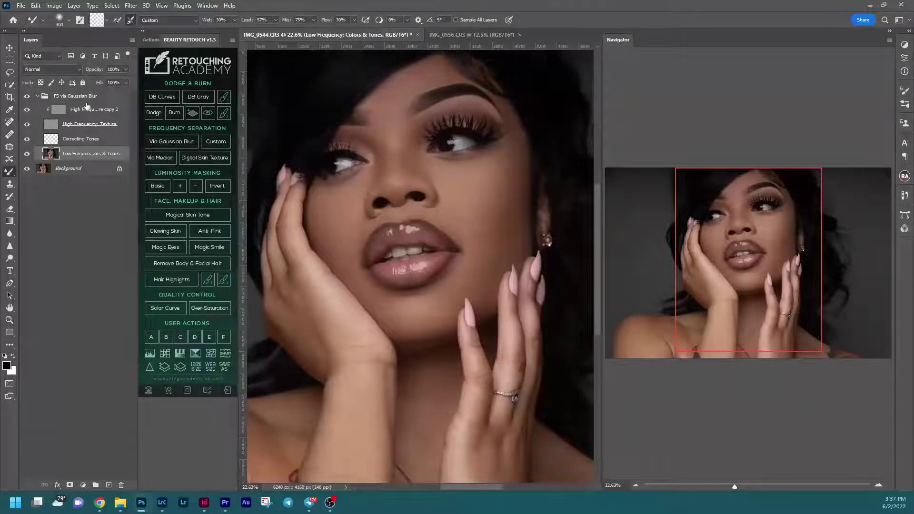
# Step: Select the FS via Gaussian Blur group and collapse it above the Background layer
pyautogui.click(87, 102)
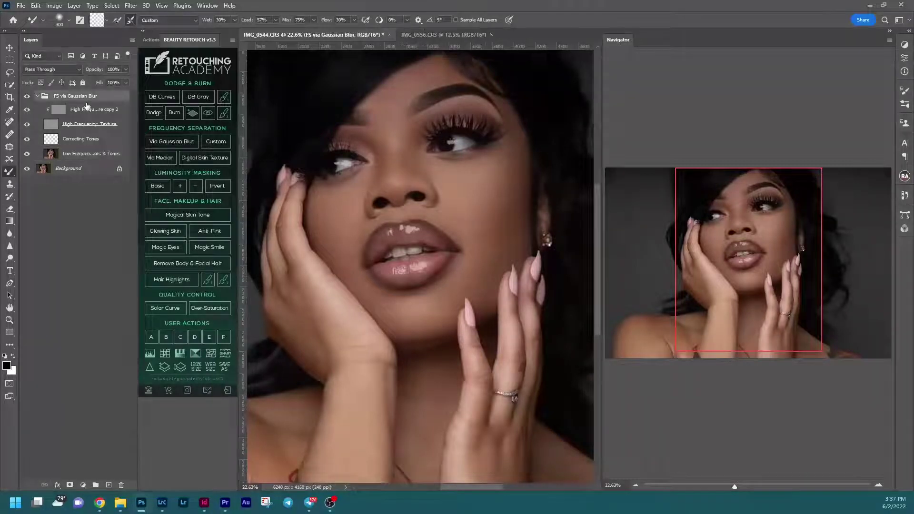
pyautogui.click(38, 95)
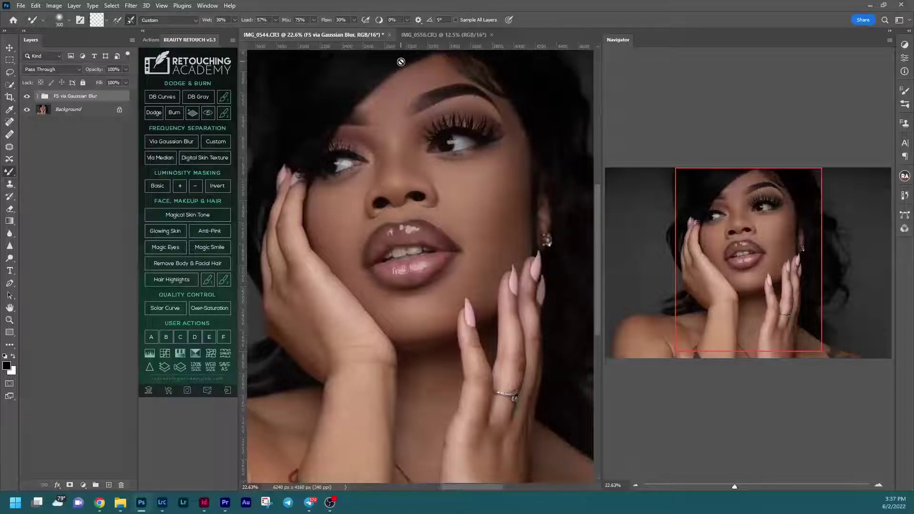
# Step: Show the Adjustments panel and add two Curves adjustment layers
pyautogui.click(904, 47)
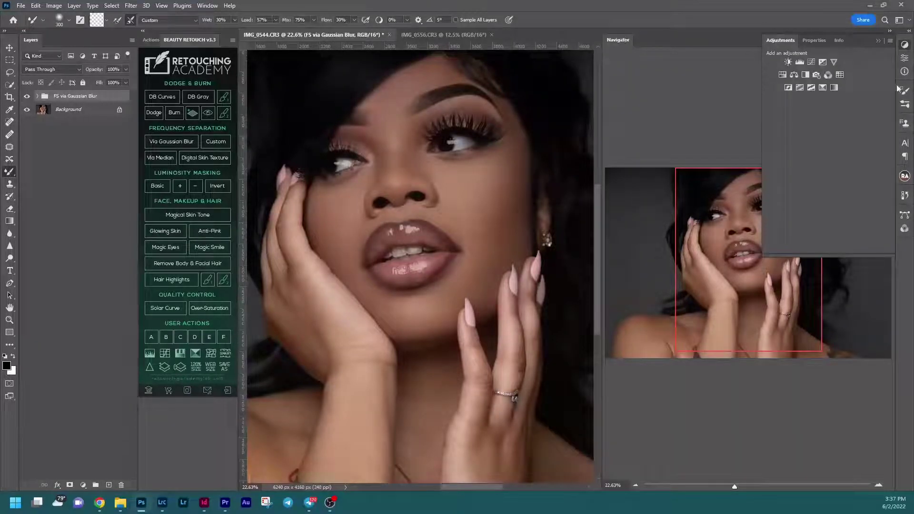
pyautogui.click(198, 6)
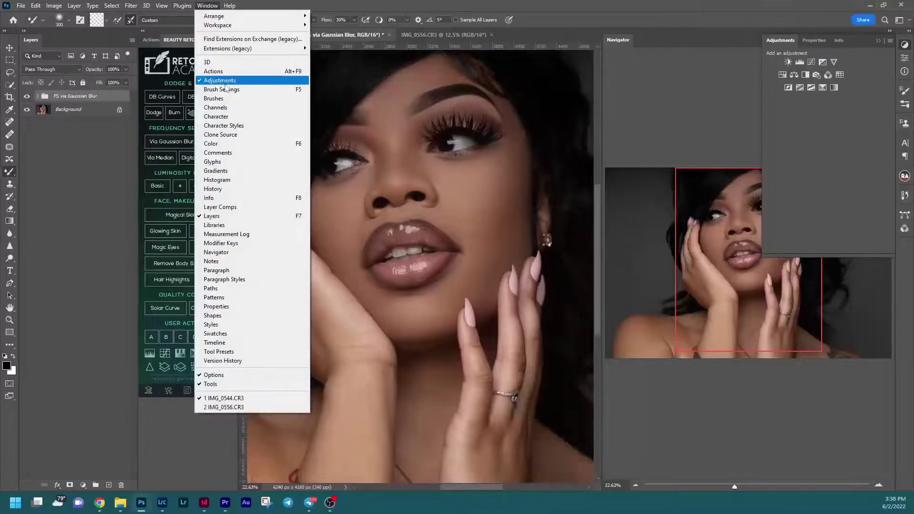
pyautogui.click(809, 63)
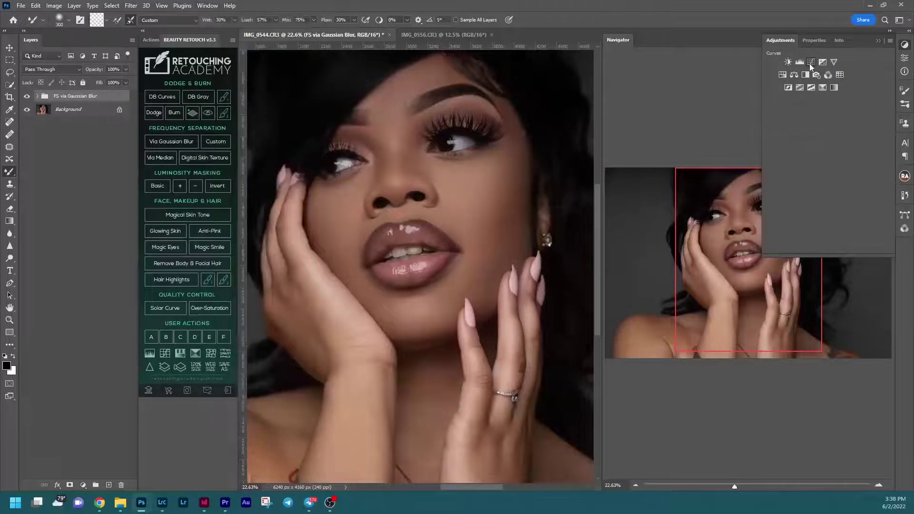
pyautogui.click(780, 40)
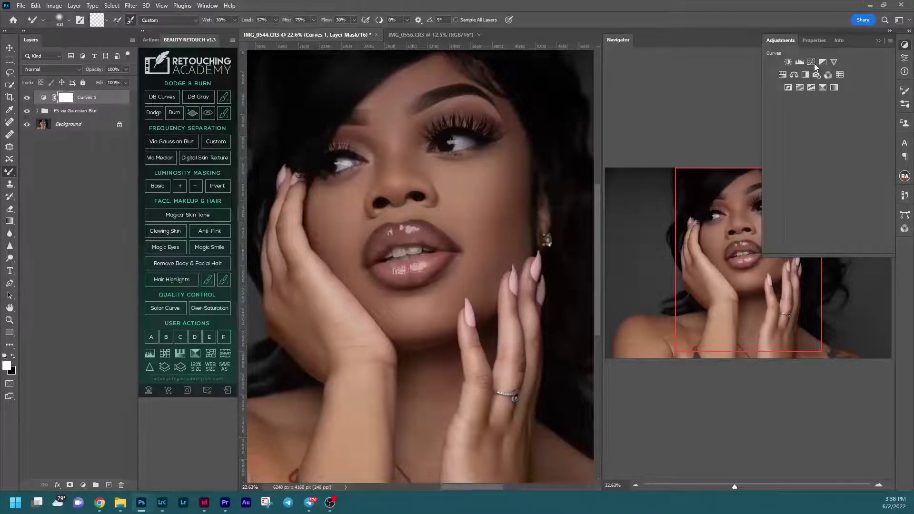
pyautogui.click(814, 63)
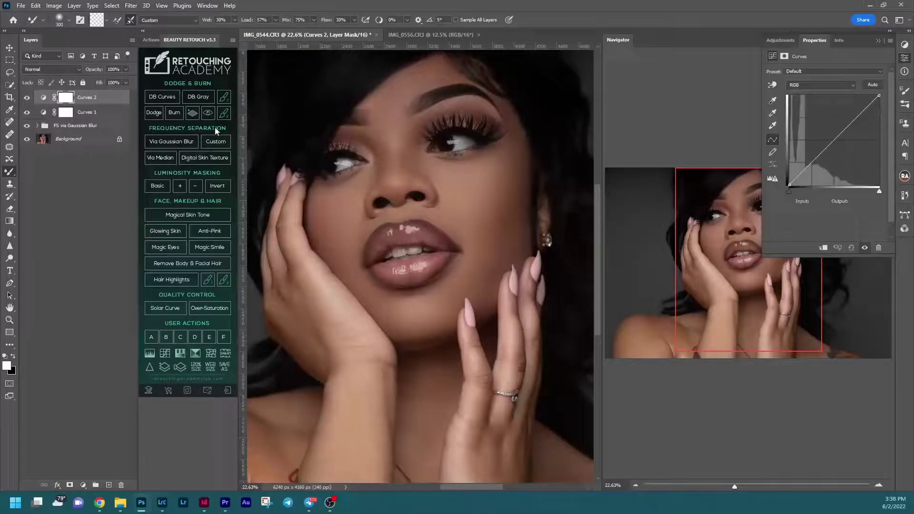
# Step: Rename the curves layers Burn and Dodge, and hide the Dodge layer
pyautogui.doubleClick(89, 113)
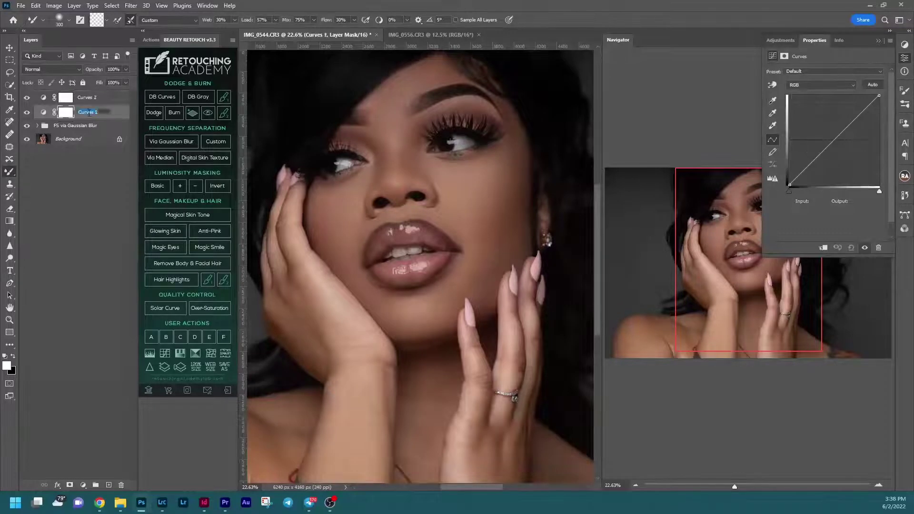
pyautogui.write('Burn')
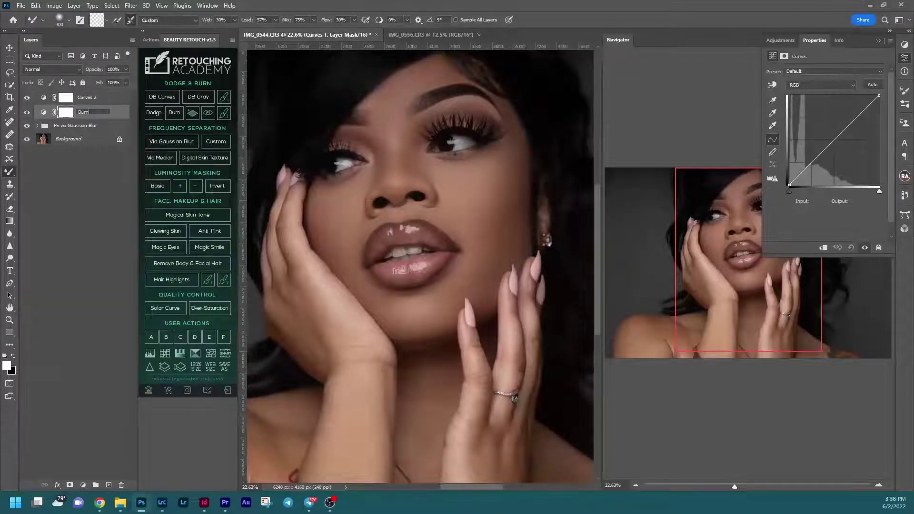
pyautogui.press('Return')
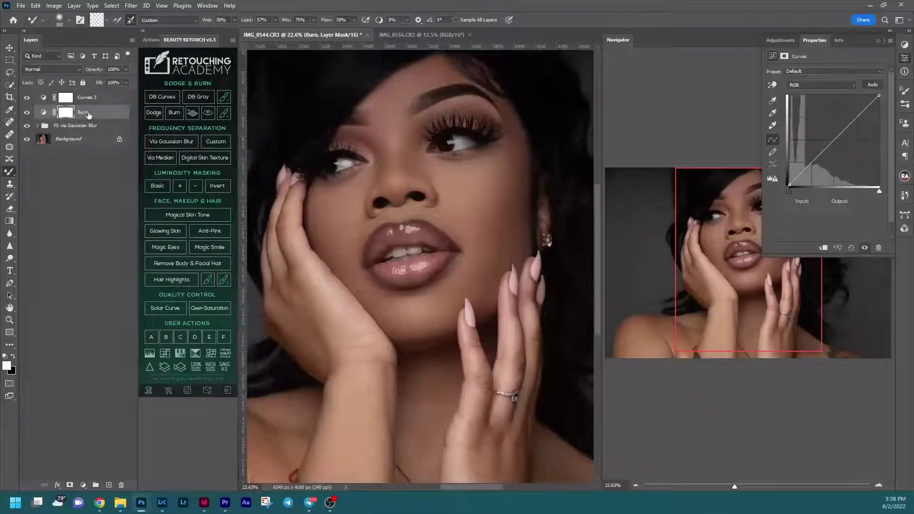
pyautogui.doubleClick(88, 98)
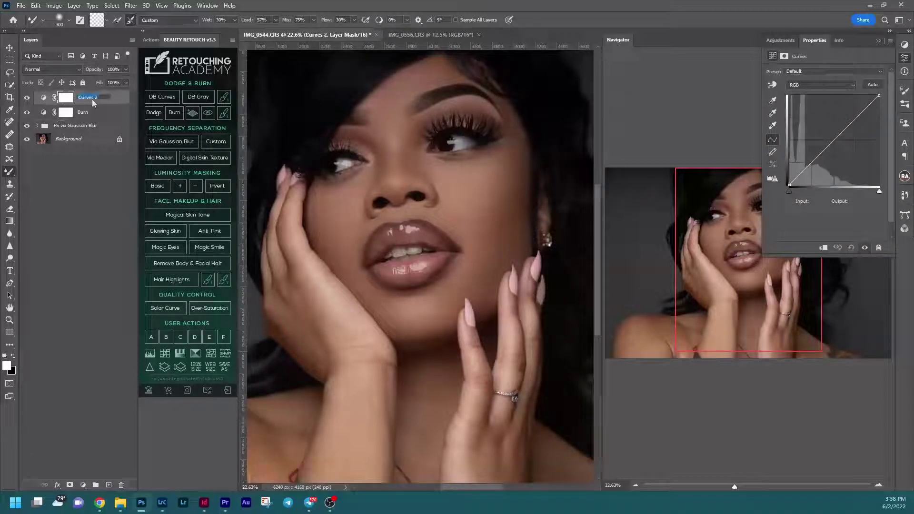
pyautogui.write('Dodge')
pyautogui.press('Return')
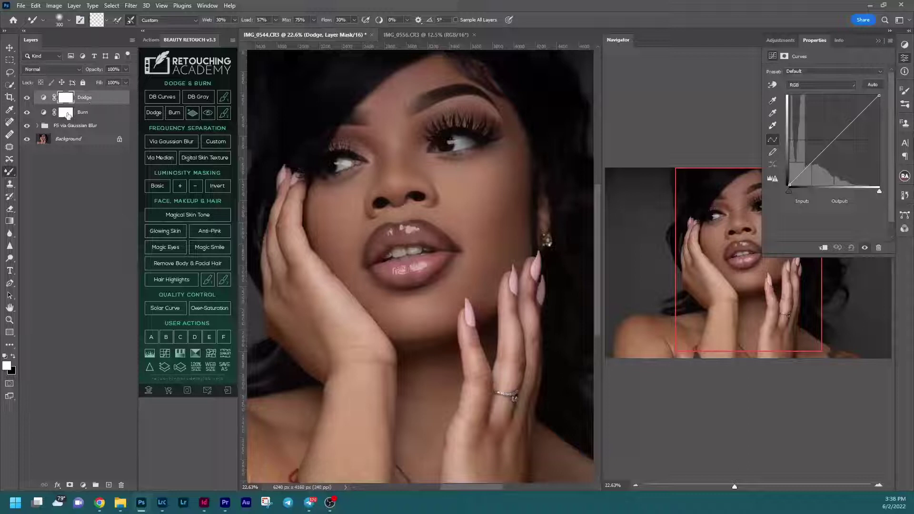
pyautogui.click(27, 98)
# Step: Drag the Burn layer's curve point down to Input 80, Output 61, then select its mask
pyautogui.click(44, 113)
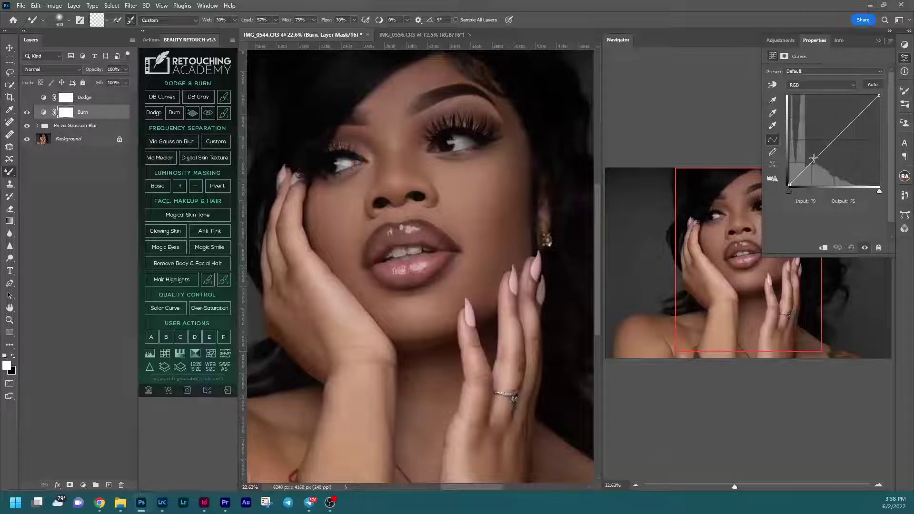
pyautogui.moveTo(813, 161); pyautogui.dragTo(817, 164)
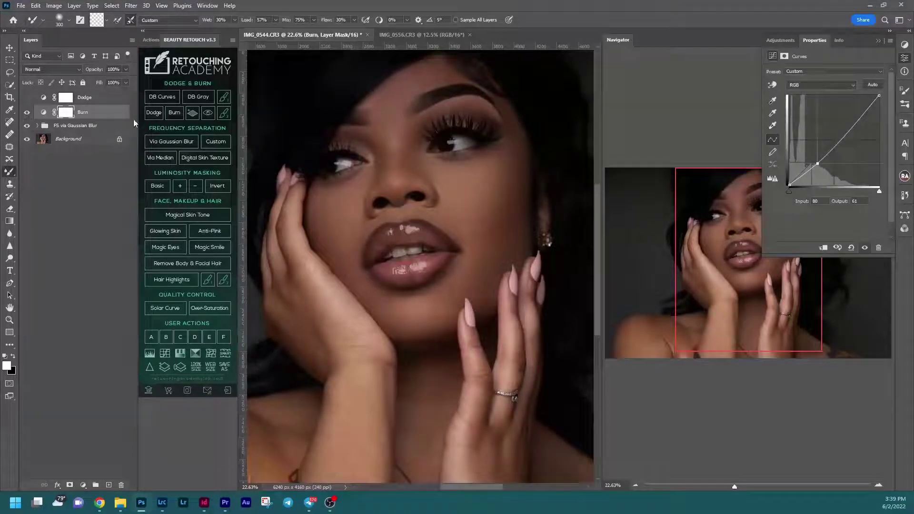
pyautogui.click(69, 112)
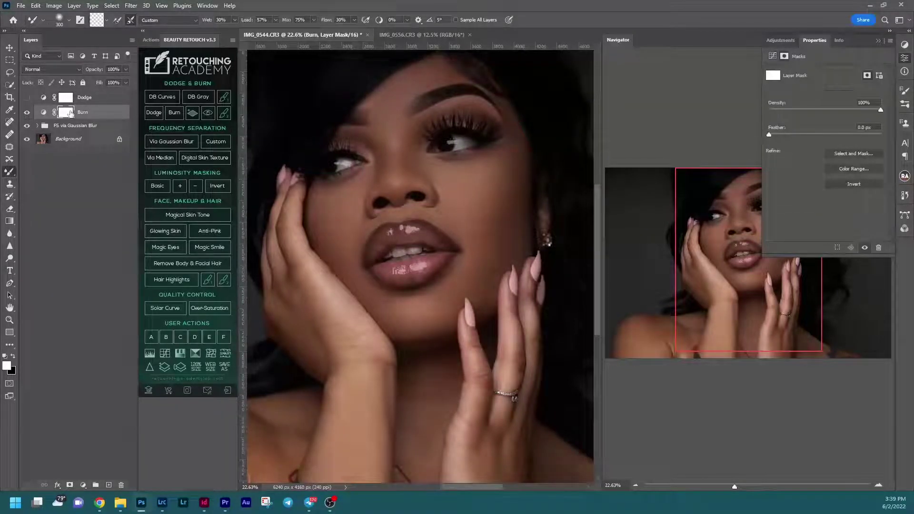
# Step: Invert the Burn mask to black and pick a soft round brush at 175 px, 2% hardness
pyautogui.hotkey('ctrl', 'i')
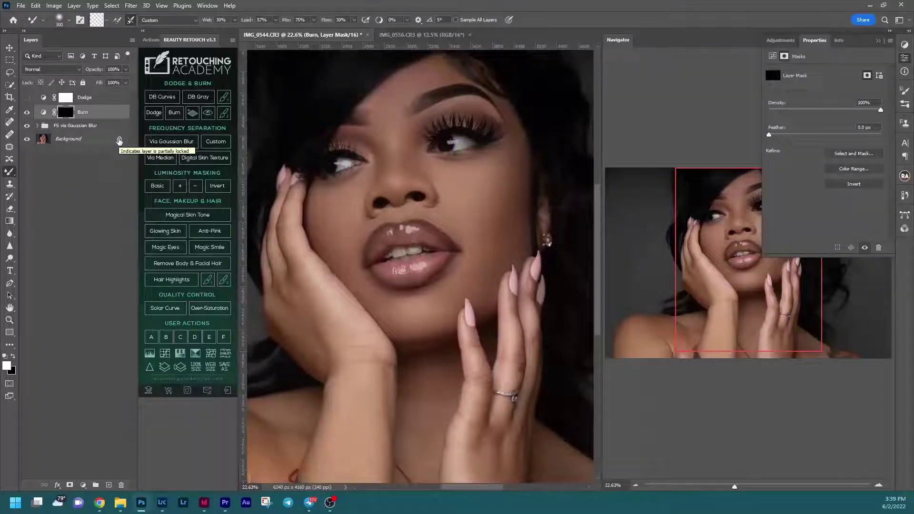
pyautogui.rightClick(9, 171)
pyautogui.click(47, 172)
pyautogui.rightClick(483, 215)
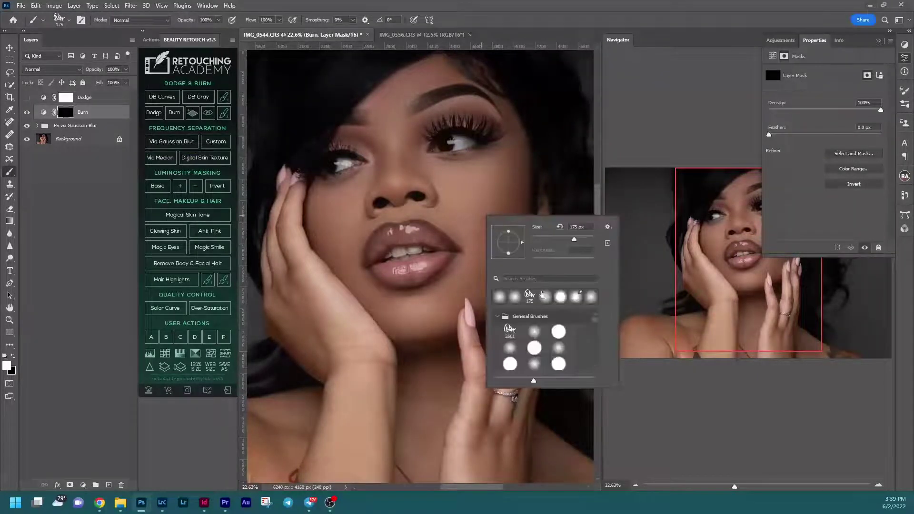
pyautogui.click(502, 298)
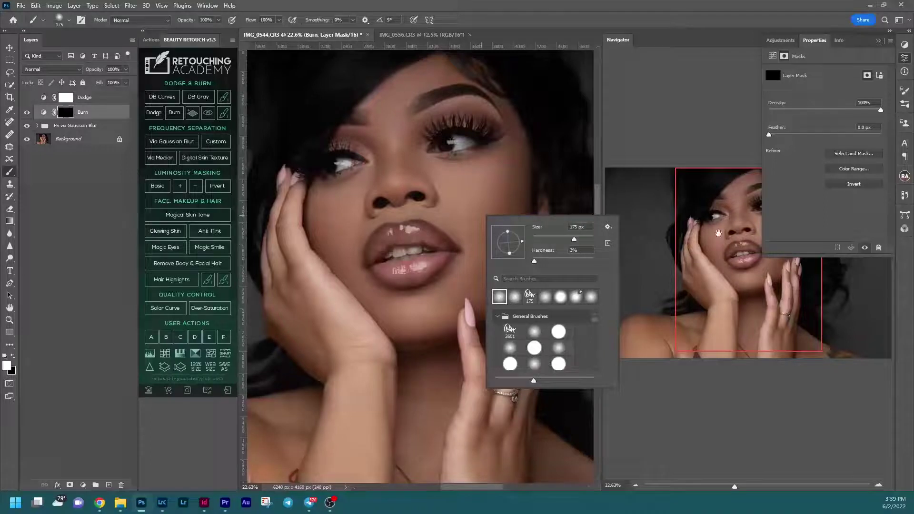
pyautogui.click(683, 227)
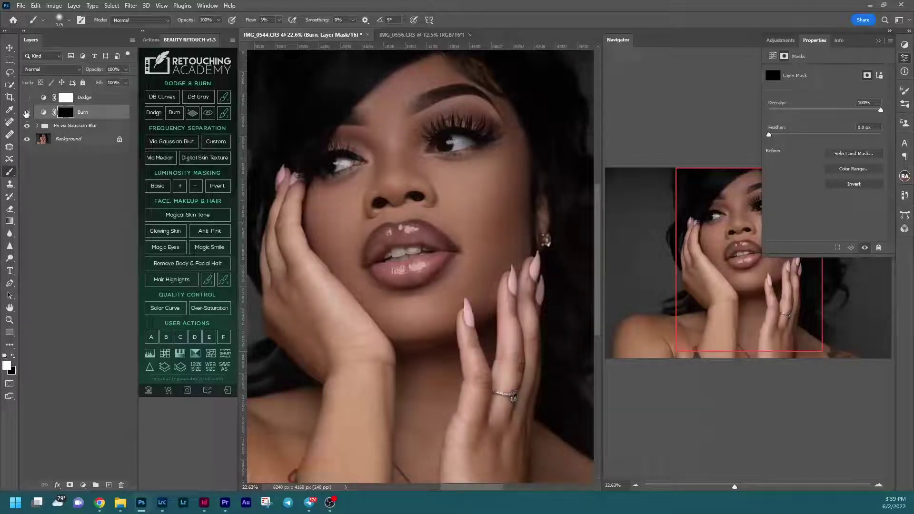
# Step: Show Dodge, raise its curve to Input 191, Output 210, and invert its mask to black
pyautogui.click(27, 98)
pyautogui.click(101, 101)
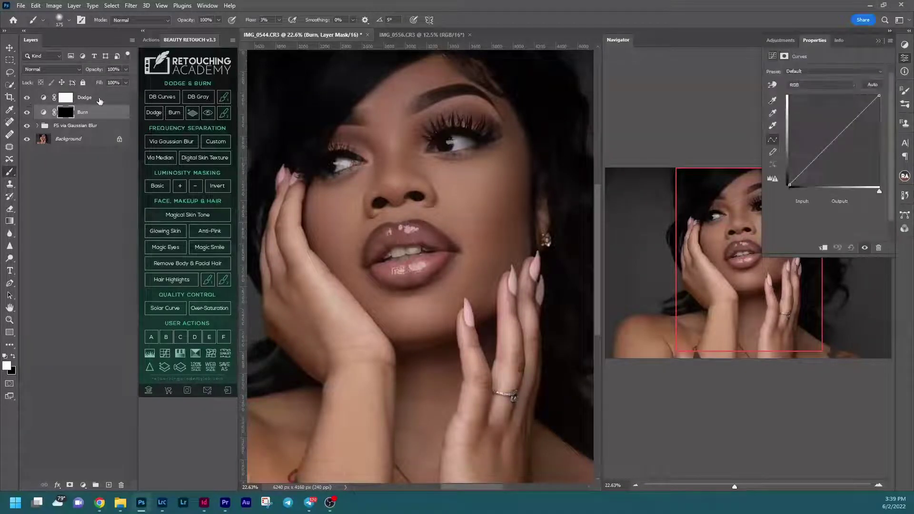
pyautogui.click(857, 115)
pyautogui.moveTo(857, 114); pyautogui.dragTo(857, 111)
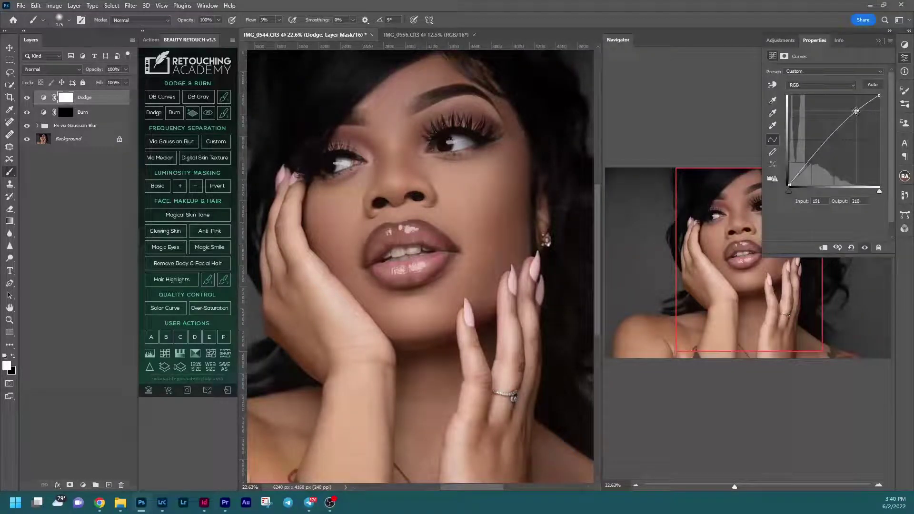
pyautogui.click(67, 100)
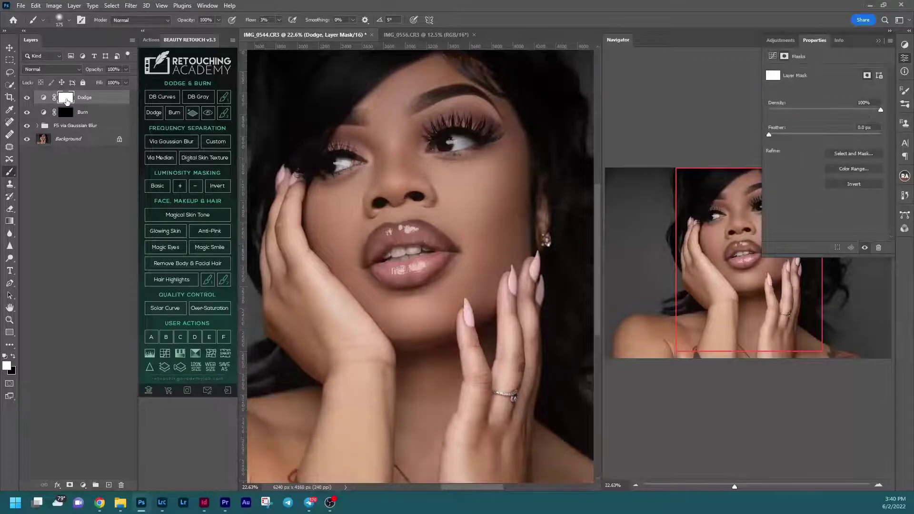
pyautogui.moveTo(66, 99); pyautogui.dragTo(68, 102)
pyautogui.hotkey('ctrl', 'i')
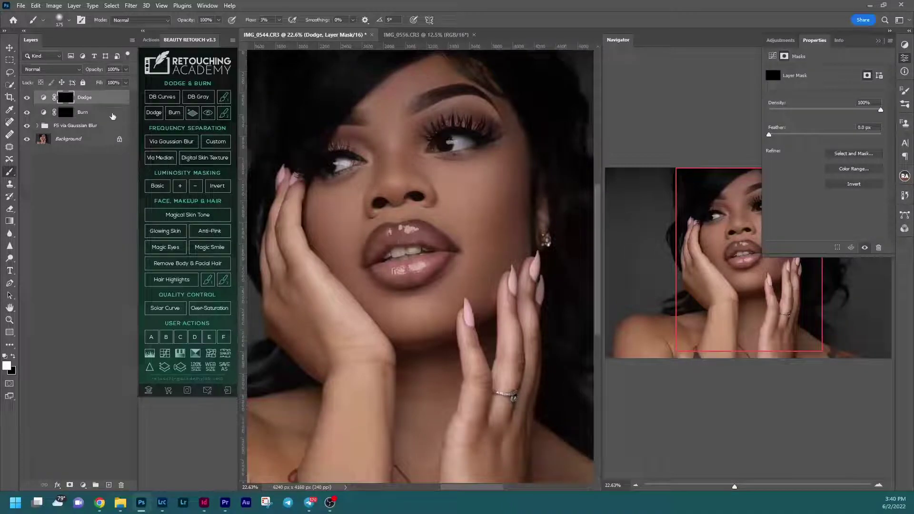
# Step: Group the Dodge and Burn layers with Ctrl+G and name the group 'Dodge & Burn'
pyautogui.keyDown('shift'); pyautogui.click(110, 113); pyautogui.keyUp('shift')
pyautogui.hotkey('ctrl', 'g')
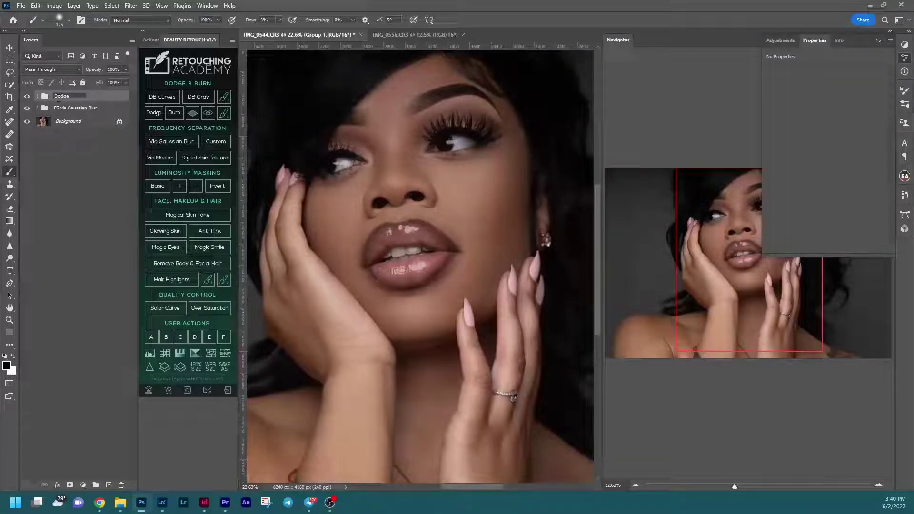
pyautogui.write('Burn')
pyautogui.press('Return')
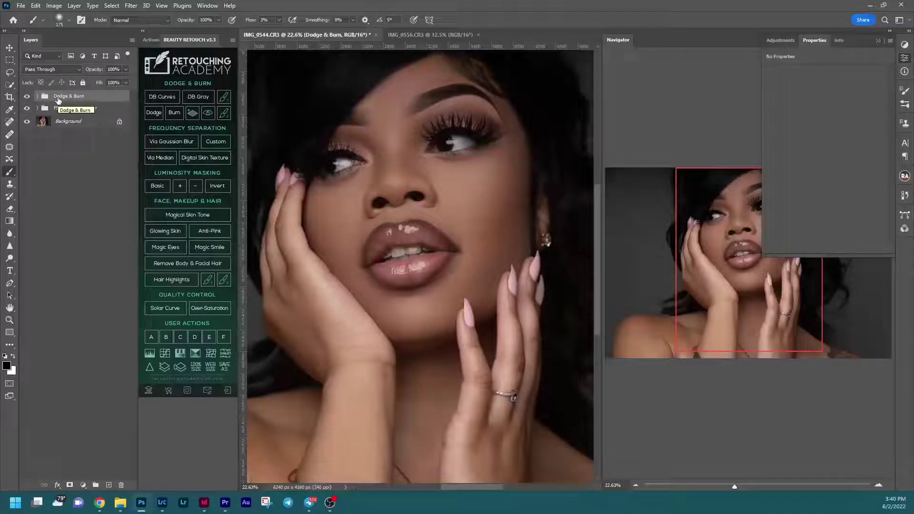
# Step: Add a Black & White adjustment layer with a Curves layer above it
pyautogui.click(781, 40)
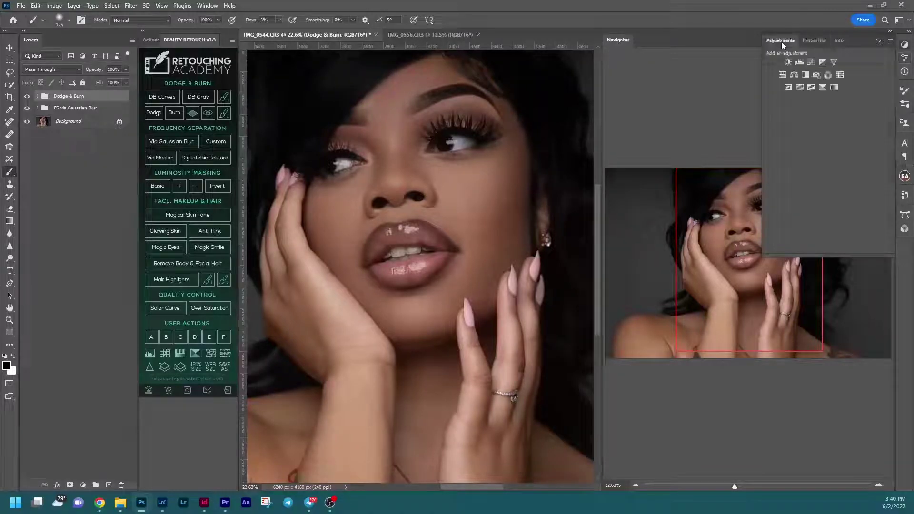
pyautogui.click(803, 75)
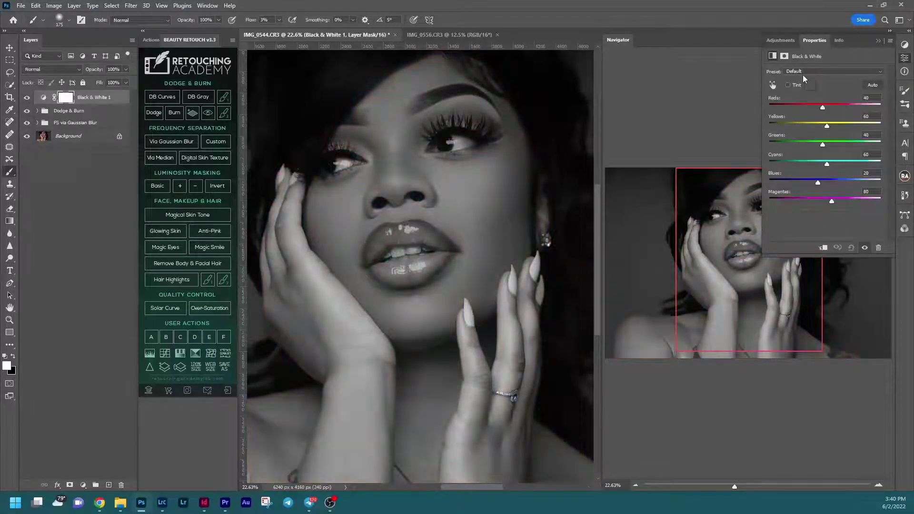
pyautogui.click(784, 56)
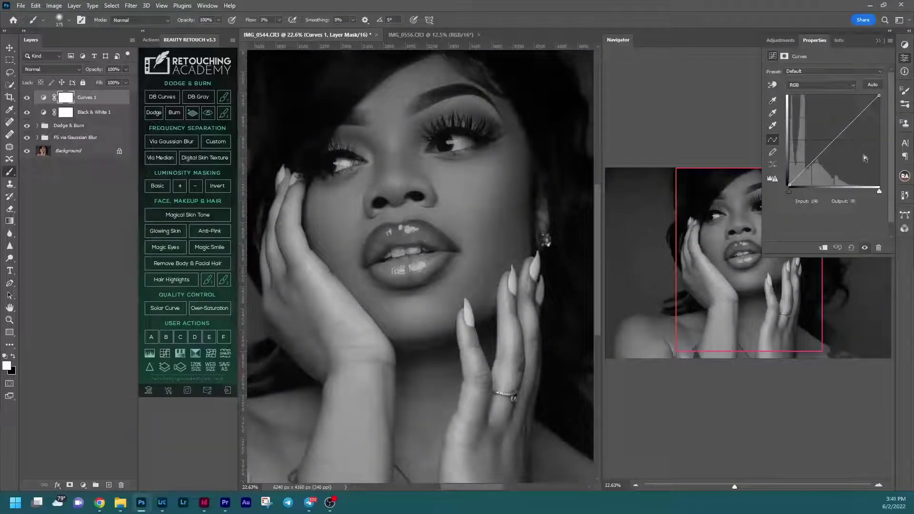
# Step: Shape an S-curve: a darkened shadow point and a brightened highlight point
pyautogui.click(813, 163)
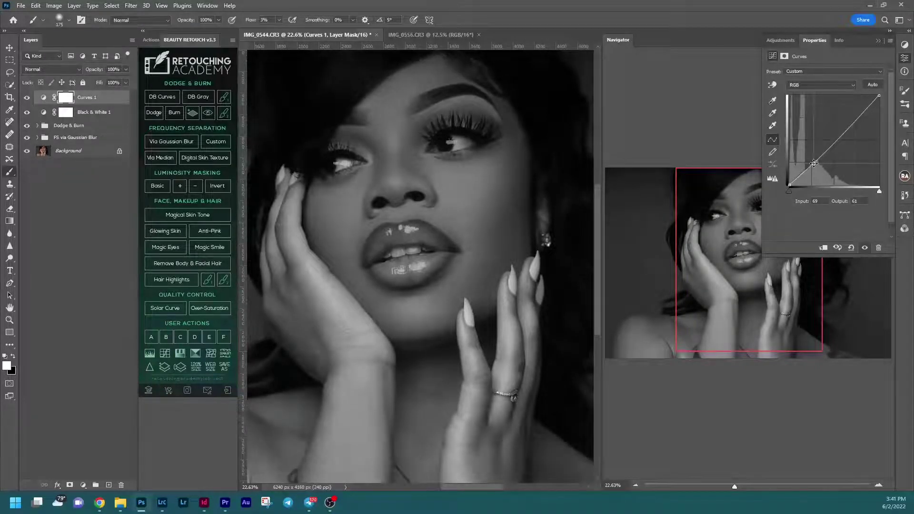
pyautogui.click(864, 107)
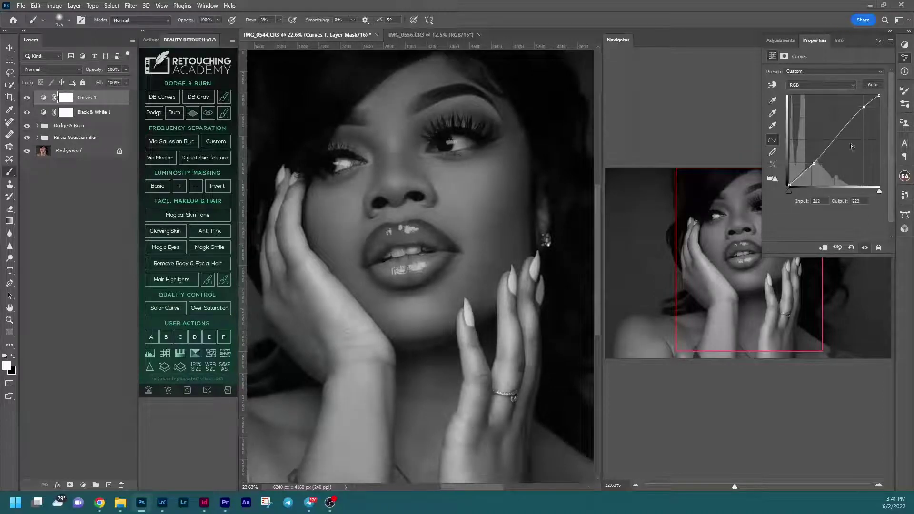
pyautogui.click(814, 166)
pyautogui.moveTo(813, 166); pyautogui.dragTo(812, 168)
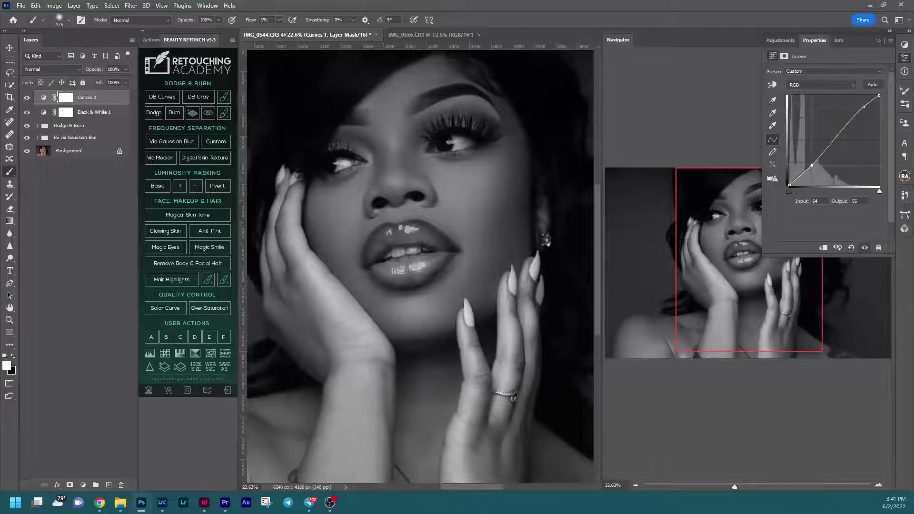
# Step: Expand Dodge & Burn and paint soft strokes on the Dodge mask over the cheek under the left eye
pyautogui.click(38, 125)
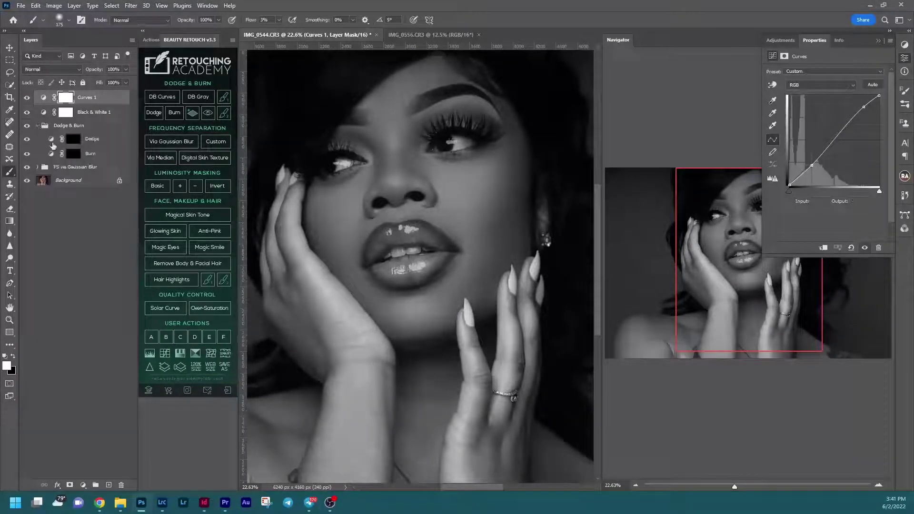
pyautogui.click(71, 153)
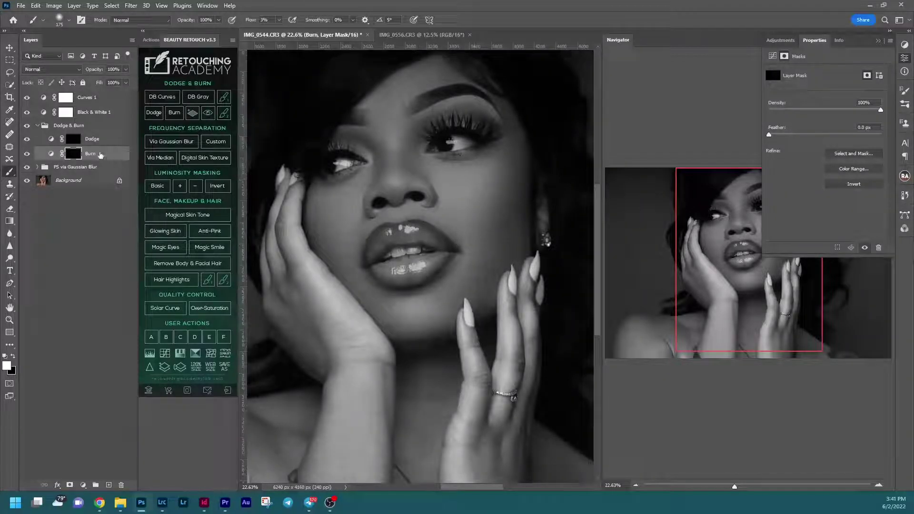
pyautogui.click(79, 140)
pyautogui.press(']')
pyautogui.press(']')
pyautogui.moveTo(349, 216)
pyautogui.mouseDown()
pyautogui.moveTo(354, 204)
pyautogui.moveTo(357, 220)
pyautogui.moveTo(355, 190)
pyautogui.mouseUp()
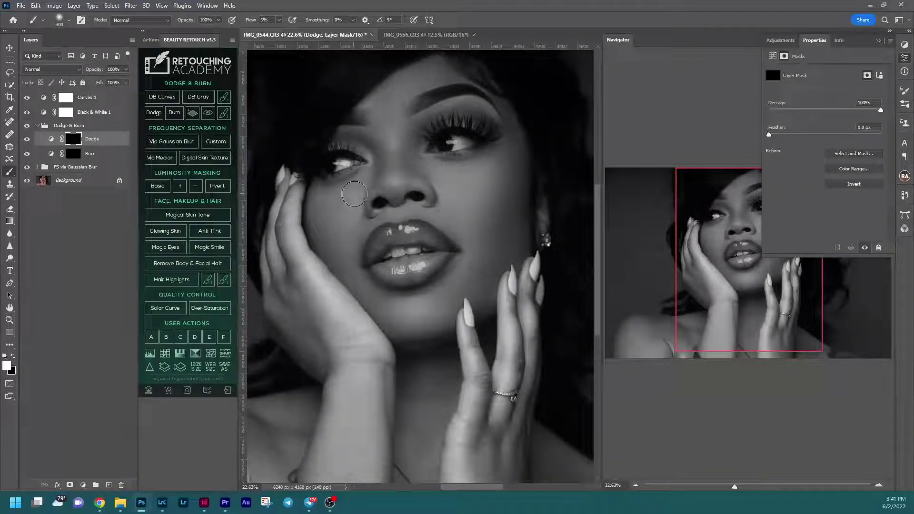
pyautogui.press(']')
pyautogui.press(']')
pyautogui.moveTo(345, 212)
pyautogui.mouseDown()
pyautogui.moveTo(335, 210)
pyautogui.moveTo(342, 233)
pyautogui.mouseUp()
pyautogui.press('[')
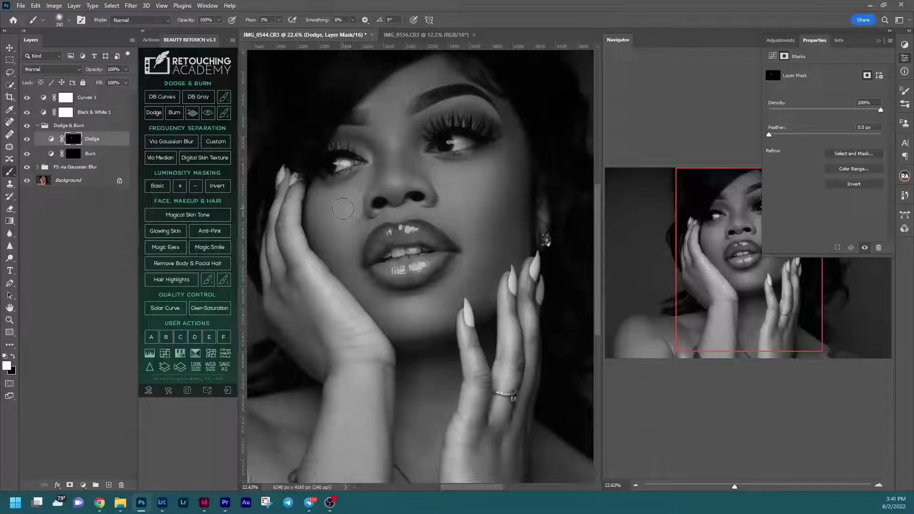
pyautogui.press('[')
pyautogui.press(']')
pyautogui.press(']')
pyautogui.press(']')
pyautogui.press(']')
pyautogui.press('[')
pyautogui.click(114, 98)
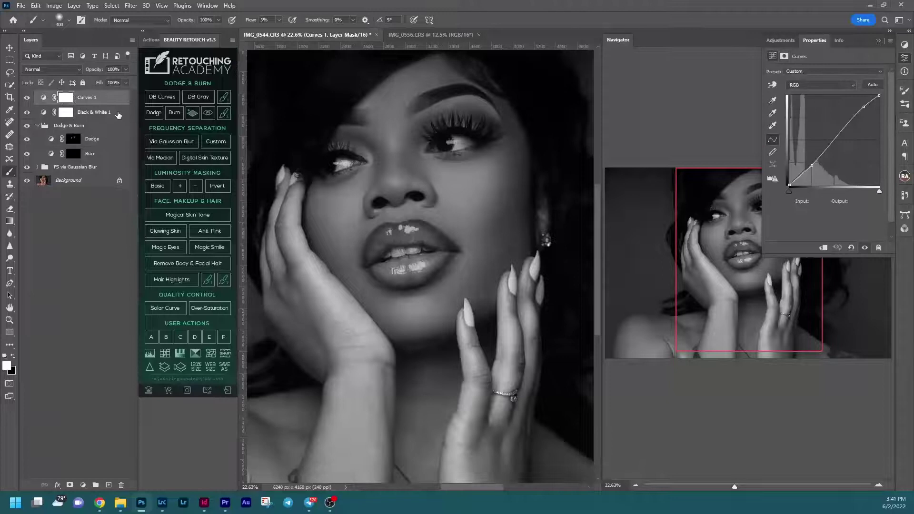
# Step: Group Curves 1 and Black & White 1, naming the group 'Visual Aid (DELETE)'
pyautogui.keyDown('shift'); pyautogui.click(119, 110); pyautogui.keyUp('shift')
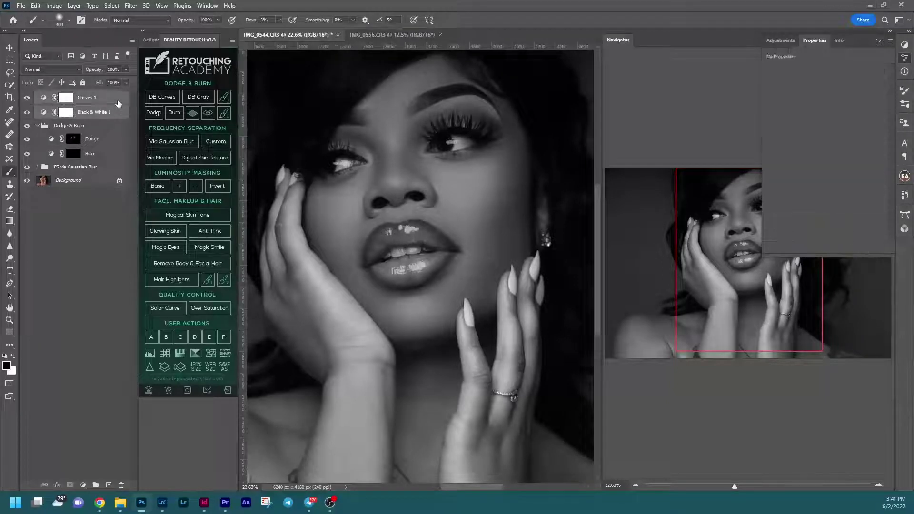
pyautogui.hotkey('ctrl', 'g')
pyautogui.doubleClick(64, 96)
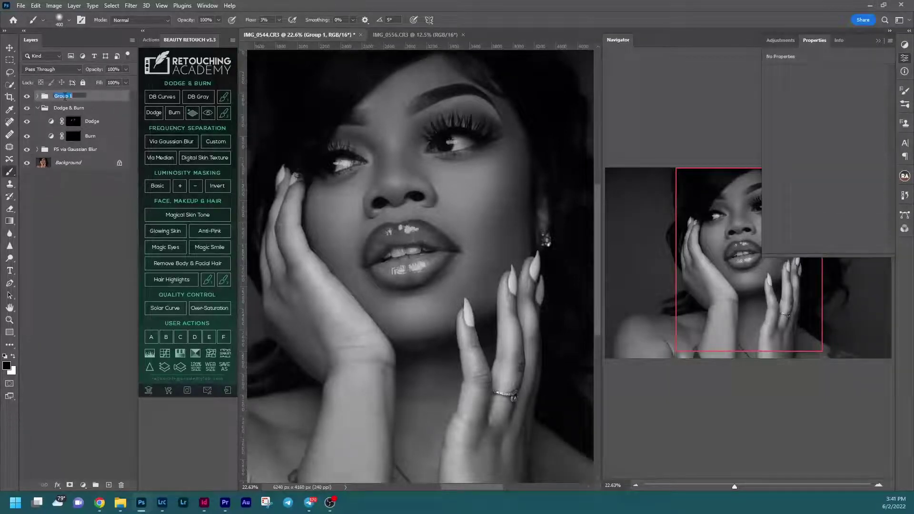
pyautogui.write('vi')
pyautogui.press('Return')
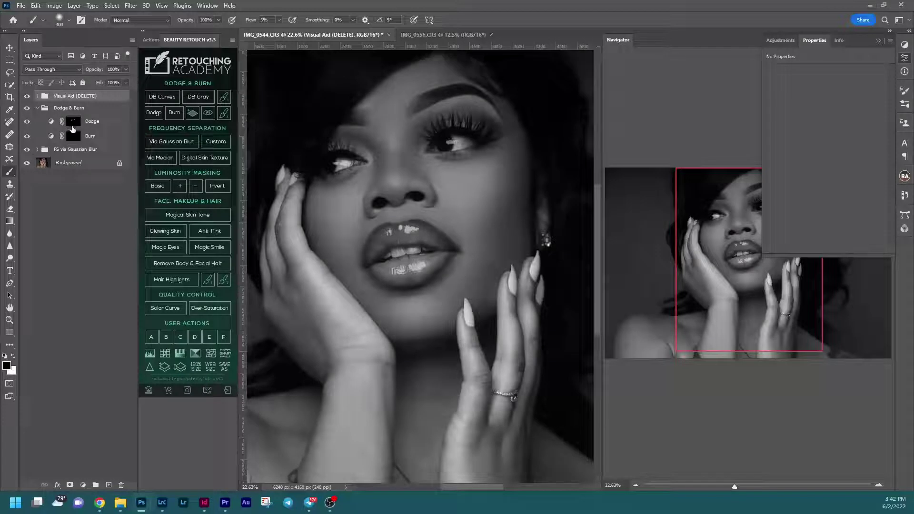
# Step: Paint soft dodge strokes on the Dodge mask between the brows and over the upper cheek
pyautogui.click(72, 126)
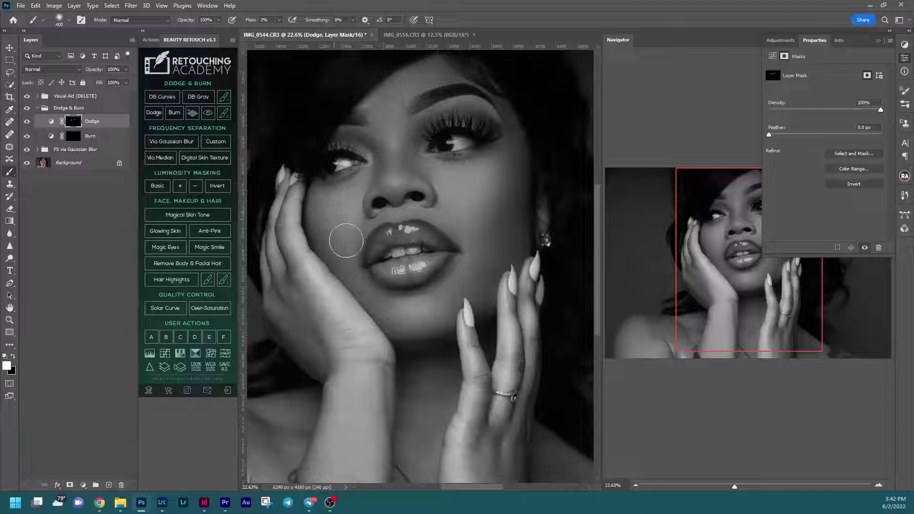
pyautogui.press('[')
pyautogui.press('[')
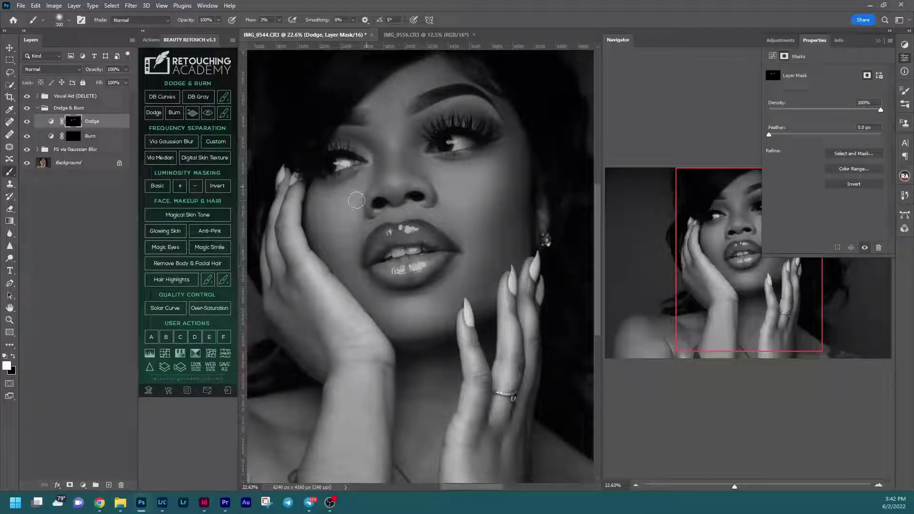
pyautogui.press('[')
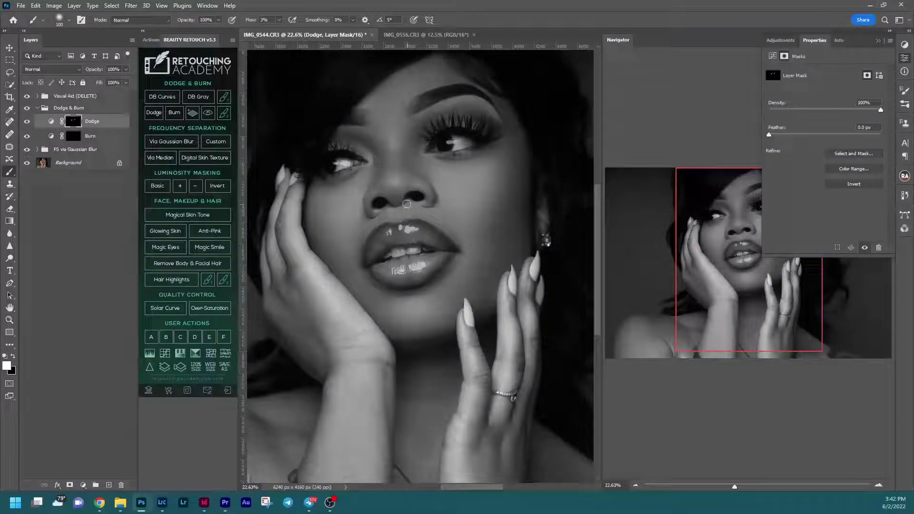
pyautogui.press(']')
pyautogui.press(']')
pyautogui.press(']')
pyautogui.press(']')
pyautogui.press(']')
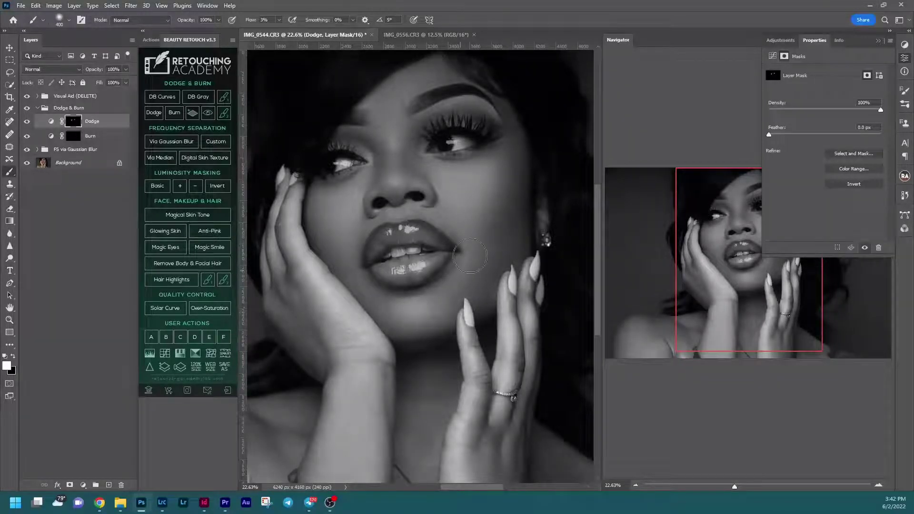
pyautogui.press(']')
pyautogui.press(']')
pyautogui.press(']')
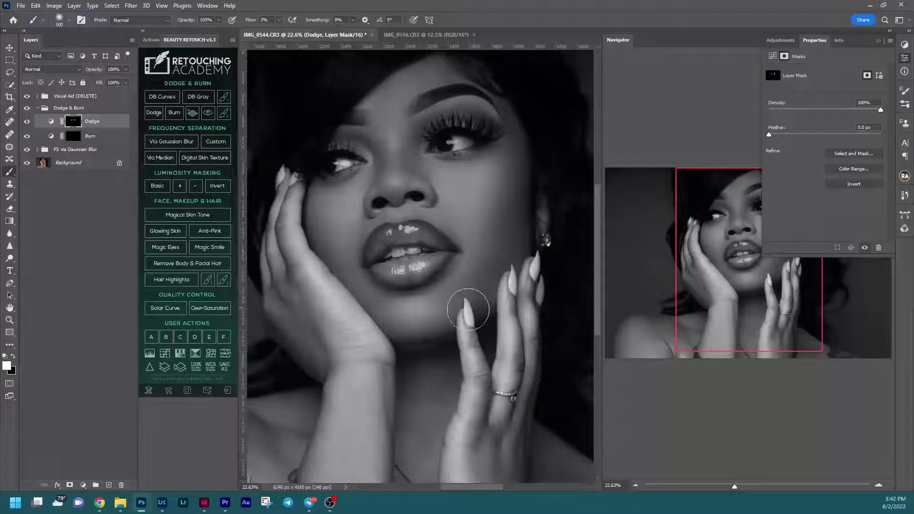
pyautogui.press('[')
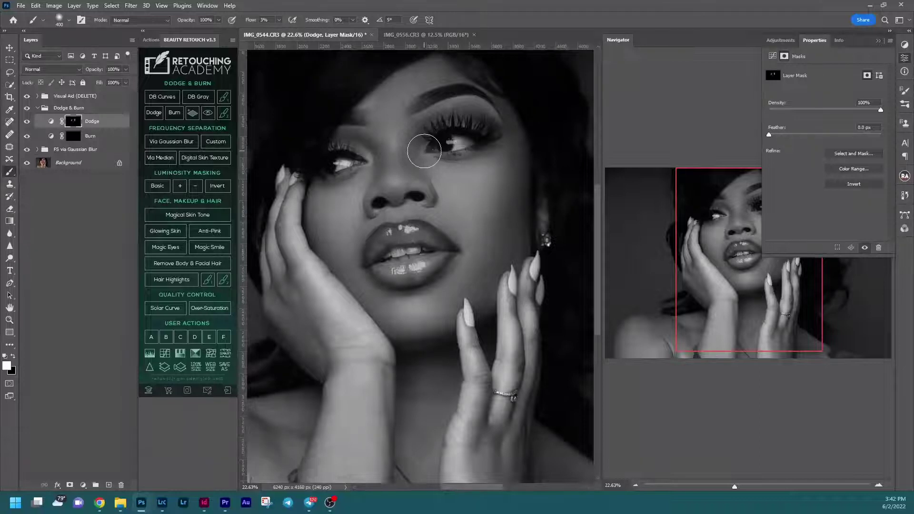
pyautogui.press('[')
pyautogui.press('[')
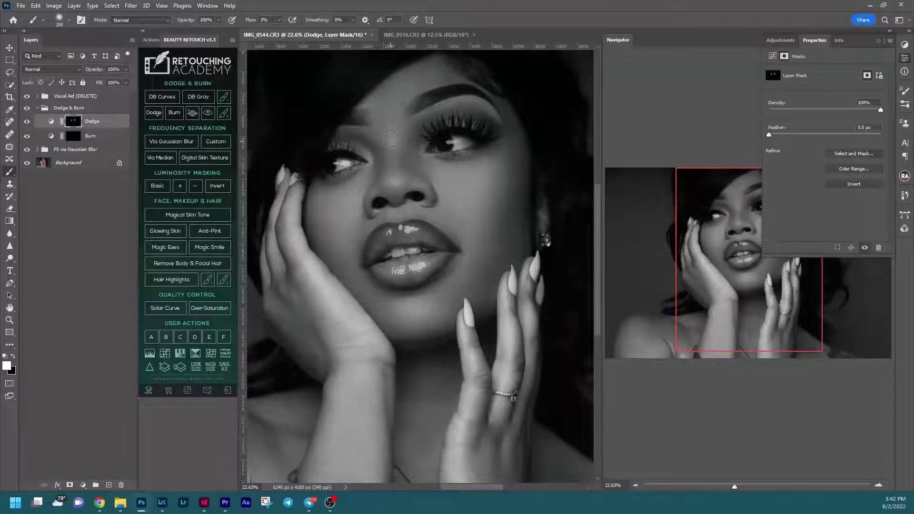
pyautogui.press('[')
pyautogui.press('[')
pyautogui.press('[')
pyautogui.press(']')
pyautogui.press(']')
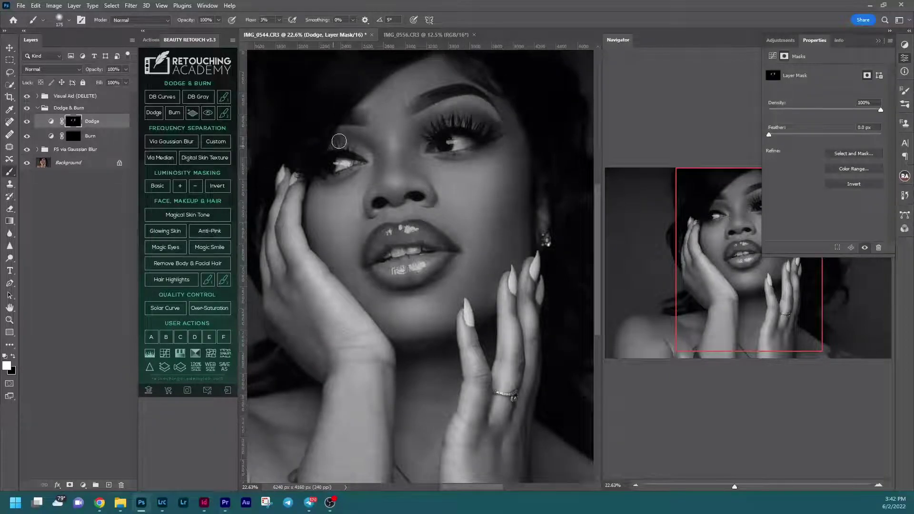
pyautogui.press(']')
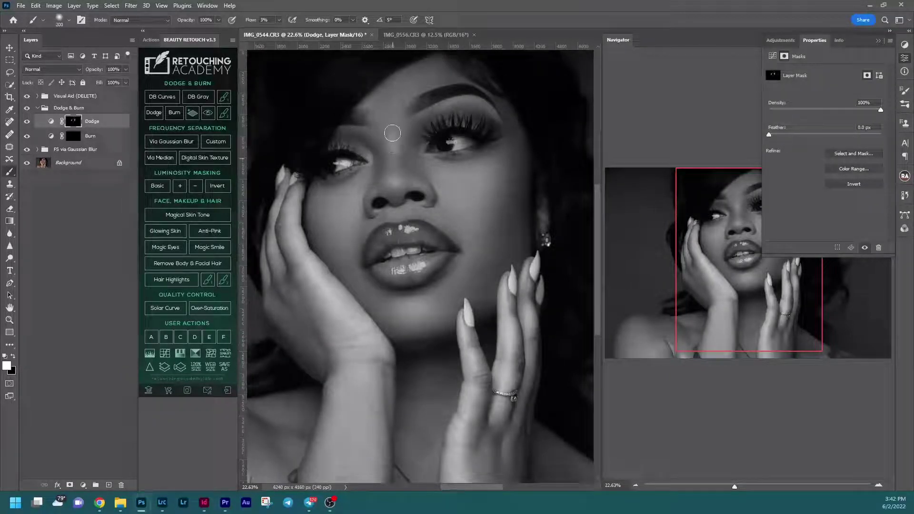
pyautogui.press('[')
# Step: Target the Burn layer mask and toggle the Visual Aid check view to find bright spots
pyautogui.click(74, 137)
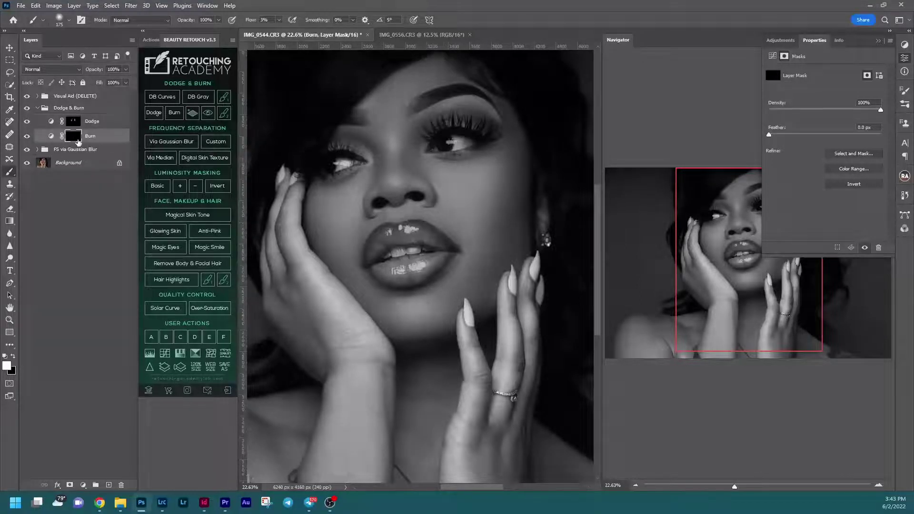
pyautogui.click(26, 97)
pyautogui.click(27, 97)
pyautogui.click(27, 97)
pyautogui.click(26, 96)
pyautogui.click(26, 97)
# Step: Burn the bright cheek, finger and brow areas with soft 3% flow strokes, resizing the brush
pyautogui.press(']')
pyautogui.press(']')
pyautogui.press(']')
pyautogui.press(']')
pyautogui.press(']')
pyautogui.moveTo(519, 209)
pyautogui.mouseDown()
pyautogui.moveTo(524, 149)
pyautogui.moveTo(526, 192)
pyautogui.moveTo(526, 173)
pyautogui.moveTo(516, 112)
pyautogui.moveTo(524, 184)
pyautogui.moveTo(495, 241)
pyautogui.moveTo(553, 211)
pyautogui.mouseUp()
pyautogui.press('[')
pyautogui.press('[')
pyautogui.press('[')
pyautogui.press('[')
pyautogui.press('[')
pyautogui.press(']')
pyautogui.press(']')
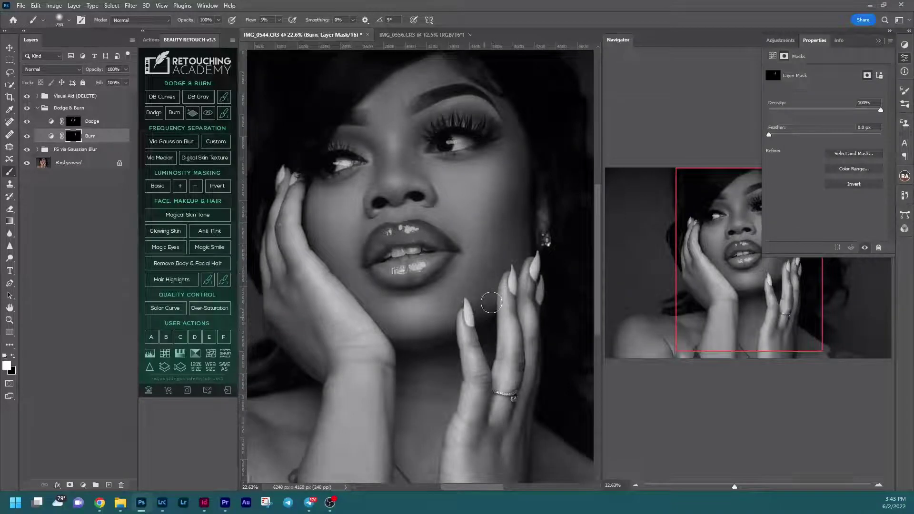
pyautogui.press(']')
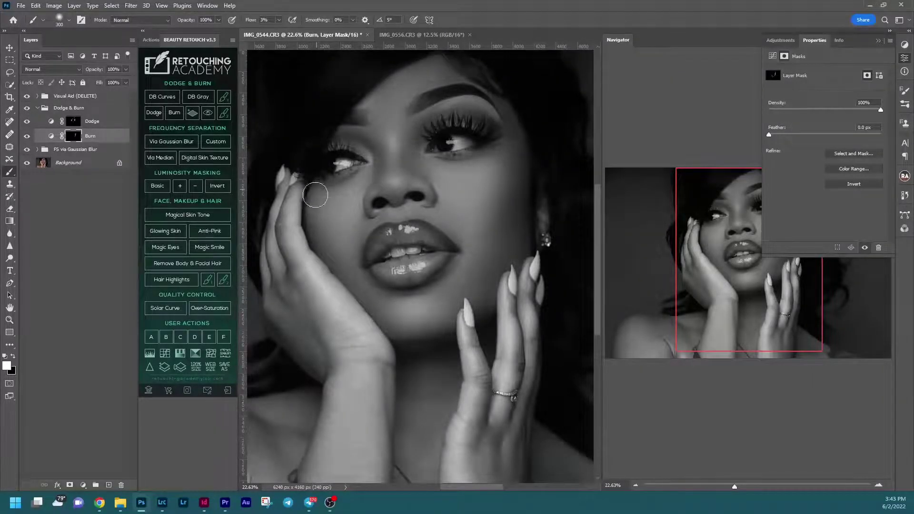
pyautogui.press('[')
pyautogui.press('[')
pyautogui.press(']')
# Step: Hide the Visual Aid group, fit the photo on screen and close the Properties panel
pyautogui.click(26, 96)
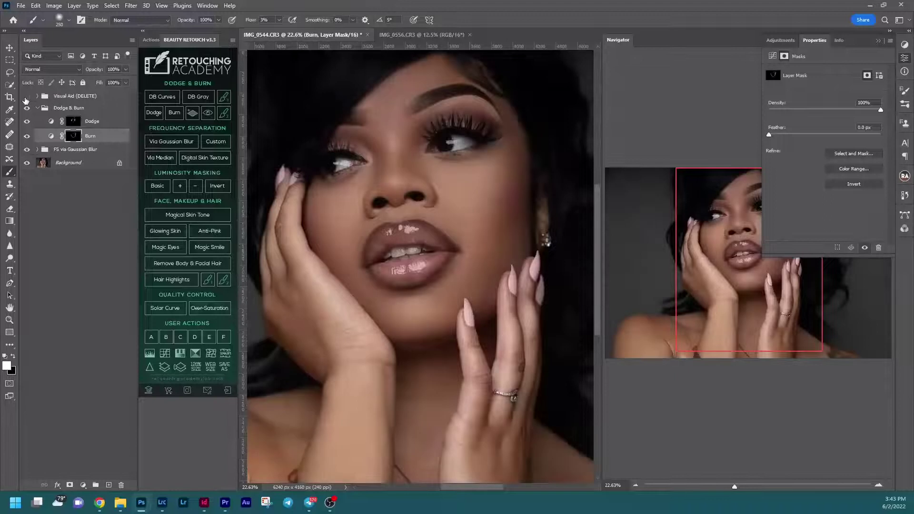
pyautogui.click(27, 96)
pyautogui.click(26, 97)
pyautogui.click(115, 96)
pyautogui.hotkey('ctrl', '0')
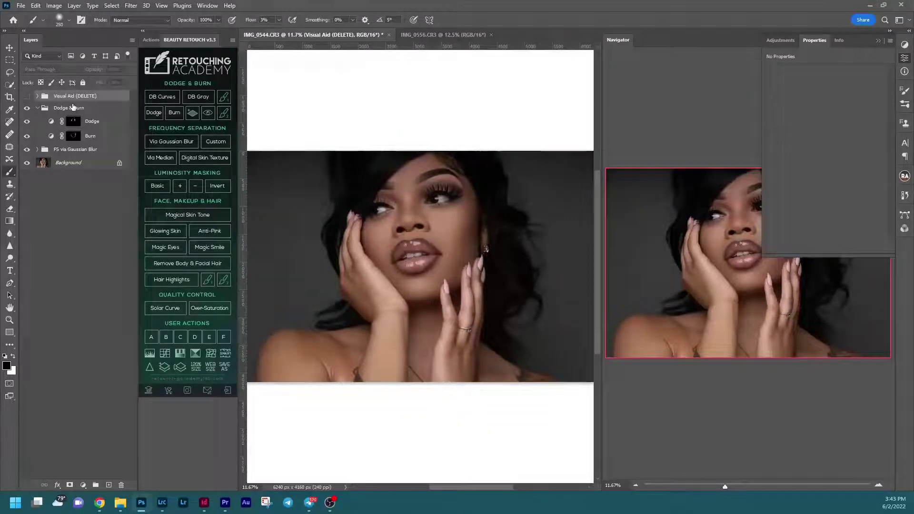
pyautogui.click(878, 43)
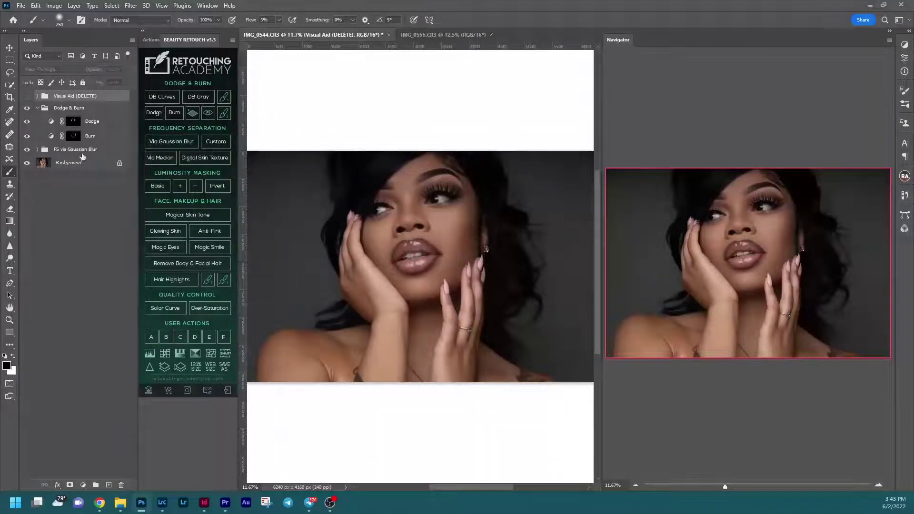
# Step: Compare the face with and without dodge and burn, then set Dodge & Burn opacity to 50%
pyautogui.click(26, 110)
pyautogui.click(27, 110)
pyautogui.click(27, 110)
pyautogui.click(26, 110)
pyautogui.click(27, 110)
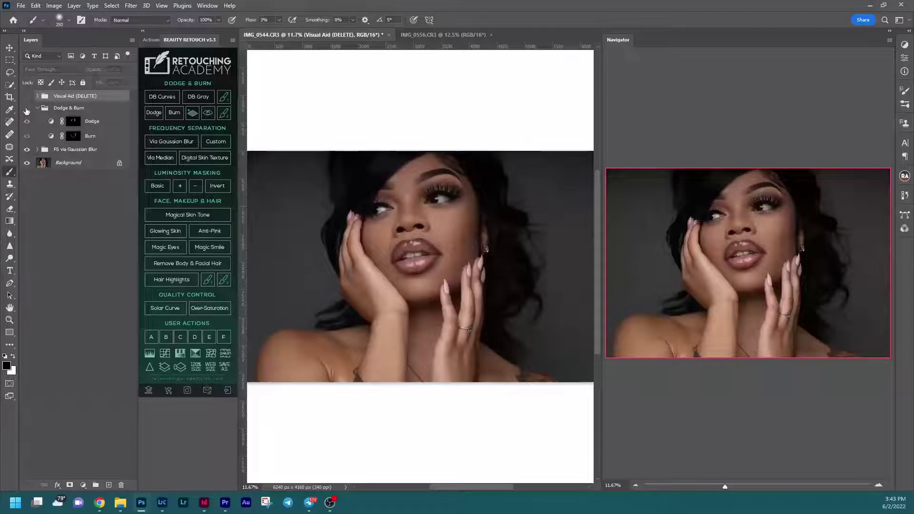
pyautogui.click(27, 110)
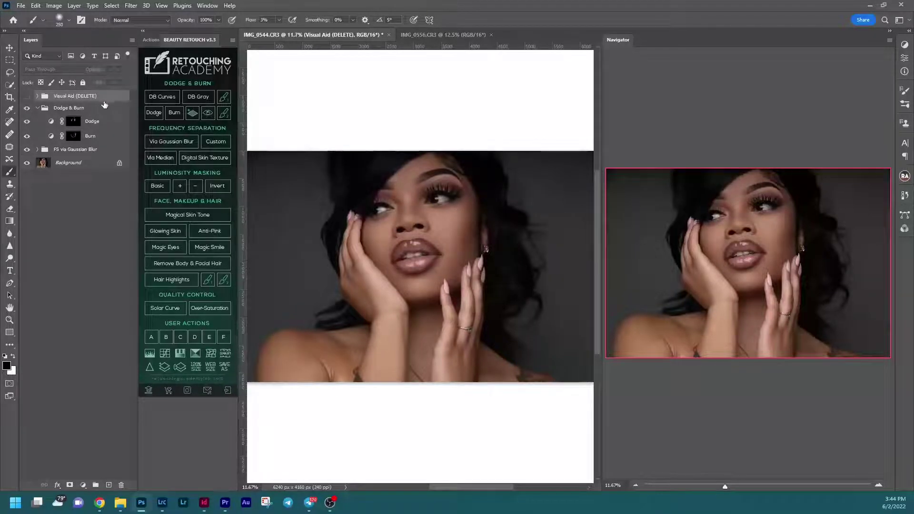
pyautogui.click(105, 108)
pyautogui.click(98, 70)
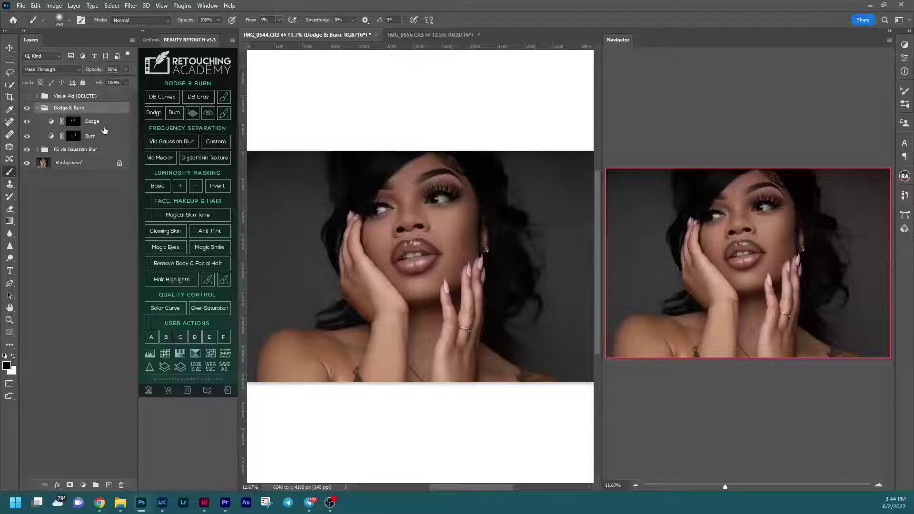
# Step: Compare the face with Dodge & Burn on and off, then delete the Visual Aid (DELETE) group
pyautogui.click(27, 108)
pyautogui.click(28, 108)
pyautogui.click(28, 108)
pyautogui.click(27, 109)
pyautogui.click(124, 95)
pyautogui.press('Delete')
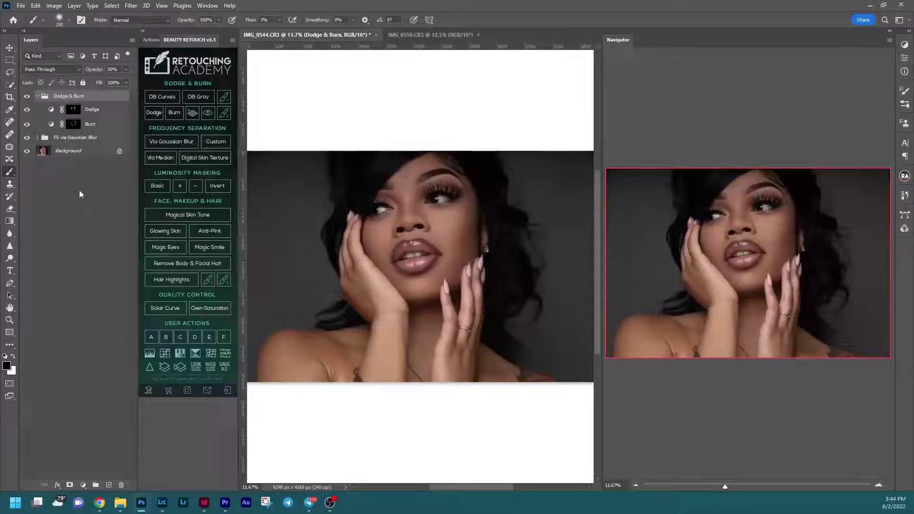
# Step: Add a new empty layer, zoom in on the lips, shrink the brush and set Flow to 100%
pyautogui.click(109, 484)
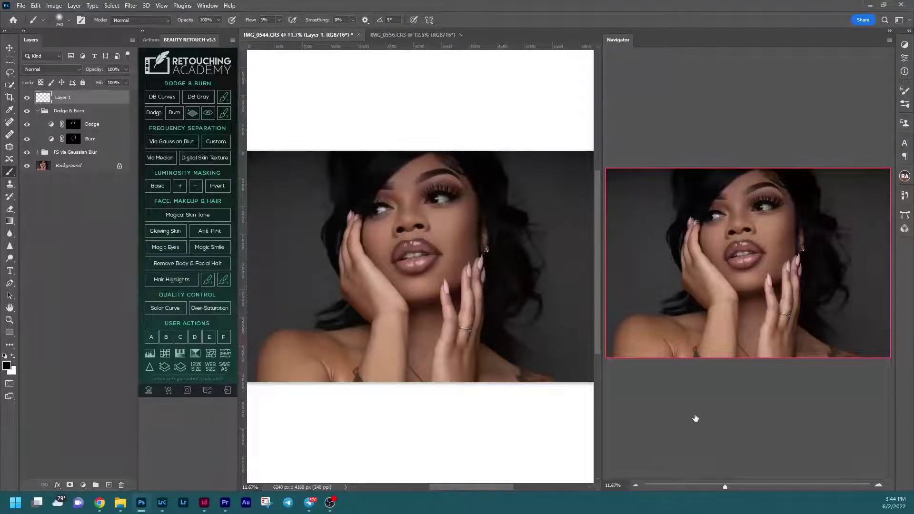
pyautogui.click(735, 488)
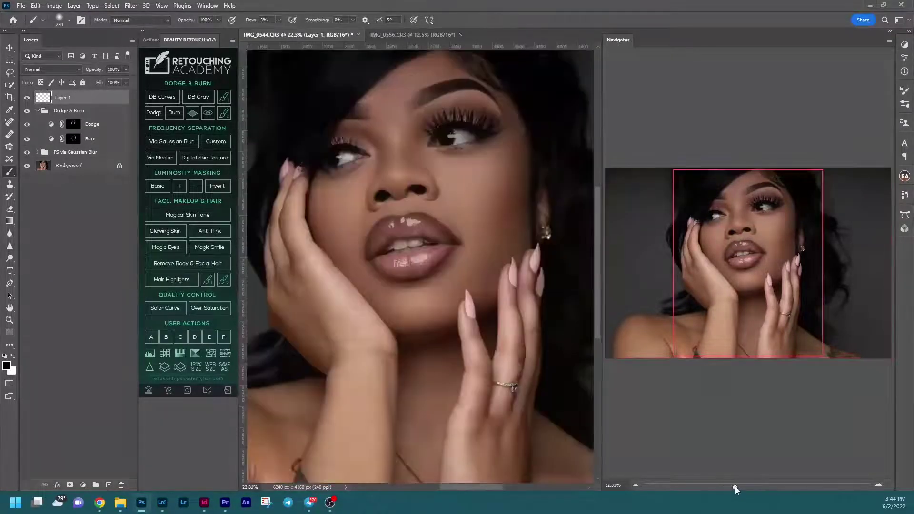
pyautogui.click(745, 486)
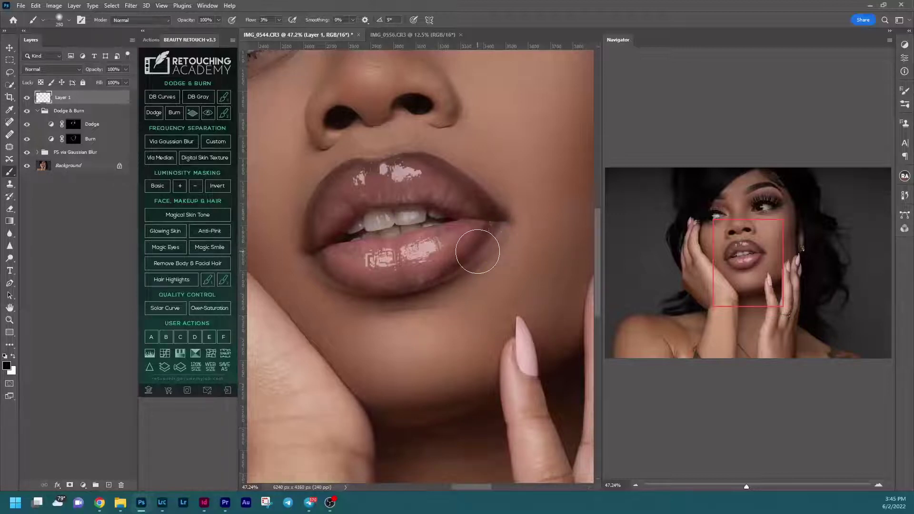
pyautogui.press('[')
pyautogui.press('[')
pyautogui.press('[')
pyautogui.press('[')
pyautogui.press('[')
pyautogui.press('[')
pyautogui.press('[')
pyautogui.press('[')
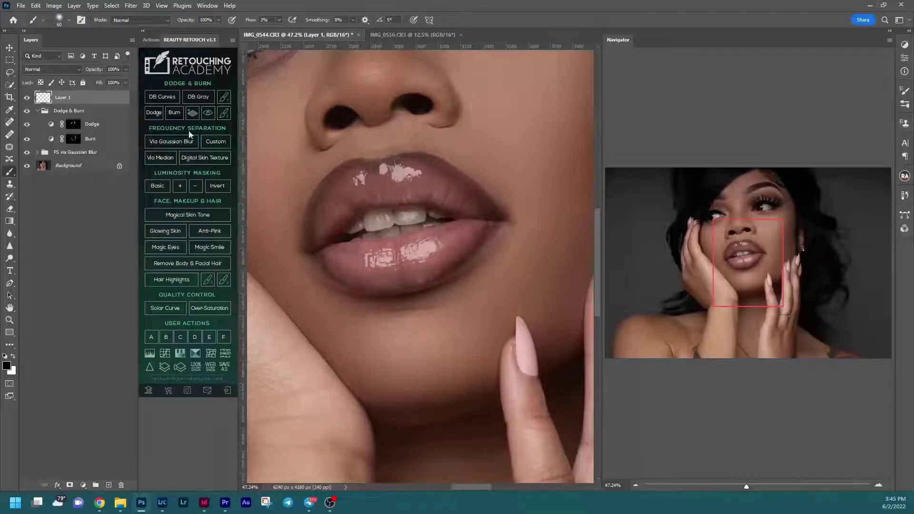
pyautogui.moveTo(251, 21); pyautogui.dragTo(297, 27)
# Step: Switch to white and paint gloss highlights and small dots across the upper lip's centre
pyautogui.press('x')
pyautogui.click(382, 172)
pyautogui.click(397, 173)
pyautogui.moveTo(398, 172); pyautogui.dragTo(422, 173)
pyautogui.press('[')
pyautogui.press('[')
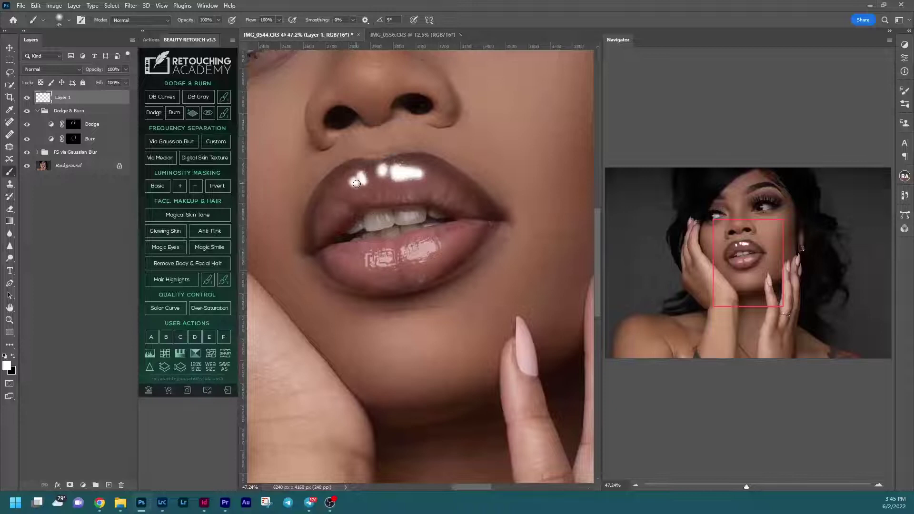
pyautogui.press('[')
pyautogui.click(366, 199)
pyautogui.click(378, 198)
pyautogui.click(384, 199)
pyautogui.click(389, 200)
pyautogui.press(']')
pyautogui.click(394, 200)
pyautogui.click(400, 196)
pyautogui.click(404, 197)
pyautogui.click(407, 194)
# Step: Dot white gloss along the upper lip's right side and left side
pyautogui.press('[')
pyautogui.click(412, 192)
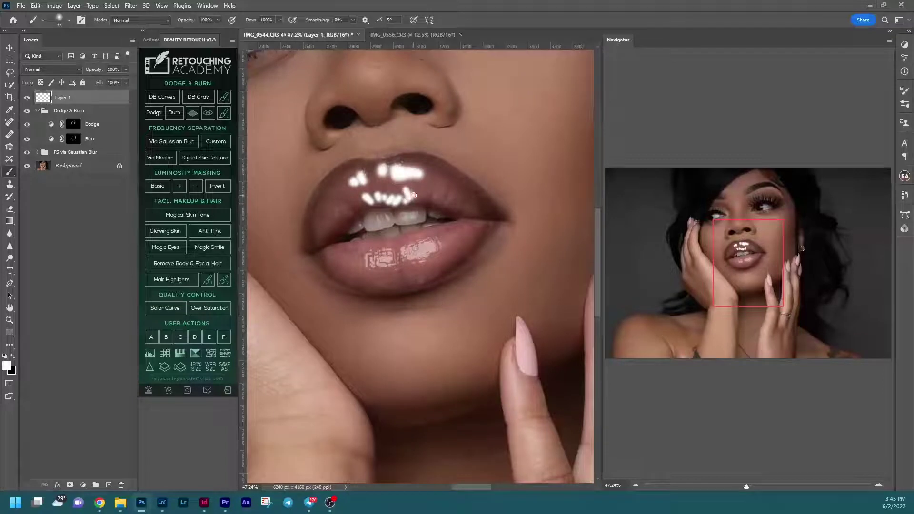
pyautogui.click(421, 193)
pyautogui.click(429, 196)
pyautogui.click(436, 198)
pyautogui.press(']')
pyautogui.press(']')
pyautogui.click(339, 211)
pyautogui.click(348, 209)
pyautogui.click(342, 208)
pyautogui.click(333, 214)
pyautogui.press(']')
pyautogui.press(']')
pyautogui.press(']')
# Step: Paint a white gloss highlight spreading from the lower lip's left side to its right end
pyautogui.moveTo(333, 215); pyautogui.dragTo(331, 228)
pyautogui.click(367, 258)
pyautogui.click(368, 259)
pyautogui.click(380, 262)
pyautogui.click(385, 266)
pyautogui.click(395, 259)
pyautogui.click(384, 251)
pyautogui.click(377, 251)
pyautogui.click(397, 250)
pyautogui.click(405, 253)
pyautogui.press(']')
pyautogui.click(411, 257)
pyautogui.click(418, 254)
pyautogui.click(421, 251)
pyautogui.click(424, 248)
pyautogui.click(425, 247)
pyautogui.click(427, 246)
pyautogui.click(439, 248)
pyautogui.click(440, 247)
pyautogui.press('[')
pyautogui.press('[')
pyautogui.press('[')
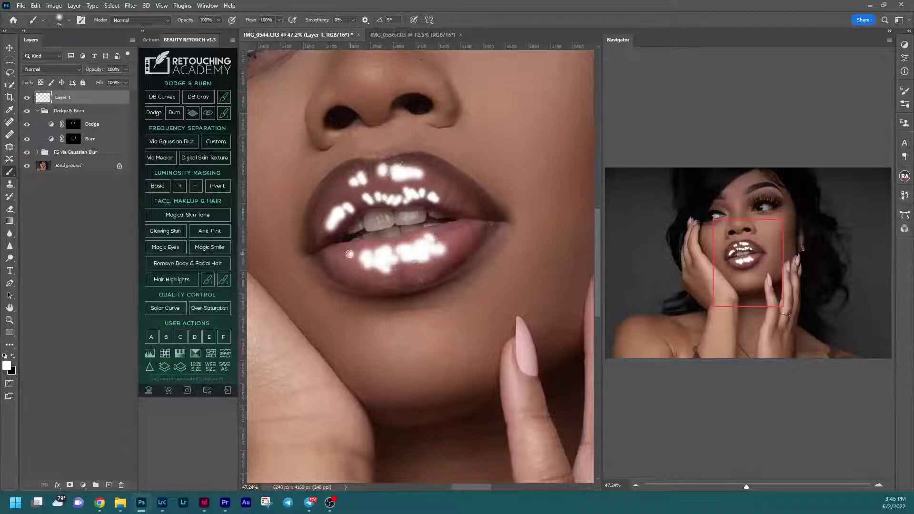
# Step: Add small gloss dots across the lower lip and touch up the lips' right corners and left edge
pyautogui.click(415, 278)
pyautogui.click(421, 274)
pyautogui.click(427, 276)
pyautogui.click(436, 271)
pyautogui.click(391, 285)
pyautogui.click(385, 284)
pyautogui.click(377, 286)
pyautogui.click(390, 284)
pyautogui.click(387, 280)
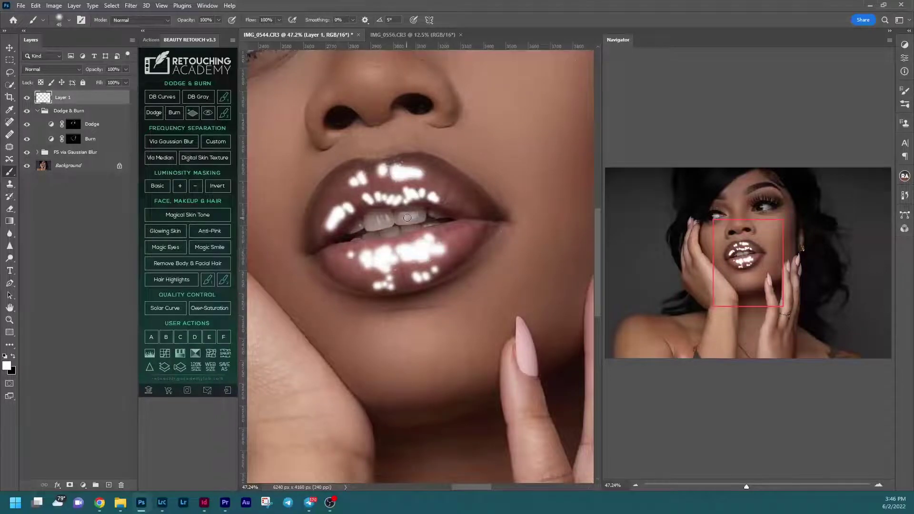
pyautogui.click(451, 195)
pyautogui.click(455, 203)
pyautogui.click(468, 202)
pyautogui.moveTo(450, 231); pyautogui.dragTo(465, 229)
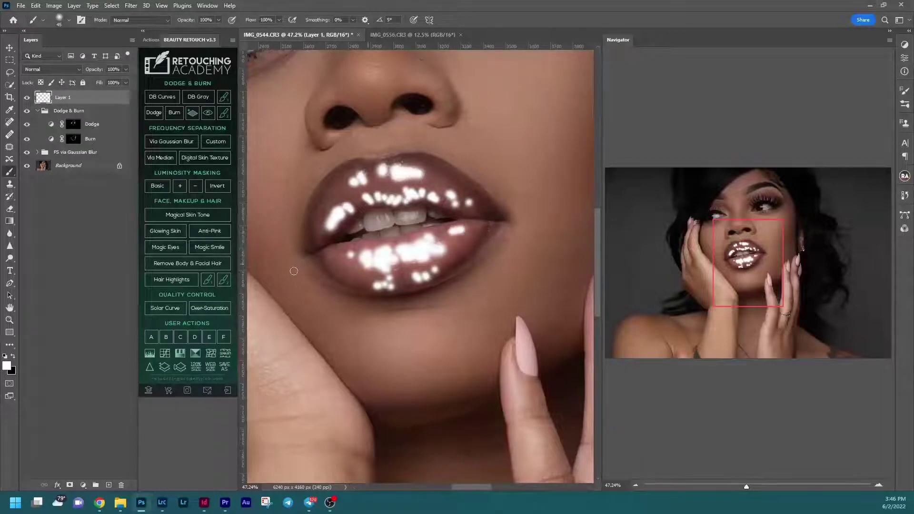
pyautogui.click(333, 271)
# Step: Set Layer 1's Blend If Underlying Layer range to a split 76/126–255 and apply
pyautogui.doubleClick(78, 102)
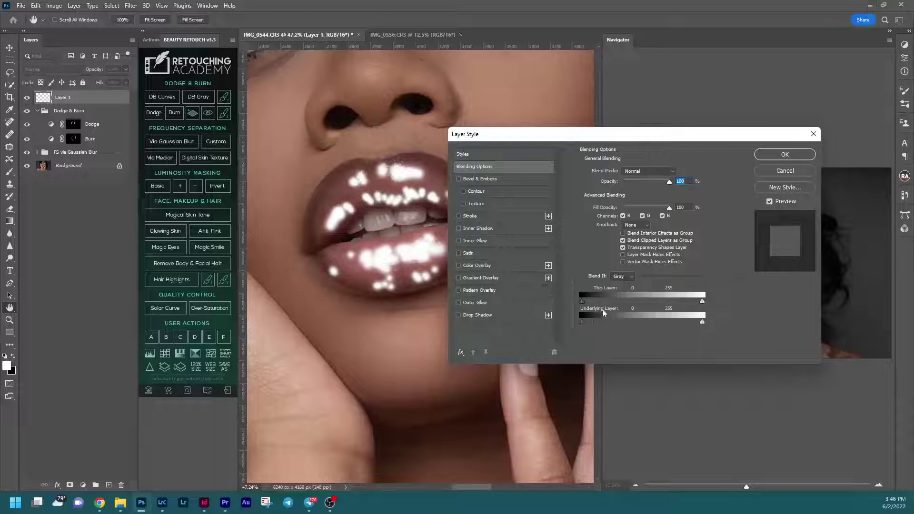
pyautogui.moveTo(583, 325); pyautogui.dragTo(614, 319)
pyautogui.moveTo(613, 322)
pyautogui.mouseDown()
pyautogui.moveTo(668, 324)
pyautogui.moveTo(612, 324)
pyautogui.mouseUp()
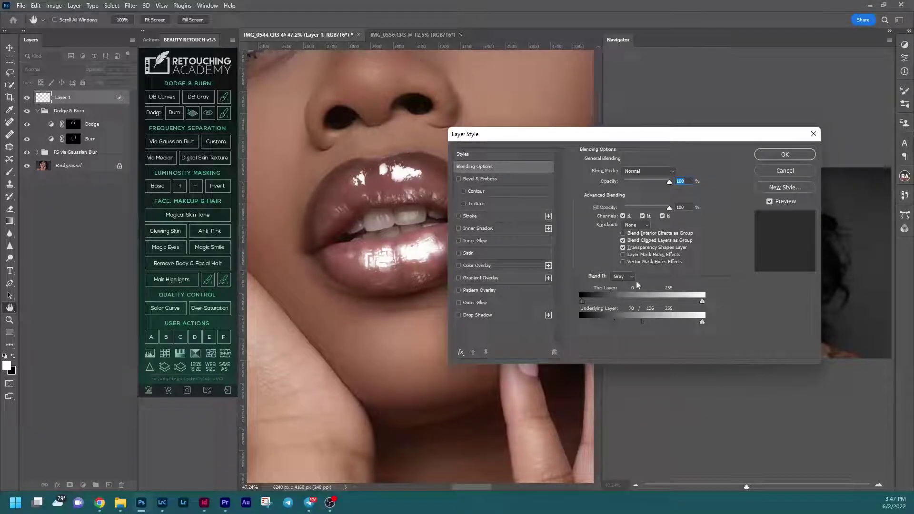
pyautogui.click(783, 154)
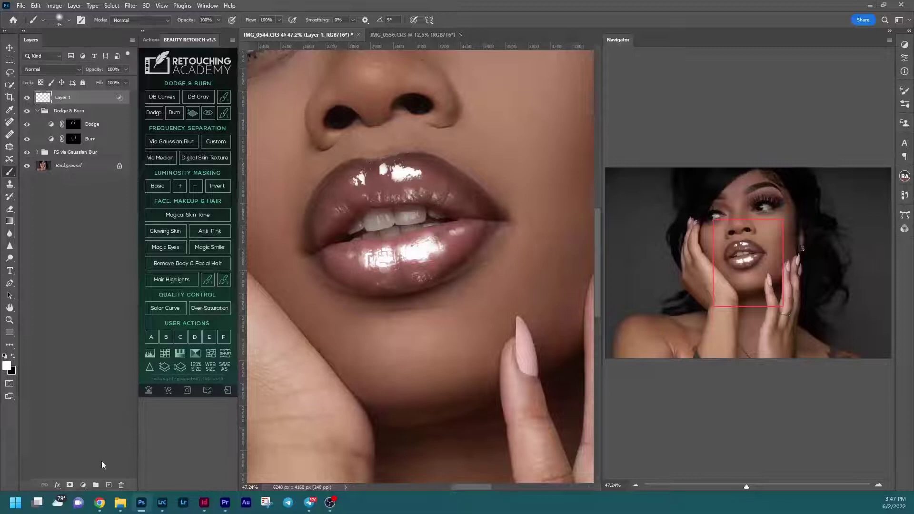
# Step: Add a layer mask to the gloss layer, switch to black, and toggle the highlights to compare
pyautogui.click(69, 486)
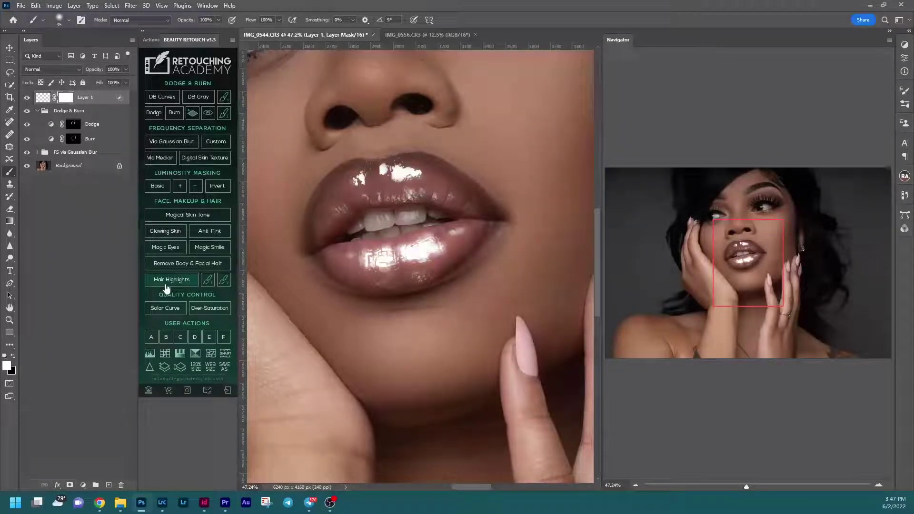
pyautogui.press('x')
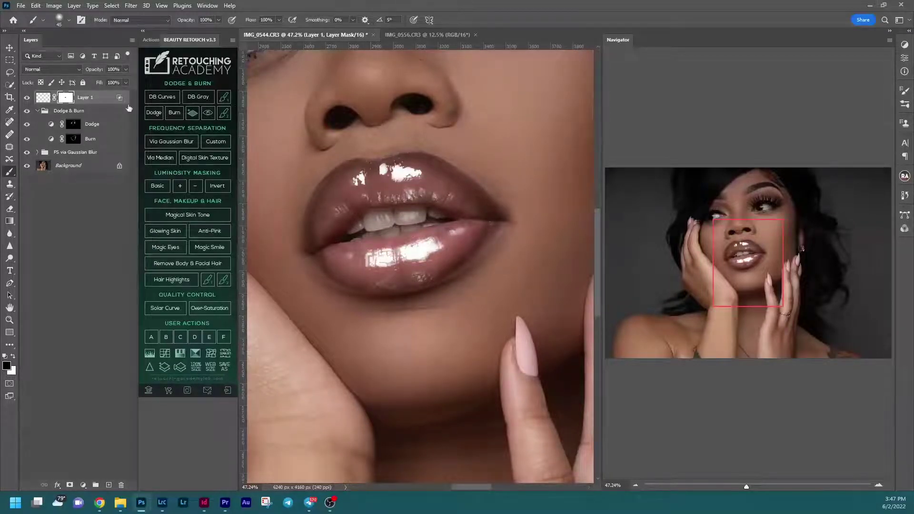
pyautogui.click(27, 98)
pyautogui.click(27, 99)
pyautogui.click(28, 98)
pyautogui.click(31, 99)
# Step: Set the gloss layer to Overlay at 50% opacity and fit the whole portrait on screen
pyautogui.click(80, 70)
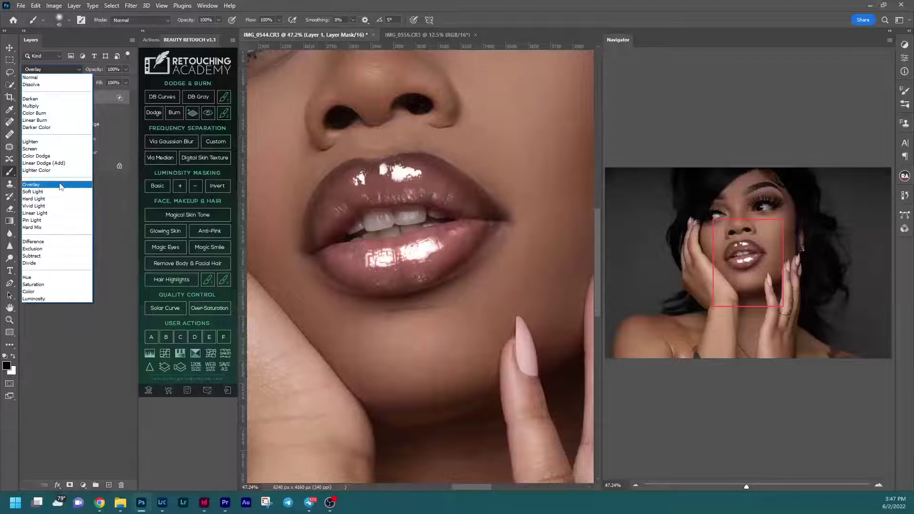
pyautogui.click(60, 185)
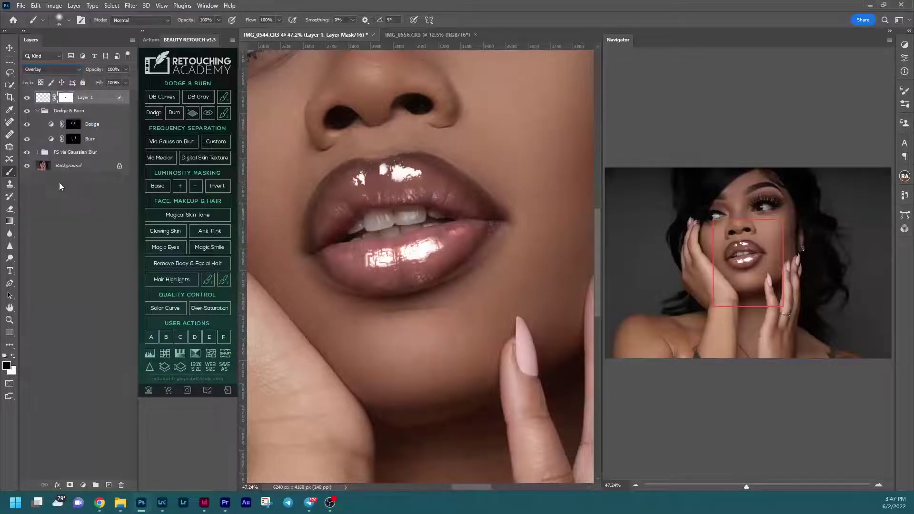
pyautogui.click(98, 70)
pyautogui.write('50')
pyautogui.press('Return')
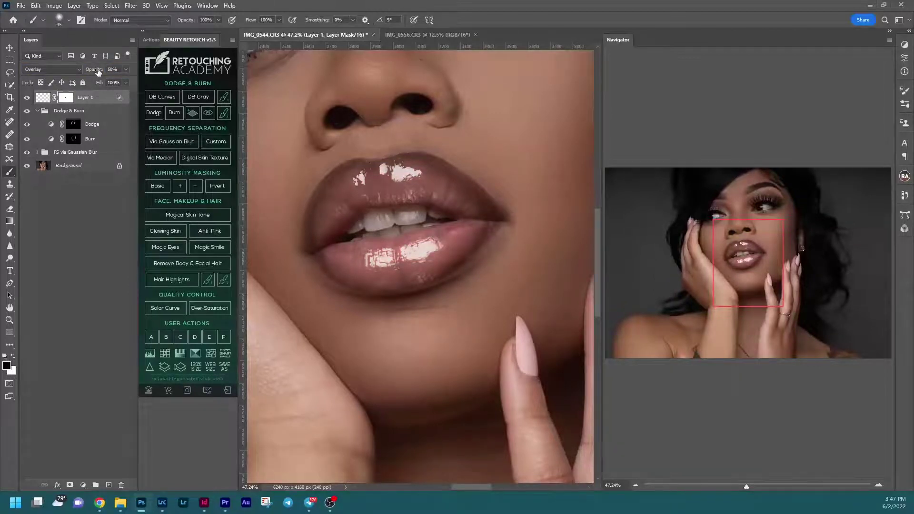
pyautogui.hotkey('ctrl', '0')
pyautogui.click(25, 100)
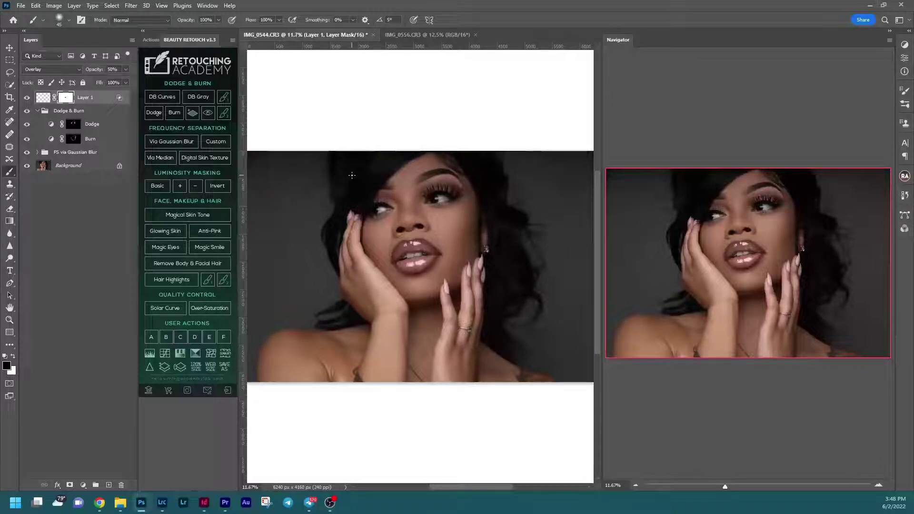
# Step: View the original photo alone, restore all retouching layers, then run the Magic Eyes action
pyautogui.keyDown('alt'); pyautogui.click(27, 169); pyautogui.keyUp('alt')
pyautogui.keyDown('alt'); pyautogui.click(29, 170); pyautogui.keyUp('alt')
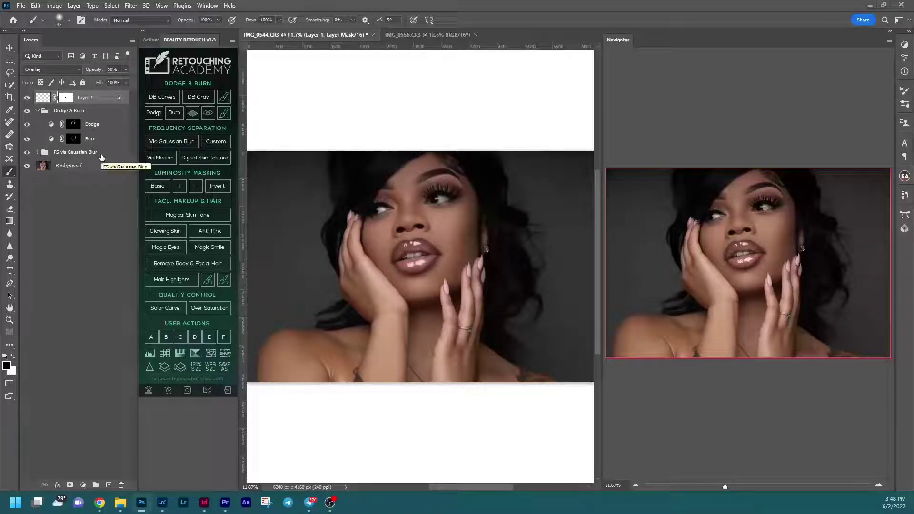
pyautogui.click(174, 247)
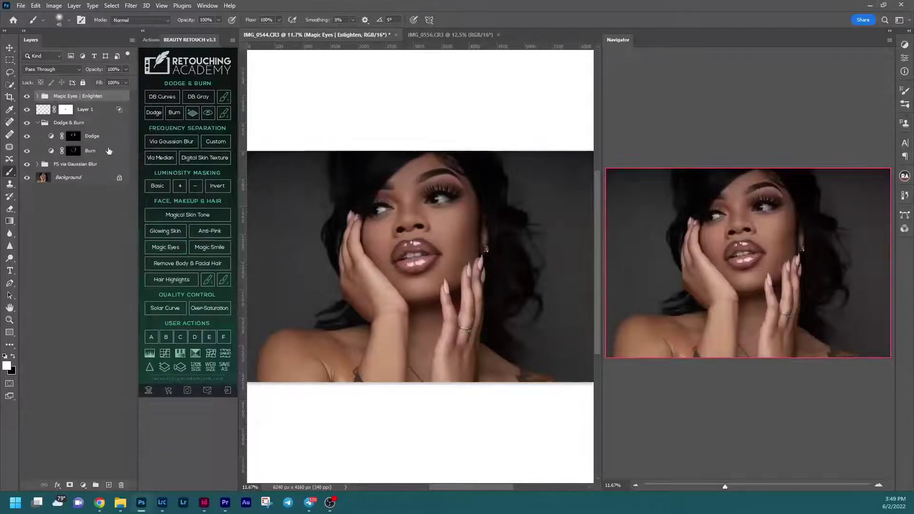
# Step: Expand the Magic Eyes | Enlighten group to reveal its four action layers
pyautogui.click(38, 96)
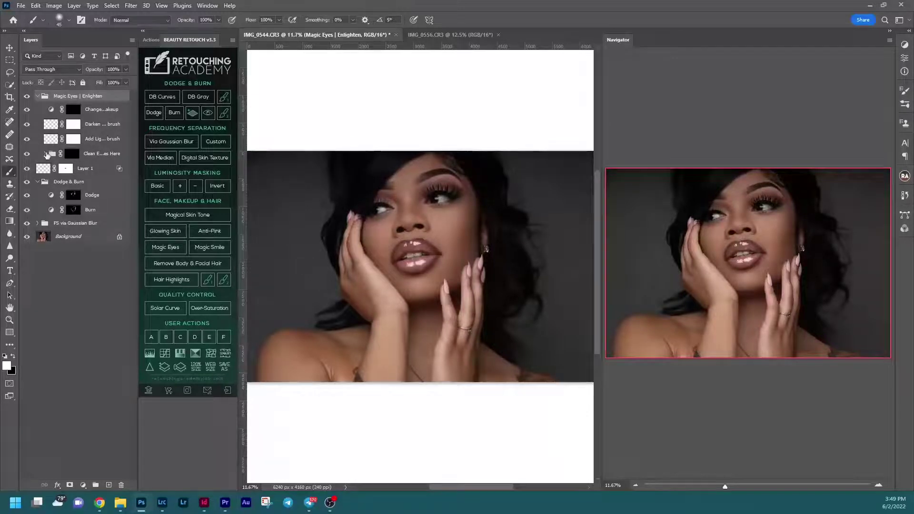
# Step: Expand Clean Eye Whites Here, widen the Layers panel, zoom into the face and target the group's mask
pyautogui.click(45, 153)
pyautogui.moveTo(137, 117); pyautogui.dragTo(180, 119)
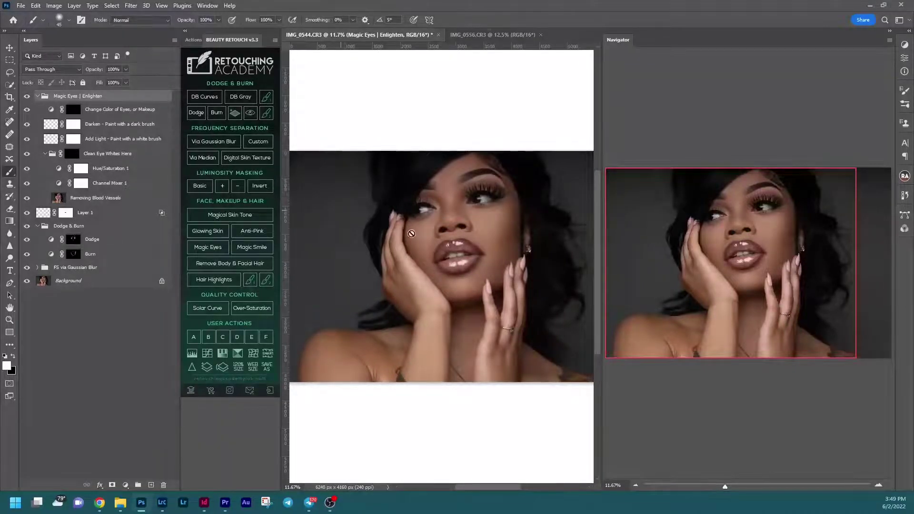
pyautogui.moveTo(724, 486); pyautogui.dragTo(736, 486)
pyautogui.moveTo(736, 234); pyautogui.dragTo(754, 213)
pyautogui.click(752, 487)
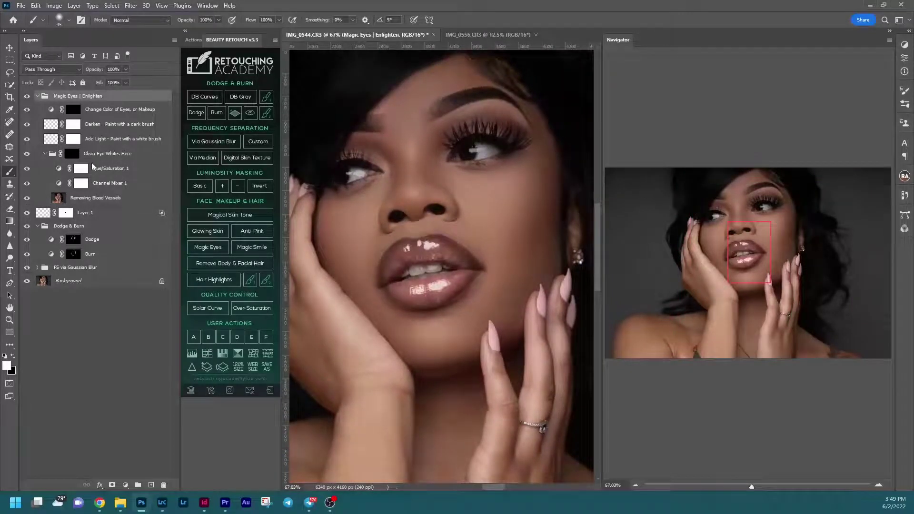
pyautogui.click(71, 154)
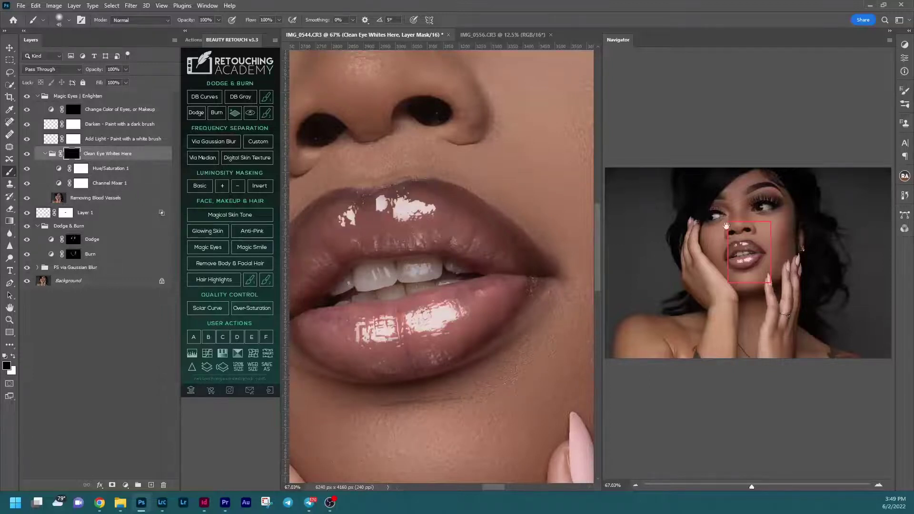
# Step: Paint white on the Clean Eye Whites Here mask to brighten the eye white beside the iris
pyautogui.scroll(10, 549, 163)
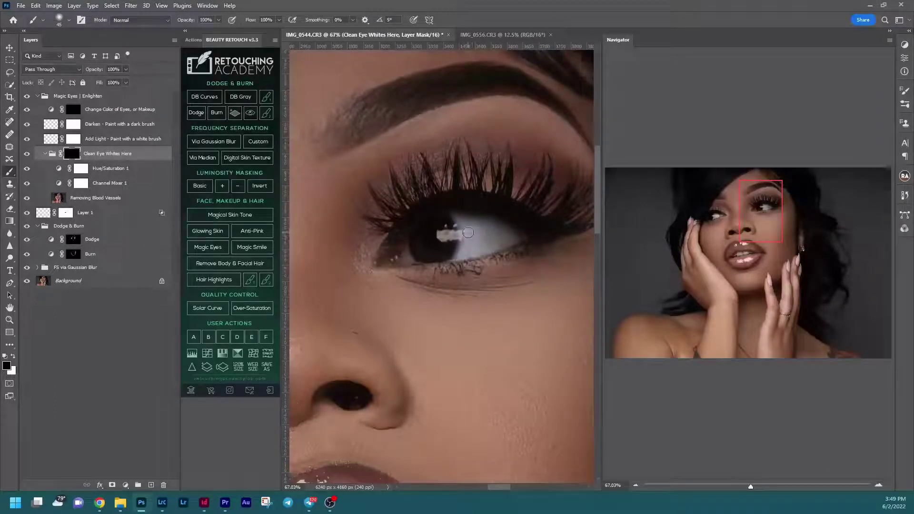
pyautogui.press('[')
pyautogui.press('x')
pyautogui.press(']')
pyautogui.moveTo(458, 232)
pyautogui.mouseDown()
pyautogui.moveTo(485, 223)
pyautogui.moveTo(457, 219)
pyautogui.moveTo(519, 235)
pyautogui.moveTo(485, 245)
pyautogui.moveTo(501, 236)
pyautogui.moveTo(470, 221)
pyautogui.moveTo(459, 256)
pyautogui.moveTo(475, 239)
pyautogui.moveTo(468, 250)
pyautogui.moveTo(501, 243)
pyautogui.moveTo(468, 251)
pyautogui.moveTo(513, 241)
pyautogui.moveTo(491, 229)
pyautogui.moveTo(471, 235)
pyautogui.moveTo(498, 234)
pyautogui.mouseUp()
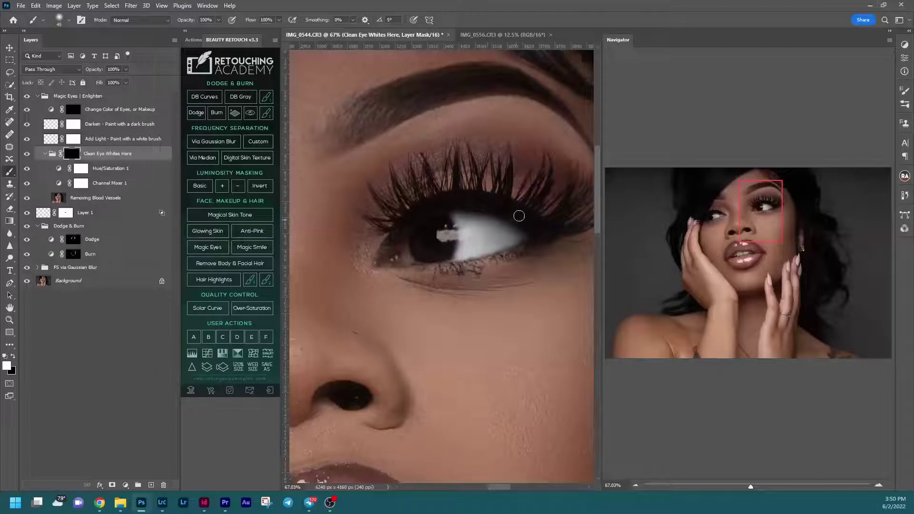
# Step: Touch up the mask around the iris and brighten the eye white below-left of it
pyautogui.press('x')
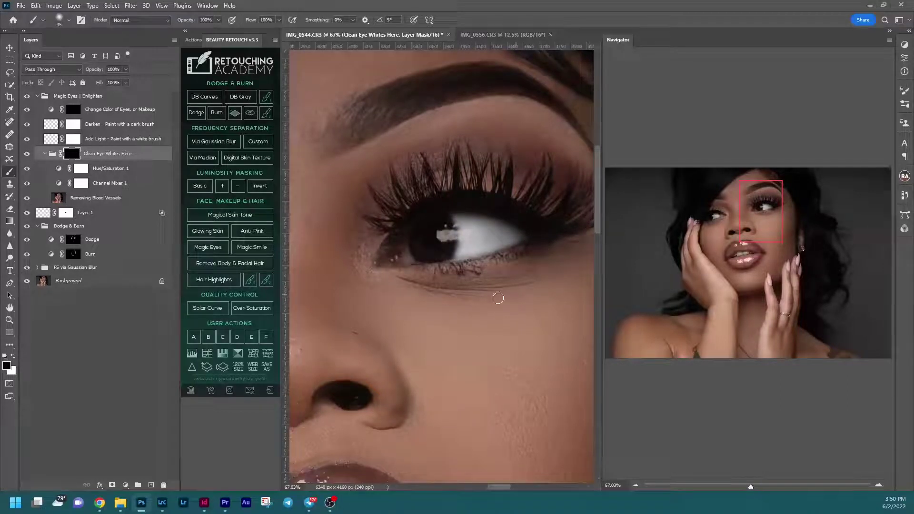
pyautogui.moveTo(432, 232)
pyautogui.mouseDown()
pyautogui.moveTo(446, 228)
pyautogui.moveTo(454, 249)
pyautogui.mouseUp()
pyautogui.press('x')
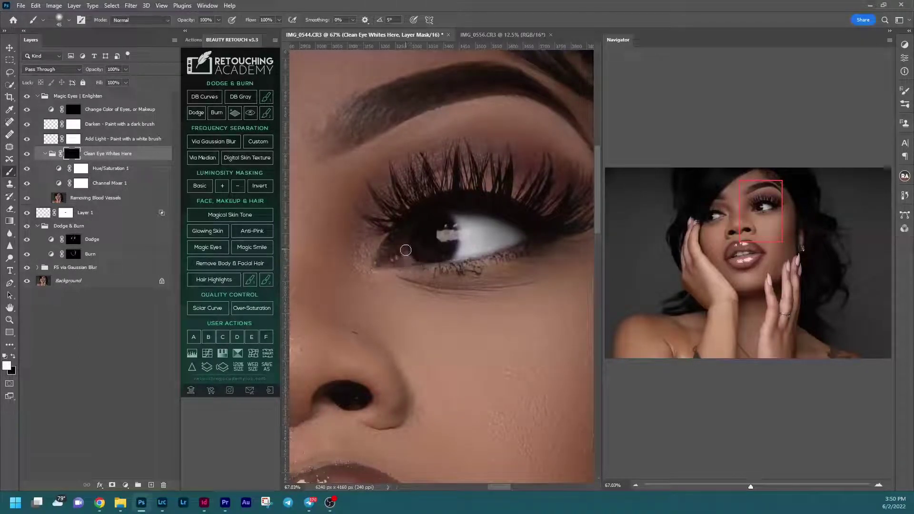
pyautogui.press('x')
pyautogui.scroll(5, 409, 248)
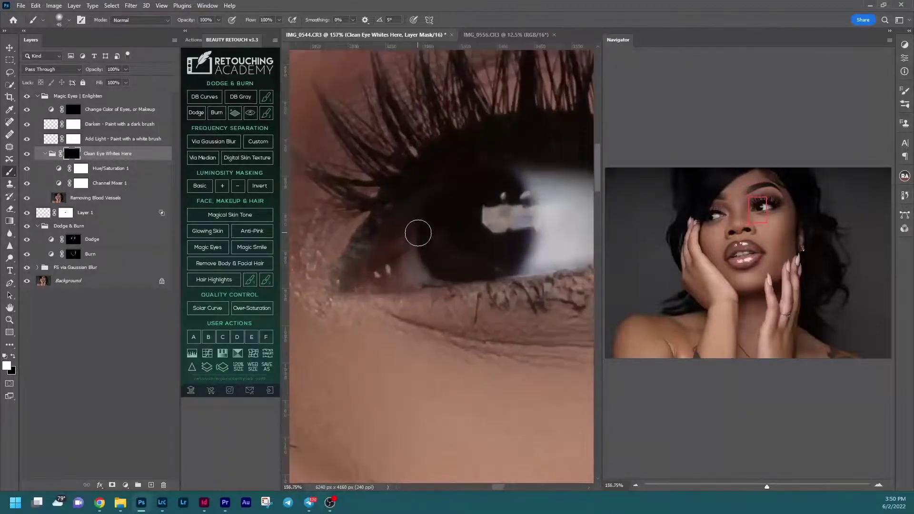
pyautogui.press('[')
pyautogui.press('[')
pyautogui.press('[')
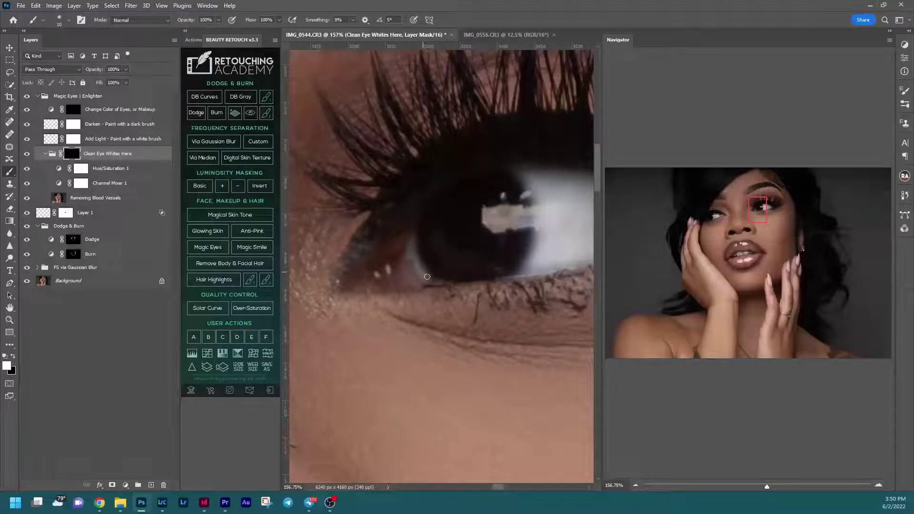
pyautogui.press(']')
pyautogui.press(']')
pyautogui.moveTo(407, 249)
pyautogui.mouseDown()
pyautogui.moveTo(416, 277)
pyautogui.moveTo(403, 275)
pyautogui.moveTo(422, 276)
pyautogui.moveTo(401, 280)
pyautogui.moveTo(398, 252)
pyautogui.moveTo(396, 278)
pyautogui.moveTo(414, 287)
pyautogui.moveTo(447, 286)
pyautogui.mouseUp()
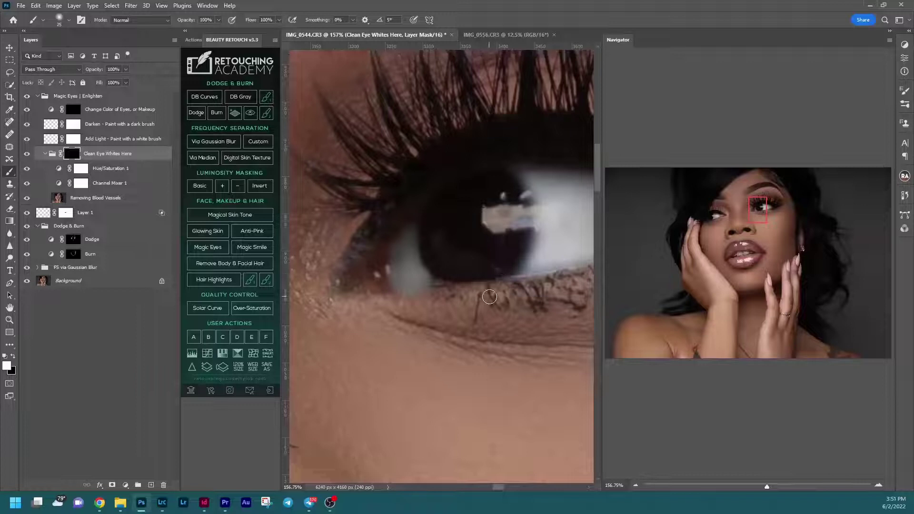
# Step: On the right-hand eye, mask out whitening under the iris with black and restore the upper eye white
pyautogui.scroll(-10, 490, 296)
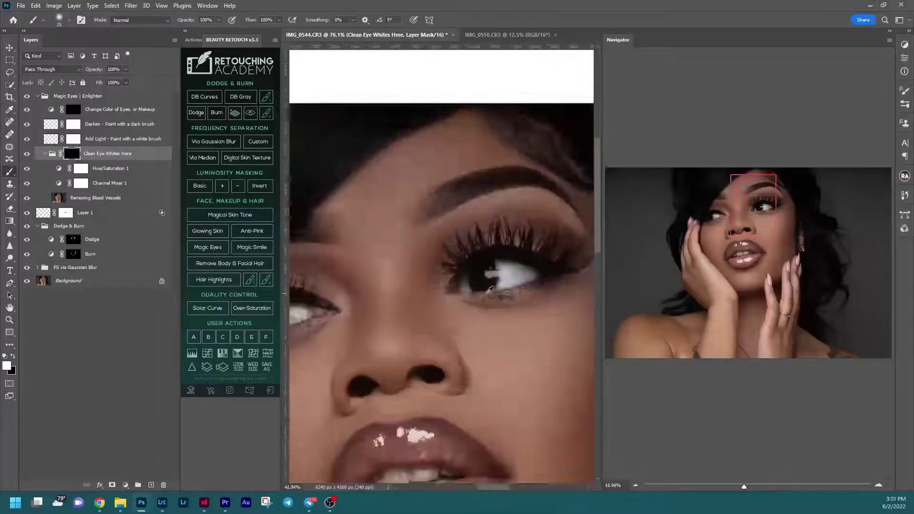
pyautogui.scroll(-3, 489, 290)
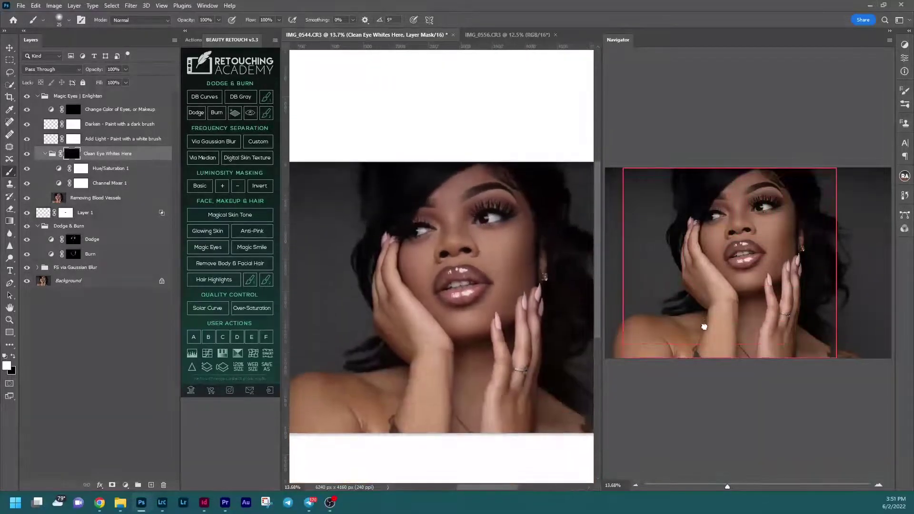
pyautogui.scroll(11, 468, 210)
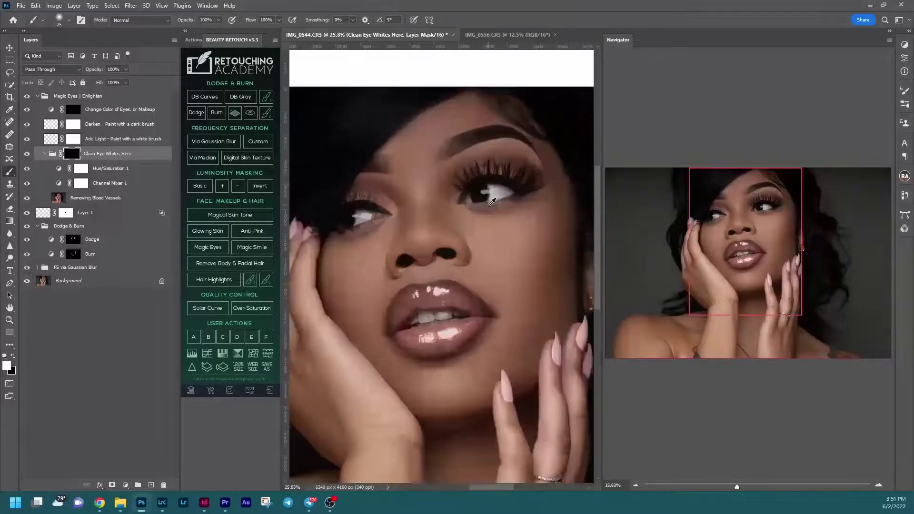
pyautogui.moveTo(767, 215); pyautogui.dragTo(763, 212)
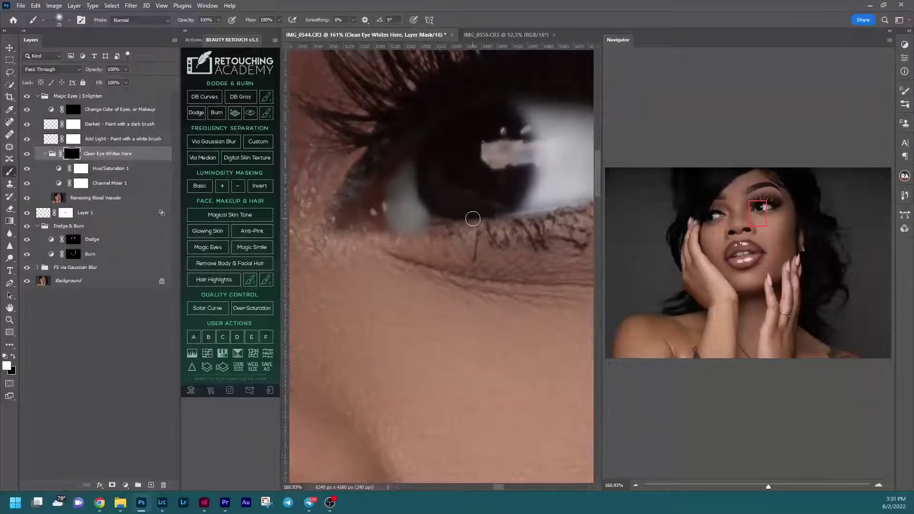
pyautogui.press('x')
pyautogui.moveTo(441, 223)
pyautogui.mouseDown()
pyautogui.moveTo(403, 230)
pyautogui.moveTo(434, 232)
pyautogui.mouseUp()
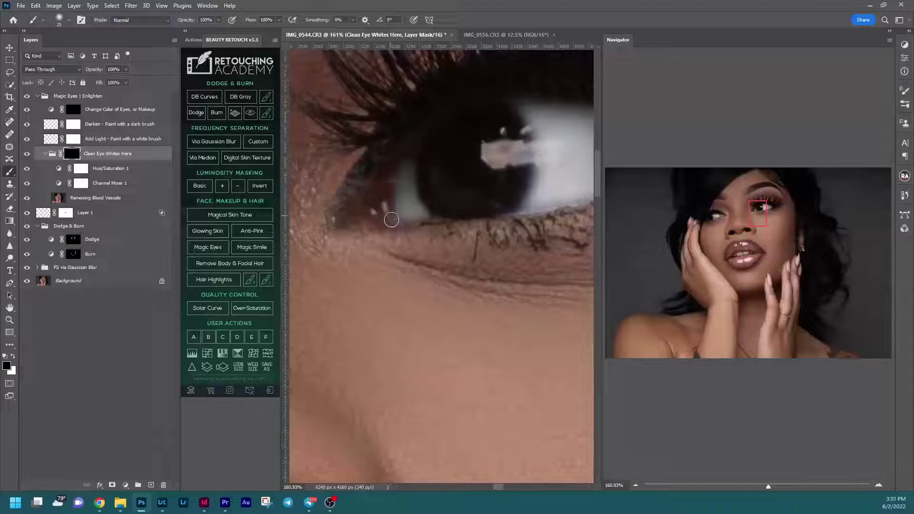
pyautogui.moveTo(414, 148)
pyautogui.mouseDown()
pyautogui.moveTo(383, 185)
pyautogui.moveTo(422, 145)
pyautogui.moveTo(424, 192)
pyautogui.moveTo(416, 169)
pyautogui.mouseUp()
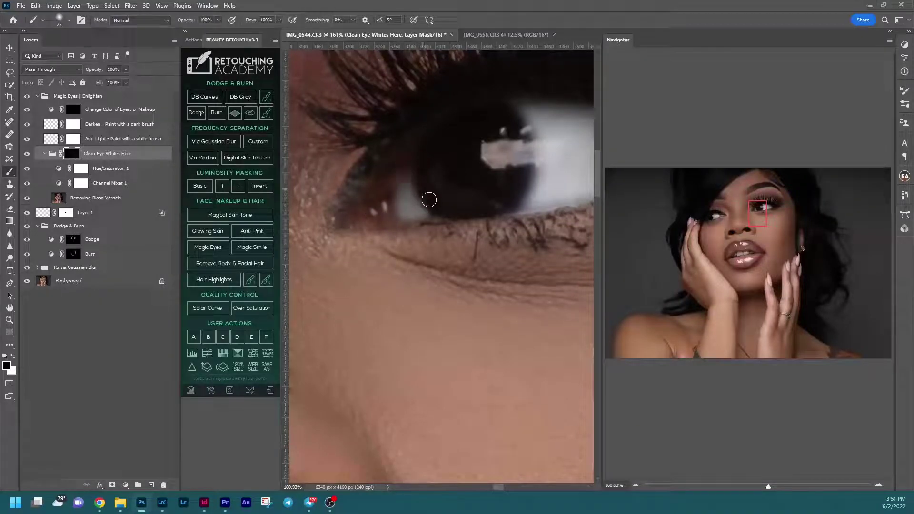
pyautogui.press('x')
pyautogui.moveTo(404, 202); pyautogui.dragTo(414, 155)
pyautogui.press('x')
# Step: Whiten a band across the left-hand eye's white on the Clean Eye Whites Here mask
pyautogui.moveTo(755, 208); pyautogui.dragTo(713, 211)
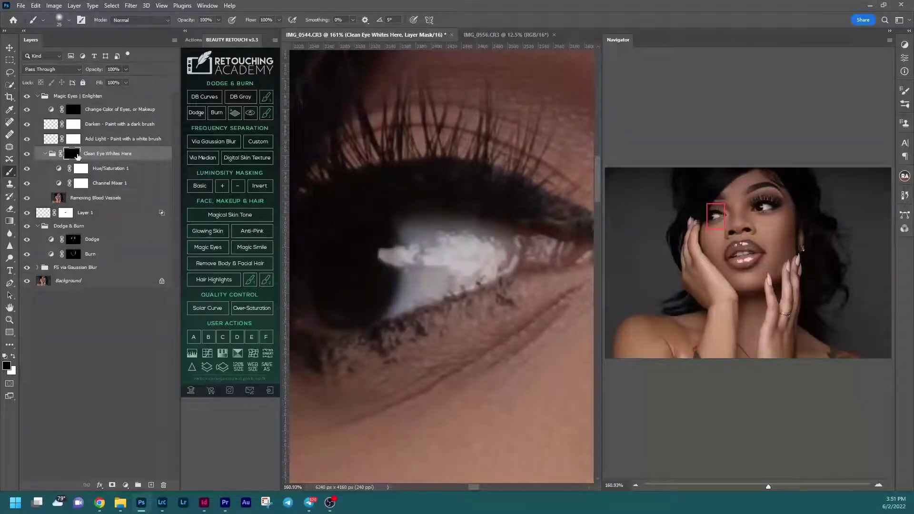
pyautogui.press('x')
pyautogui.moveTo(404, 231)
pyautogui.mouseDown()
pyautogui.moveTo(411, 282)
pyautogui.moveTo(396, 309)
pyautogui.moveTo(490, 272)
pyautogui.moveTo(505, 237)
pyautogui.moveTo(505, 263)
pyautogui.moveTo(506, 230)
pyautogui.moveTo(409, 223)
pyautogui.moveTo(487, 231)
pyautogui.moveTo(411, 231)
pyautogui.moveTo(488, 223)
pyautogui.moveTo(423, 234)
pyautogui.moveTo(467, 235)
pyautogui.moveTo(428, 247)
pyautogui.moveTo(426, 260)
pyautogui.moveTo(425, 239)
pyautogui.moveTo(420, 284)
pyautogui.moveTo(447, 238)
pyautogui.moveTo(483, 256)
pyautogui.mouseUp()
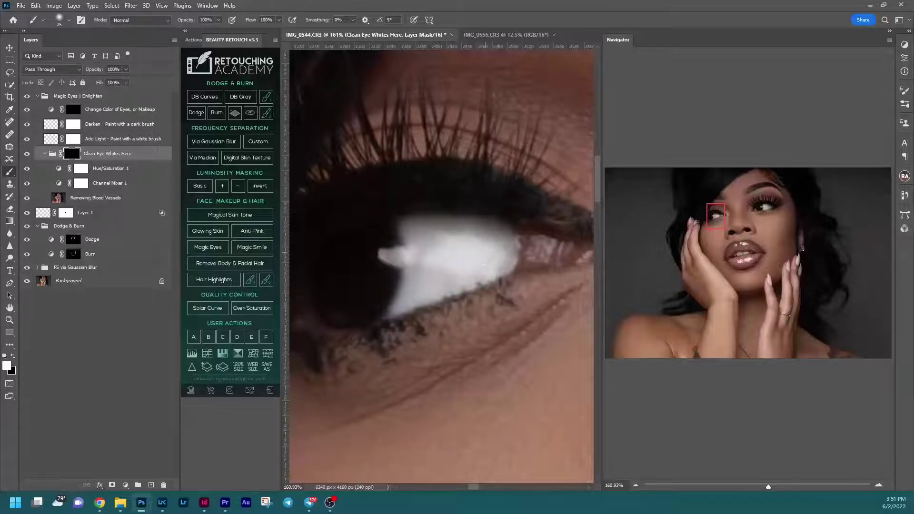
pyautogui.press('x')
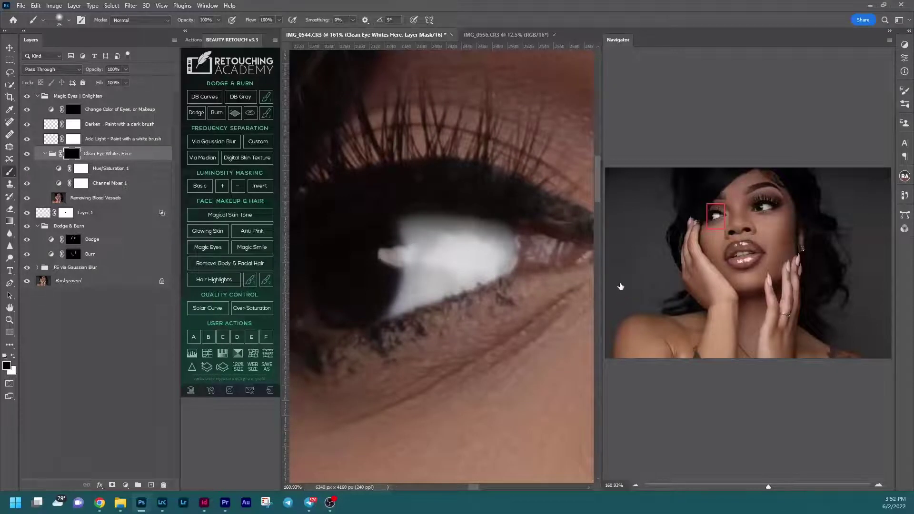
# Step: Select the Add Light layer with white as the painting colour
pyautogui.moveTo(698, 238); pyautogui.dragTo(711, 220)
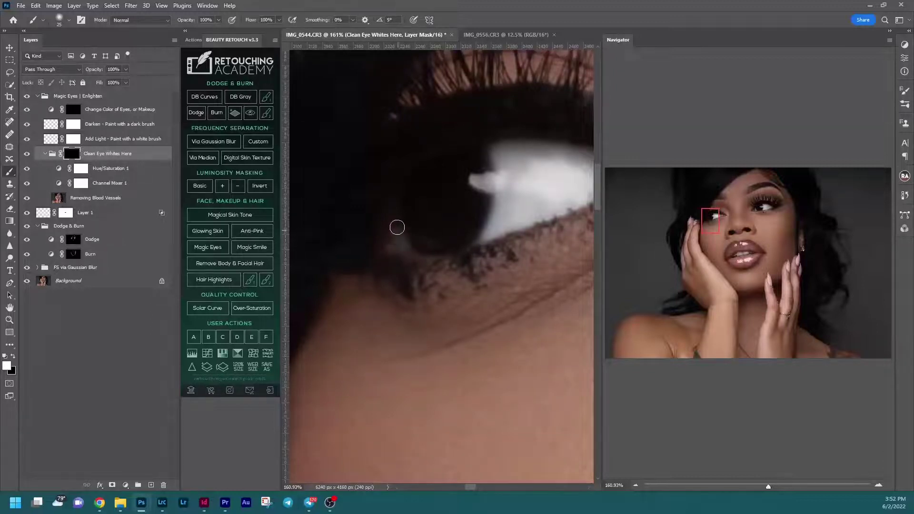
pyautogui.press('x')
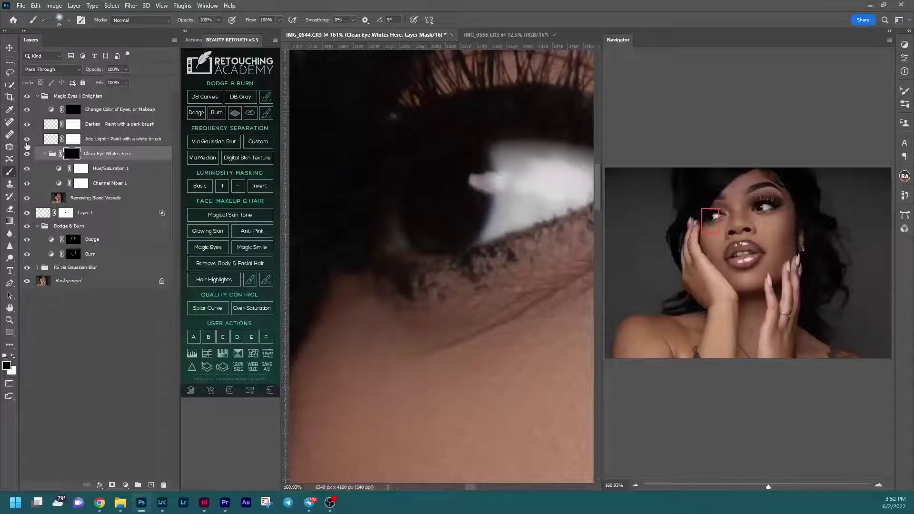
pyautogui.click(45, 140)
pyautogui.press('x')
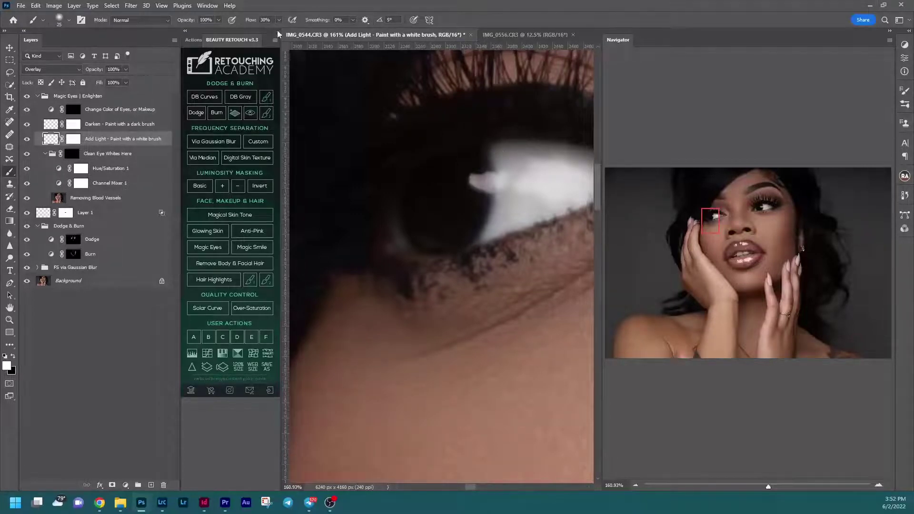
# Step: With a 32 px brush, brighten and enlarge one eye's catchlight and lighten its lower iris
pyautogui.rightClick(467, 173)
pyautogui.press('Escape')
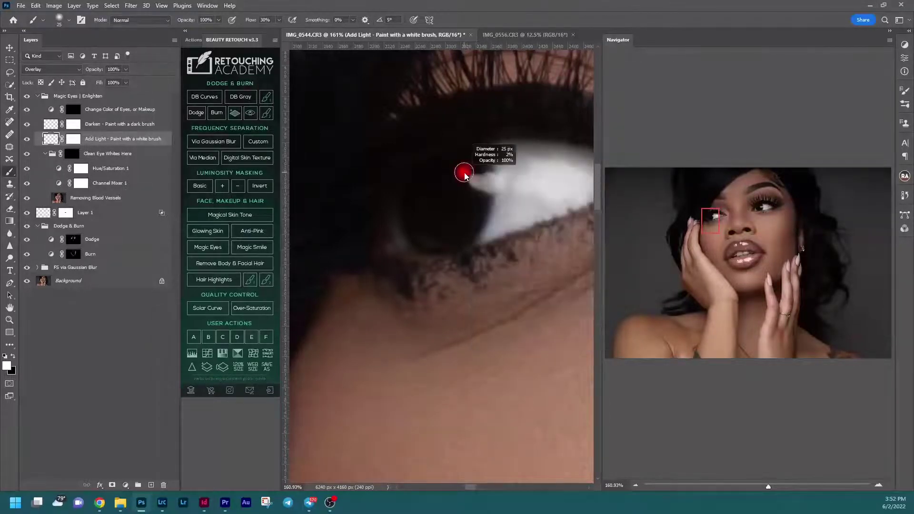
pyautogui.click(473, 178)
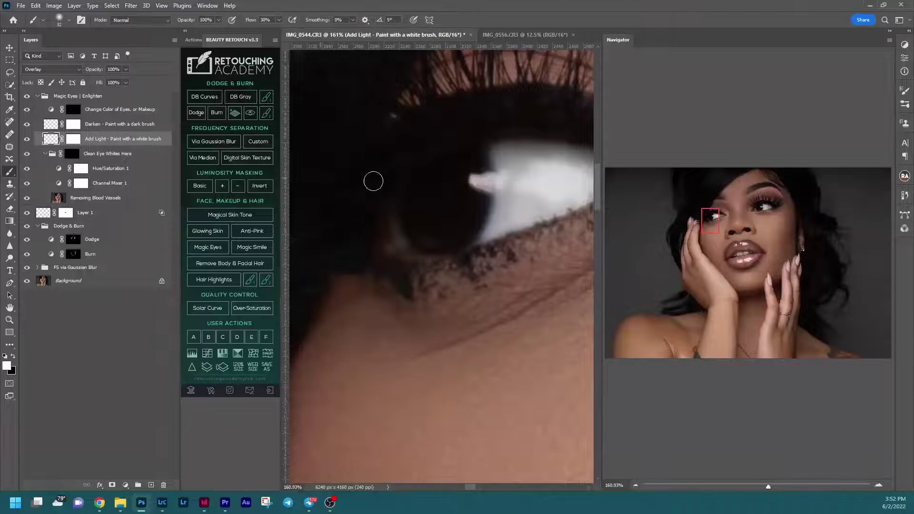
pyautogui.moveTo(494, 184); pyautogui.dragTo(499, 192)
pyautogui.moveTo(446, 217); pyautogui.dragTo(425, 239)
# Step: Lighten the iris of the other eye on the Add Light layer
pyautogui.moveTo(718, 222); pyautogui.dragTo(770, 217)
pyautogui.moveTo(476, 181)
pyautogui.mouseDown()
pyautogui.moveTo(389, 169)
pyautogui.moveTo(367, 153)
pyautogui.moveTo(404, 171)
pyautogui.moveTo(462, 156)
pyautogui.moveTo(440, 149)
pyautogui.moveTo(421, 126)
pyautogui.moveTo(430, 141)
pyautogui.moveTo(432, 117)
pyautogui.moveTo(435, 130)
pyautogui.moveTo(460, 124)
pyautogui.moveTo(460, 134)
pyautogui.moveTo(458, 104)
pyautogui.moveTo(426, 117)
pyautogui.mouseUp()
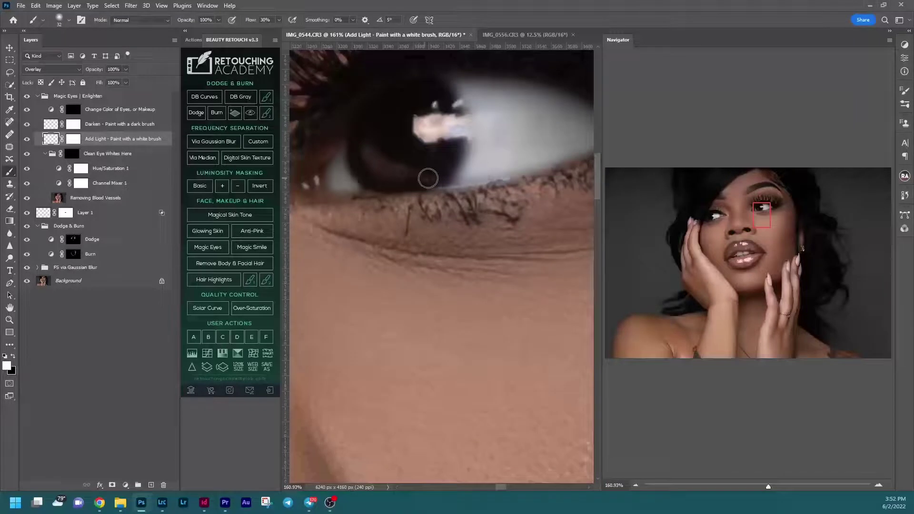
pyautogui.moveTo(735, 217); pyautogui.dragTo(714, 215)
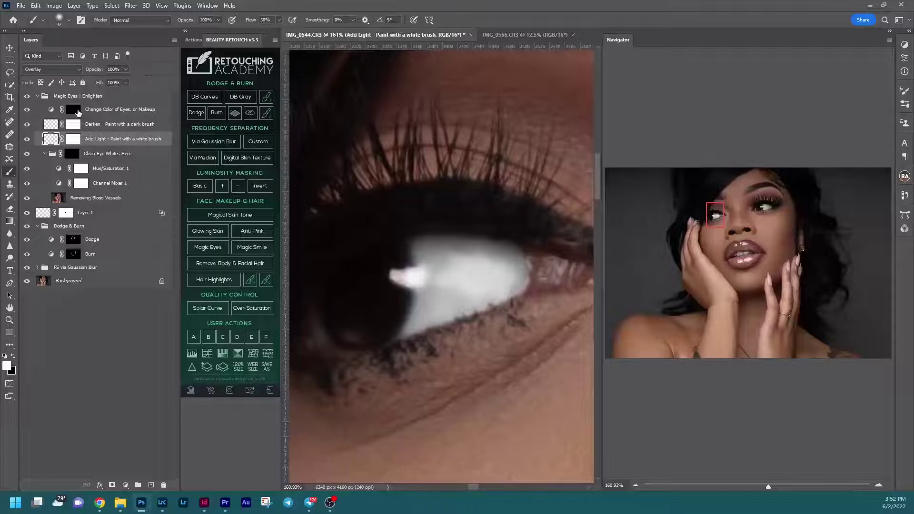
pyautogui.moveTo(714, 223)
pyautogui.mouseDown()
pyautogui.moveTo(759, 216)
pyautogui.moveTo(723, 233)
pyautogui.moveTo(731, 233)
pyautogui.moveTo(757, 220)
pyautogui.moveTo(711, 224)
pyautogui.mouseUp()
# Step: Fit the photo with Ctrl+0 and toggle the Magic Eyes | Enlighten group to compare the eyes
pyautogui.hotkey('ctrl', '0')
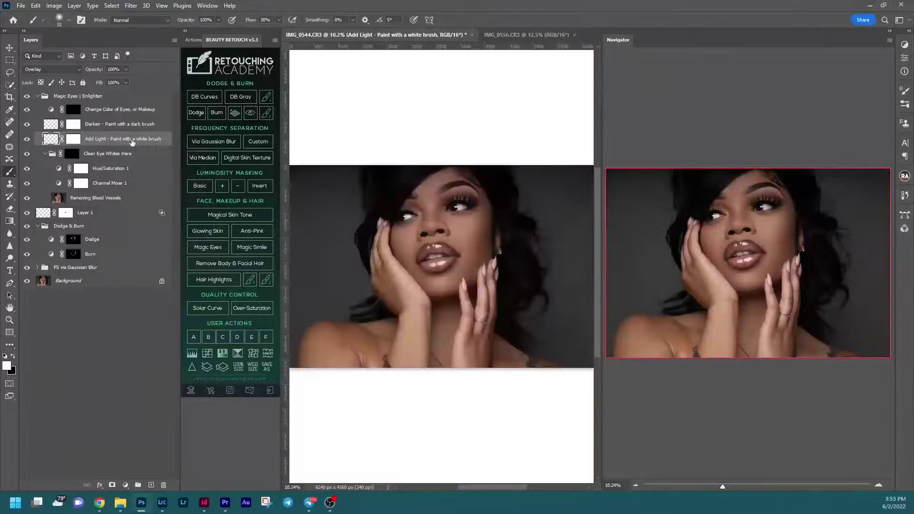
pyautogui.click(27, 97)
pyautogui.click(27, 97)
pyautogui.click(27, 98)
pyautogui.click(27, 98)
pyautogui.click(27, 97)
pyautogui.click(28, 100)
pyautogui.click(28, 99)
pyautogui.click(27, 99)
# Step: Finish the comparison and run Magic Smile on the Magic Eyes | Enlighten group to add the teeth group
pyautogui.click(28, 100)
pyautogui.click(27, 100)
pyautogui.click(74, 98)
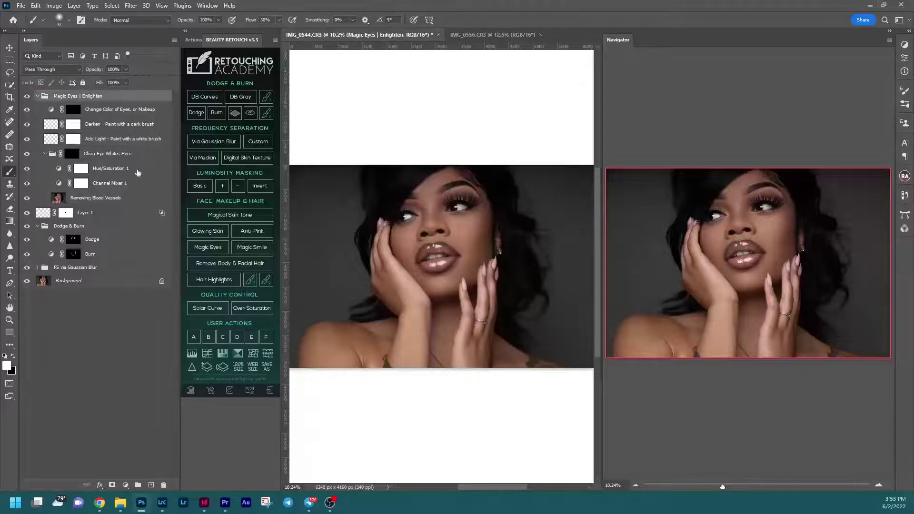
pyautogui.click(259, 250)
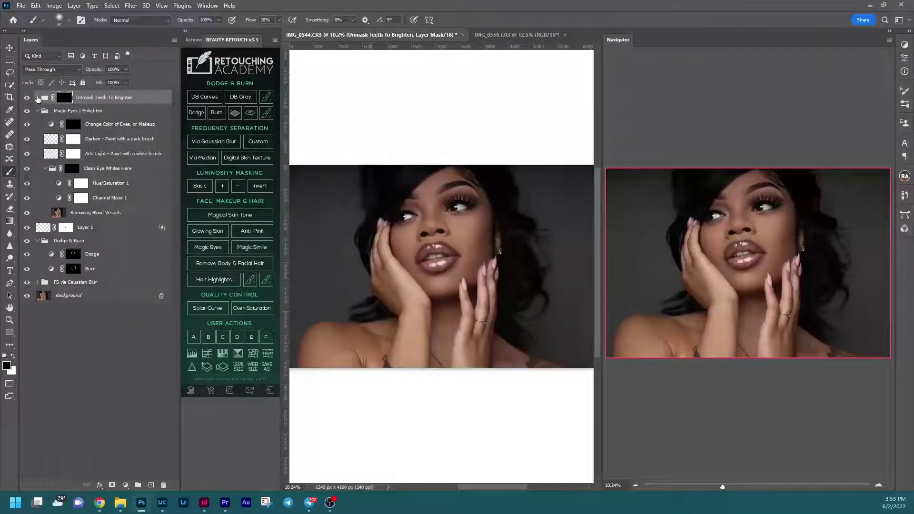
# Step: Expand the Unmask Teeth To Brighten group and zoom to about 74% on the lips and teeth
pyautogui.click(38, 97)
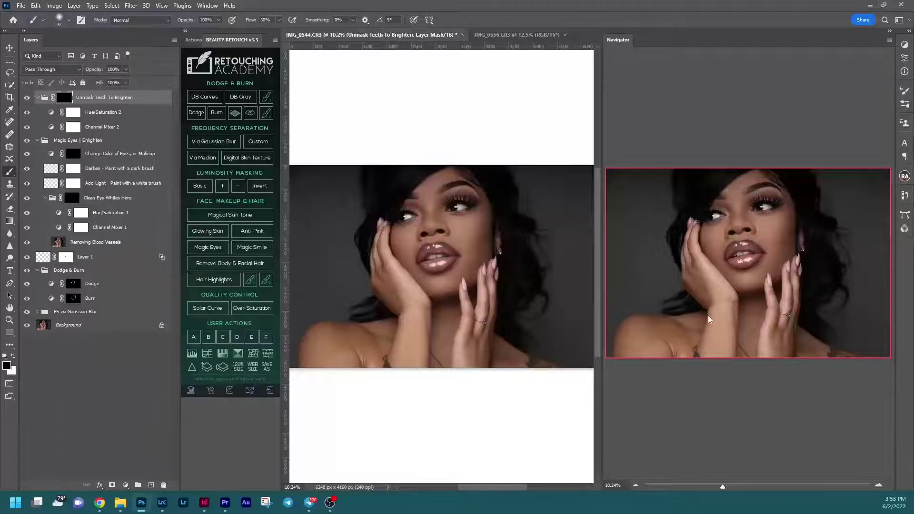
pyautogui.click(744, 486)
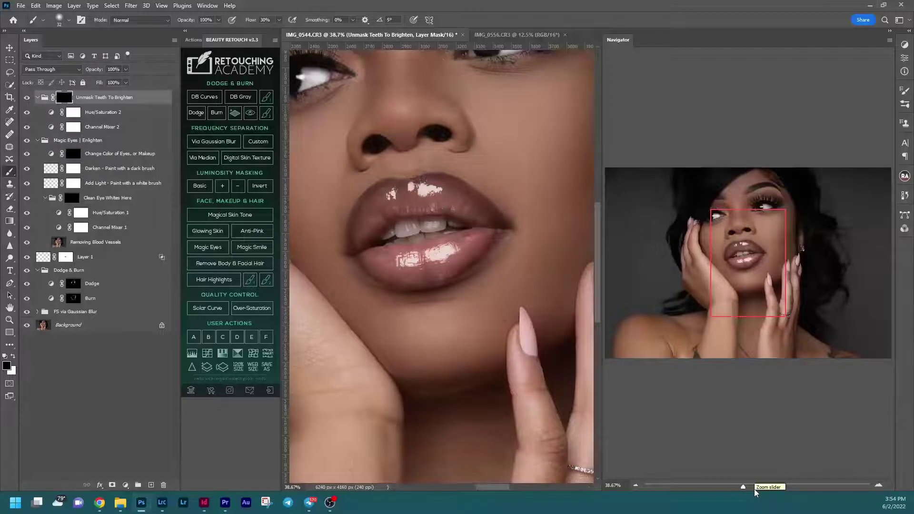
pyautogui.click(754, 487)
pyautogui.moveTo(750, 253); pyautogui.dragTo(744, 249)
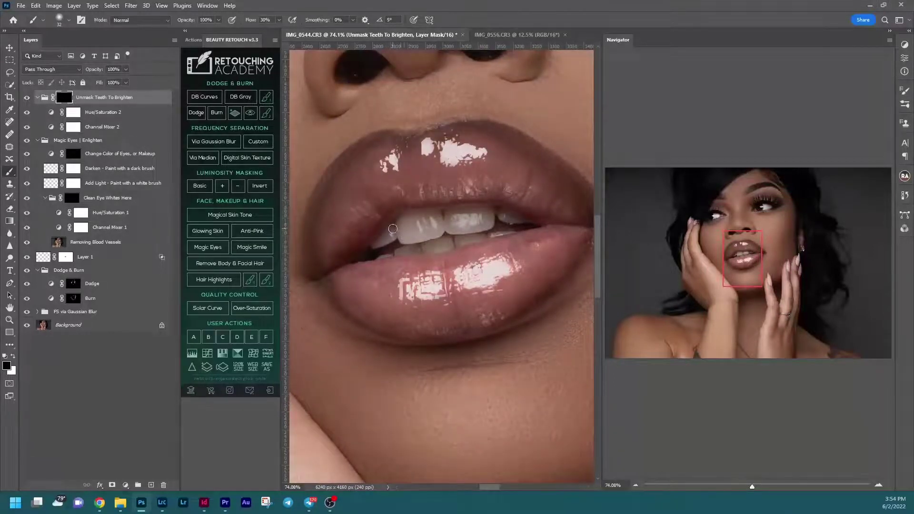
# Step: Paint white at 100% flow over the upper and lower teeth on the mask
pyautogui.press('x')
pyautogui.hotkey('shift', '0')
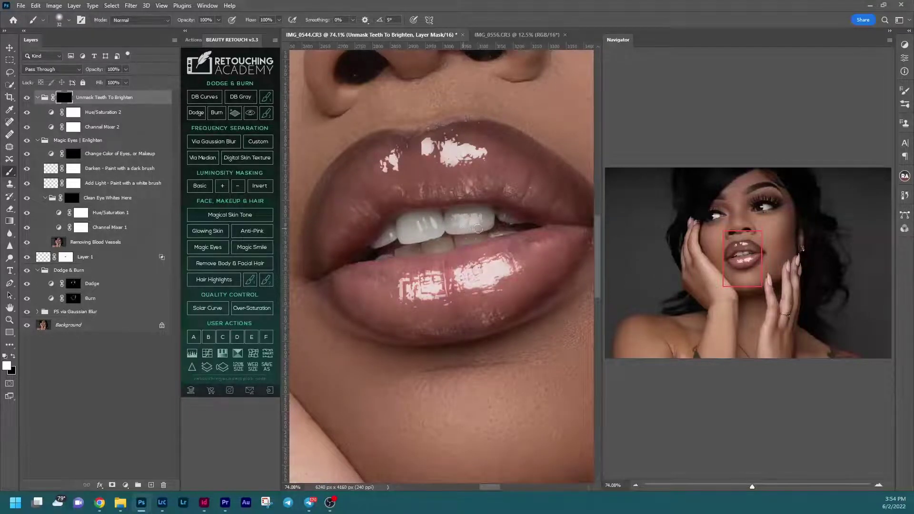
pyautogui.moveTo(490, 210)
pyautogui.mouseDown()
pyautogui.moveTo(498, 252)
pyautogui.moveTo(508, 222)
pyautogui.moveTo(501, 214)
pyautogui.moveTo(522, 222)
pyautogui.mouseUp()
pyautogui.moveTo(442, 220)
pyautogui.mouseDown()
pyautogui.moveTo(459, 240)
pyautogui.moveTo(451, 246)
pyautogui.moveTo(520, 237)
pyautogui.moveTo(456, 241)
pyautogui.moveTo(473, 236)
pyautogui.moveTo(380, 258)
pyautogui.moveTo(445, 231)
pyautogui.mouseUp()
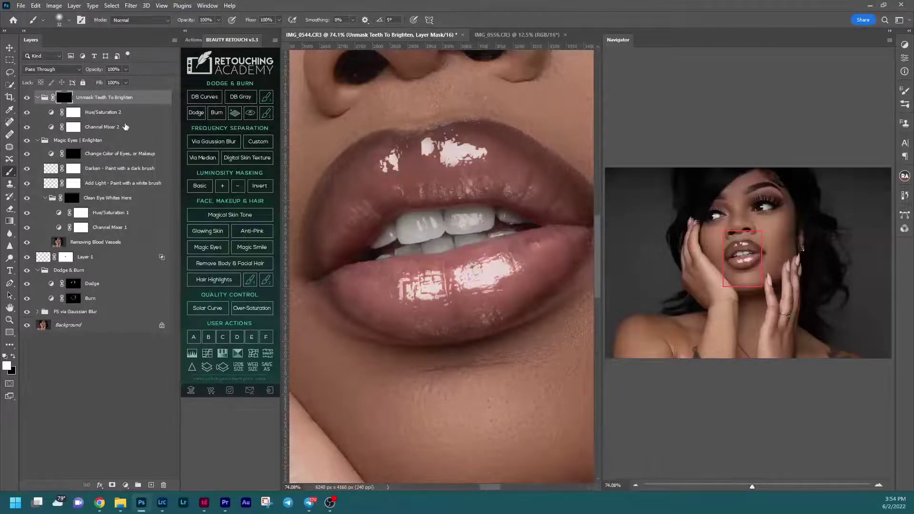
pyautogui.click(49, 112)
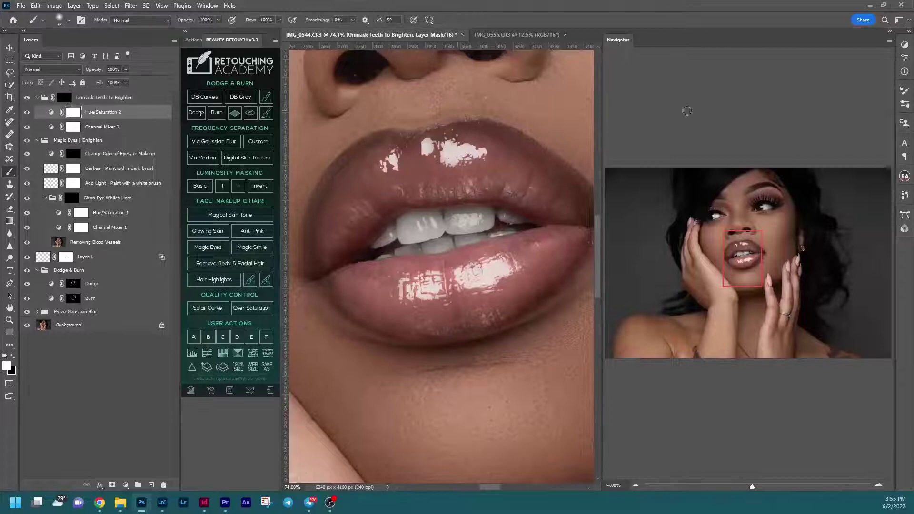
# Step: Lower Hue/Saturation 2's saturation for the teeth to -49 and close its properties
pyautogui.click(904, 58)
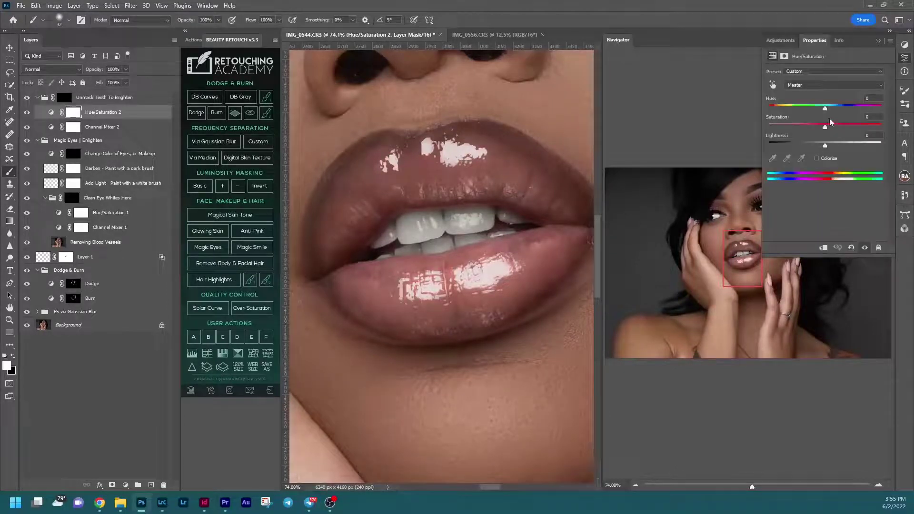
pyautogui.moveTo(825, 127)
pyautogui.mouseDown()
pyautogui.moveTo(785, 128)
pyautogui.moveTo(824, 124)
pyautogui.mouseUp()
pyautogui.click(878, 41)
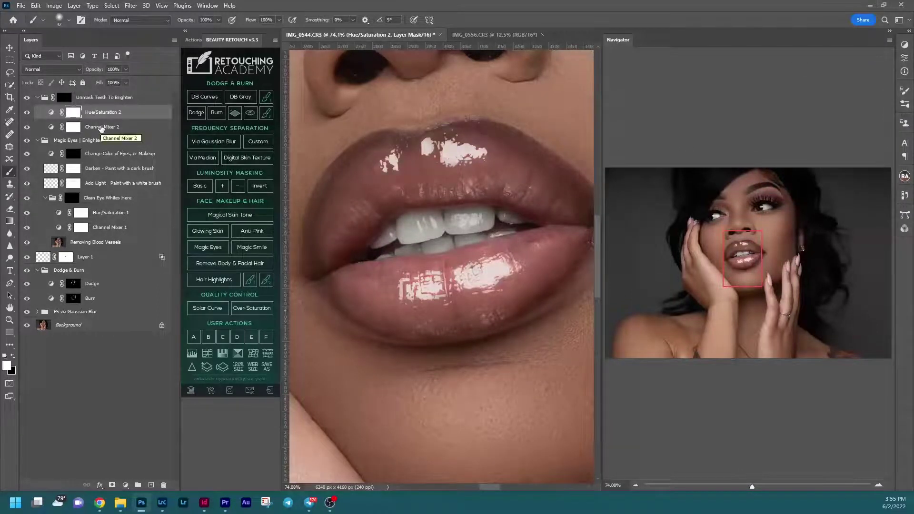
# Step: Fit the photo in the window and collapse the Magic Eyes, Dodge & Burn and teeth groups
pyautogui.hotkey('ctrl', '0')
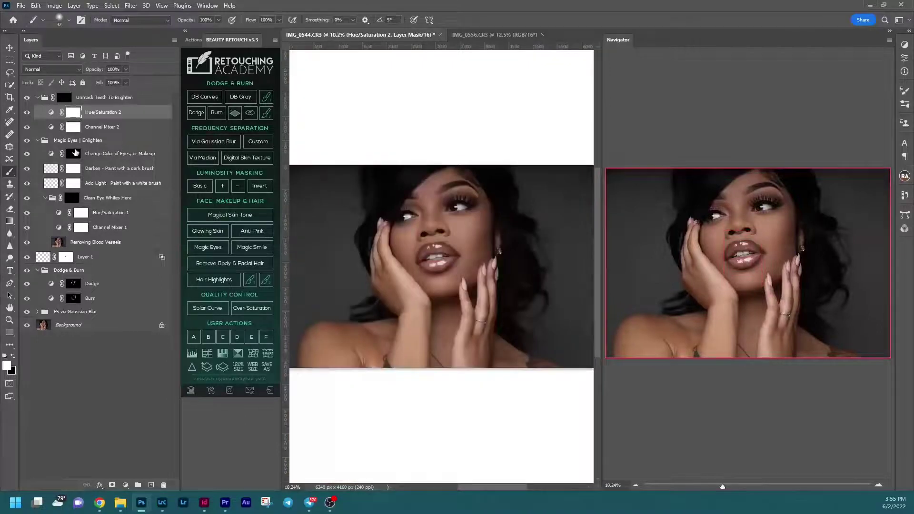
pyautogui.click(37, 140)
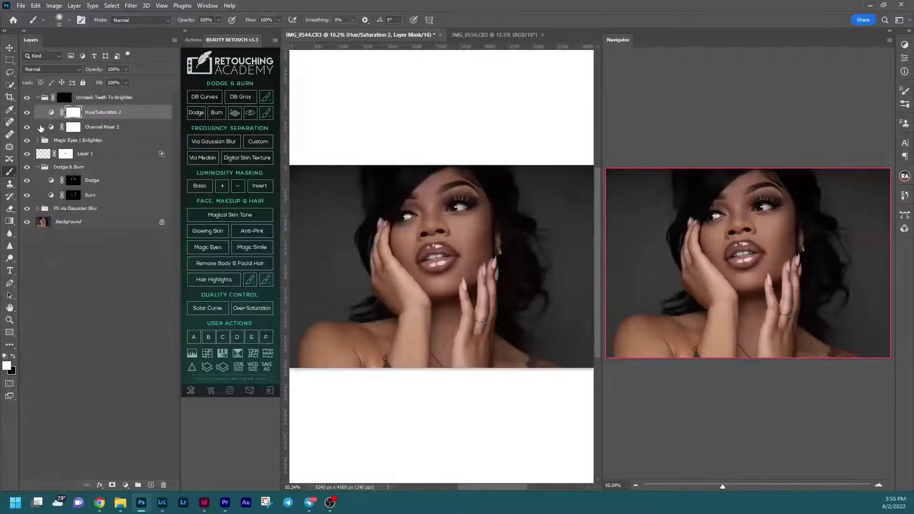
pyautogui.click(38, 167)
pyautogui.click(38, 97)
# Step: Toggle the teeth whitening, then Alt-click the Background visibility to compare before and after
pyautogui.click(27, 97)
pyautogui.click(27, 97)
pyautogui.click(27, 110)
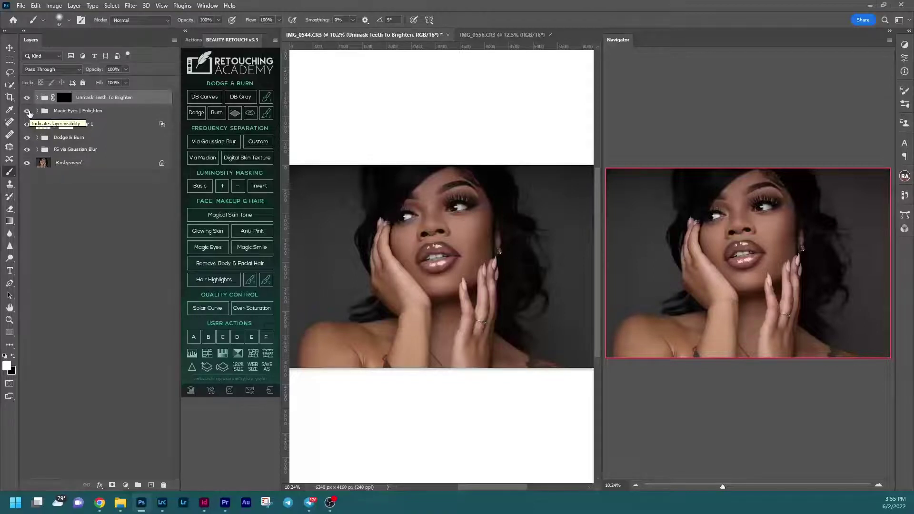
pyautogui.keyDown('alt'); pyautogui.click(27, 160); pyautogui.keyUp('alt')
pyautogui.keyDown('alt'); pyautogui.click(27, 160); pyautogui.keyUp('alt')
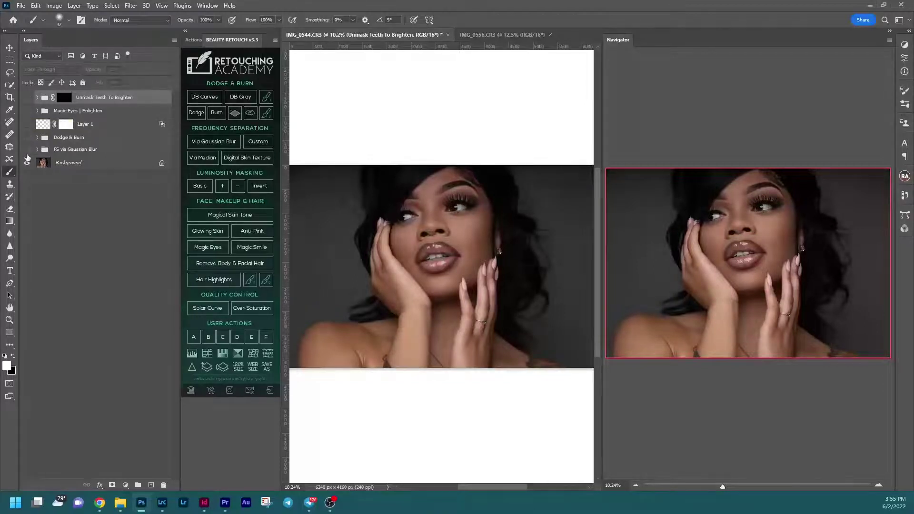
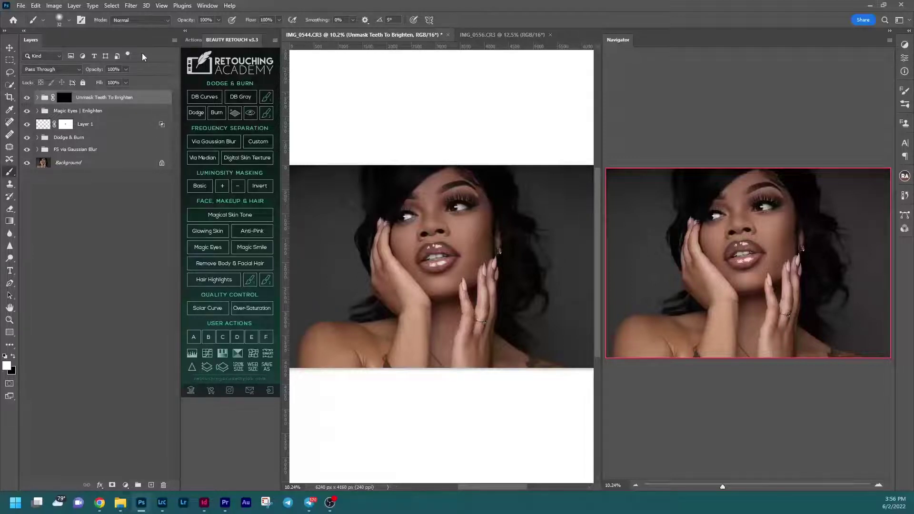
# Step: Glance at the Actions list, return to Beauty Retouch, and show the Adjustments panel
pyautogui.click(195, 38)
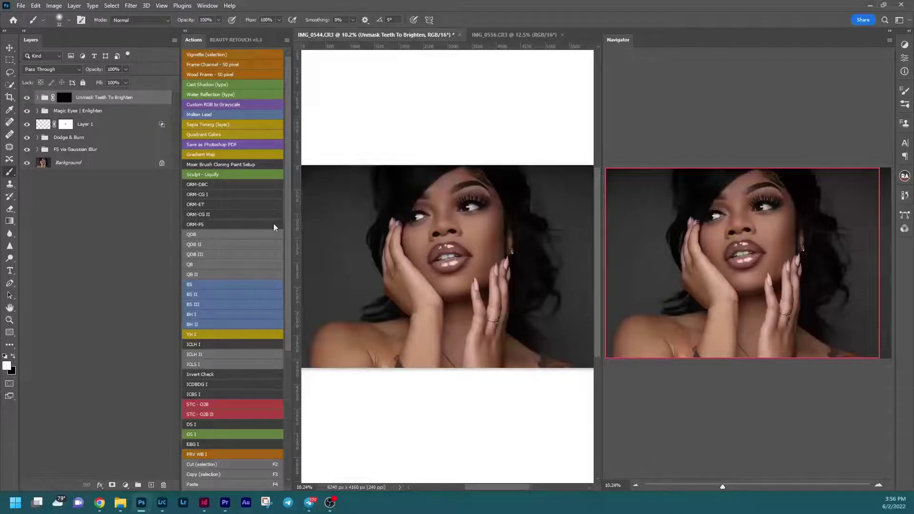
pyautogui.click(233, 40)
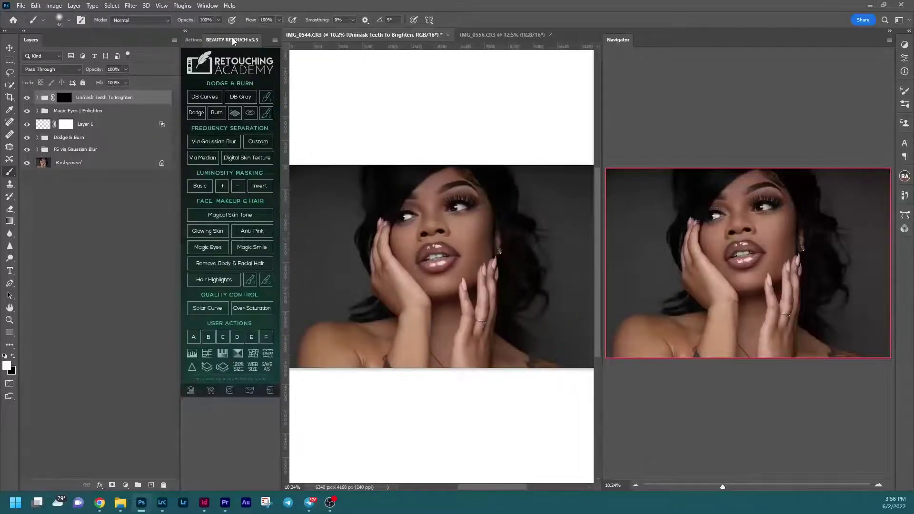
pyautogui.click(905, 44)
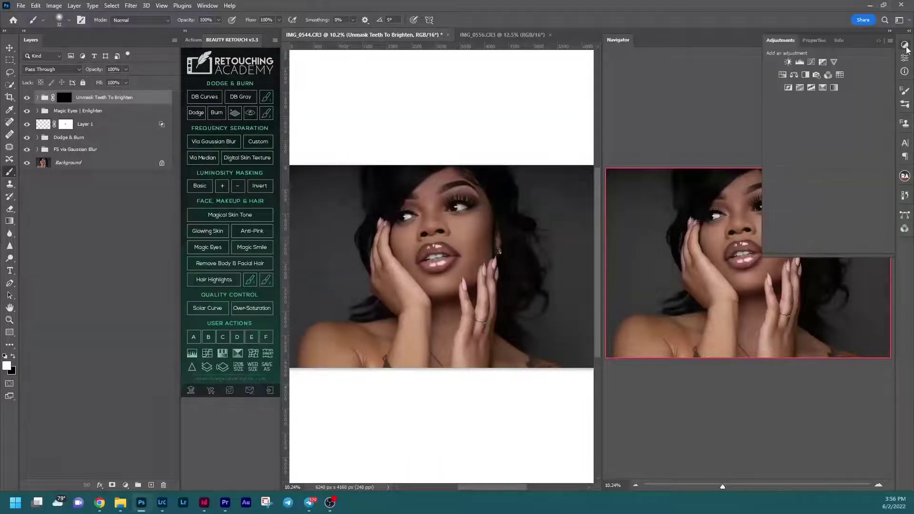
# Step: Add a Curves layer, lifting midtones and highlights with a low shadow point at Input 40, Output 52
pyautogui.click(812, 61)
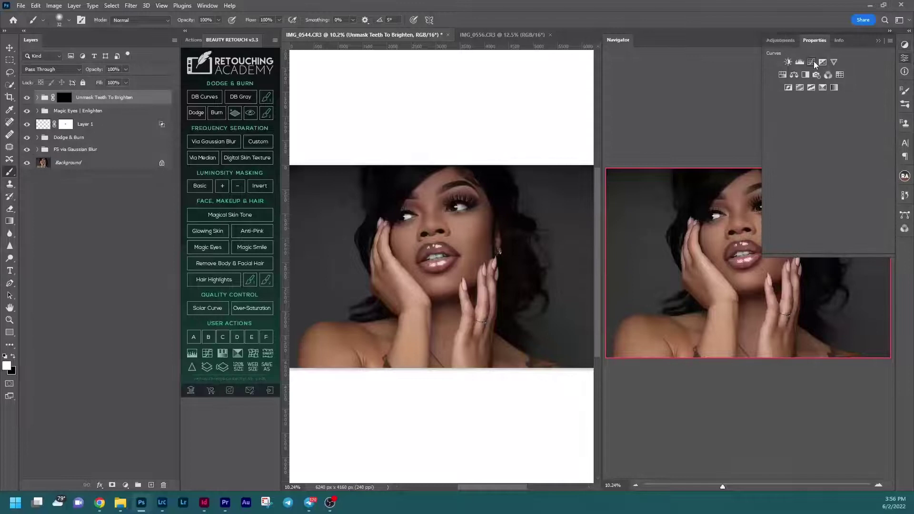
pyautogui.moveTo(856, 119); pyautogui.dragTo(847, 110)
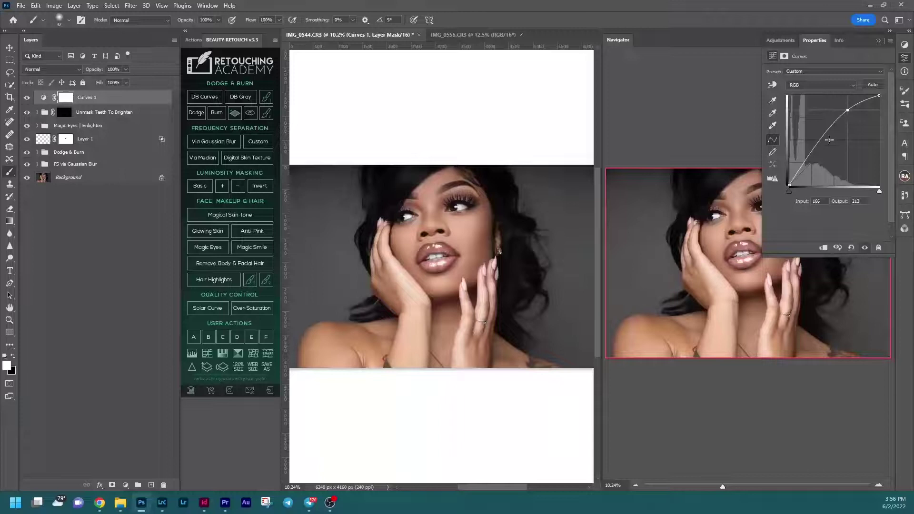
pyautogui.moveTo(802, 164); pyautogui.dragTo(804, 167)
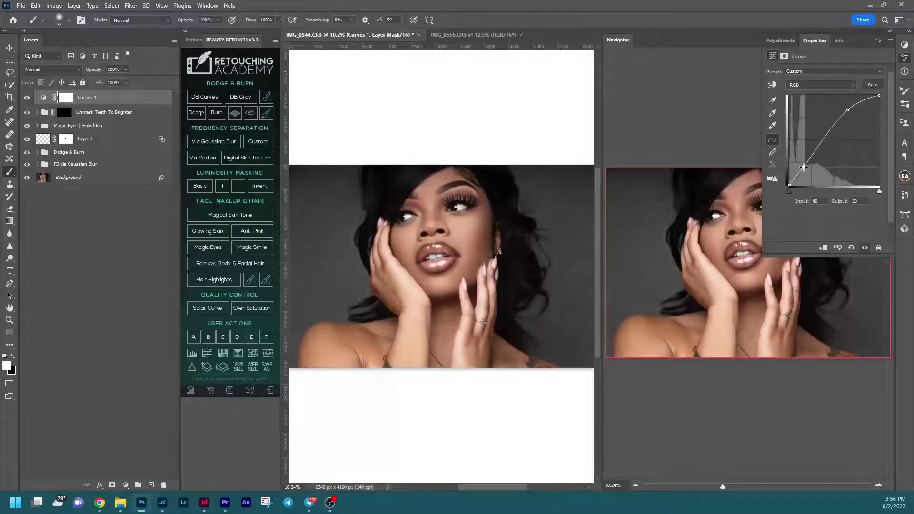
pyautogui.moveTo(804, 167); pyautogui.dragTo(803, 166)
pyautogui.moveTo(179, 221); pyautogui.dragTo(143, 215)
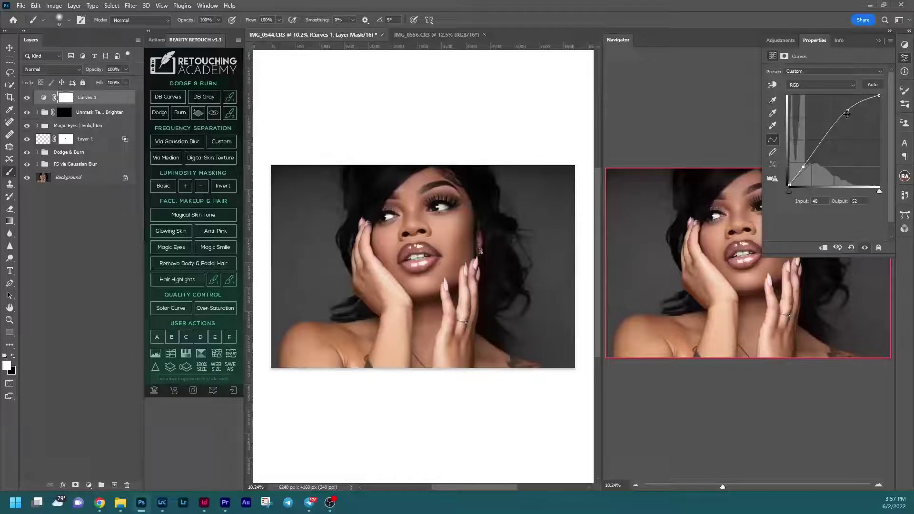
pyautogui.moveTo(847, 115); pyautogui.dragTo(847, 111)
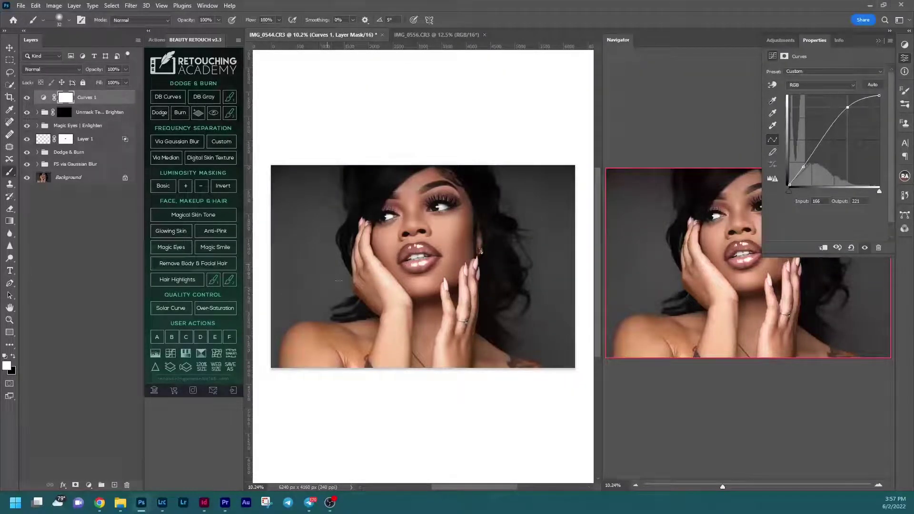
# Step: Split Curves 1's Blend If Underlying Layer black slider to 53/220 in Blending Options
pyautogui.click(110, 100)
pyautogui.doubleClick(111, 99)
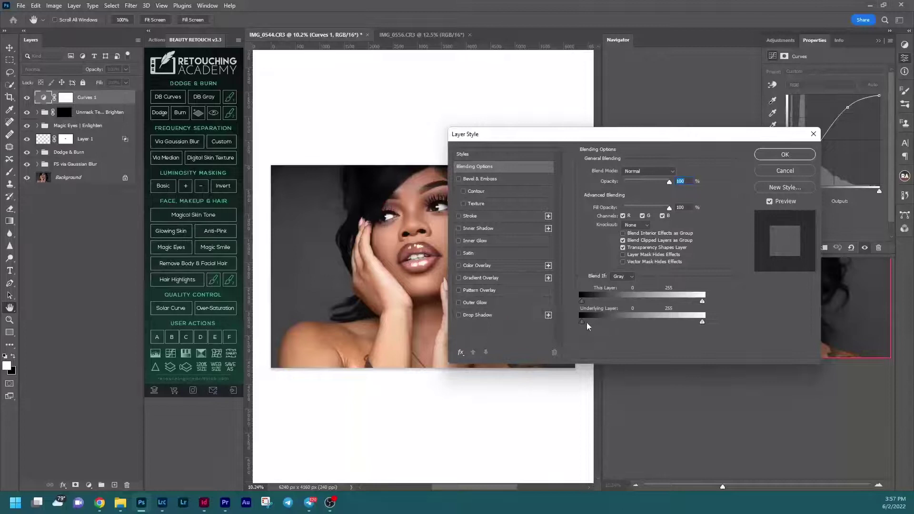
pyautogui.moveTo(579, 136); pyautogui.dragTo(624, 143)
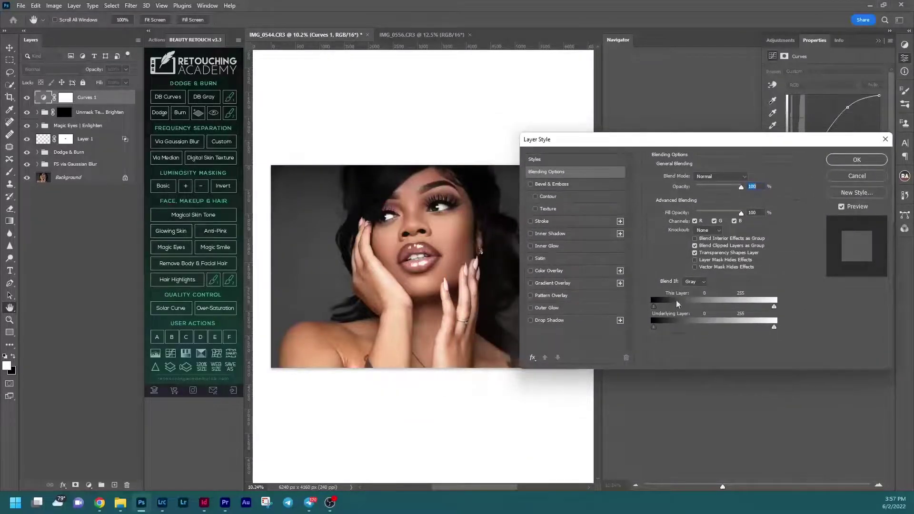
pyautogui.moveTo(653, 331); pyautogui.dragTo(687, 331)
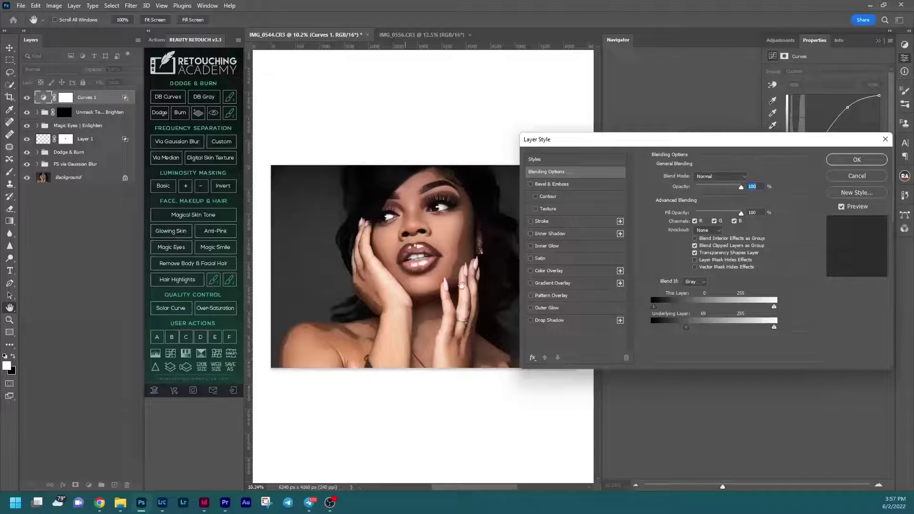
pyautogui.moveTo(687, 329); pyautogui.dragTo(702, 329)
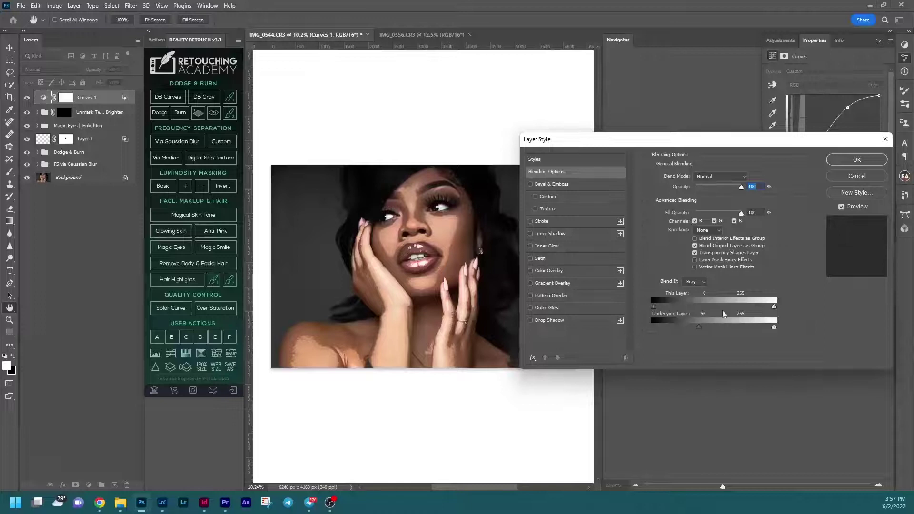
pyautogui.press('alt')
pyautogui.moveTo(702, 328); pyautogui.dragTo(759, 330)
pyautogui.moveTo(689, 328)
pyautogui.mouseDown()
pyautogui.moveTo(675, 329)
pyautogui.moveTo(693, 328)
pyautogui.moveTo(679, 321)
pyautogui.mouseUp()
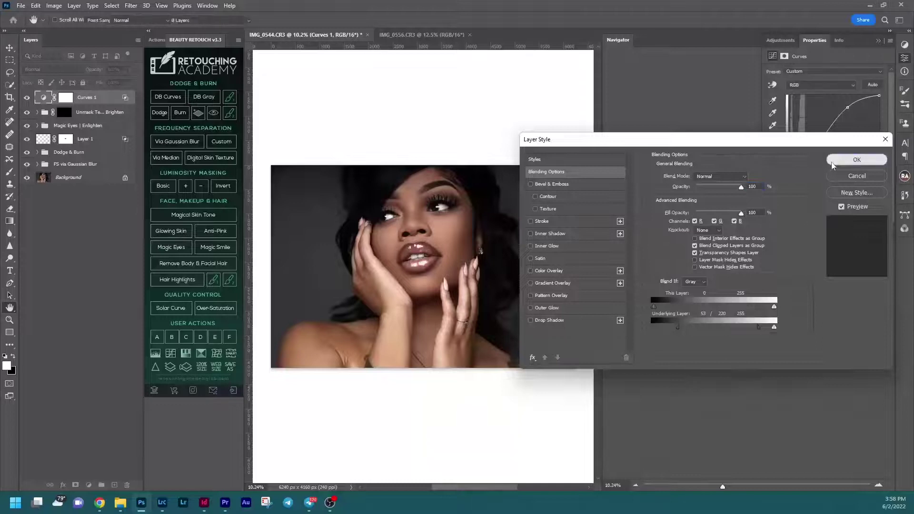
pyautogui.click(857, 160)
pyautogui.press('b')
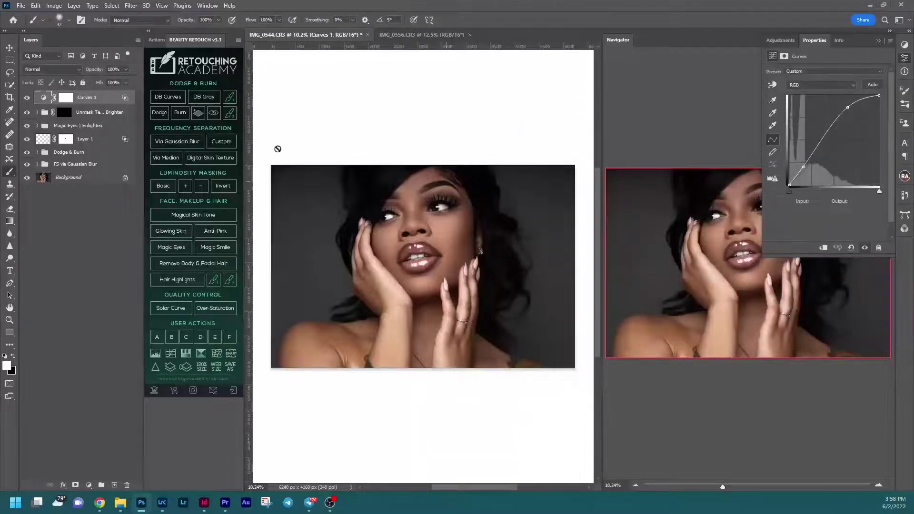
# Step: Toggle Curves 1 off and on twice to compare before and after
pyautogui.click(27, 98)
pyautogui.click(27, 98)
pyautogui.click(27, 98)
pyautogui.click(27, 98)
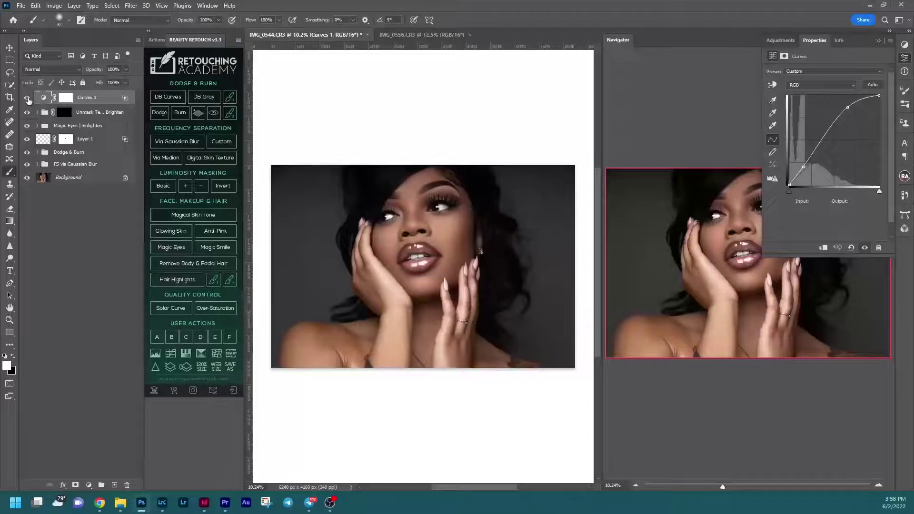
# Step: Reset Curves 1's split Underlying Layer black slider to 45/128 and apply it
pyautogui.doubleClick(119, 100)
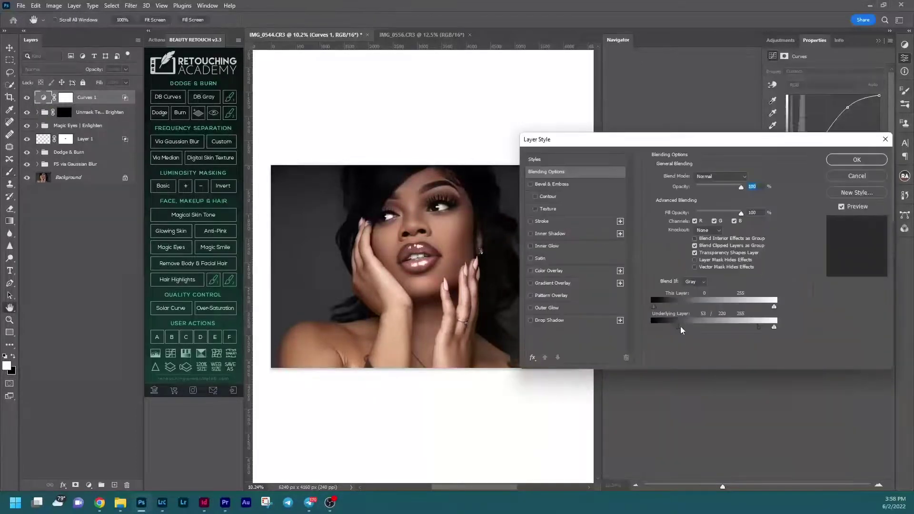
pyautogui.moveTo(681, 330); pyautogui.dragTo(700, 330)
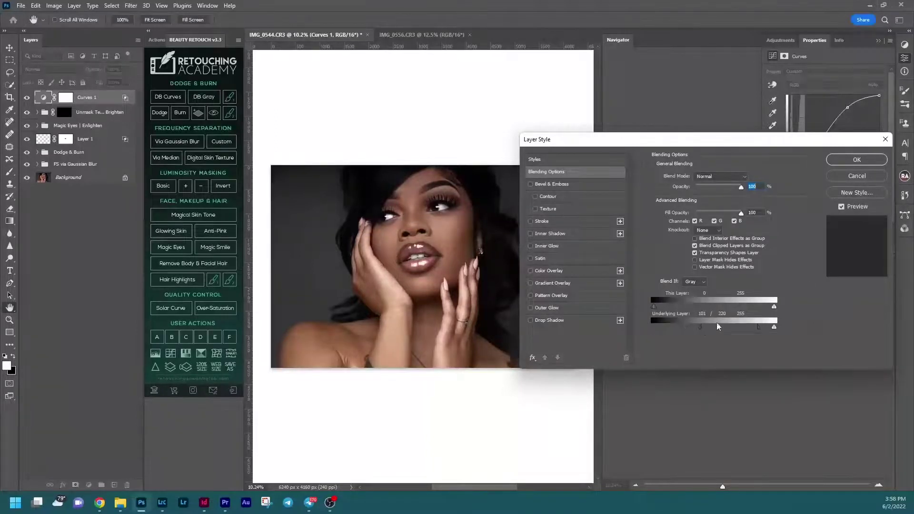
pyautogui.moveTo(756, 331); pyautogui.dragTo(705, 331)
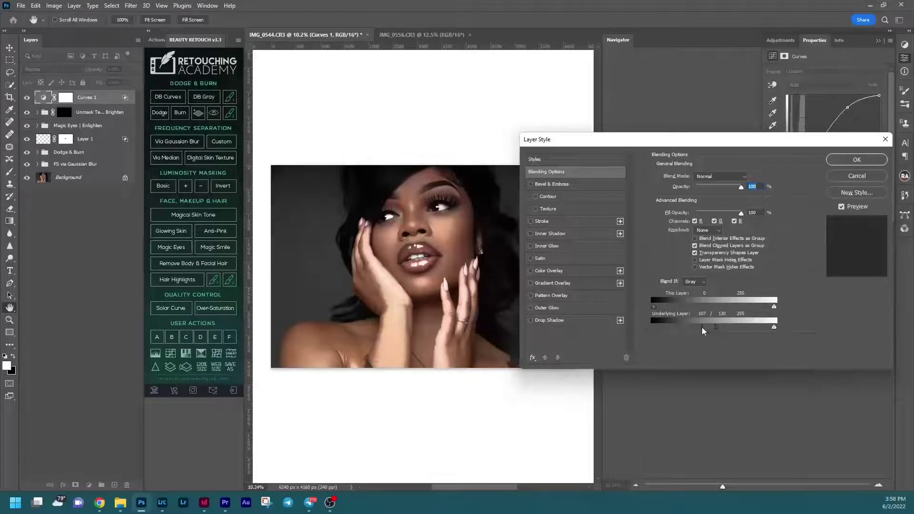
pyautogui.moveTo(716, 330)
pyautogui.mouseDown()
pyautogui.moveTo(676, 329)
pyautogui.moveTo(719, 330)
pyautogui.mouseUp()
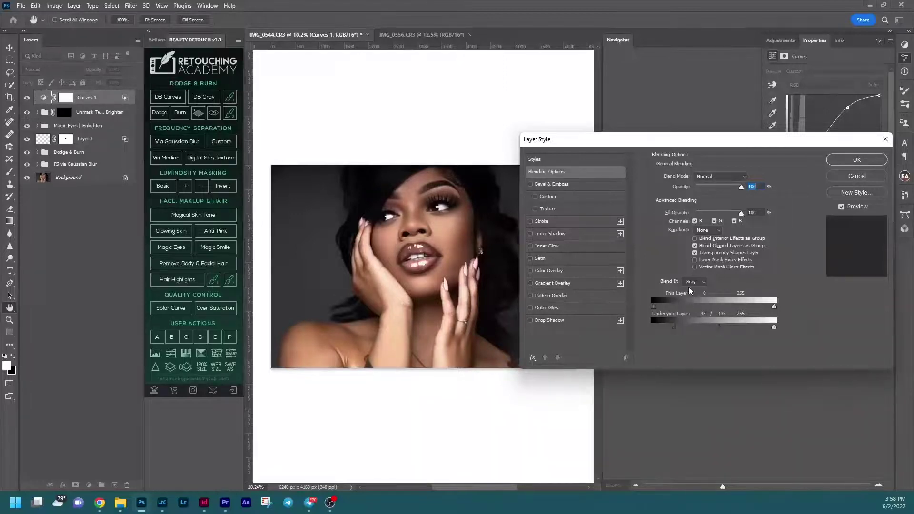
pyautogui.click(856, 159)
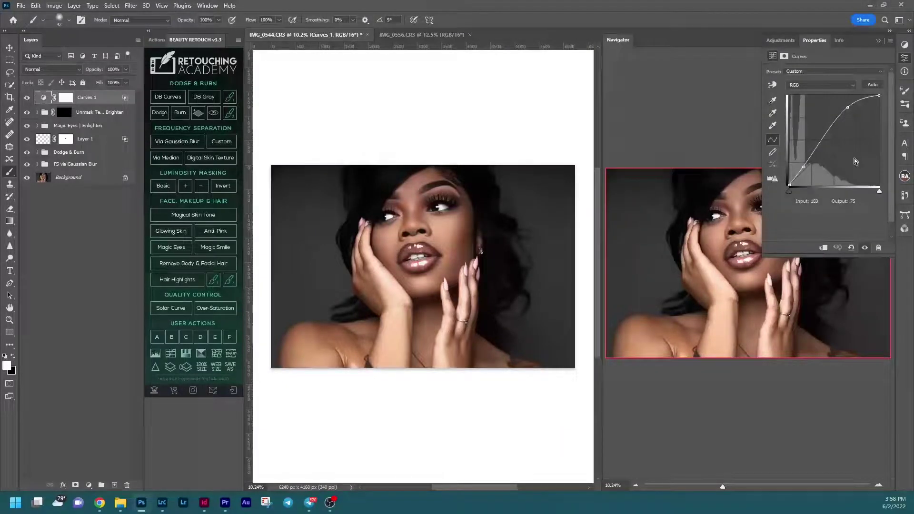
# Step: Lower the upper Curves 1 point to Input 163, Output 202, then select the Background layer
pyautogui.moveTo(849, 107); pyautogui.dragTo(848, 114)
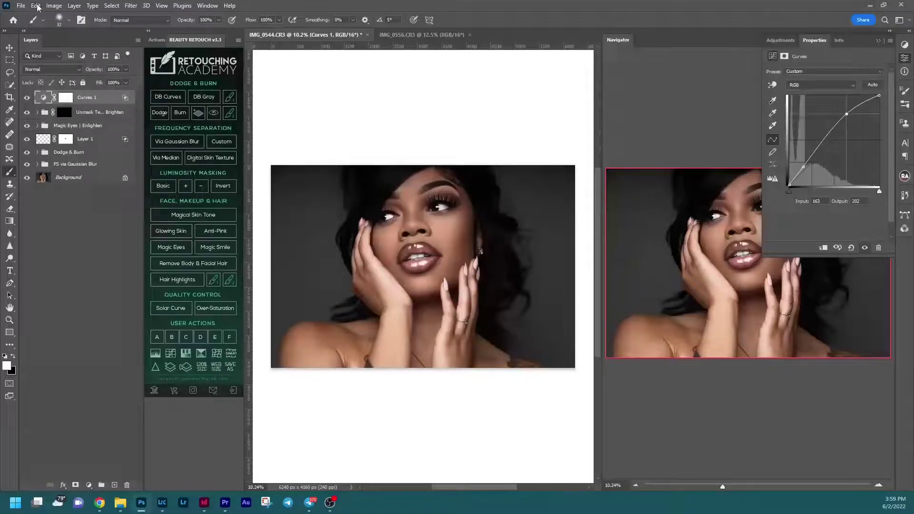
pyautogui.click(54, 5)
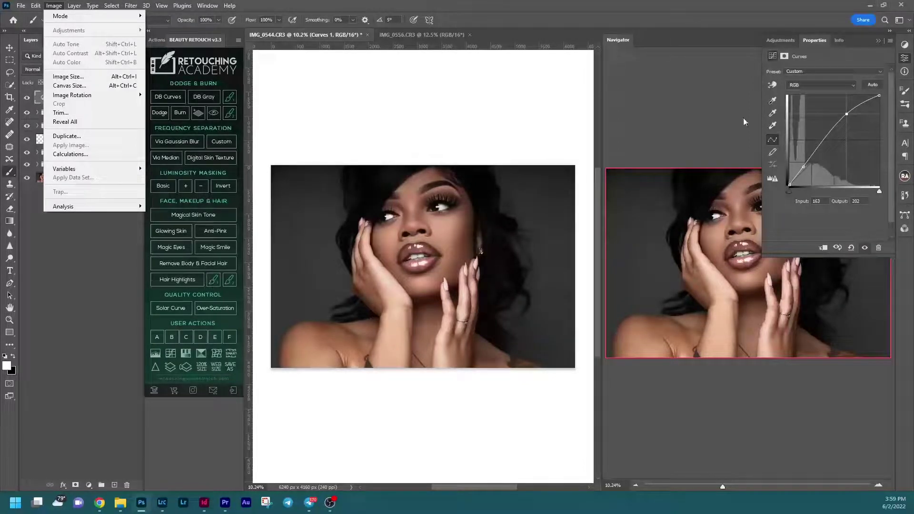
pyautogui.click(52, 7)
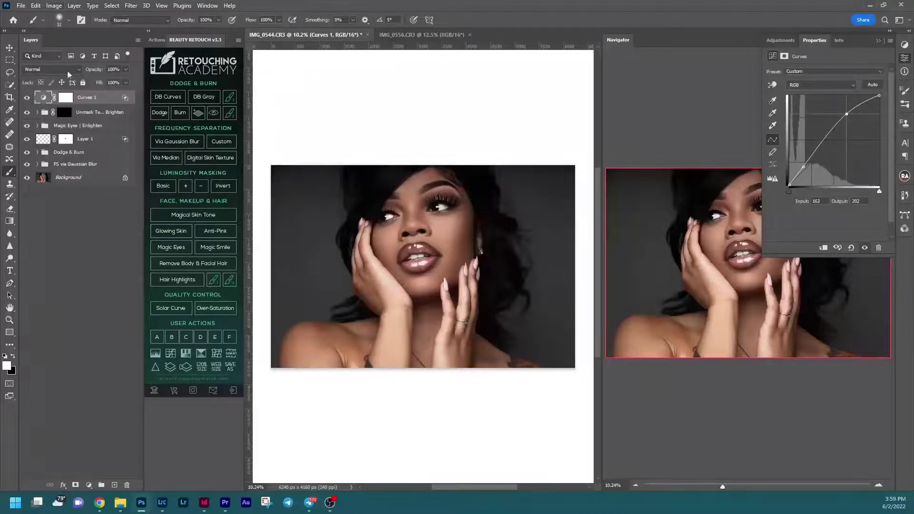
pyautogui.click(66, 99)
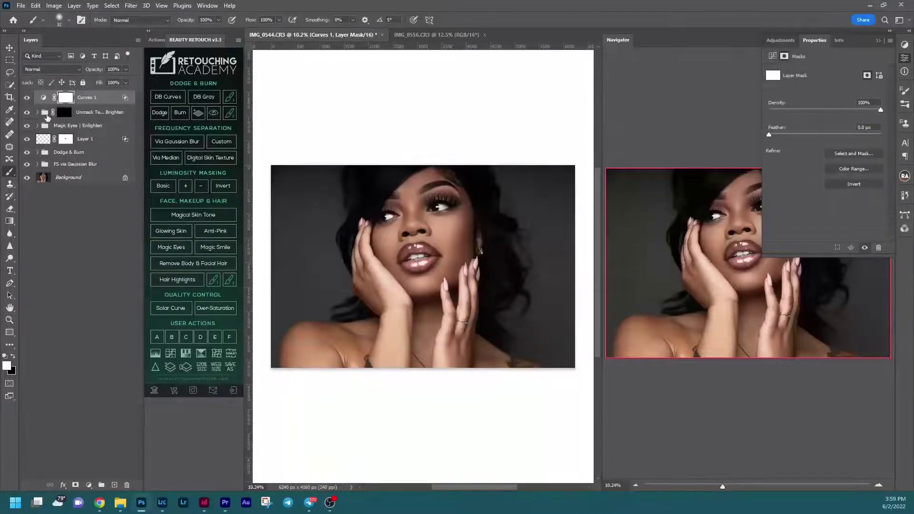
pyautogui.click(44, 179)
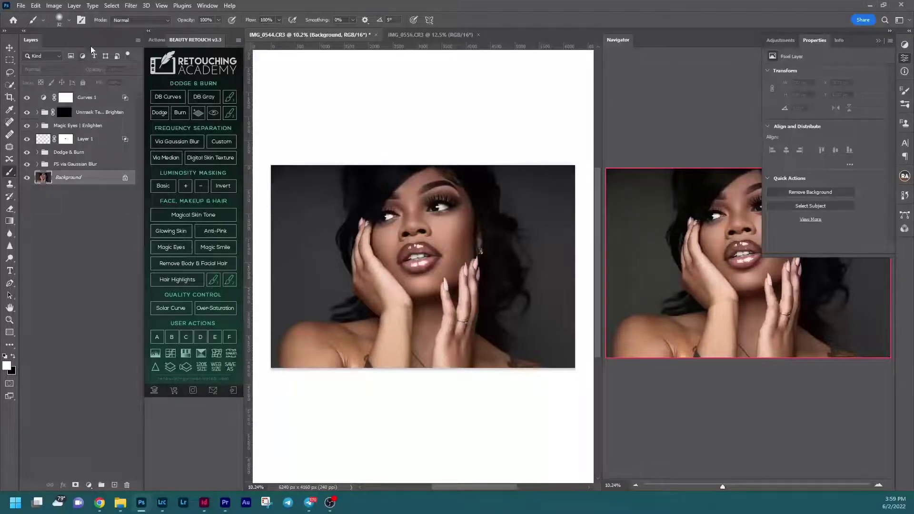
# Step: Select the shadow tones with Color Range set to Shadows, then pick Curves 1
pyautogui.click(111, 6)
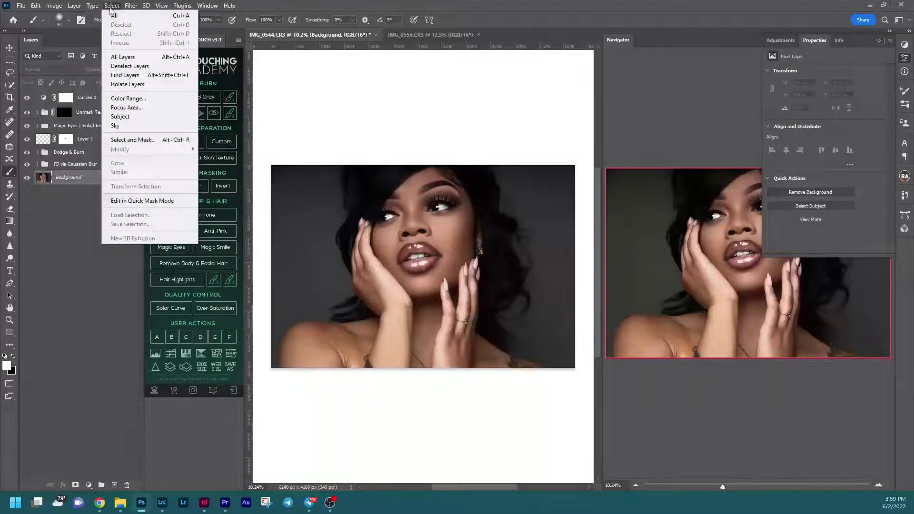
pyautogui.click(130, 98)
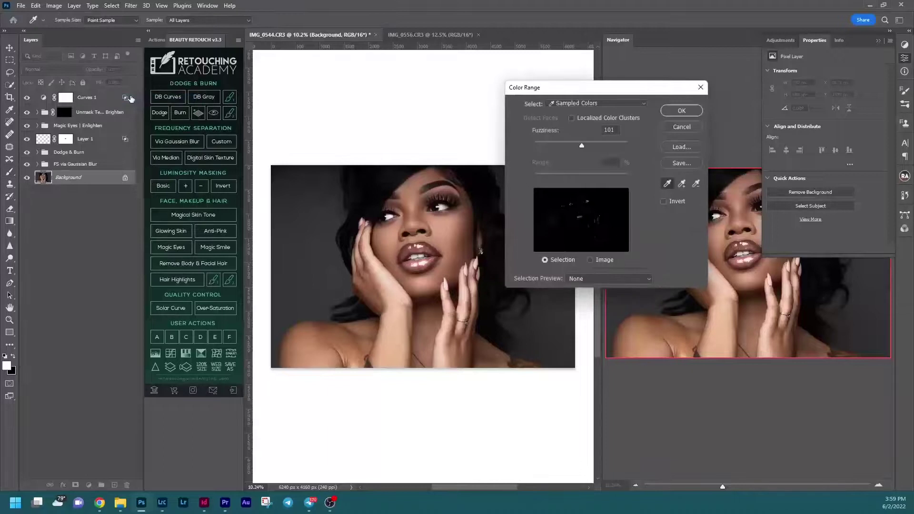
pyautogui.click(590, 103)
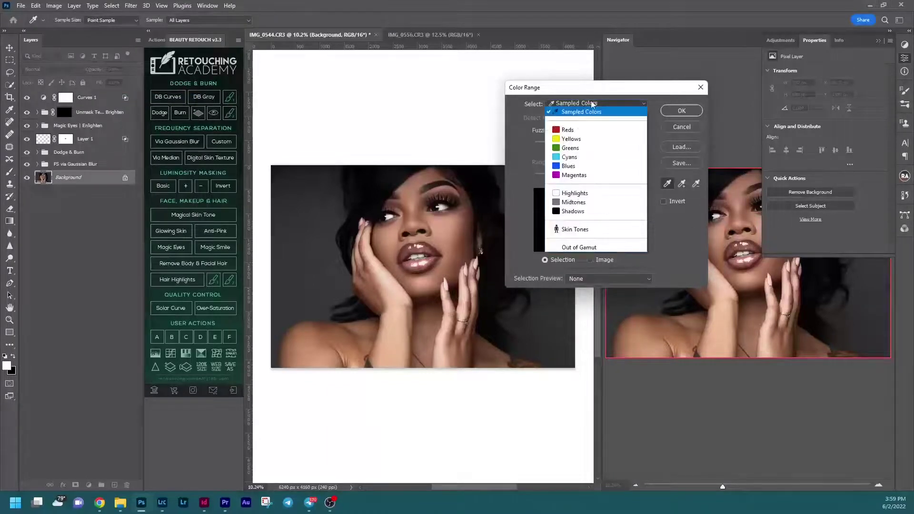
pyautogui.click(587, 210)
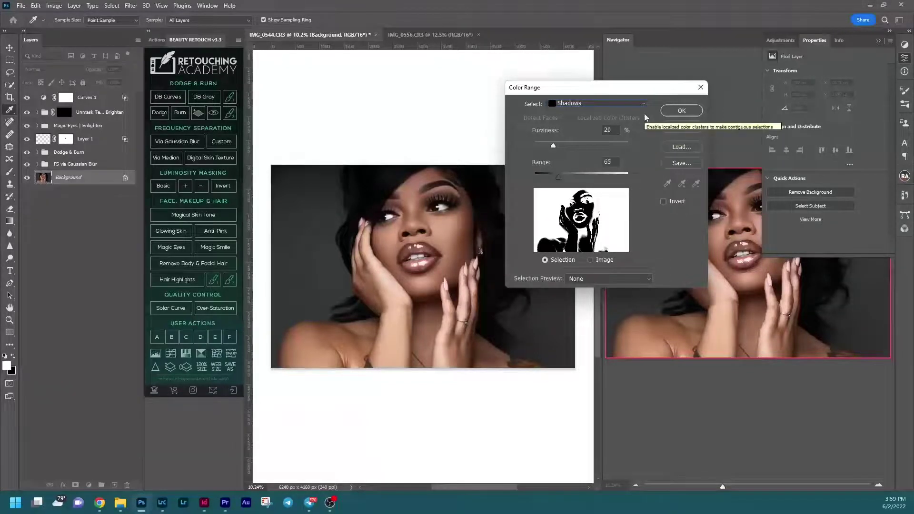
pyautogui.click(670, 110)
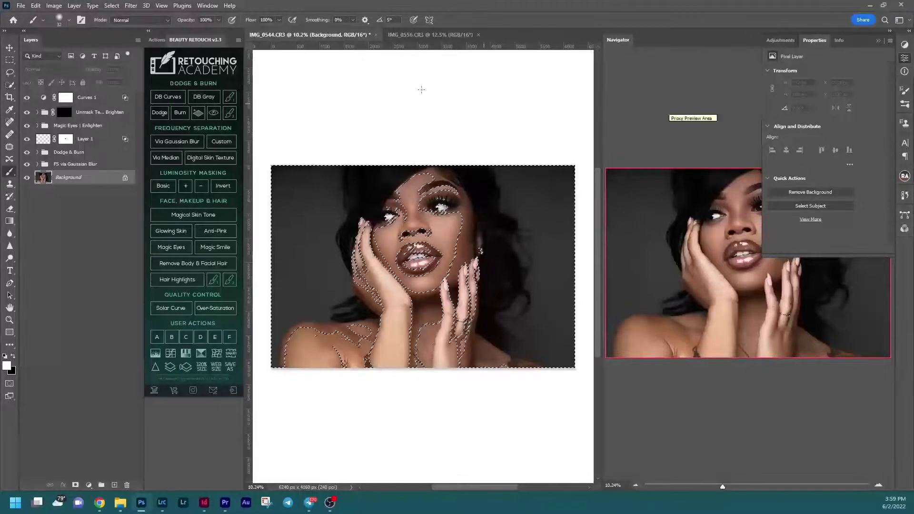
pyautogui.click(123, 98)
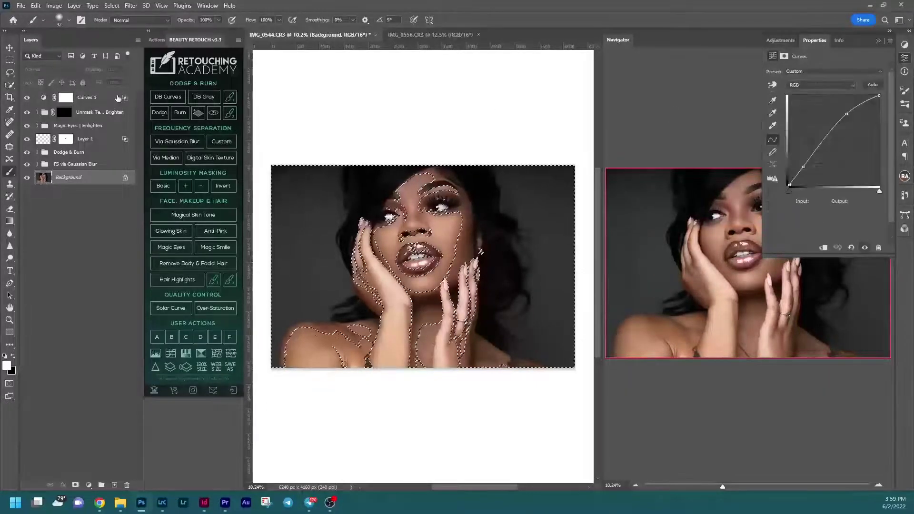
# Step: Add a masked Curves 2 layer with points at 63/99 and 173/223
pyautogui.click(772, 42)
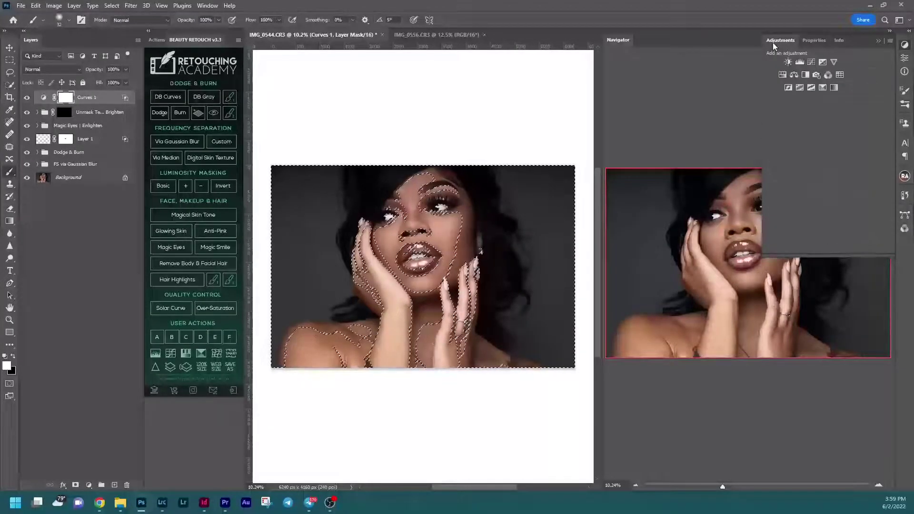
pyautogui.click(812, 61)
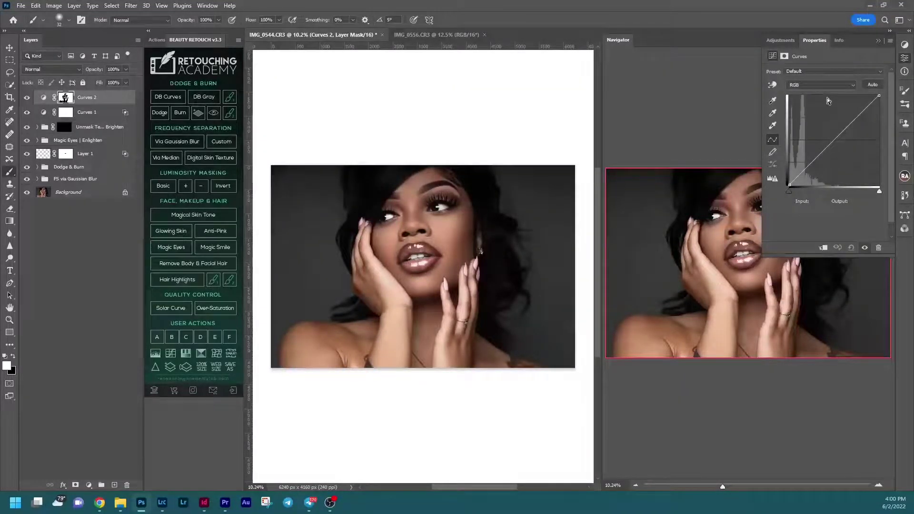
pyautogui.click(809, 164)
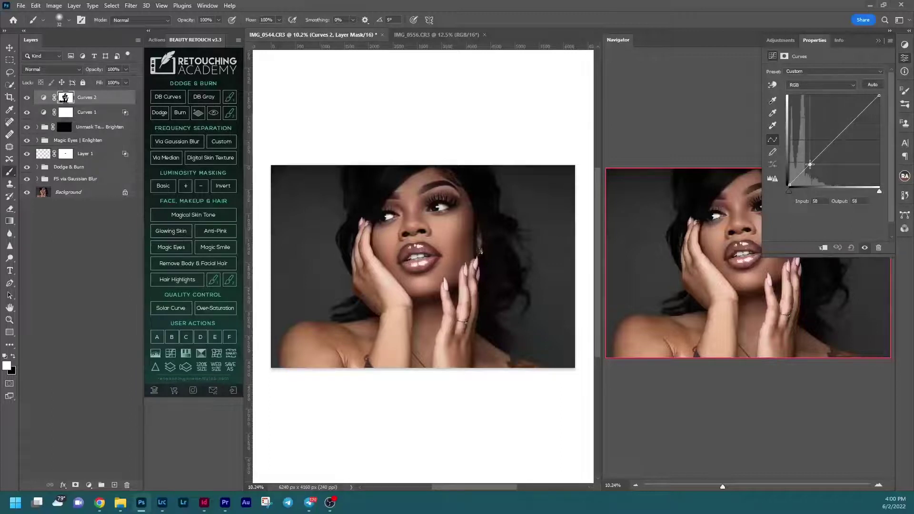
pyautogui.moveTo(810, 164); pyautogui.dragTo(815, 158)
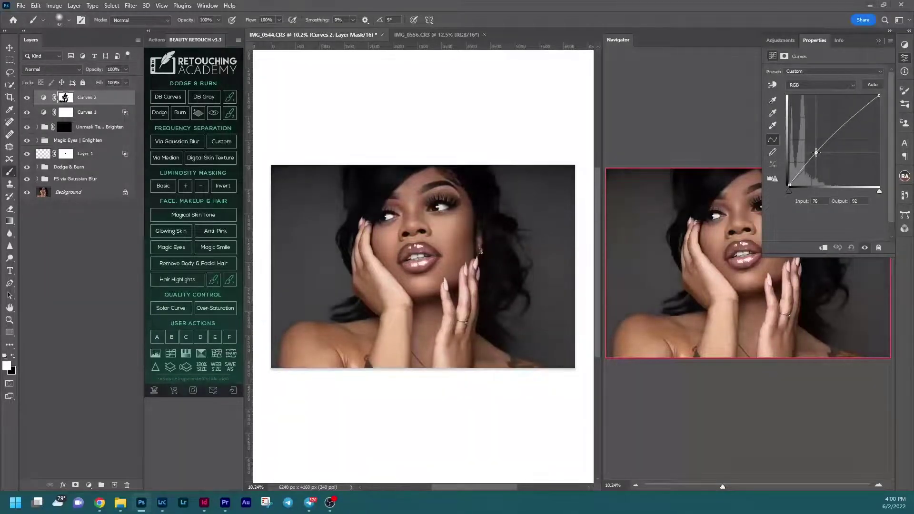
pyautogui.moveTo(816, 152); pyautogui.dragTo(818, 153)
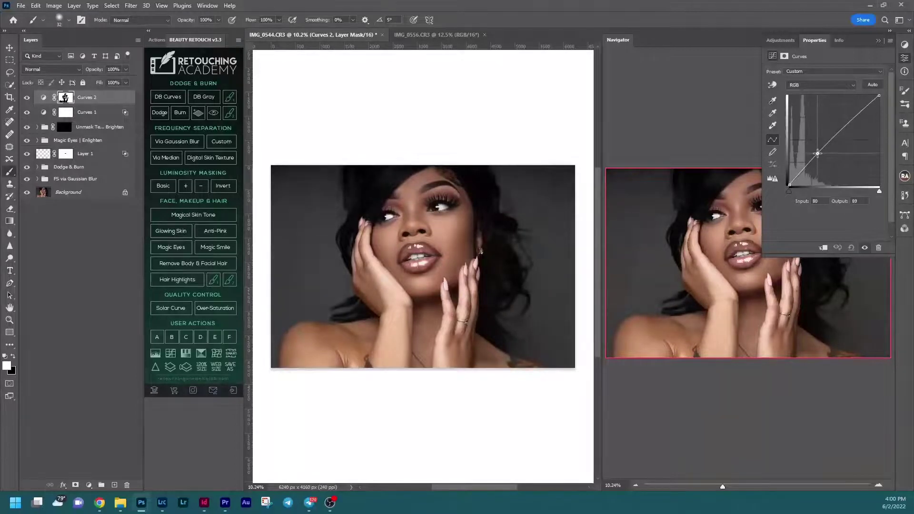
pyautogui.moveTo(818, 153); pyautogui.dragTo(816, 148)
pyautogui.moveTo(853, 117); pyautogui.dragTo(851, 107)
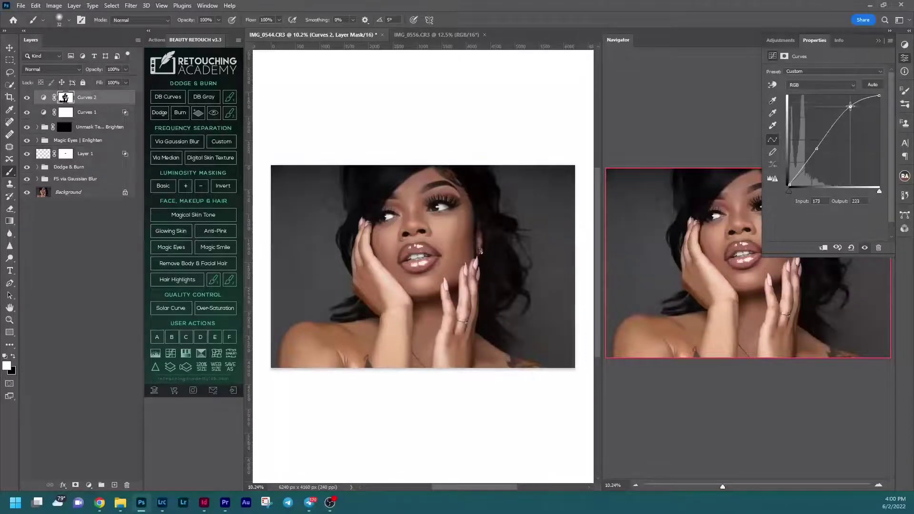
pyautogui.moveTo(816, 149); pyautogui.dragTo(809, 152)
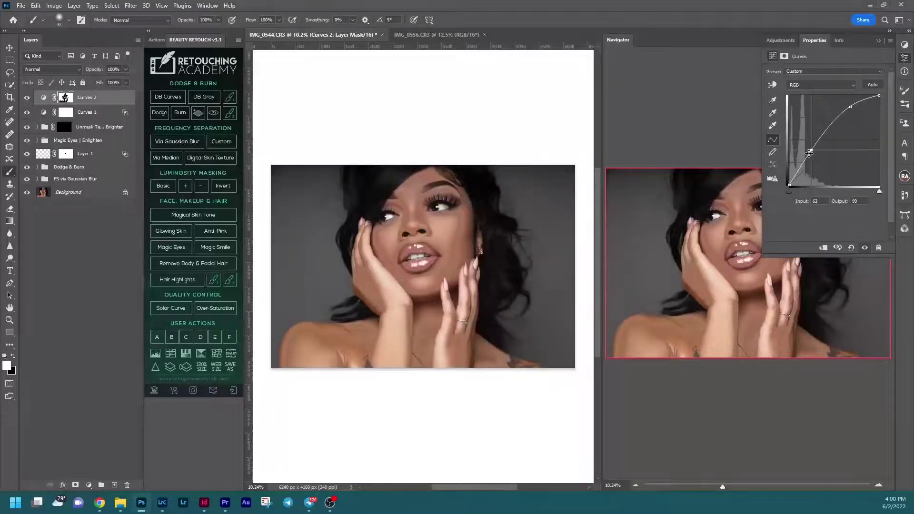
# Step: Split Curves 2's Underlying Layer white slider to 15/69 in Blending Options
pyautogui.doubleClick(122, 102)
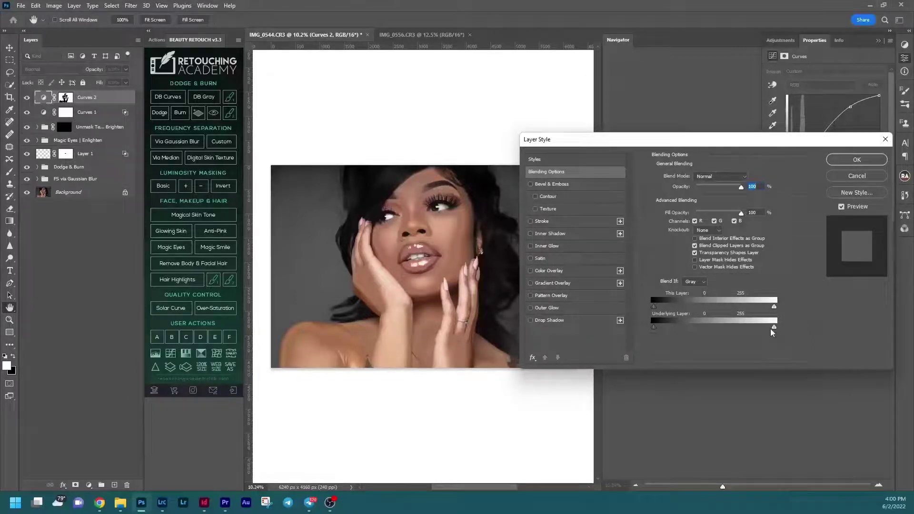
pyautogui.moveTo(774, 328); pyautogui.dragTo(727, 327)
pyautogui.moveTo(671, 328)
pyautogui.mouseDown()
pyautogui.moveTo(695, 330)
pyautogui.moveTo(660, 329)
pyautogui.mouseUp()
pyautogui.moveTo(726, 328); pyautogui.dragTo(687, 329)
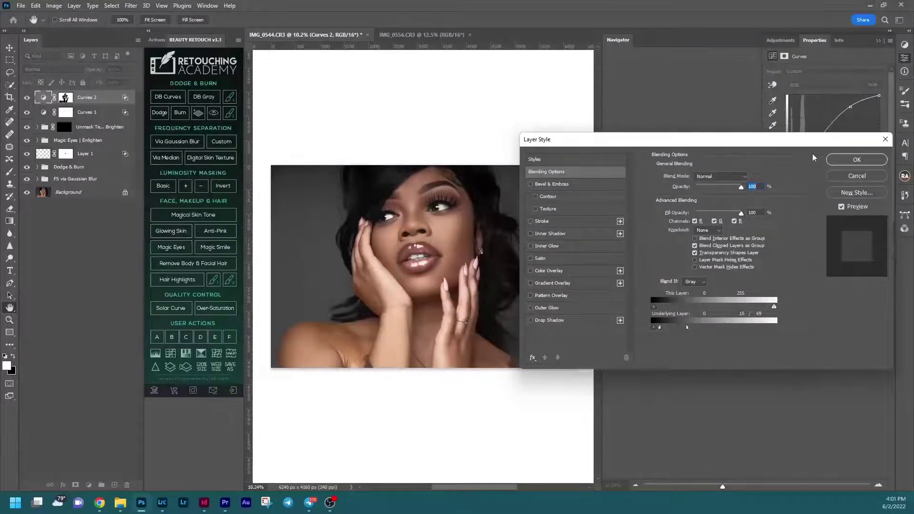
pyautogui.click(834, 160)
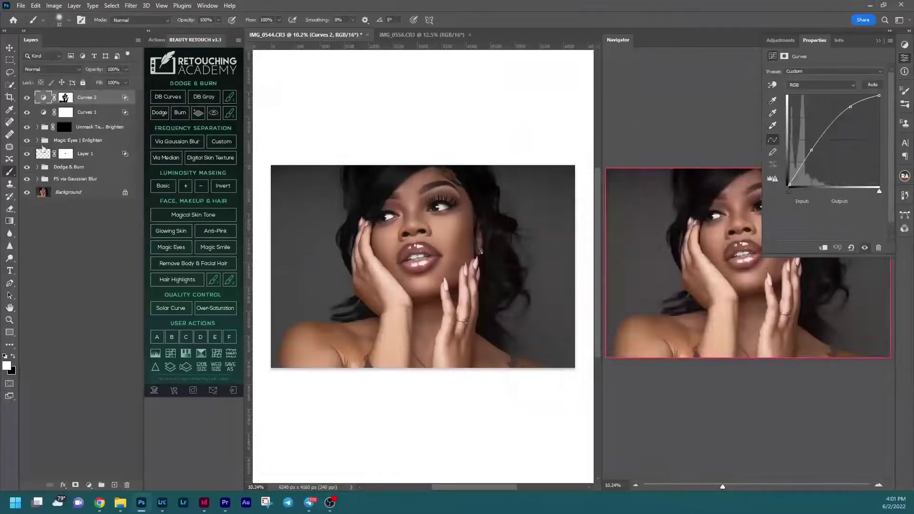
# Step: Compare Curves 2 on and off, then hide both Curves layers and show Actions
pyautogui.click(27, 98)
pyautogui.click(27, 98)
pyautogui.click(27, 97)
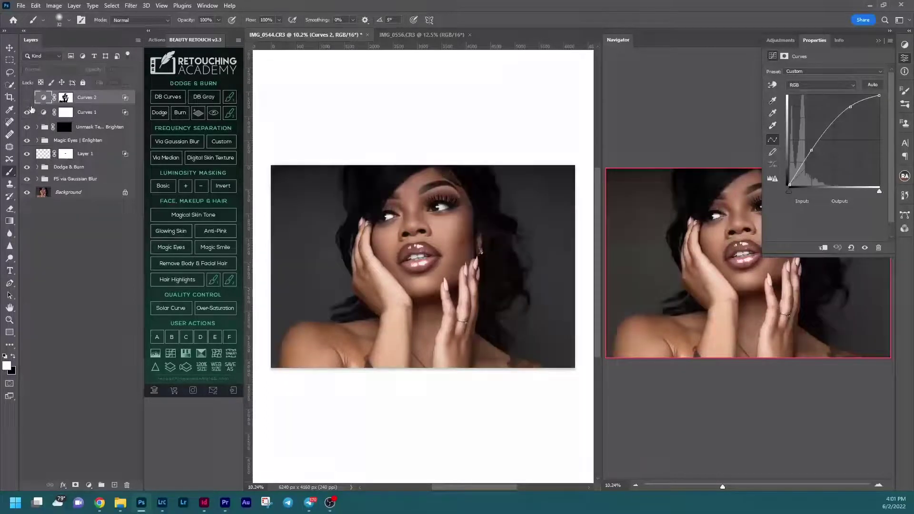
pyautogui.click(27, 98)
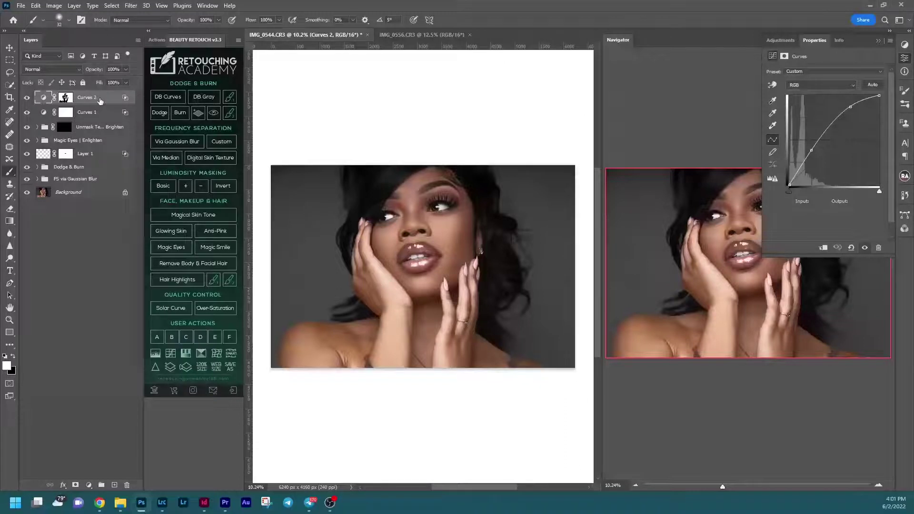
pyautogui.moveTo(27, 98); pyautogui.dragTo(27, 112)
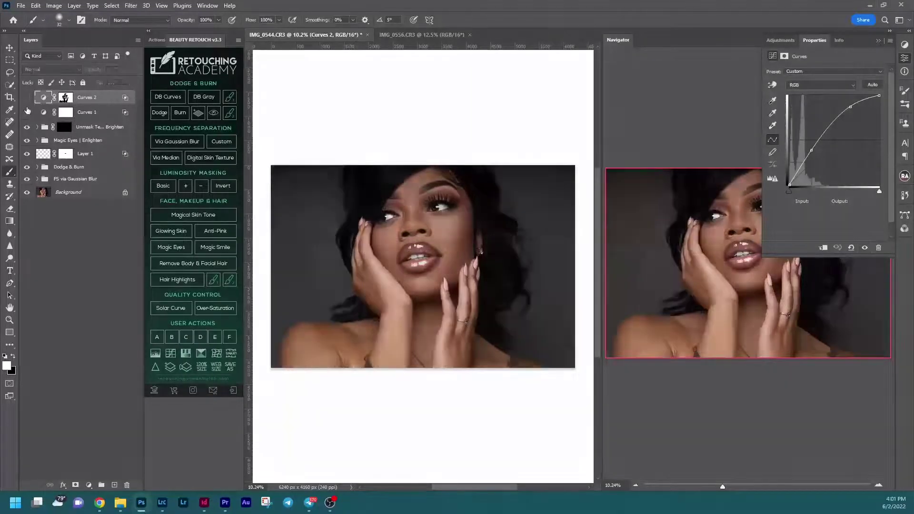
pyautogui.click(153, 36)
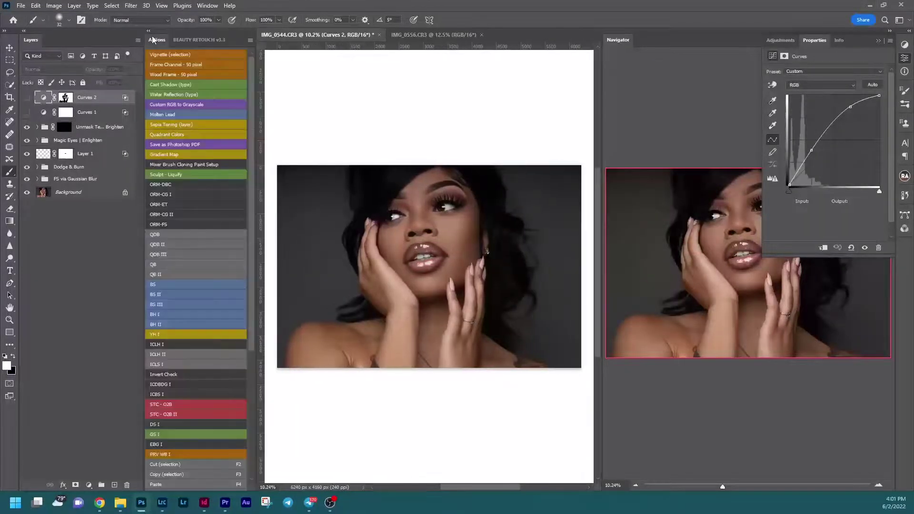
pyautogui.click(174, 234)
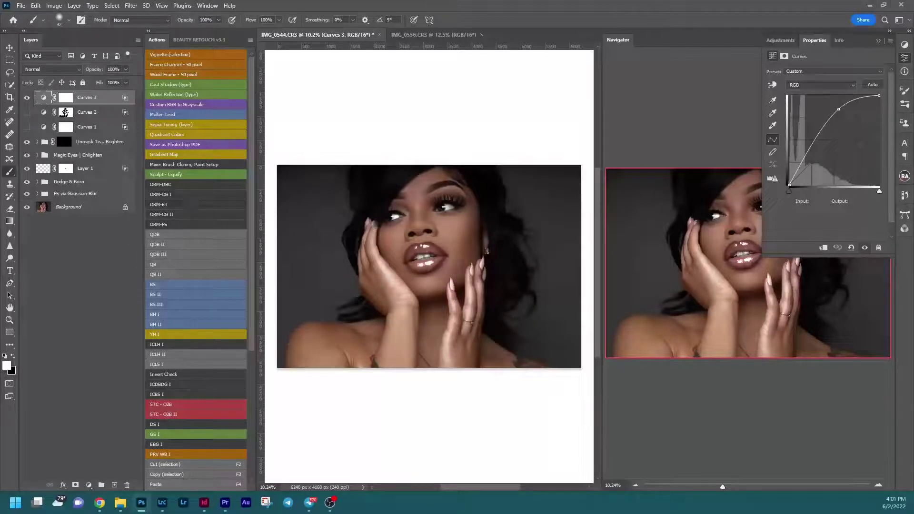
pyautogui.click(172, 247)
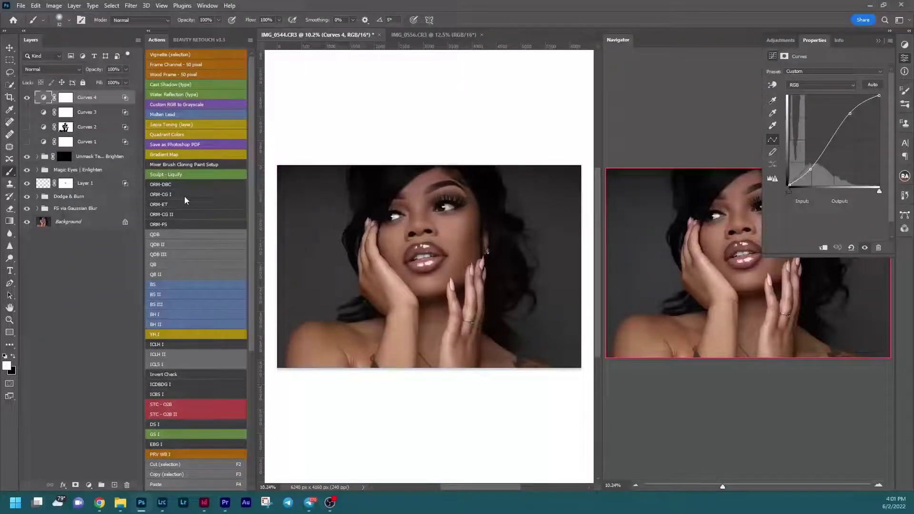
pyautogui.click(26, 97)
pyautogui.click(160, 262)
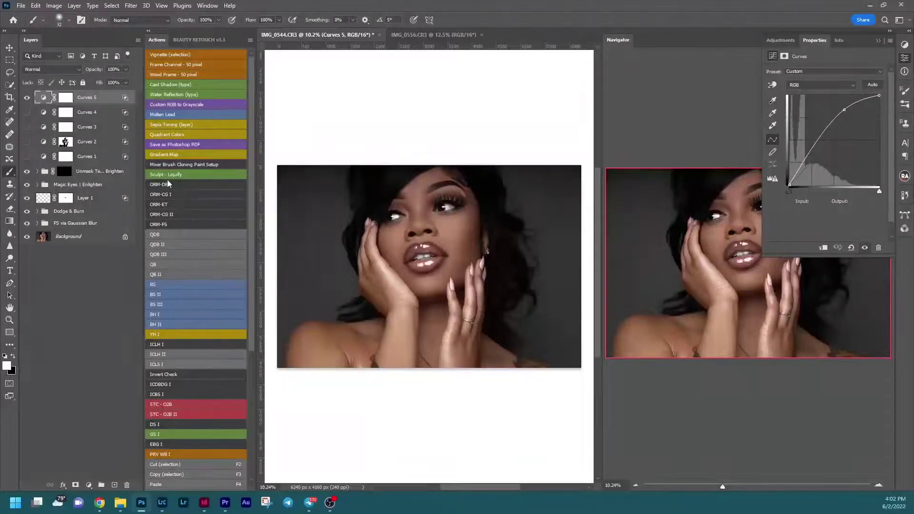
pyautogui.click(28, 98)
pyautogui.click(28, 98)
pyautogui.click(27, 98)
pyautogui.click(27, 98)
pyautogui.click(27, 98)
pyautogui.click(27, 98)
pyautogui.click(27, 98)
pyautogui.click(28, 98)
pyautogui.click(80, 114)
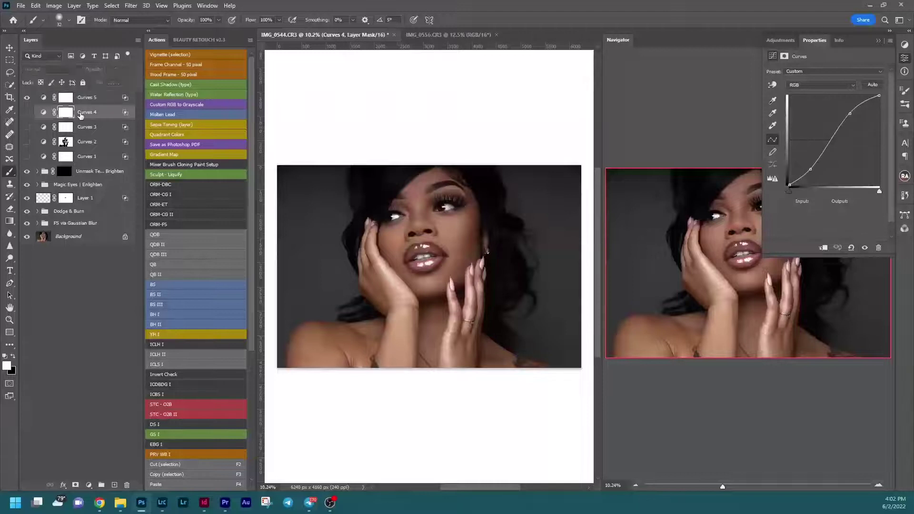
pyautogui.click(91, 126)
pyautogui.moveTo(92, 126); pyautogui.dragTo(110, 97)
pyautogui.keyDown('shift'); pyautogui.click(109, 132); pyautogui.keyUp('shift')
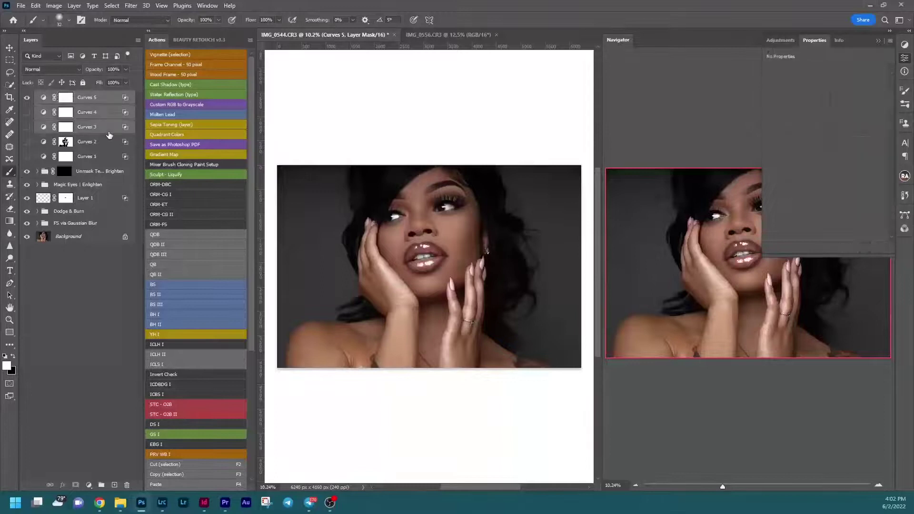
pyautogui.press('Delete')
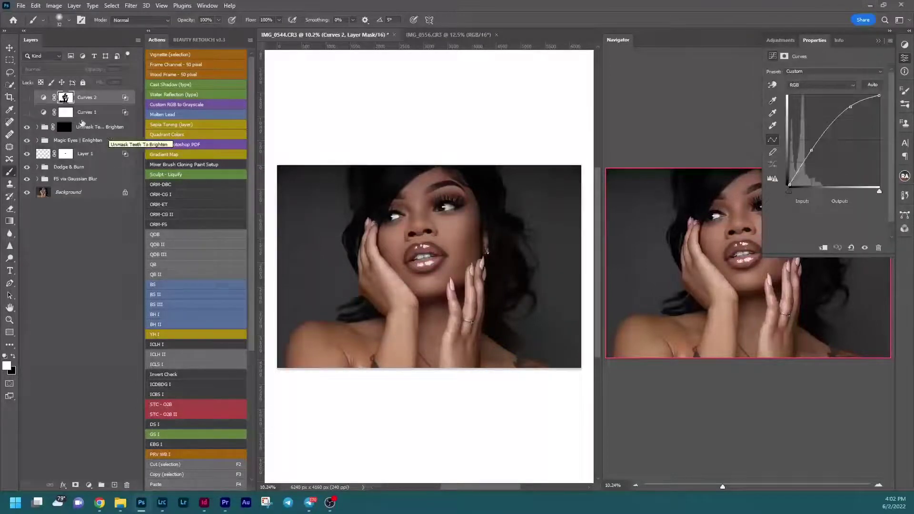
# Step: Show both Curves layers and raise a low Curves 1 point to Input 52, Output 60
pyautogui.moveTo(27, 97); pyautogui.dragTo(27, 112)
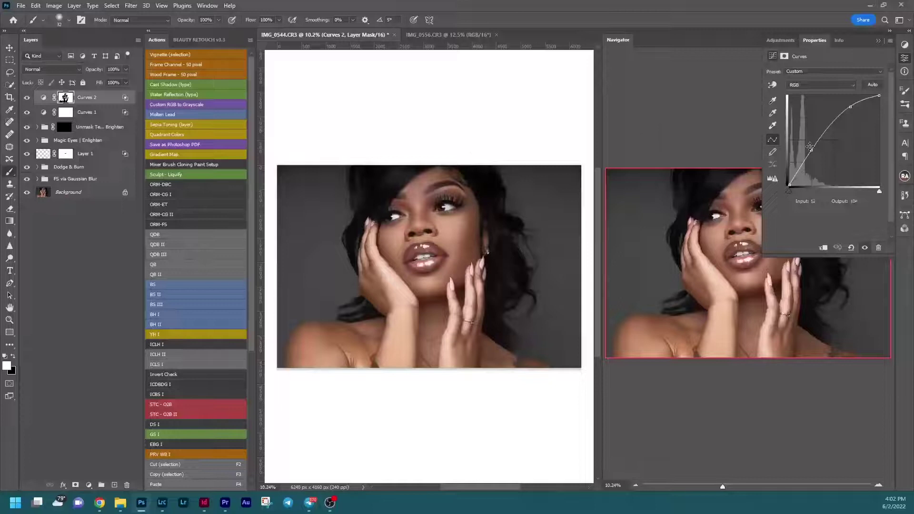
pyautogui.click(107, 113)
pyautogui.moveTo(803, 167); pyautogui.dragTo(806, 166)
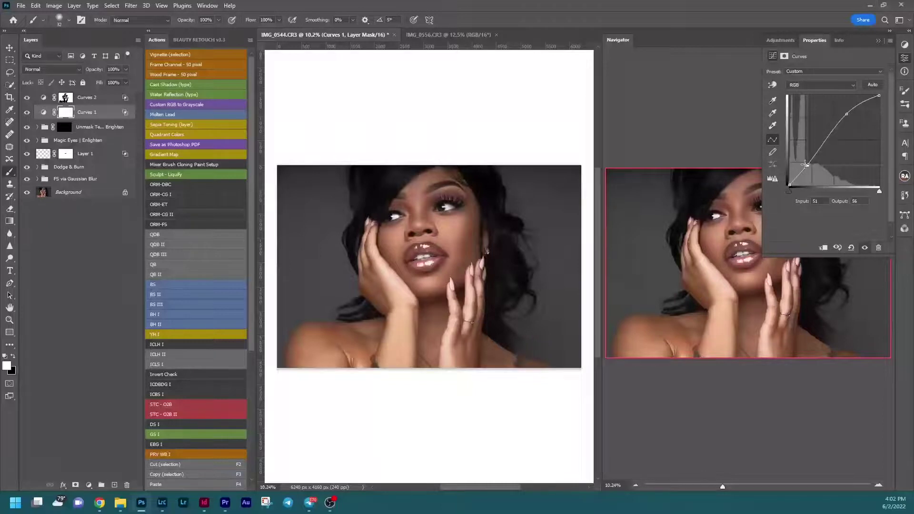
pyautogui.moveTo(805, 164); pyautogui.dragTo(805, 164)
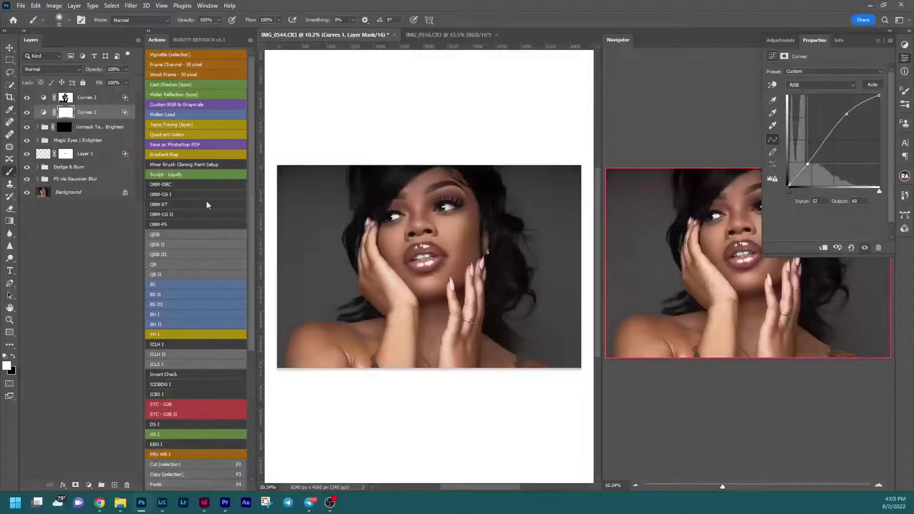
# Step: Select the Low Frequency layer in the FS via Gaussian Blur group and switch to the Mixer Brush
pyautogui.click(34, 181)
pyautogui.click(37, 179)
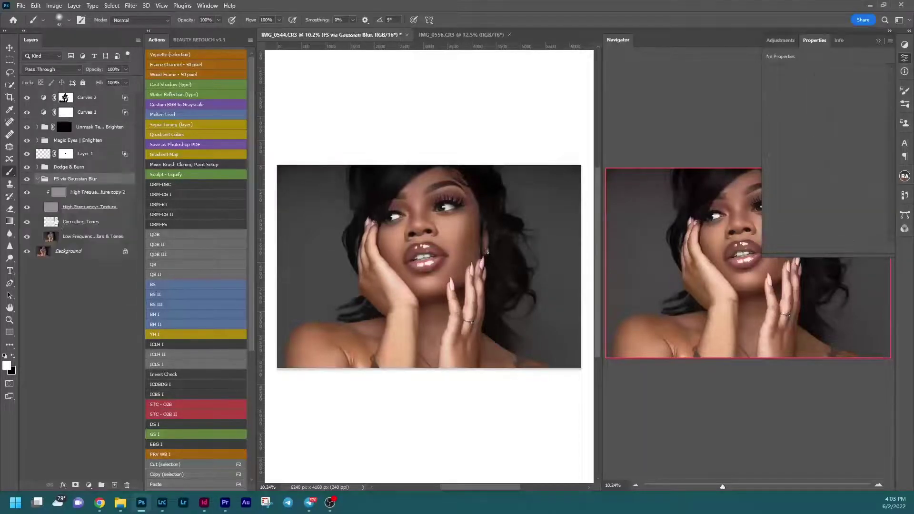
pyautogui.click(56, 235)
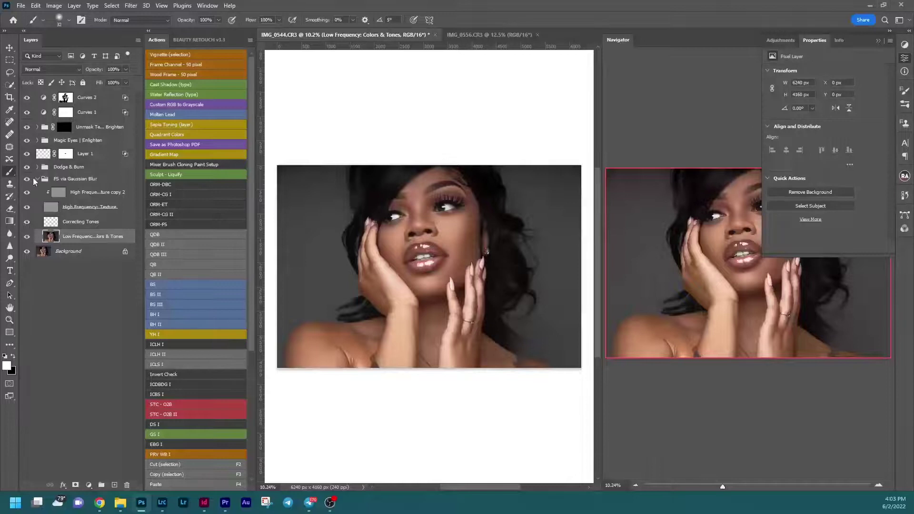
pyautogui.hotkey('shift', 'b')
pyautogui.click(737, 486)
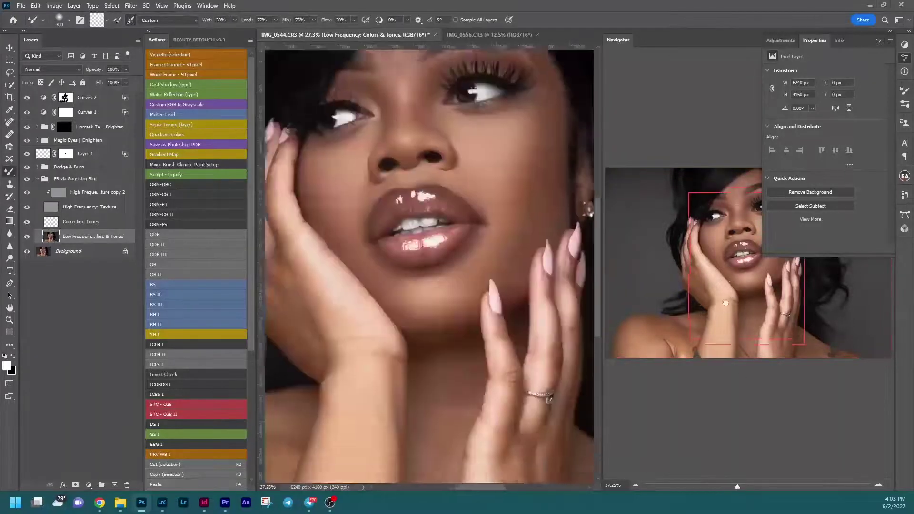
pyautogui.moveTo(725, 303); pyautogui.dragTo(669, 316)
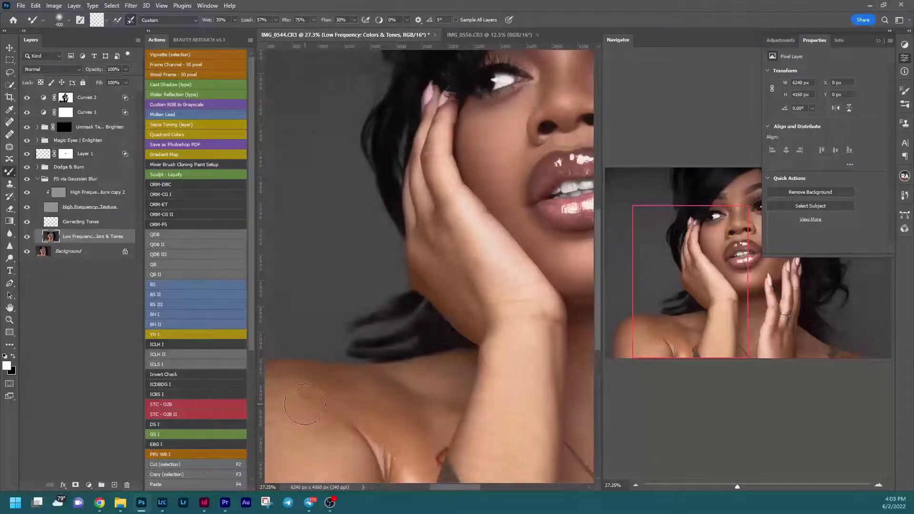
# Step: Blend the skin tones over the shoulder, collarbone, forearm and hand
pyautogui.press(']')
pyautogui.press(']')
pyautogui.moveTo(300, 409)
pyautogui.mouseDown()
pyautogui.moveTo(317, 424)
pyautogui.moveTo(307, 464)
pyautogui.moveTo(336, 460)
pyautogui.moveTo(327, 388)
pyautogui.mouseUp()
pyautogui.moveTo(396, 419)
pyautogui.mouseDown()
pyautogui.moveTo(375, 406)
pyautogui.moveTo(412, 423)
pyautogui.moveTo(414, 440)
pyautogui.moveTo(407, 418)
pyautogui.mouseUp()
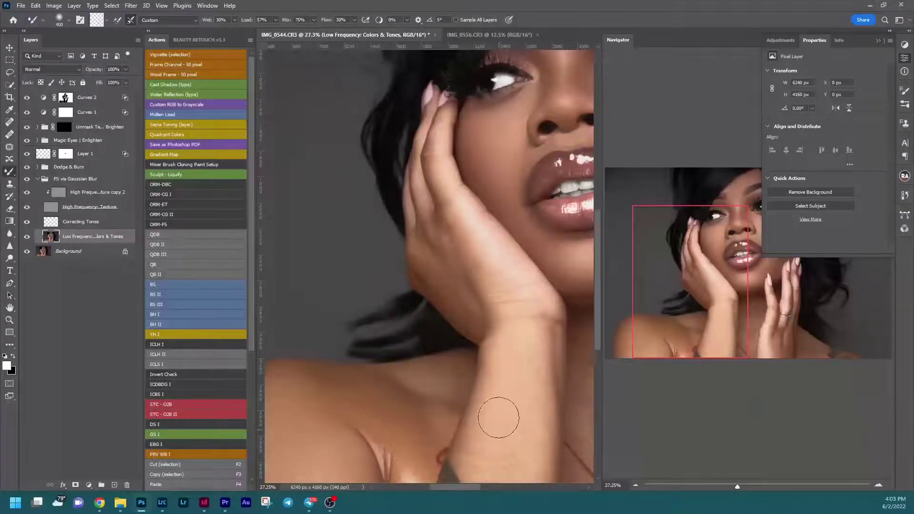
pyautogui.moveTo(499, 417)
pyautogui.mouseDown()
pyautogui.moveTo(473, 474)
pyautogui.moveTo(508, 386)
pyautogui.moveTo(534, 453)
pyautogui.moveTo(536, 398)
pyautogui.moveTo(520, 334)
pyautogui.moveTo(531, 282)
pyautogui.moveTo(517, 250)
pyautogui.mouseUp()
pyautogui.press('[')
pyautogui.moveTo(443, 234)
pyautogui.mouseDown()
pyautogui.moveTo(455, 312)
pyautogui.moveTo(434, 281)
pyautogui.moveTo(432, 259)
pyautogui.mouseUp()
# Step: Load skin colour near the chin and blend the tones around the chin and right hand
pyautogui.moveTo(678, 280); pyautogui.dragTo(713, 287)
pyautogui.press('[')
pyautogui.press(']')
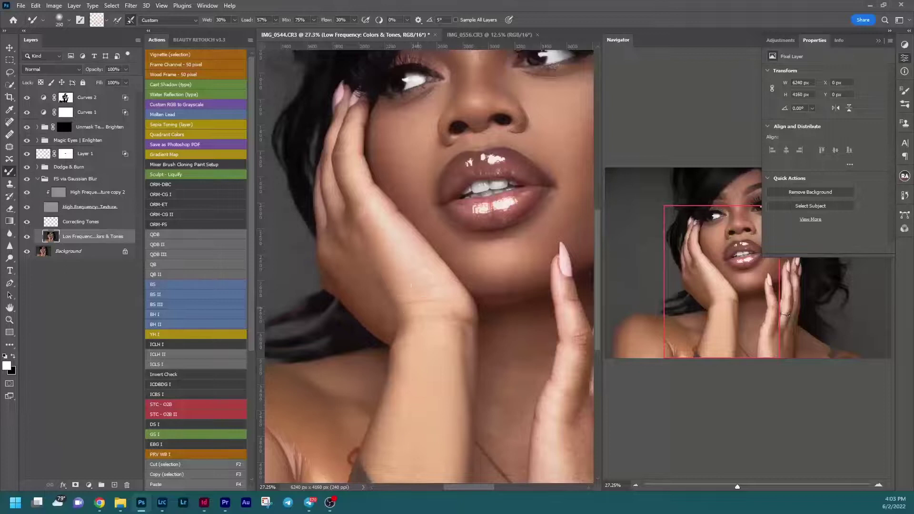
pyautogui.moveTo(720, 327); pyautogui.dragTo(742, 327)
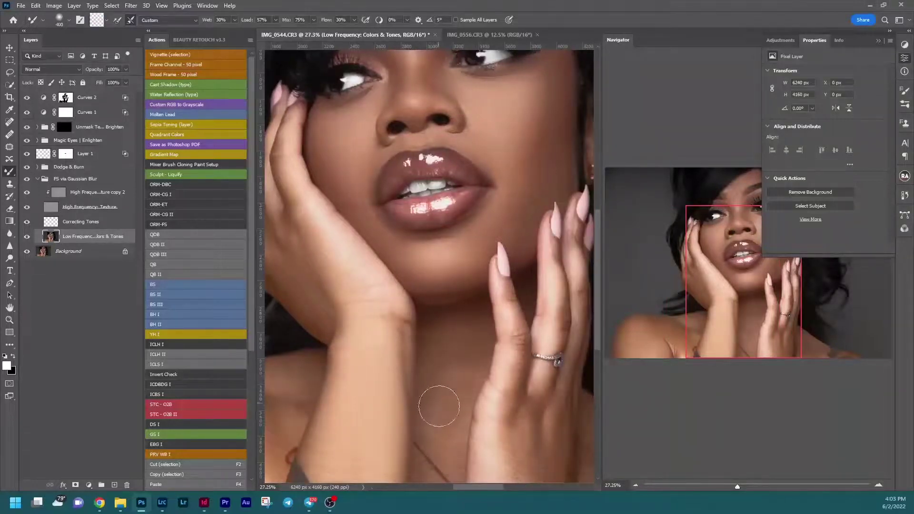
pyautogui.keyDown('alt'); pyautogui.click(453, 416); pyautogui.keyUp('alt')
pyautogui.moveTo(439, 432)
pyautogui.mouseDown()
pyautogui.moveTo(453, 461)
pyautogui.moveTo(489, 426)
pyautogui.mouseUp()
pyautogui.press(']')
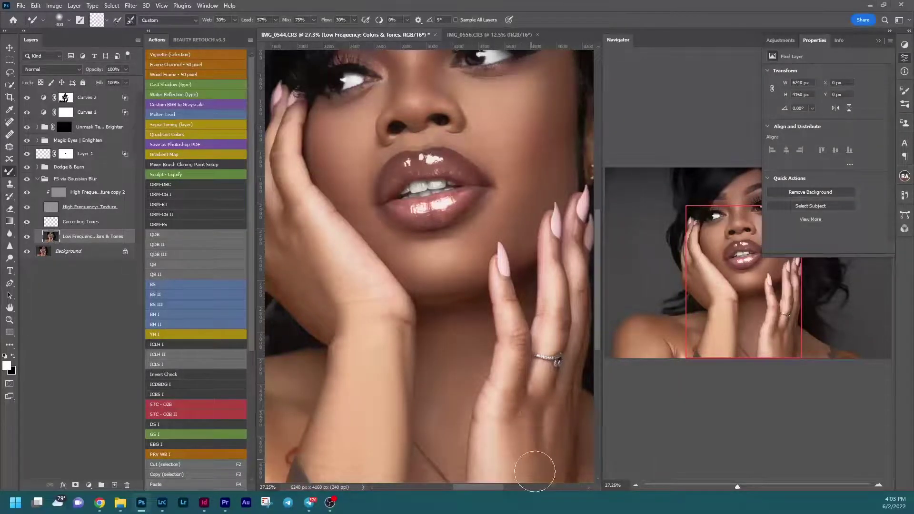
pyautogui.press('[')
pyautogui.press('[')
# Step: Bring the left shoulder and hair into view and resize the mixer brush for them
pyautogui.moveTo(725, 323); pyautogui.dragTo(758, 326)
pyautogui.press(']')
pyautogui.press(']')
pyautogui.moveTo(744, 333); pyautogui.dragTo(647, 317)
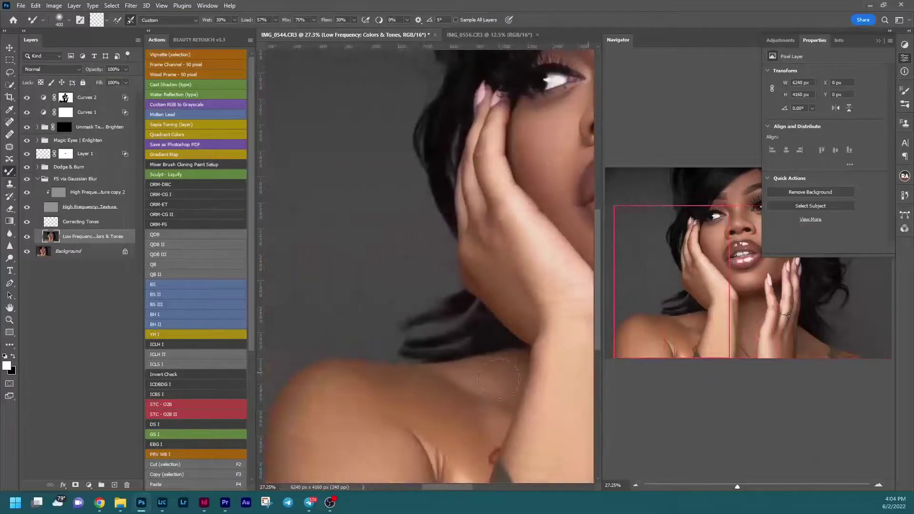
pyautogui.press(']')
pyautogui.press(']')
pyautogui.hscroll(-1, 328, 423)
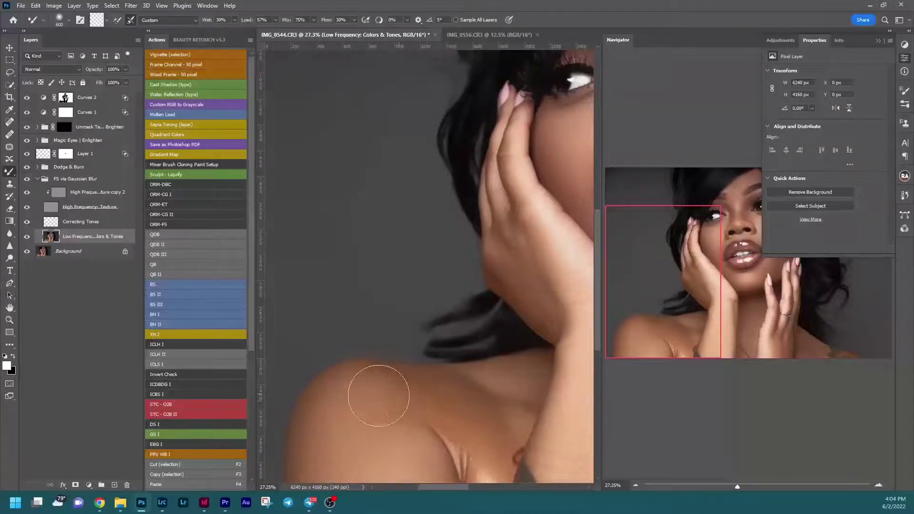
pyautogui.press('[')
# Step: Clone Stamp onto the shoulder on High Frequency: Texture copy 2, undoing a stray dab
pyautogui.press('s')
pyautogui.click(58, 196)
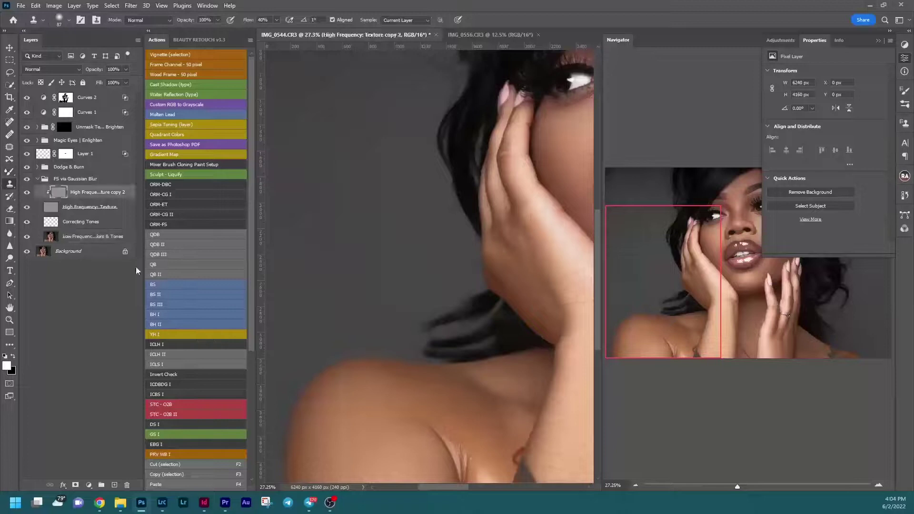
pyautogui.scroll(3, 289, 369)
pyautogui.moveTo(314, 385)
pyautogui.mouseDown()
pyautogui.moveTo(327, 351)
pyautogui.moveTo(371, 308)
pyautogui.moveTo(378, 322)
pyautogui.moveTo(447, 347)
pyautogui.moveTo(460, 342)
pyautogui.mouseUp()
pyautogui.keyDown('alt'); pyautogui.click(460, 343); pyautogui.keyUp('alt')
pyautogui.click(427, 303)
pyautogui.hotkey('ctrl', 'z')
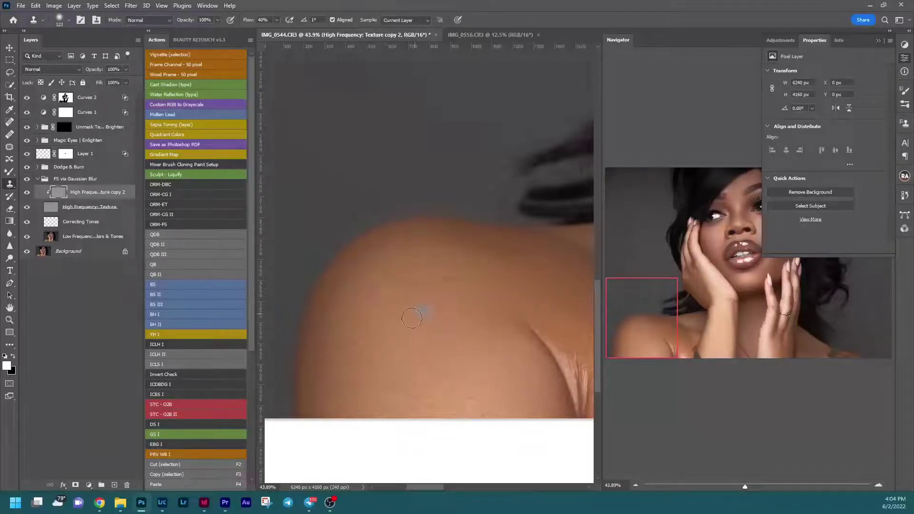
# Step: Clone clean texture from a nearby source over the shoulder blemish and upper chest
pyautogui.click(429, 244)
pyautogui.keyDown('alt'); pyautogui.click(430, 291); pyautogui.keyUp('alt')
pyautogui.moveTo(364, 341)
pyautogui.mouseDown()
pyautogui.moveTo(342, 346)
pyautogui.moveTo(327, 365)
pyautogui.moveTo(397, 348)
pyautogui.moveTo(352, 368)
pyautogui.moveTo(363, 365)
pyautogui.moveTo(419, 339)
pyautogui.moveTo(429, 357)
pyautogui.moveTo(403, 375)
pyautogui.moveTo(430, 339)
pyautogui.moveTo(302, 322)
pyautogui.mouseUp()
pyautogui.scroll(2, 484, 316)
pyautogui.moveTo(458, 294); pyautogui.dragTo(474, 279)
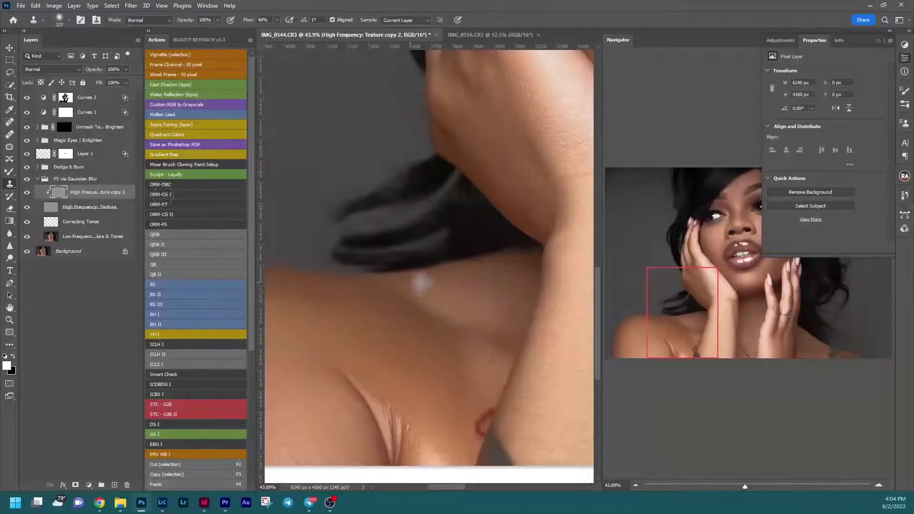
# Step: Return to the Mixer Brush on the Low Frequency layer at about 222 px, near the ringed hand
pyautogui.click(42, 240)
pyautogui.click(9, 171)
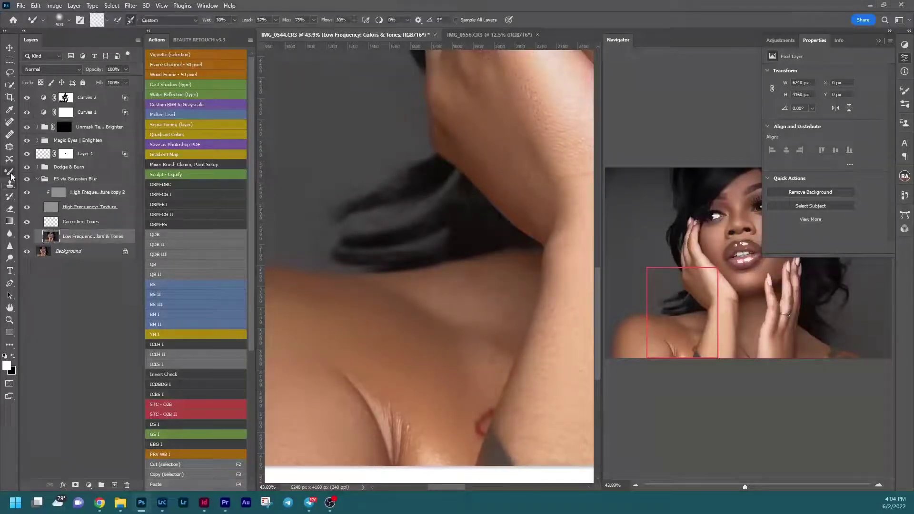
pyautogui.moveTo(466, 295); pyautogui.dragTo(440, 290)
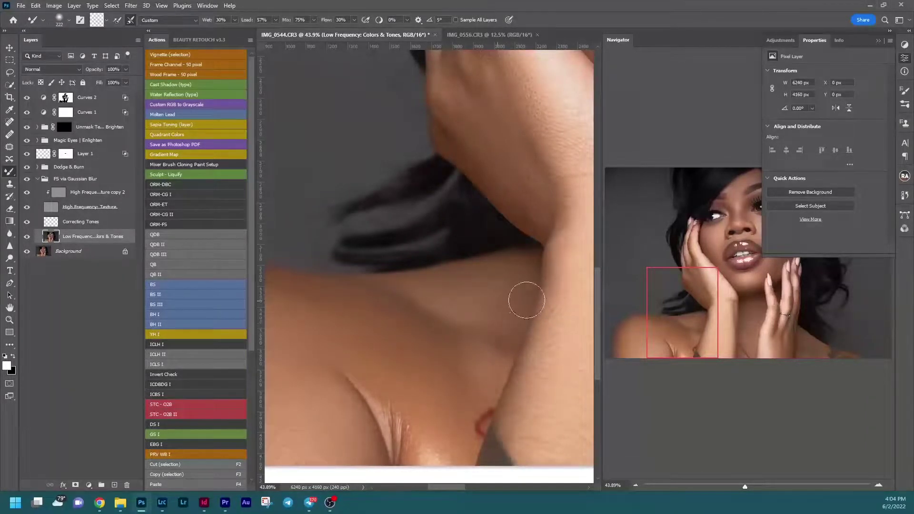
pyautogui.moveTo(689, 355); pyautogui.dragTo(749, 365)
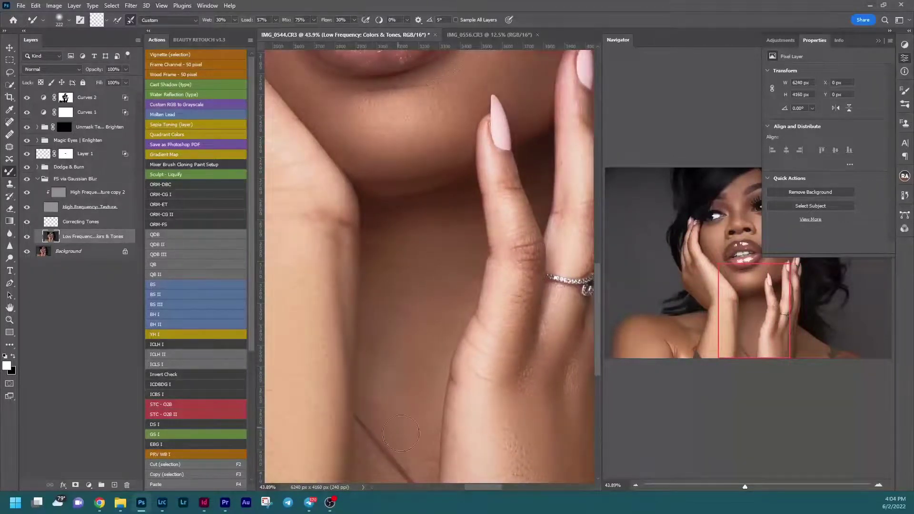
# Step: Clone clean texture along the neck crease on the High Frequency texture layer
pyautogui.press('s')
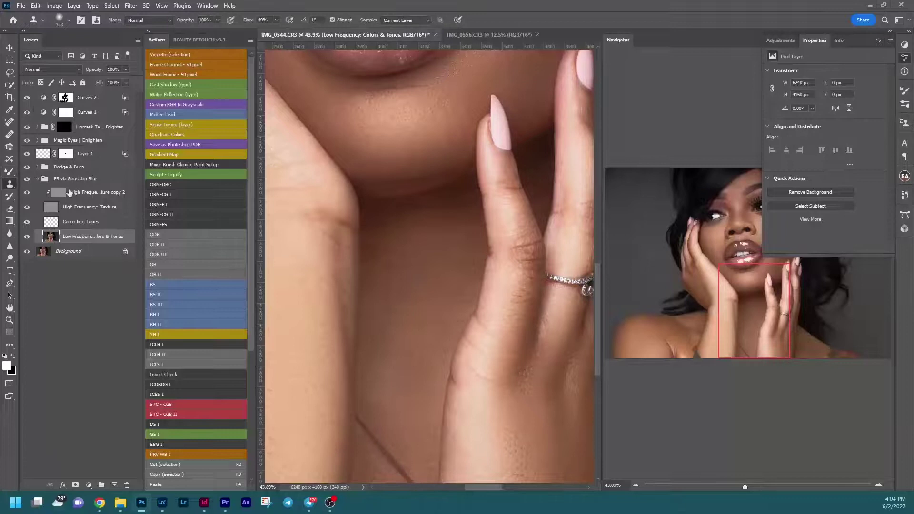
pyautogui.hotkey('alt', ']')
pyautogui.hotkey('alt', ']')
pyautogui.hotkey('alt', ']')
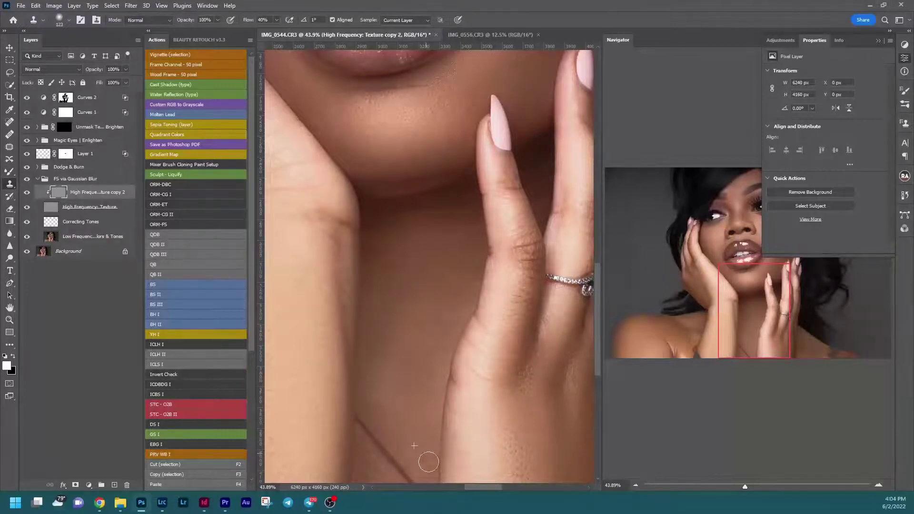
pyautogui.keyDown('alt'); pyautogui.click(418, 443); pyautogui.keyUp('alt')
pyautogui.moveTo(377, 459)
pyautogui.mouseDown()
pyautogui.moveTo(377, 486)
pyautogui.moveTo(371, 449)
pyautogui.mouseUp()
pyautogui.moveTo(714, 307); pyautogui.dragTo(705, 232)
# Step: Clone clean texture with a small brush over spots on the nose, its highlight and bridge
pyautogui.scroll(-2, 463, 174)
pyautogui.scroll(4, 464, 175)
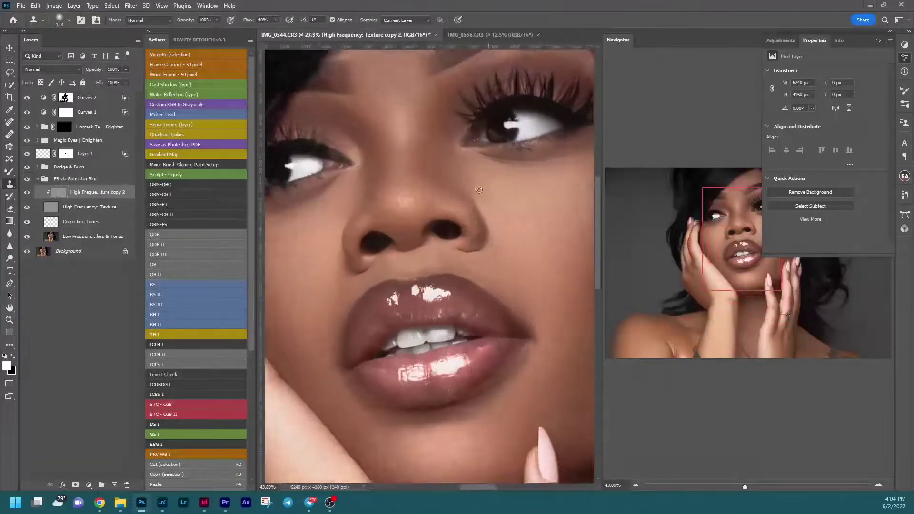
pyautogui.scroll(1, 431, 154)
pyautogui.moveTo(419, 159); pyautogui.dragTo(404, 161)
pyautogui.moveTo(431, 190); pyautogui.dragTo(425, 189)
pyautogui.keyDown('alt'); pyautogui.click(371, 188); pyautogui.keyUp('alt')
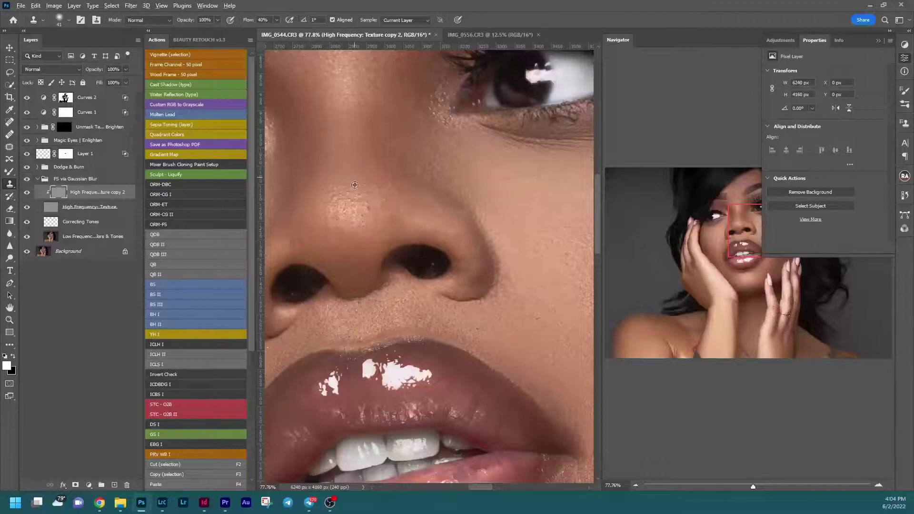
pyautogui.keyDown('alt'); pyautogui.click(353, 211); pyautogui.keyUp('alt')
pyautogui.moveTo(367, 211)
pyautogui.mouseDown()
pyautogui.moveTo(363, 203)
pyautogui.moveTo(354, 220)
pyautogui.moveTo(374, 218)
pyautogui.moveTo(384, 235)
pyautogui.moveTo(430, 229)
pyautogui.mouseUp()
pyautogui.keyDown('alt'); pyautogui.click(407, 227); pyautogui.keyUp('alt')
pyautogui.keyDown('alt'); pyautogui.click(429, 201); pyautogui.keyUp('alt')
pyautogui.moveTo(408, 180); pyautogui.dragTo(441, 174)
# Step: Blend the nose-bridge tones with the Mixer Brush on Low Frequency, then fit the portrait (Ctrl+0)
pyautogui.click(71, 236)
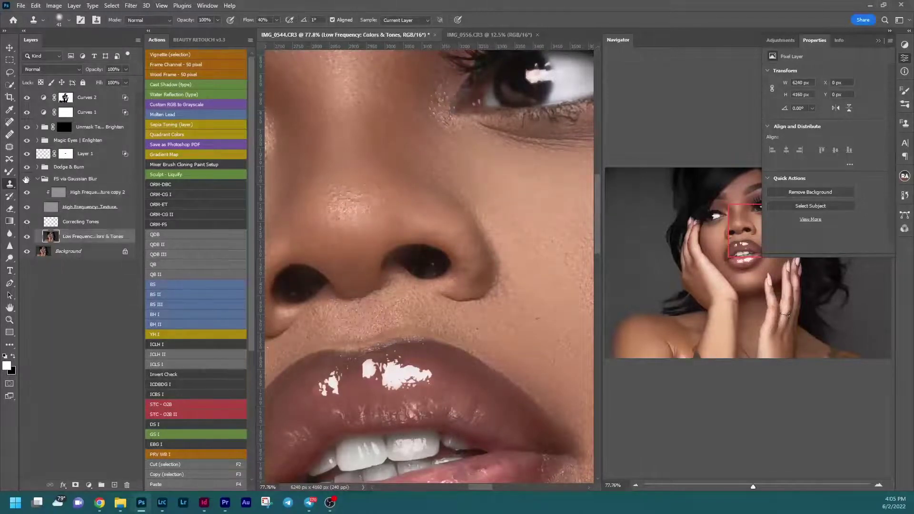
pyautogui.click(14, 171)
pyautogui.press('[')
pyautogui.press('[')
pyautogui.press('[')
pyautogui.moveTo(396, 201)
pyautogui.mouseDown()
pyautogui.moveTo(386, 147)
pyautogui.moveTo(378, 125)
pyautogui.moveTo(390, 164)
pyautogui.moveTo(364, 105)
pyautogui.moveTo(388, 141)
pyautogui.moveTo(390, 74)
pyautogui.mouseUp()
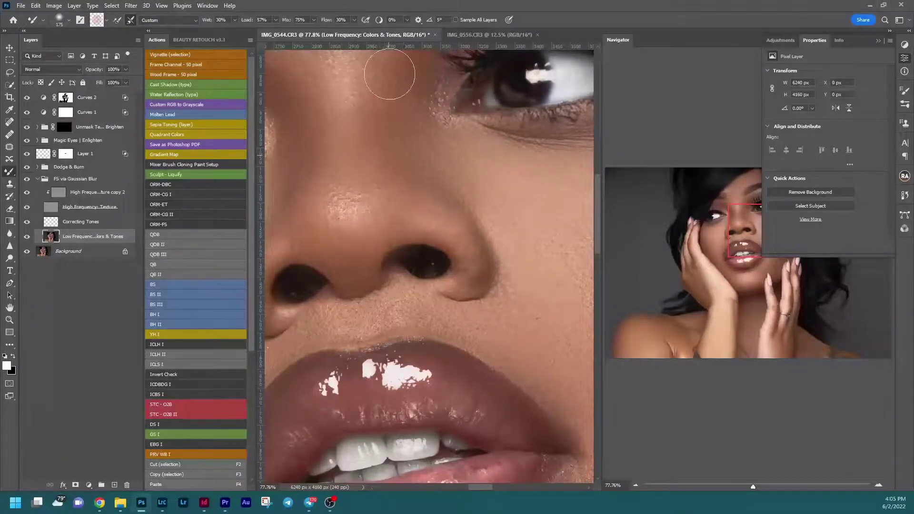
pyautogui.press(']')
pyautogui.press('[')
pyautogui.press('[')
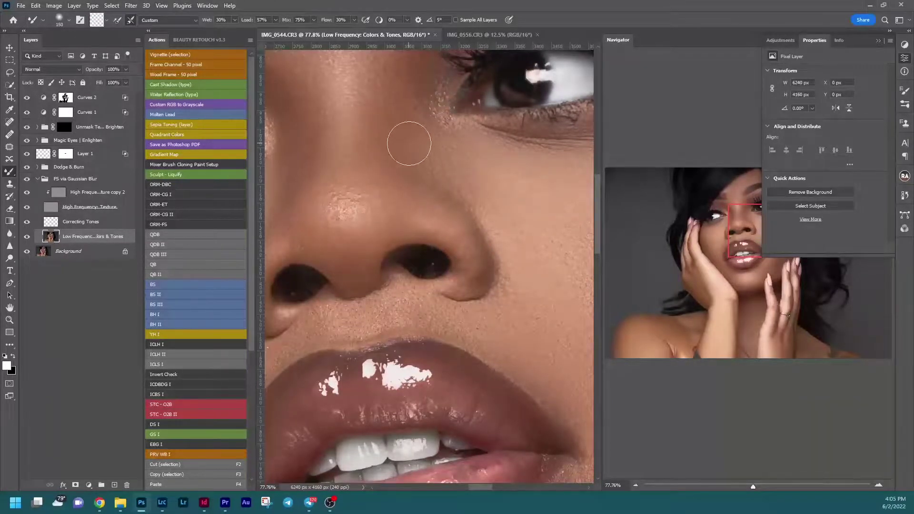
pyautogui.press(']')
pyautogui.hotkey('ctrl', '0')
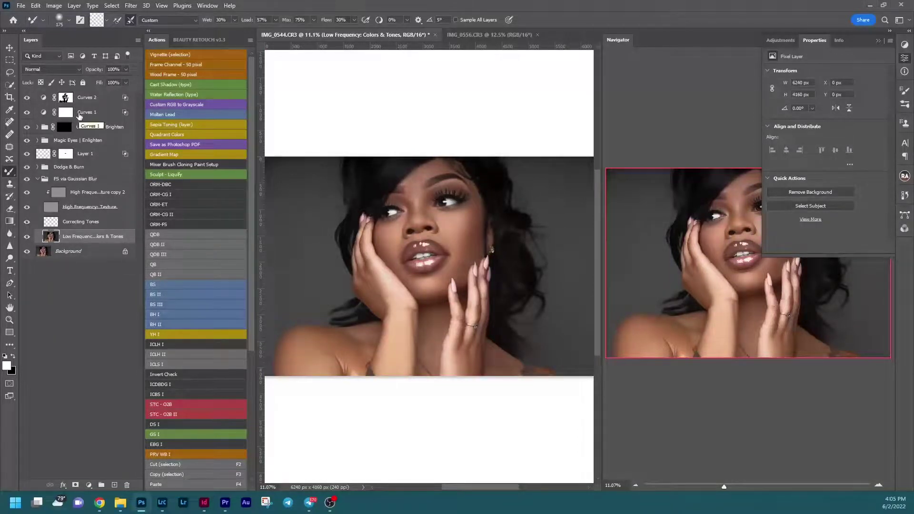
# Step: Split the Curves 1 Underlying Layer Blend If black slider to about 46/121 and confirm
pyautogui.click(106, 118)
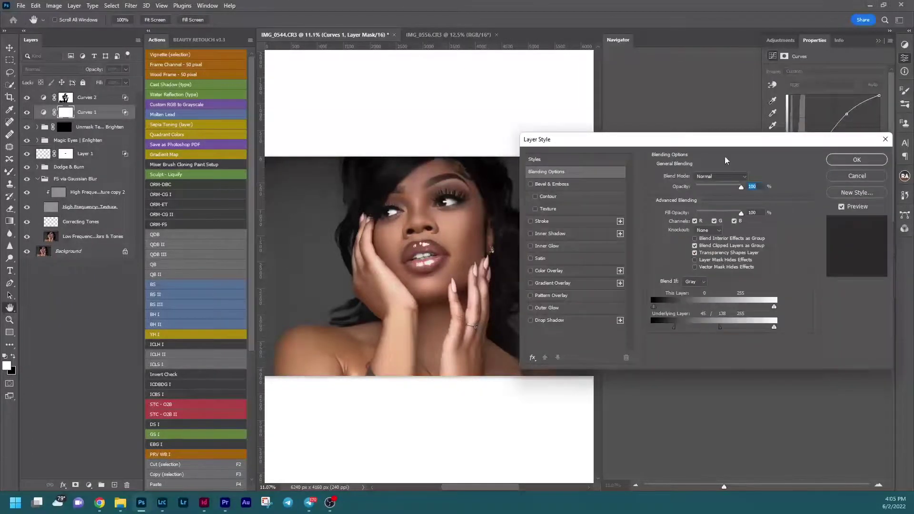
pyautogui.moveTo(674, 331)
pyautogui.mouseDown()
pyautogui.moveTo(682, 331)
pyautogui.moveTo(670, 327)
pyautogui.mouseUp()
pyautogui.moveTo(728, 329); pyautogui.dragTo(745, 330)
pyautogui.moveTo(674, 331); pyautogui.dragTo(711, 330)
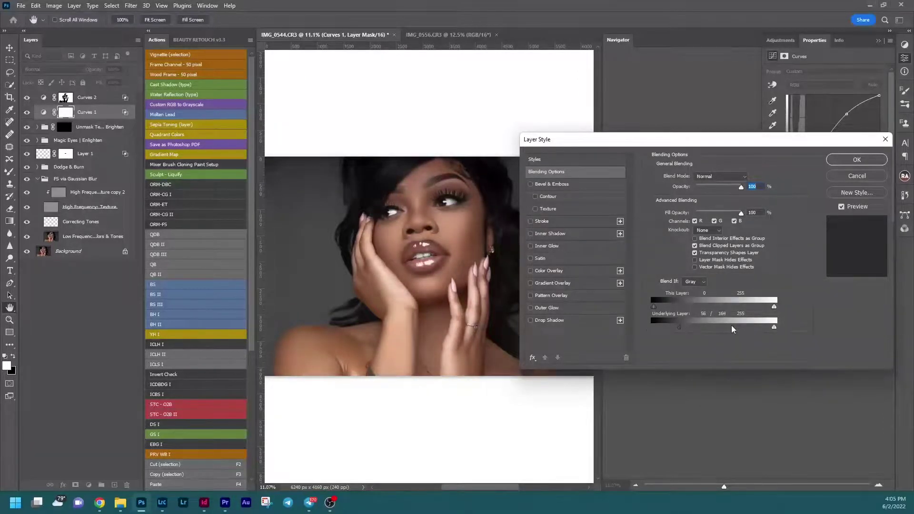
pyautogui.moveTo(732, 329); pyautogui.dragTo(677, 330)
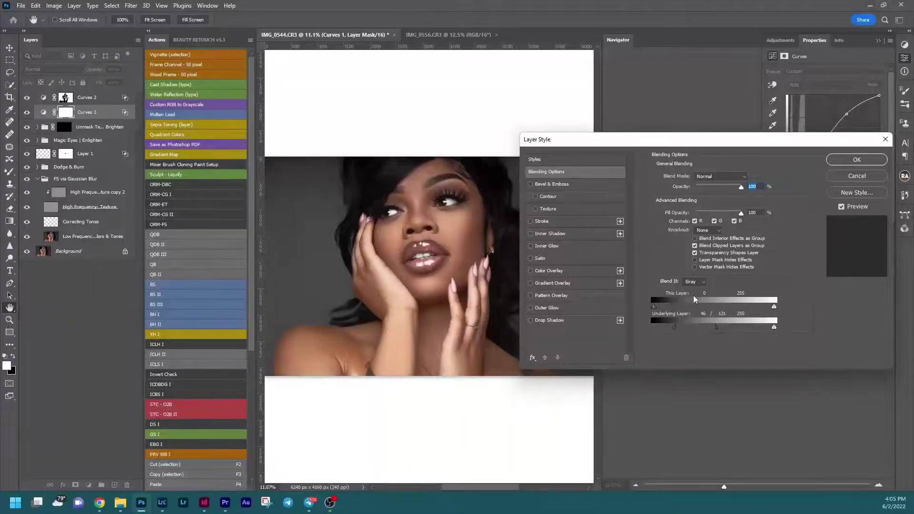
pyautogui.click(834, 164)
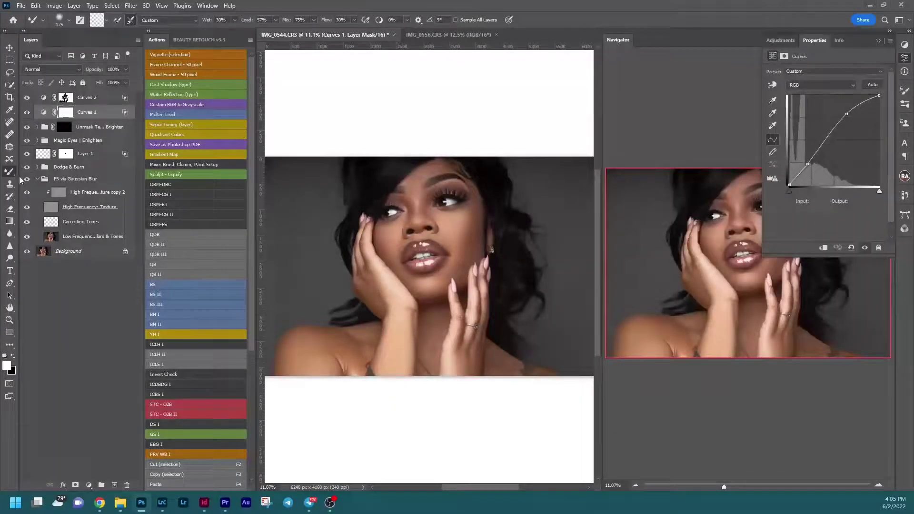
# Step: Expand the Dodge & Burn, Magic Eyes and teeth-brightening groups in the Layers panel
pyautogui.click(38, 167)
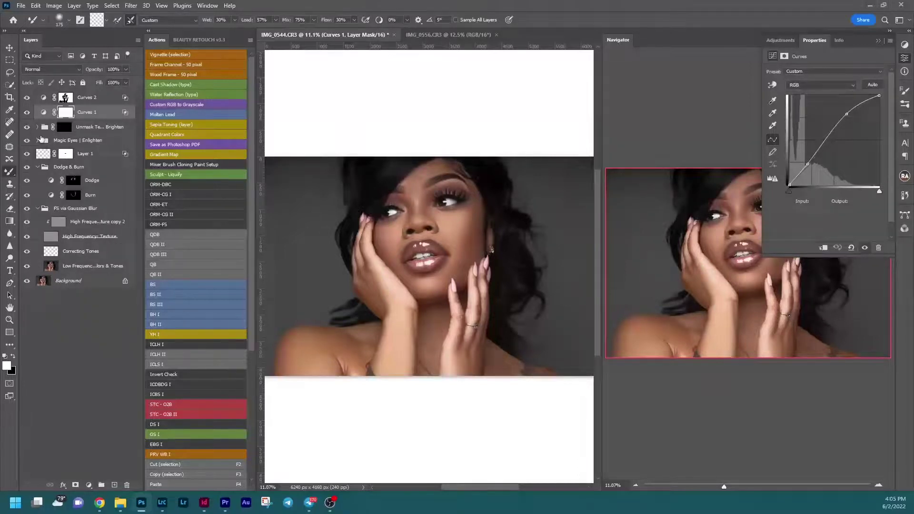
pyautogui.hotkey('ctrl', '2')
pyautogui.click(38, 141)
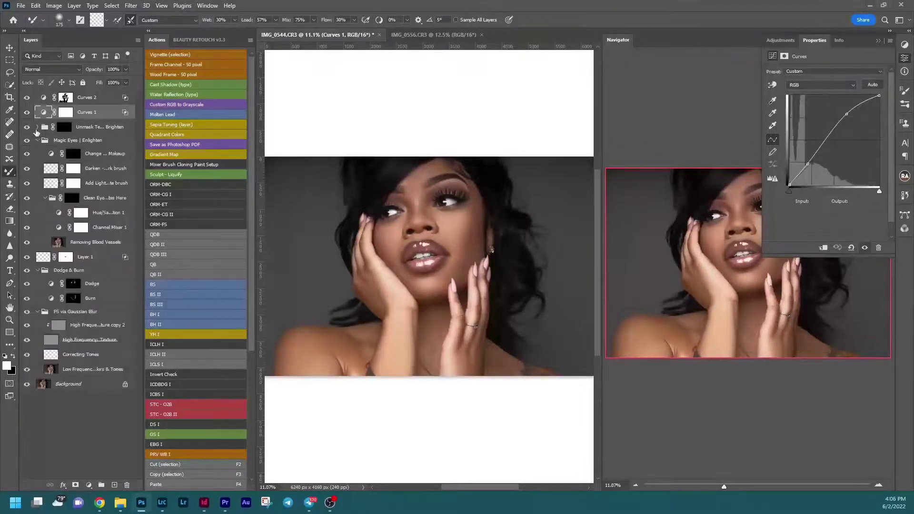
pyautogui.click(37, 127)
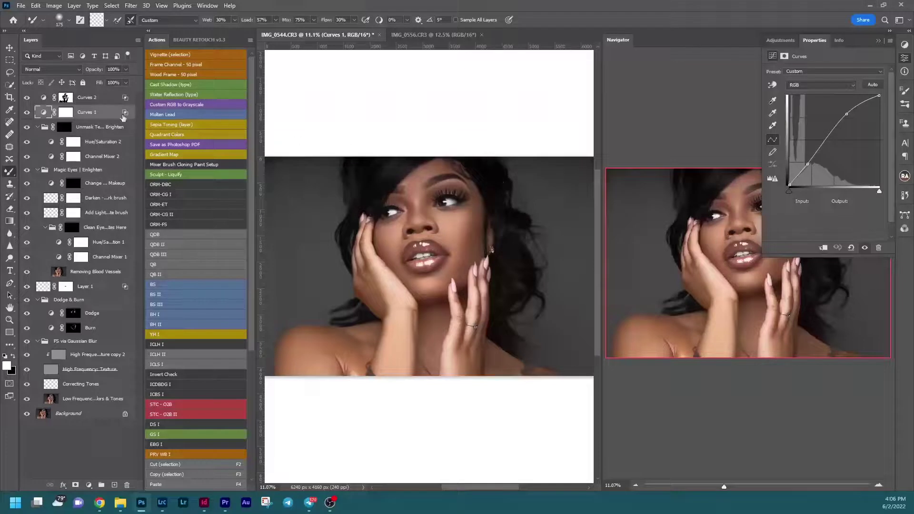
# Step: Compare against the original Background, then select Curves 2 and Curves 1 and delete both
pyautogui.click(105, 104)
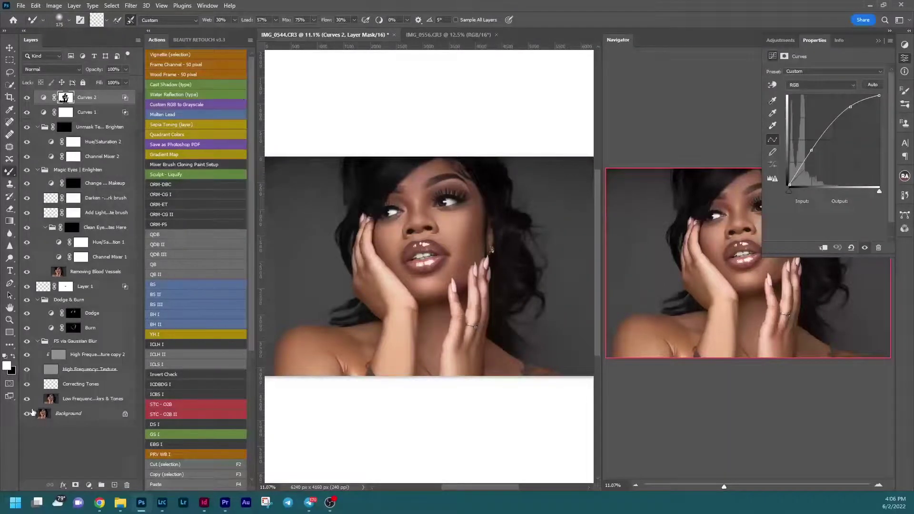
pyautogui.keyDown('alt'); pyautogui.click(27, 414); pyautogui.keyUp('alt')
pyautogui.keyDown('alt'); pyautogui.click(27, 414); pyautogui.keyUp('alt')
pyautogui.keyDown('alt'); pyautogui.click(27, 414); pyautogui.keyUp('alt')
pyautogui.keyDown('alt'); pyautogui.click(27, 415); pyautogui.keyUp('alt')
pyautogui.keyDown('shift'); pyautogui.click(107, 114); pyautogui.keyUp('shift')
pyautogui.press('Delete')
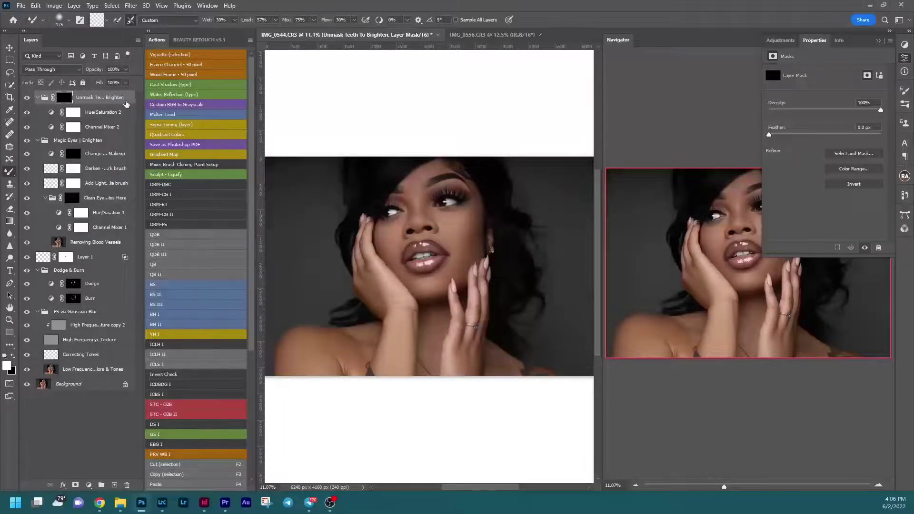
# Step: Compare the retouch with the original again and bring up the BEAUTY RETOUCH v3.3 panel
pyautogui.keyDown('alt'); pyautogui.click(26, 384); pyautogui.keyUp('alt')
pyautogui.keyDown('alt'); pyautogui.click(26, 384); pyautogui.keyUp('alt')
pyautogui.keyDown('alt'); pyautogui.click(27, 383); pyautogui.keyUp('alt')
pyautogui.keyDown('alt'); pyautogui.click(24, 385); pyautogui.keyUp('alt')
pyautogui.click(191, 40)
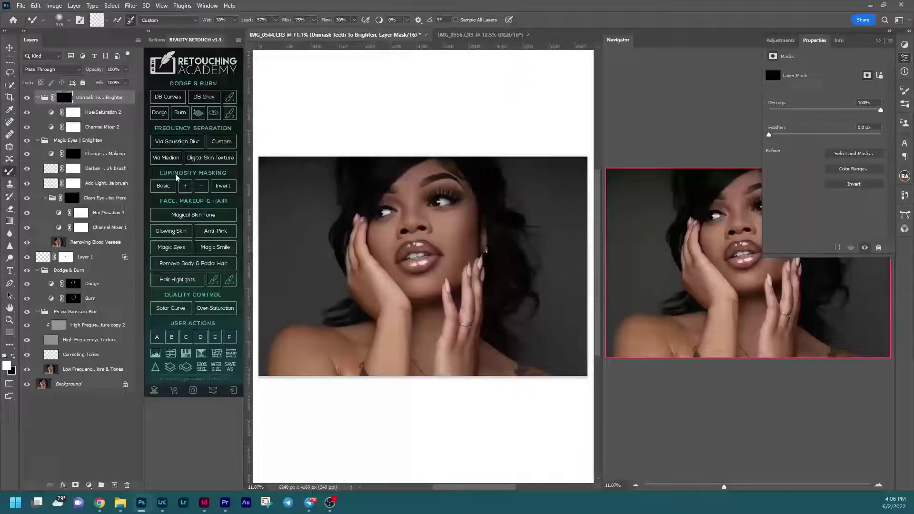
# Step: Create a luminosity-masked Curves 1 layer and lower its point to Input 61, Output 87
pyautogui.click(181, 186)
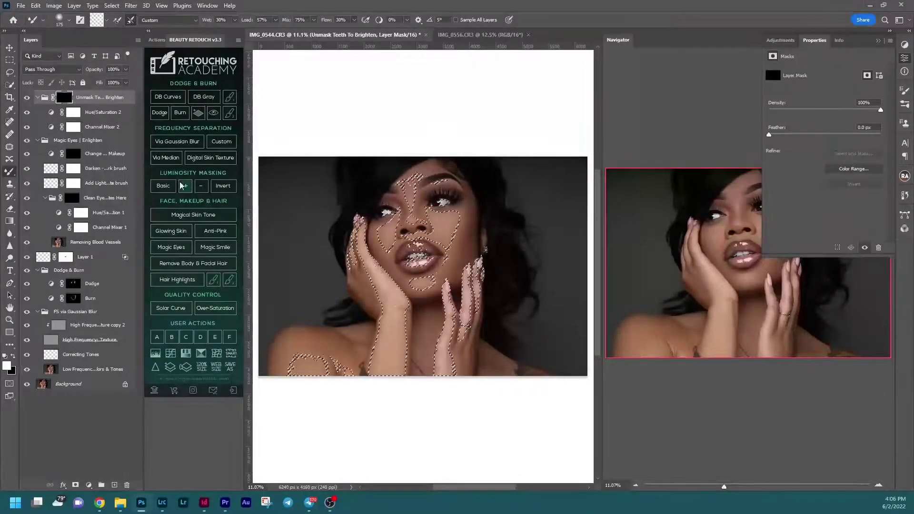
pyautogui.click(182, 185)
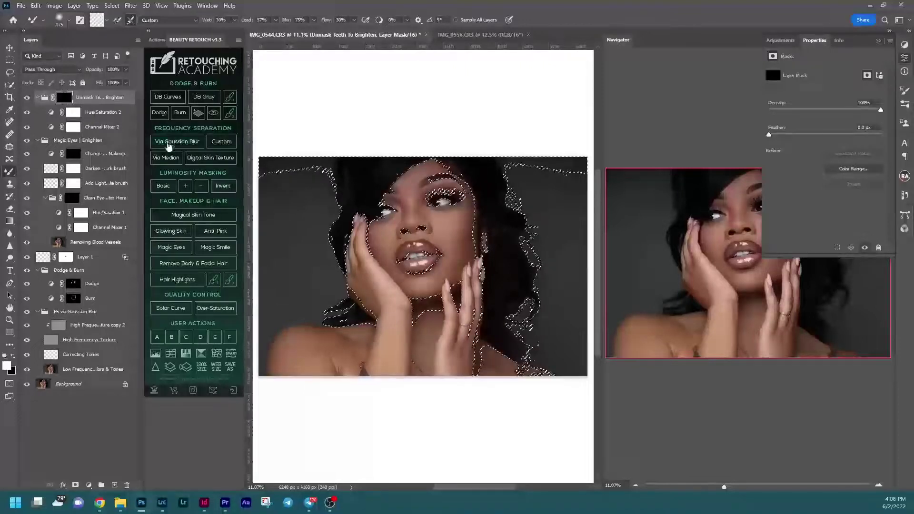
pyautogui.click(157, 39)
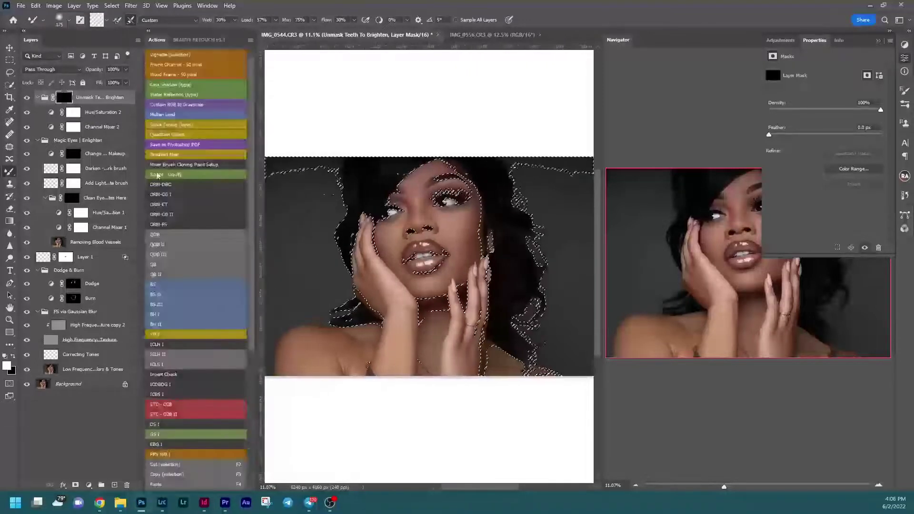
pyautogui.click(175, 359)
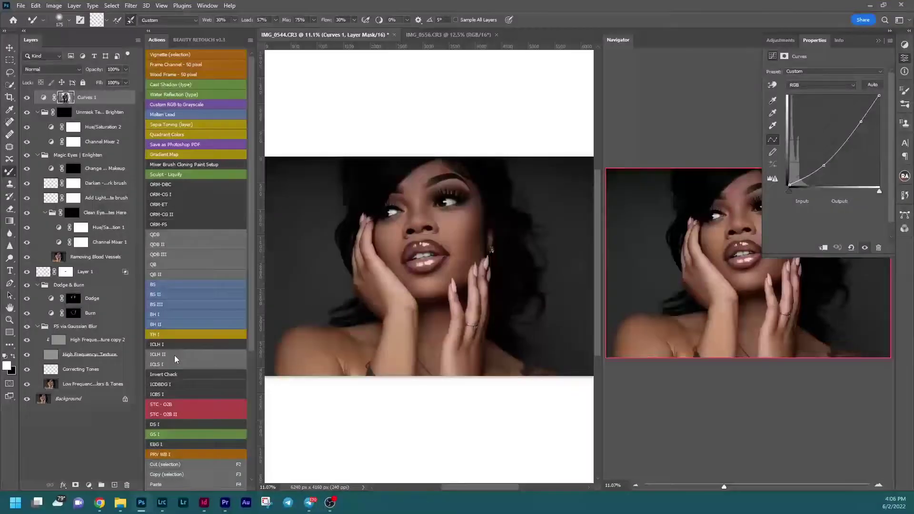
pyautogui.hotkey('ctrl', 'z')
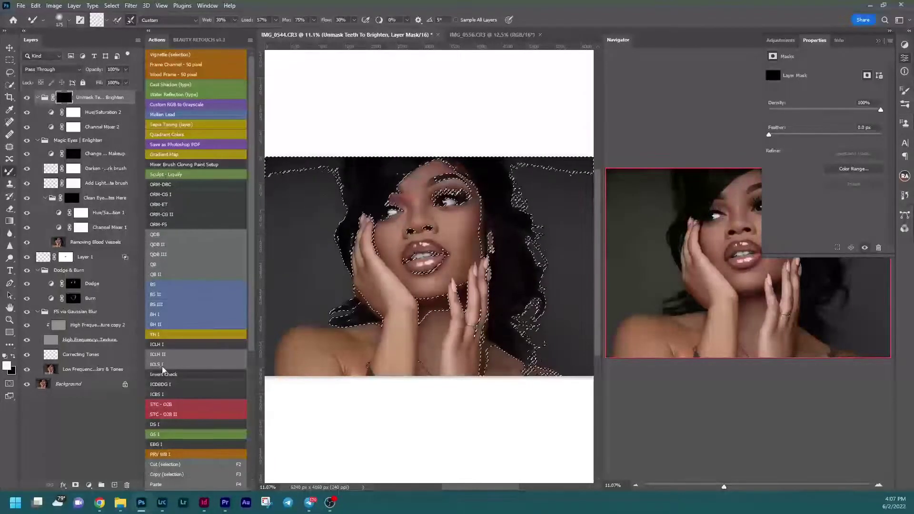
pyautogui.click(166, 366)
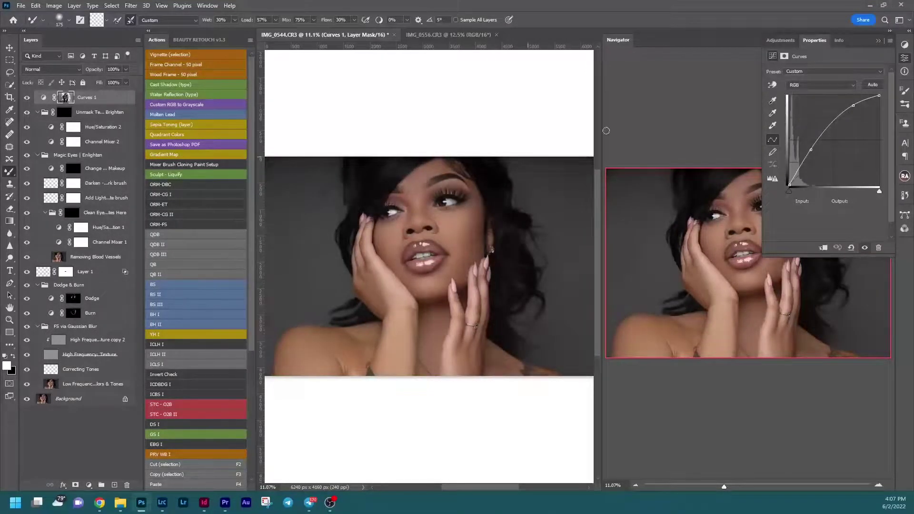
pyautogui.moveTo(811, 150); pyautogui.dragTo(810, 155)
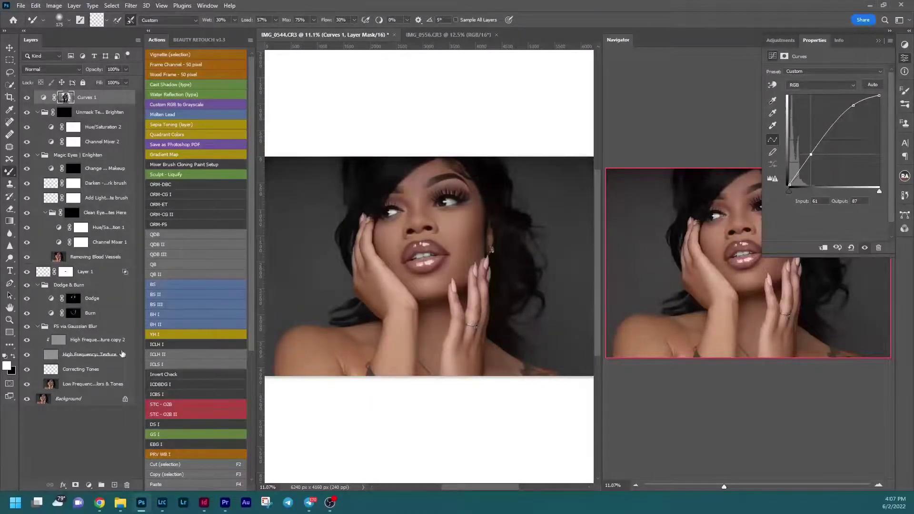
# Step: Mask a Curves 2 layer to the bright face, hands and shoulders; set its point to Input 57, Output 60
pyautogui.keyDown('alt'); pyautogui.click(27, 398); pyautogui.keyUp('alt')
pyautogui.keyDown('alt'); pyautogui.click(26, 399); pyautogui.keyUp('alt')
pyautogui.click(194, 39)
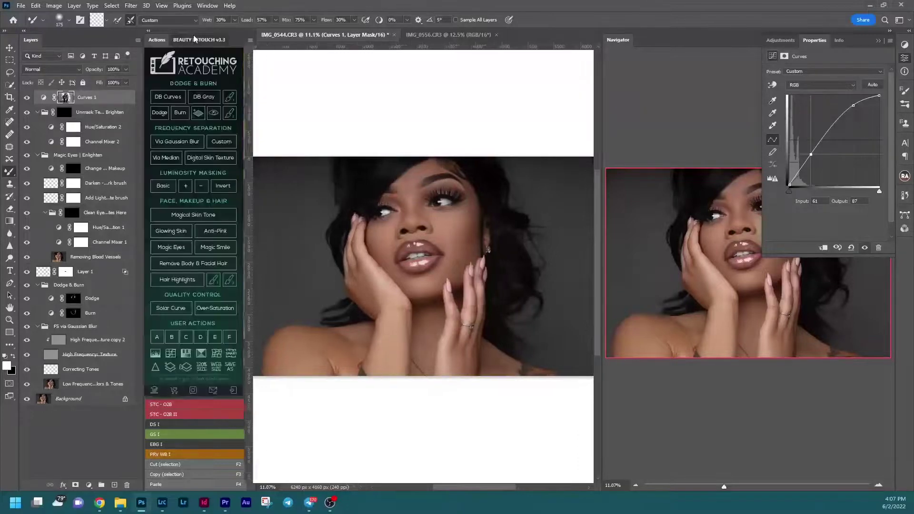
pyautogui.click(166, 196)
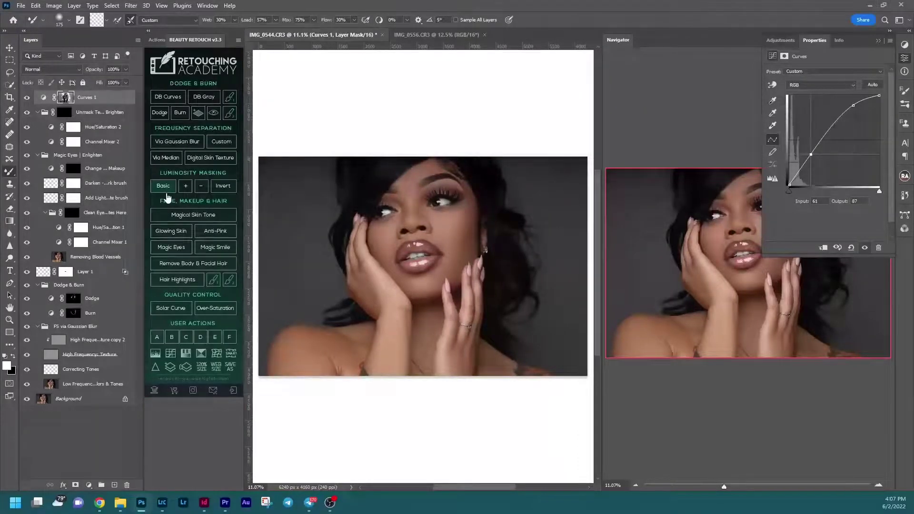
pyautogui.click(186, 187)
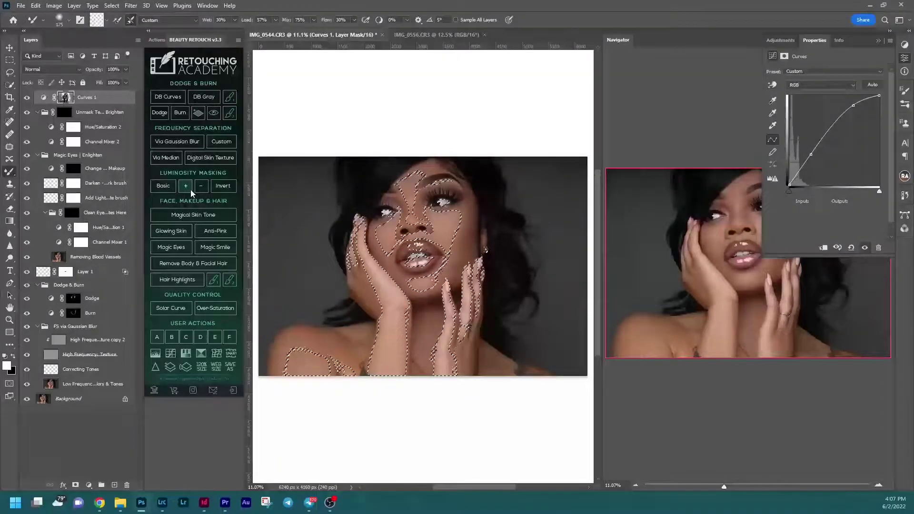
pyautogui.click(182, 93)
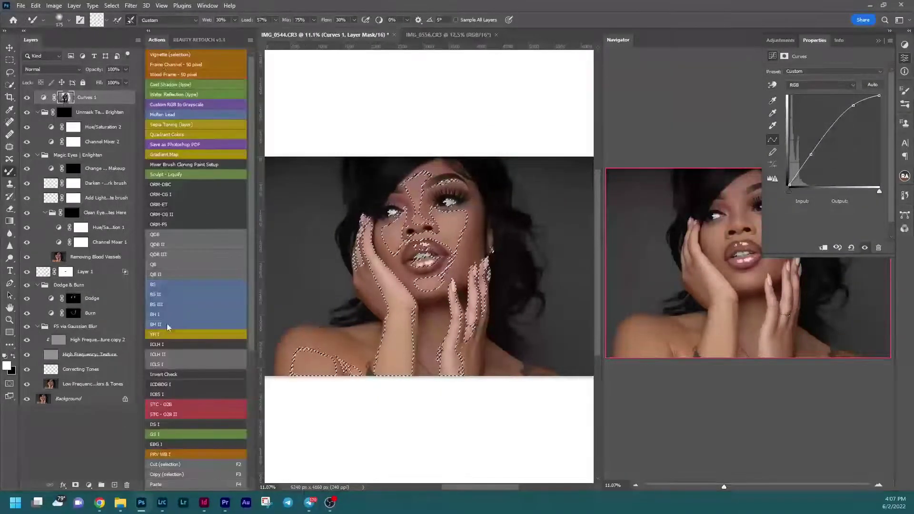
pyautogui.click(176, 367)
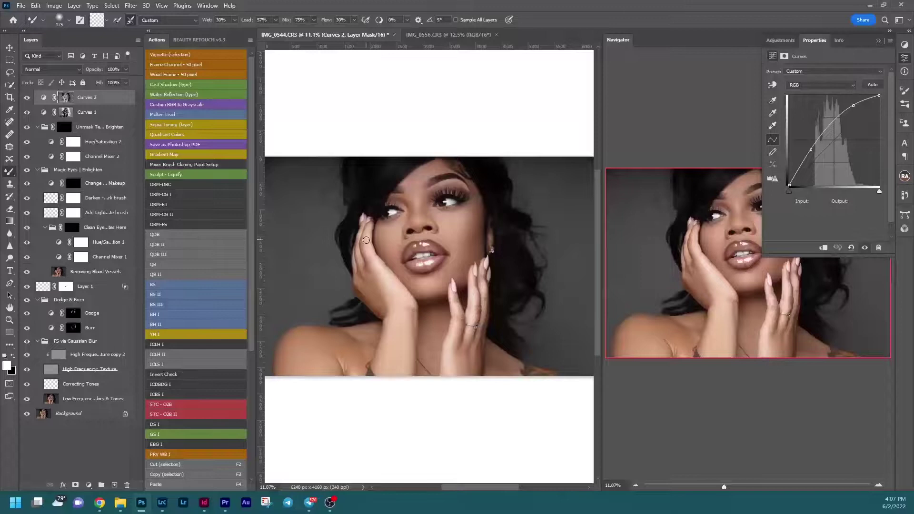
pyautogui.moveTo(813, 151); pyautogui.dragTo(809, 164)
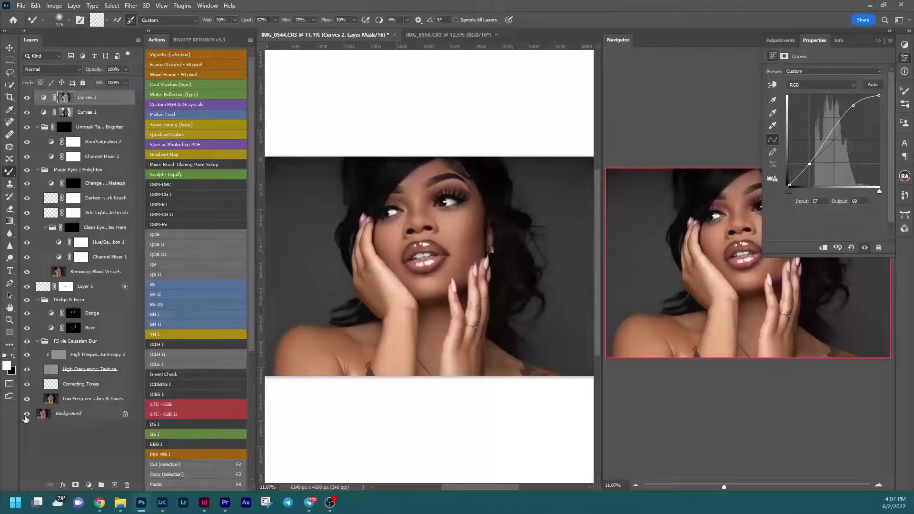
# Step: Compare with the original Background and look through the Edit and Layer menus
pyautogui.keyDown('alt'); pyautogui.click(26, 415); pyautogui.keyUp('alt')
pyautogui.keyDown('alt'); pyautogui.click(25, 415); pyautogui.keyUp('alt')
pyautogui.click(75, 5)
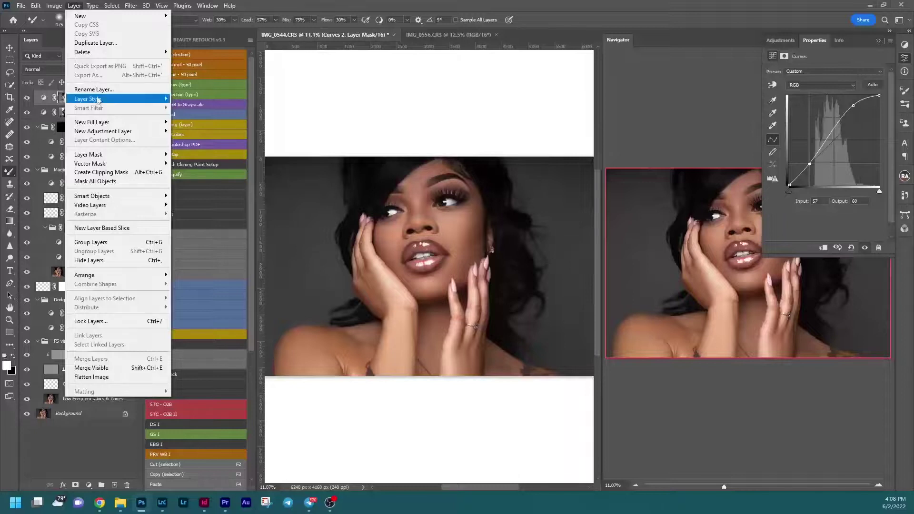
pyautogui.moveTo(37, 6)
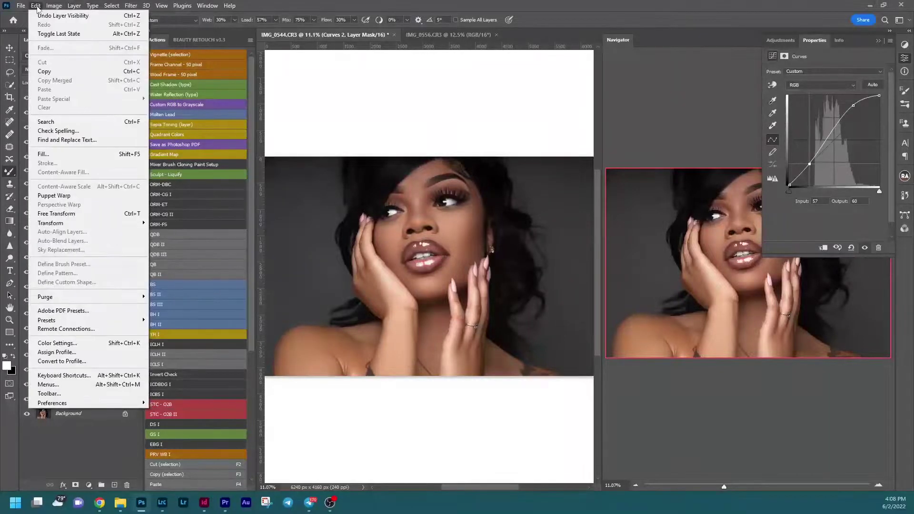
pyautogui.click(36, 7)
pyautogui.click(75, 7)
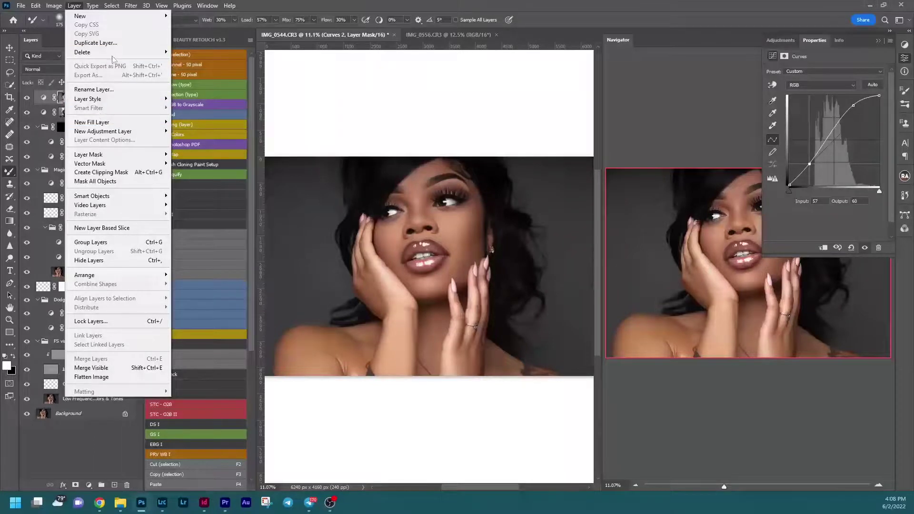
# Step: Try Merge Visible and undo it, then stamp visible layers above Curves 2 with Ctrl+Alt+Shift+E
pyautogui.moveTo(124, 23)
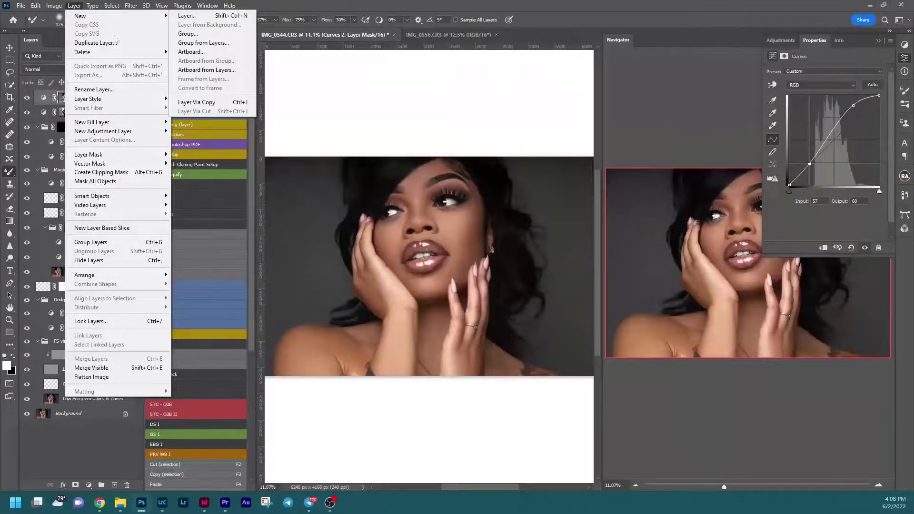
pyautogui.moveTo(113, 164)
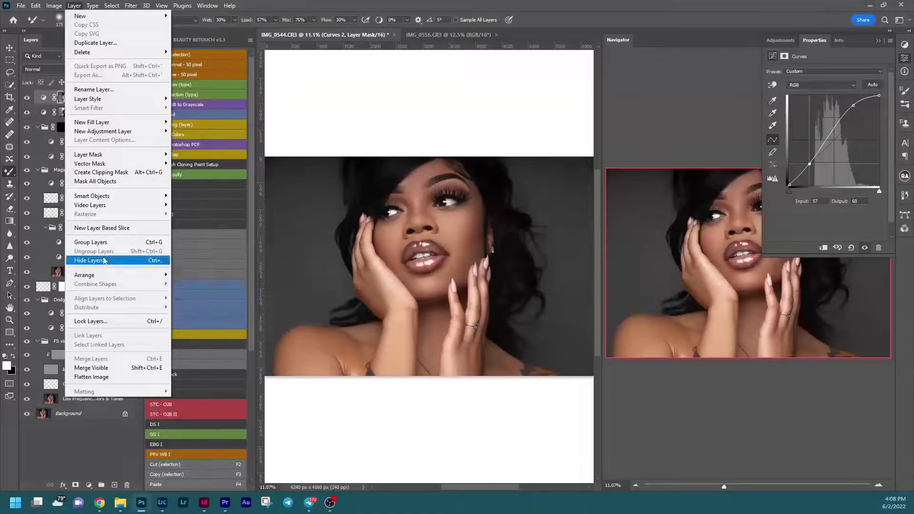
pyautogui.moveTo(53, 6)
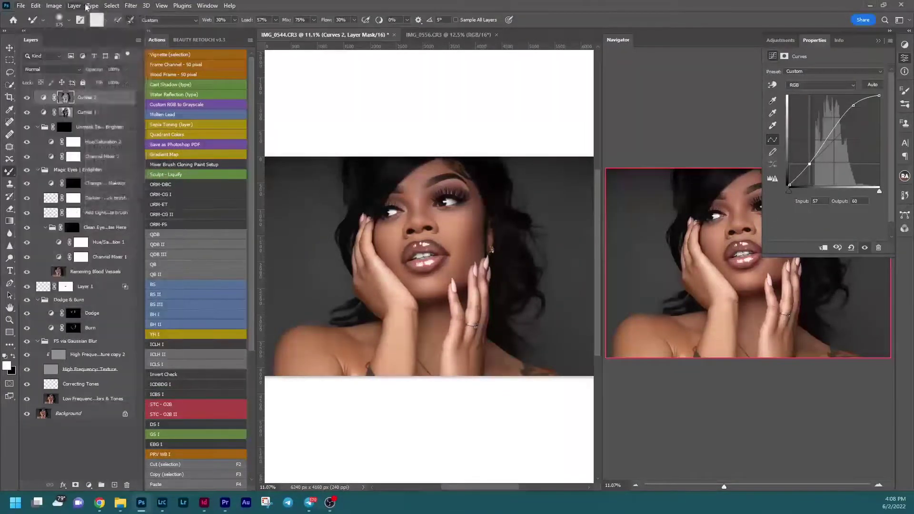
pyautogui.moveTo(112, 7)
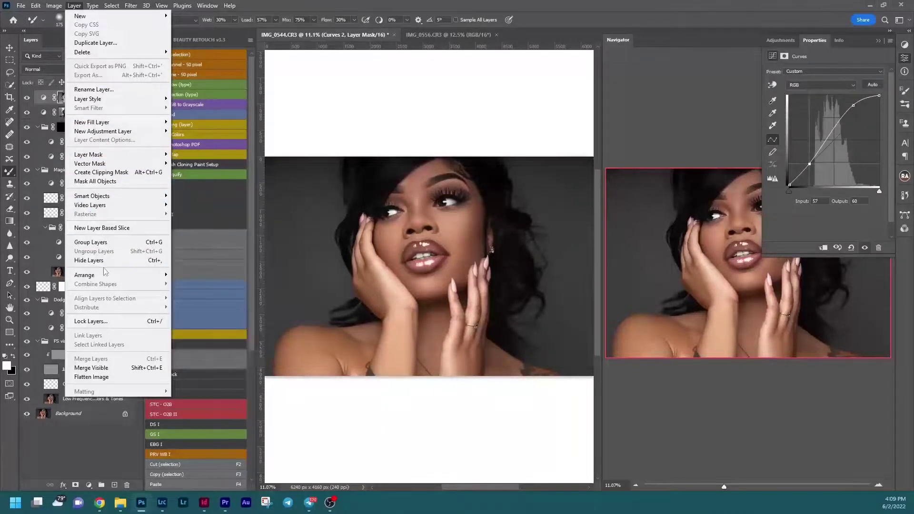
pyautogui.click(108, 370)
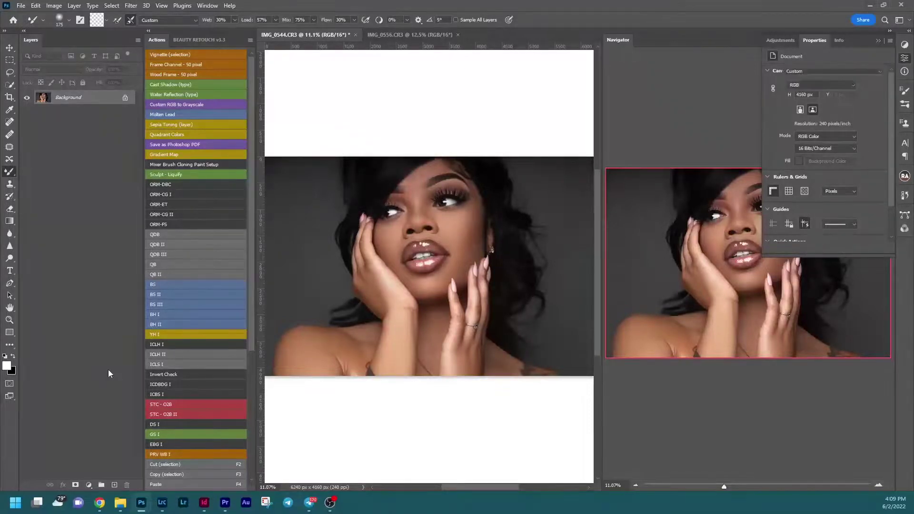
pyautogui.hotkey('ctrl', 'z')
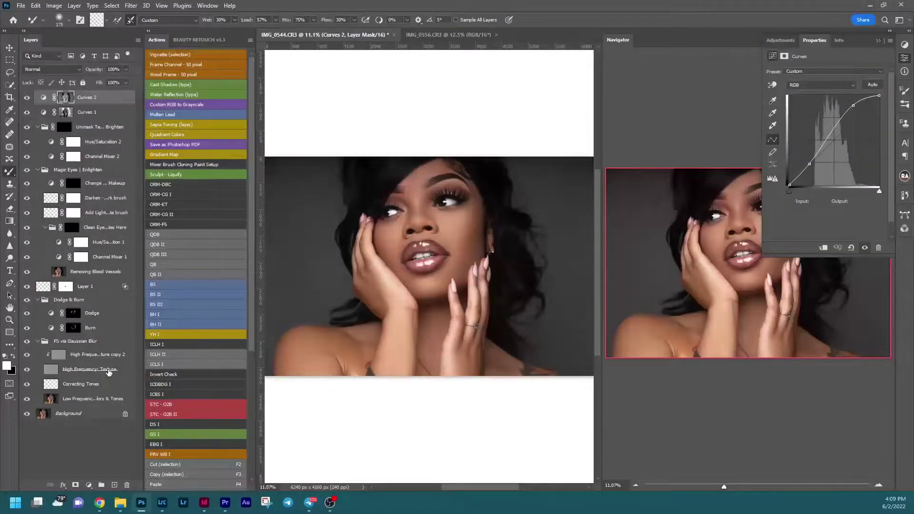
pyautogui.click(40, 97)
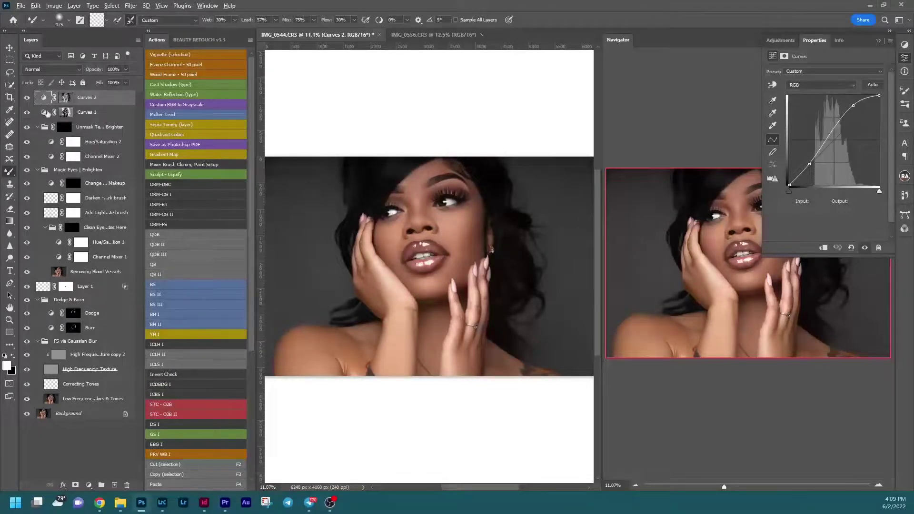
pyautogui.hotkey('ctrl', 'shift', 'alt', 'e')
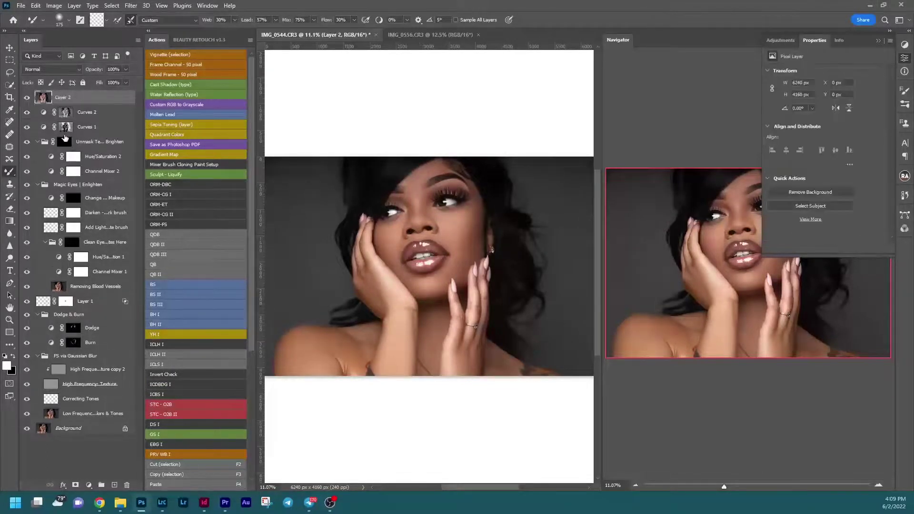
# Step: Select the woman with Select > Subject and invert it to the gray background
pyautogui.click(109, 6)
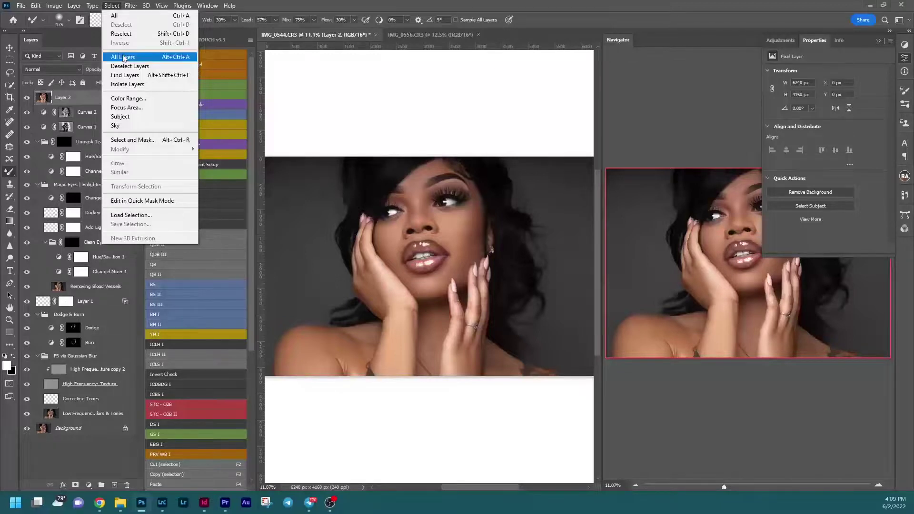
pyautogui.click(122, 115)
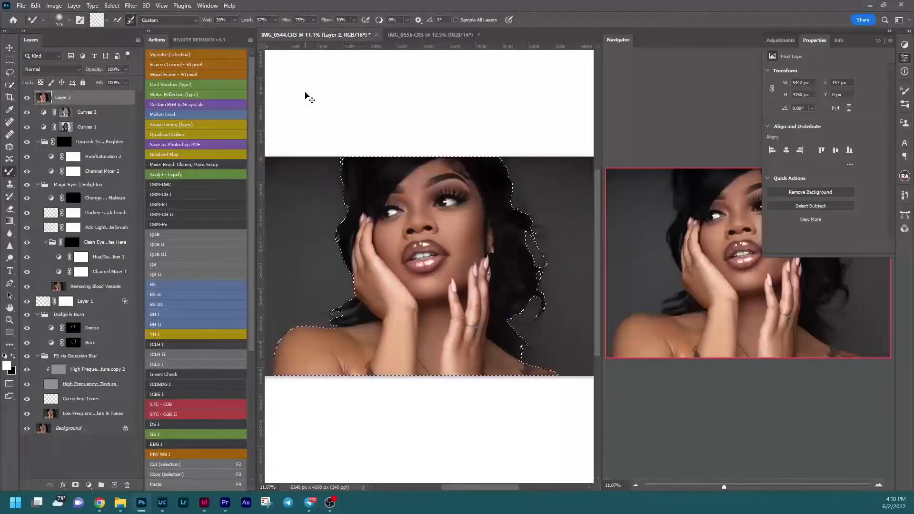
pyautogui.hotkey('ctrl', 'shift', 'i')
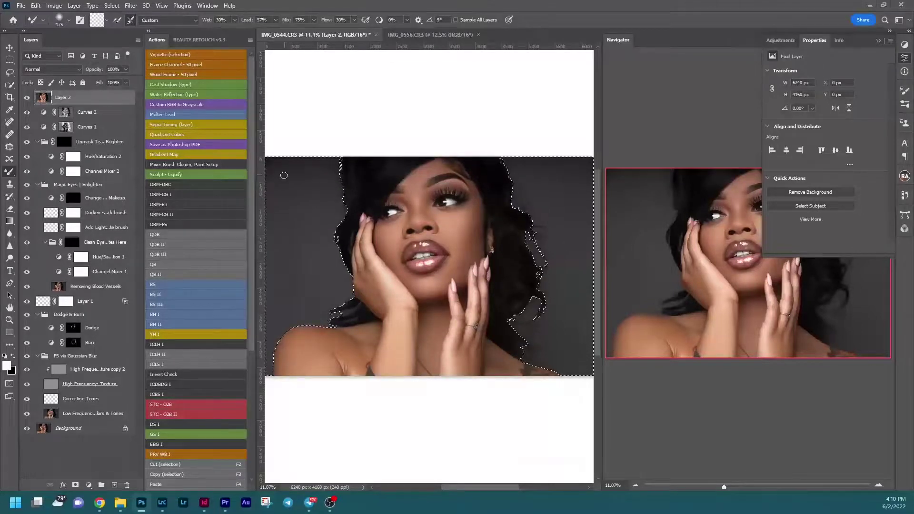
# Step: Blend the background into the right hair edge with a 1000–1100 px Mixer Brush; collapse Properties
pyautogui.moveTo(281, 192); pyautogui.dragTo(284, 196)
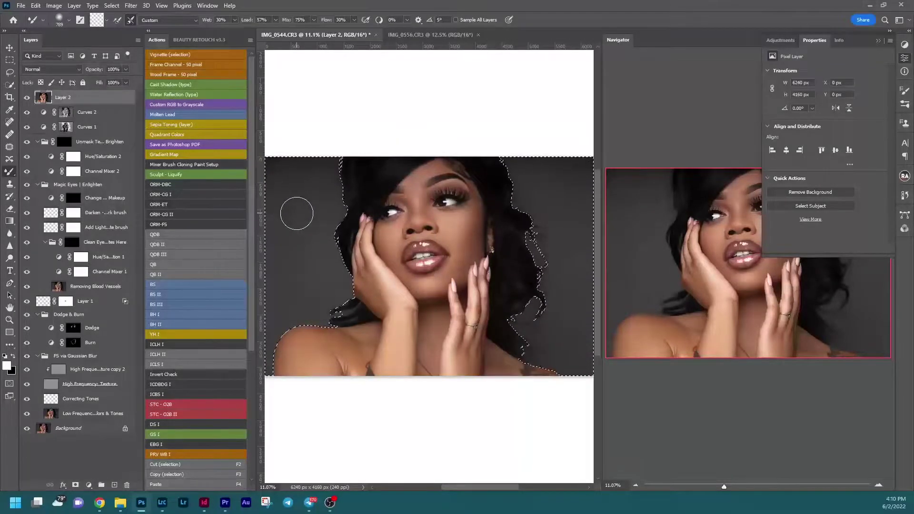
pyautogui.press(']')
pyautogui.press(']')
pyautogui.press(']')
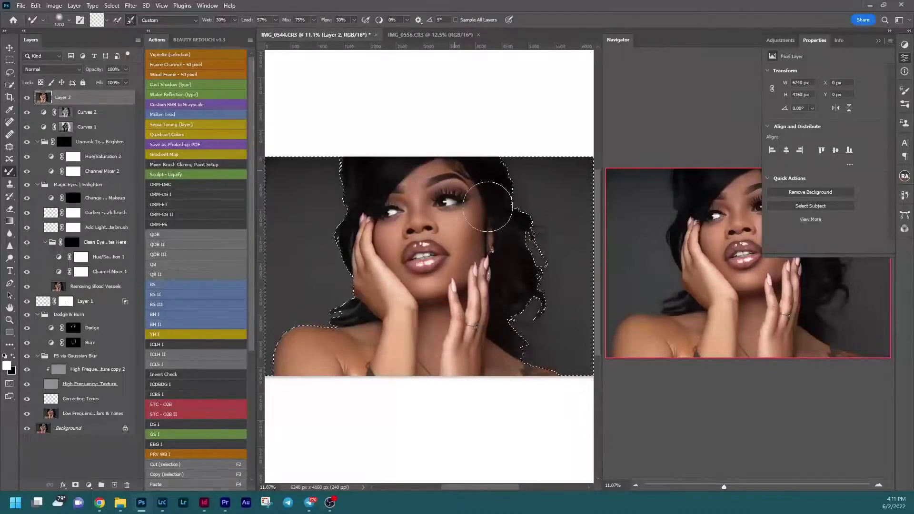
pyautogui.press('[')
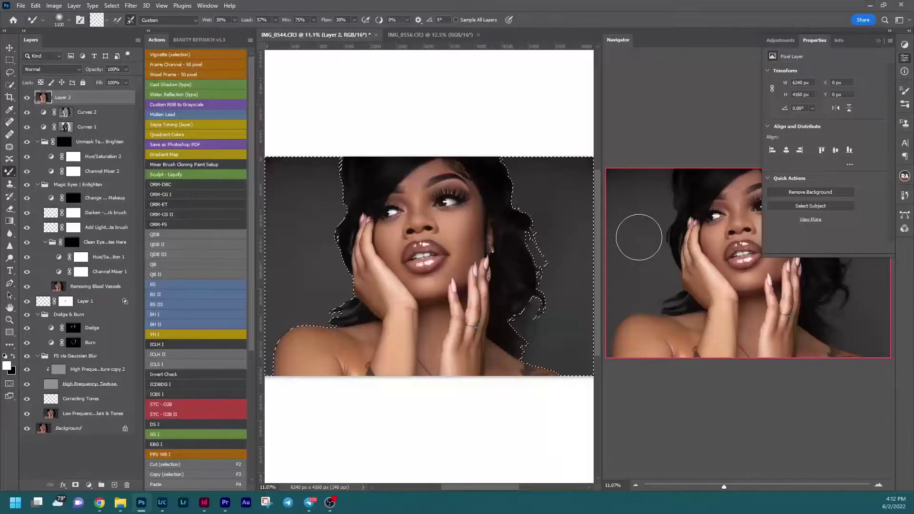
pyautogui.press('s')
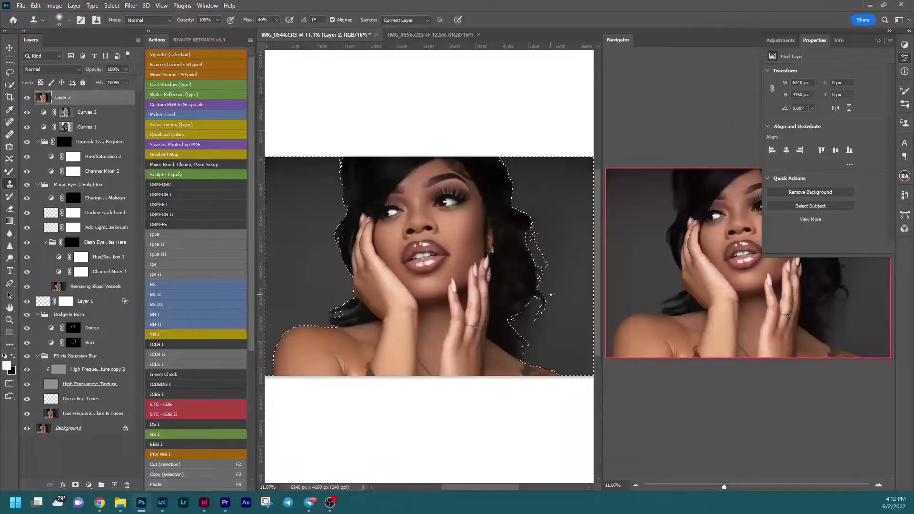
pyautogui.press('b')
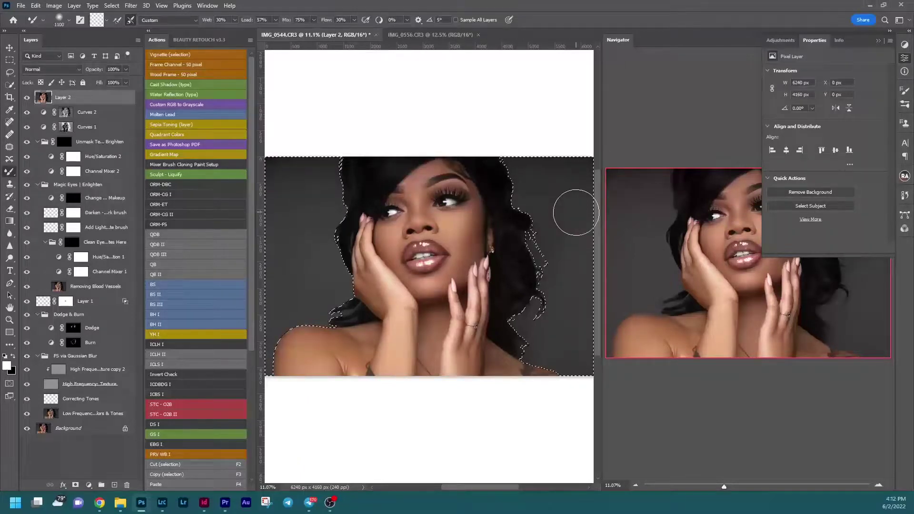
pyautogui.moveTo(583, 288)
pyautogui.mouseDown()
pyautogui.moveTo(478, 301)
pyautogui.moveTo(555, 295)
pyautogui.moveTo(513, 303)
pyautogui.mouseUp()
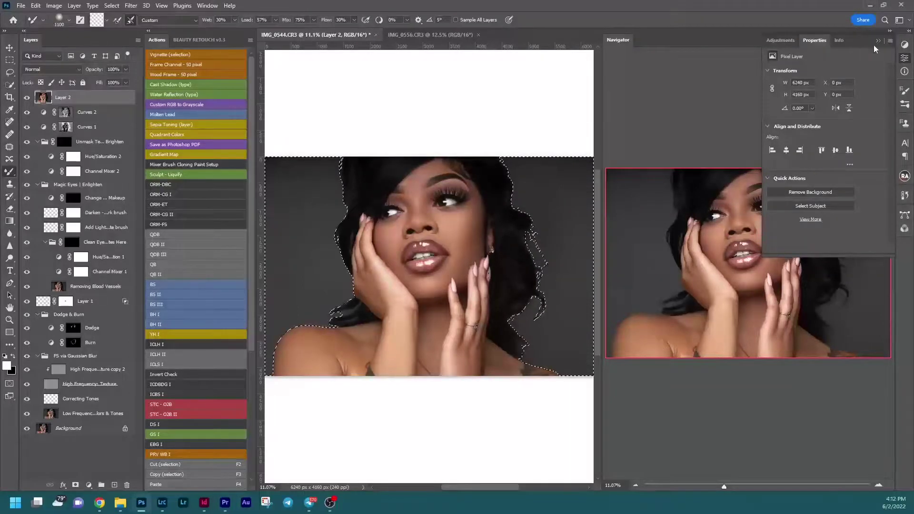
pyautogui.click(878, 41)
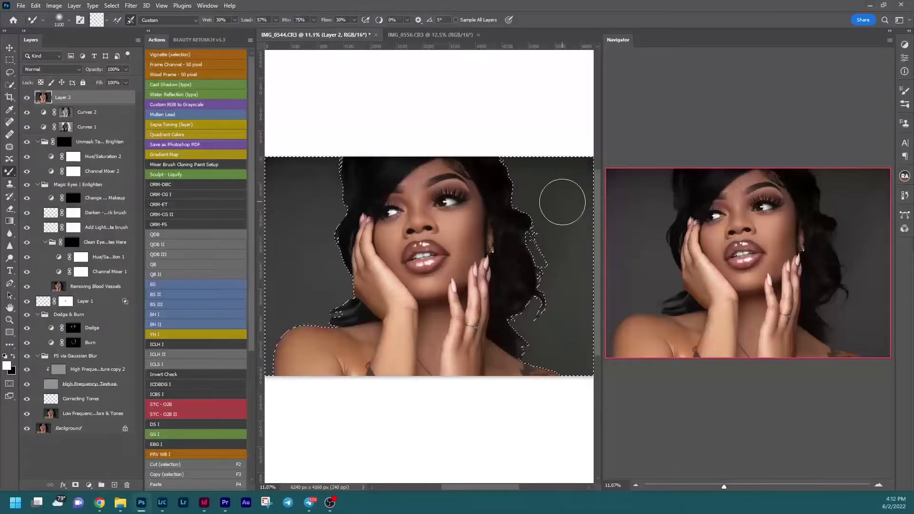
# Step: Copy the selection to a new Layer 3 and set up a 156 px Clone Stamp brush
pyautogui.hotkey('ctrl', 'j')
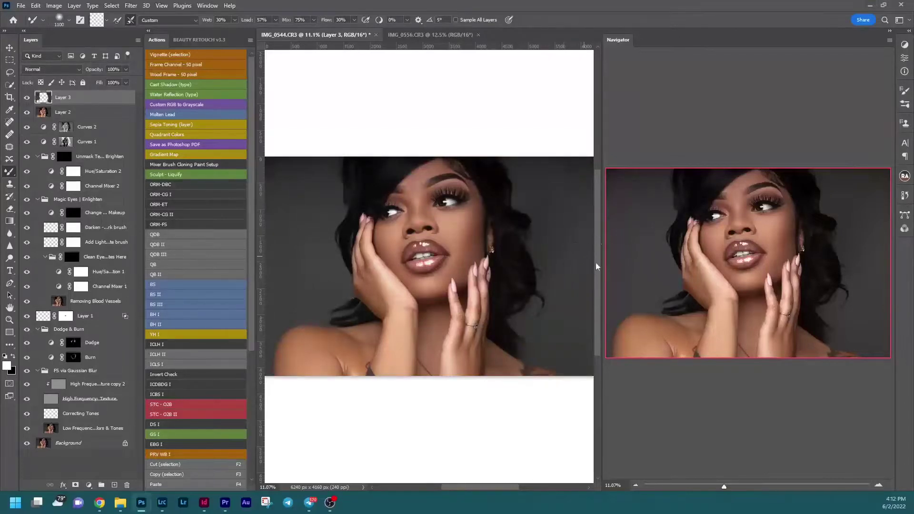
pyautogui.scroll(3, 555, 243)
pyautogui.scroll(4, 557, 240)
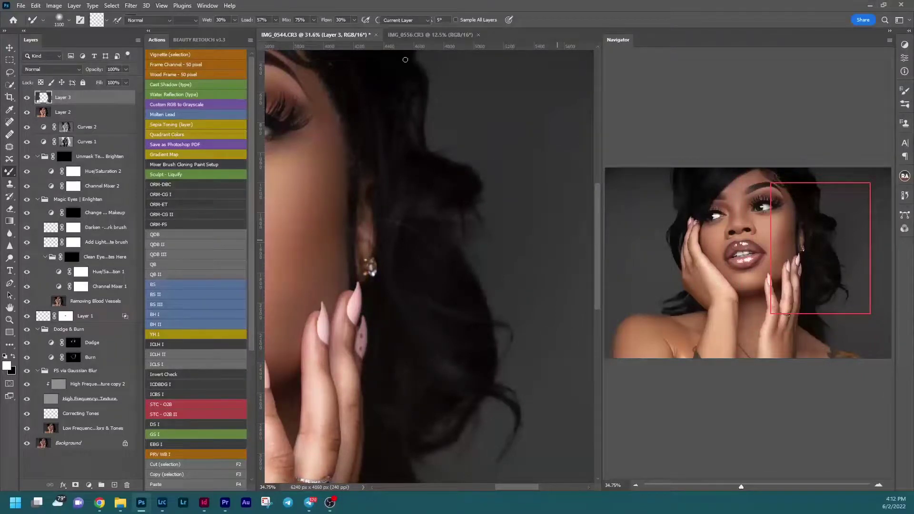
pyautogui.scroll(1, 405, 59)
pyautogui.press('s')
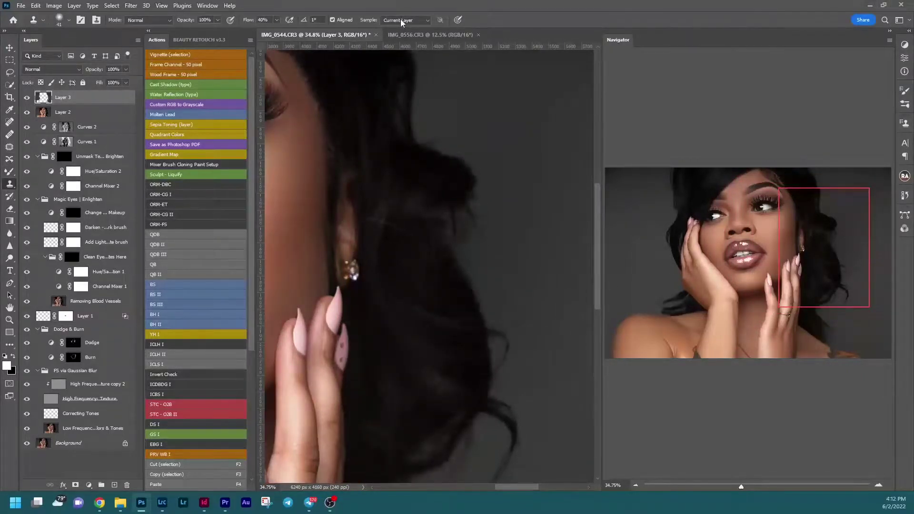
pyautogui.keyDown('alt'); pyautogui.rightClick(511, 172); pyautogui.keyUp('alt')
pyautogui.moveTo(510, 172); pyautogui.dragTo(516, 172)
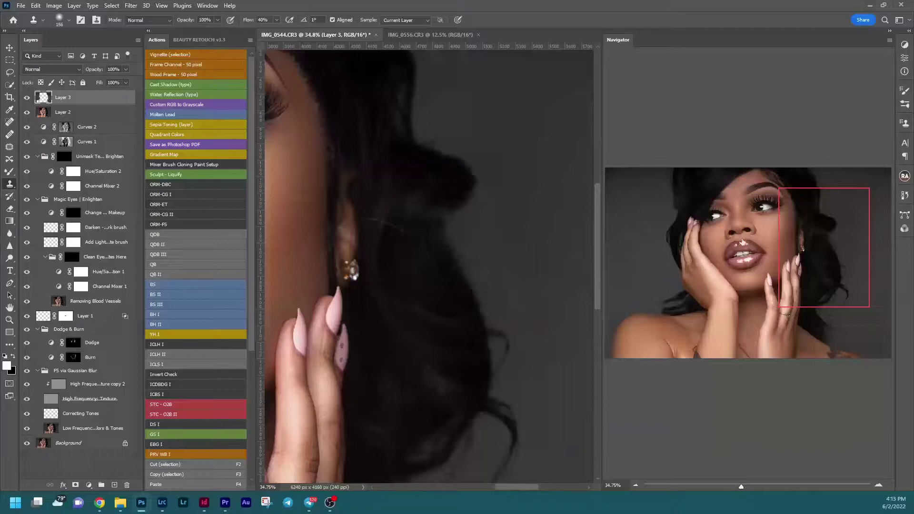
# Step: With a 237 px clone brush, paint smooth gray over an uneven background patch near the hair
pyautogui.moveTo(813, 242); pyautogui.dragTo(831, 293)
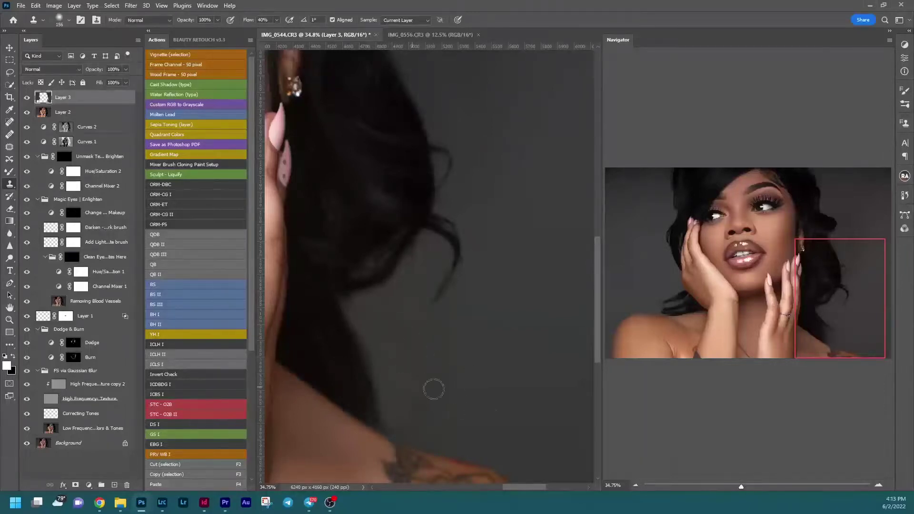
pyautogui.click(774, 296)
pyautogui.moveTo(775, 296); pyautogui.dragTo(667, 286)
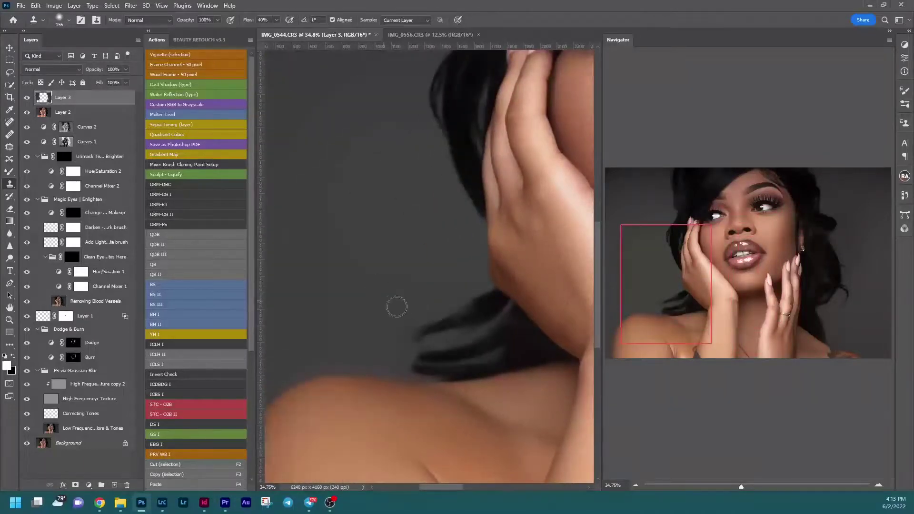
pyautogui.click(726, 262)
pyautogui.moveTo(725, 261); pyautogui.dragTo(682, 227)
pyautogui.keyDown('alt'); pyautogui.rightClick(299, 205); pyautogui.keyUp('alt')
pyautogui.keyDown('alt'); pyautogui.rightClick(287, 135); pyautogui.keyUp('alt')
pyautogui.keyDown('alt'); pyautogui.click(279, 101); pyautogui.keyUp('alt')
pyautogui.moveTo(310, 81)
pyautogui.mouseDown()
pyautogui.moveTo(350, 83)
pyautogui.moveTo(346, 62)
pyautogui.moveTo(375, 64)
pyautogui.moveTo(357, 60)
pyautogui.moveTo(341, 106)
pyautogui.moveTo(313, 139)
pyautogui.moveTo(339, 85)
pyautogui.moveTo(354, 89)
pyautogui.moveTo(364, 139)
pyautogui.moveTo(332, 184)
pyautogui.moveTo(337, 158)
pyautogui.moveTo(372, 141)
pyautogui.moveTo(375, 180)
pyautogui.moveTo(373, 137)
pyautogui.moveTo(366, 234)
pyautogui.moveTo(382, 196)
pyautogui.moveTo(382, 228)
pyautogui.moveTo(368, 247)
pyautogui.moveTo(390, 224)
pyautogui.moveTo(356, 260)
pyautogui.moveTo(347, 298)
pyautogui.moveTo(364, 261)
pyautogui.mouseUp()
pyautogui.scroll(-3, 476, 263)
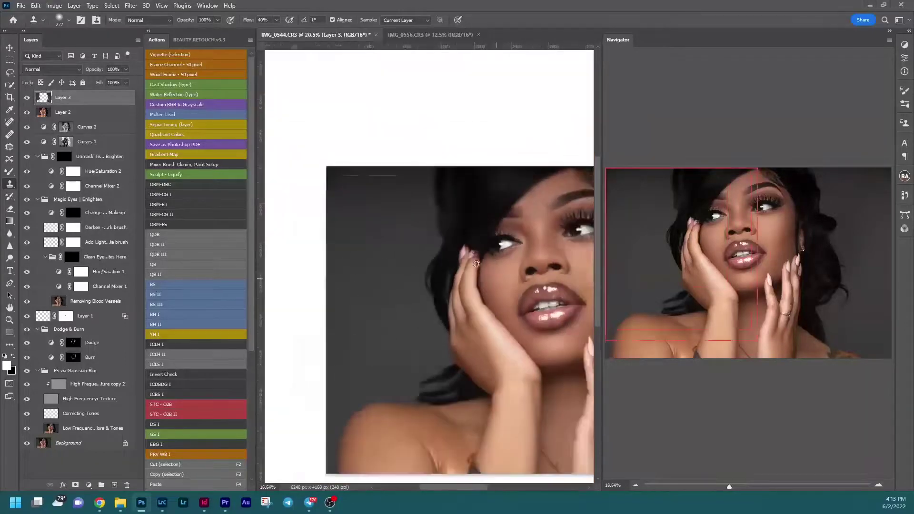
# Step: Zoom out and delete Layer 3
pyautogui.scroll(-1, 476, 264)
pyautogui.click(735, 282)
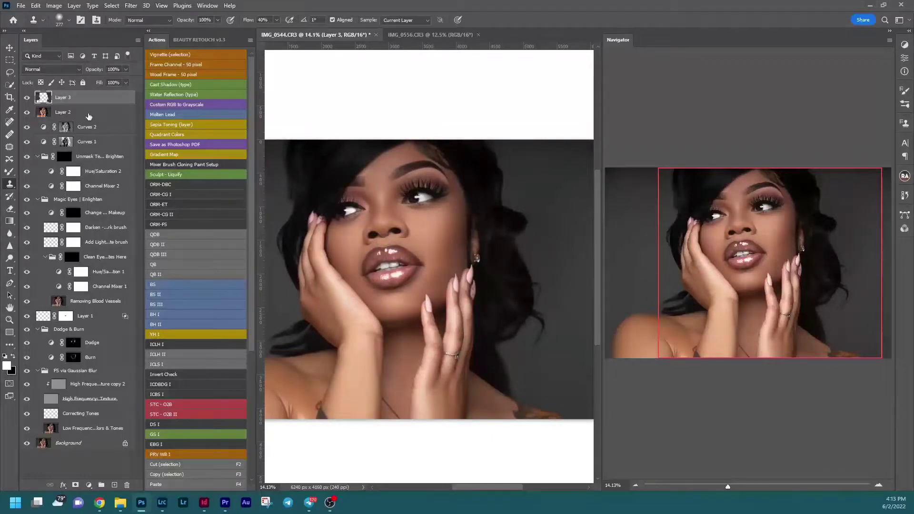
pyautogui.press('Delete')
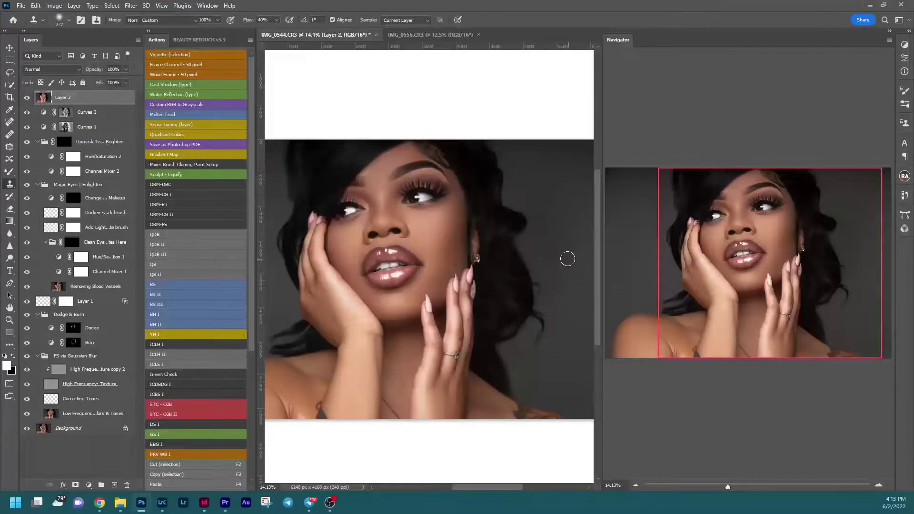
# Step: Blend the dark background with a 500 px Mixer Brush, enlarge it to 700, and fit the image on screen
pyautogui.press('b')
pyautogui.press('[')
pyautogui.press('[')
pyautogui.press('[')
pyautogui.press('[')
pyautogui.press('[')
pyautogui.moveTo(527, 381); pyautogui.dragTo(555, 369)
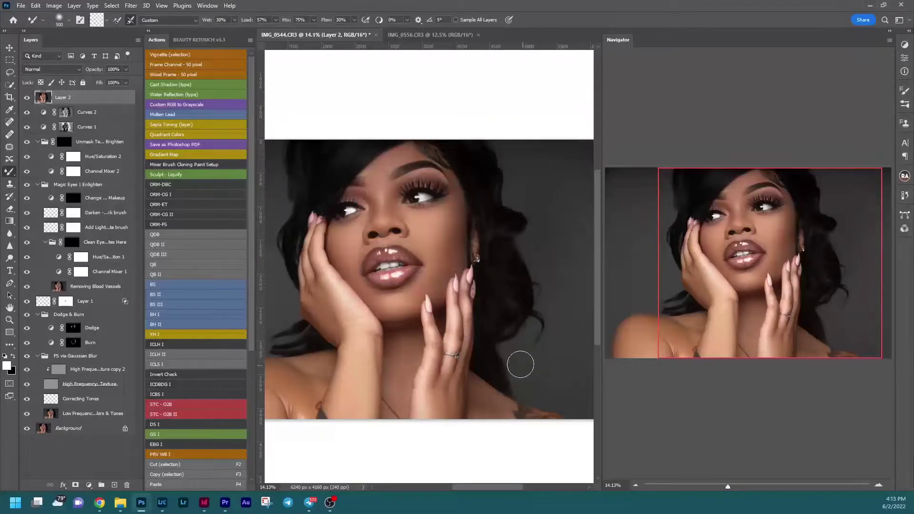
pyautogui.press(']')
pyautogui.press(']')
pyautogui.hotkey('ctrl', '0')
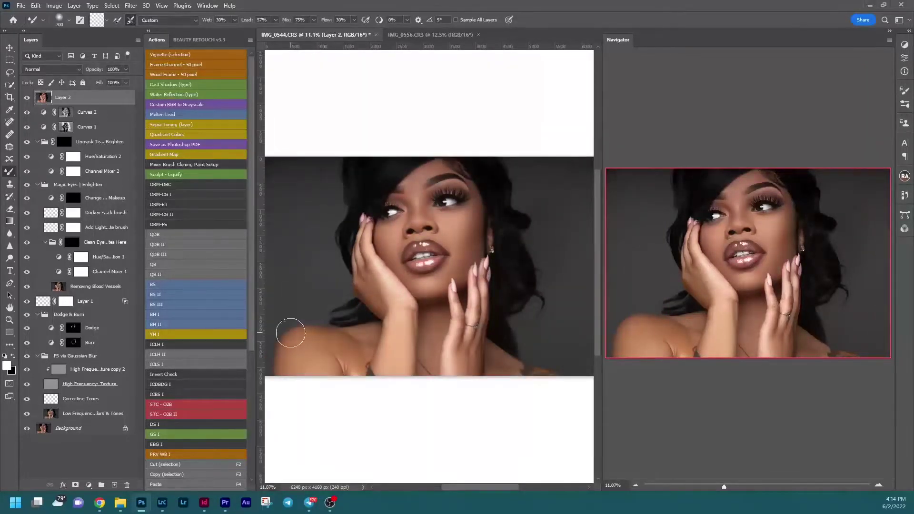
pyautogui.keyDown('alt'); pyautogui.click(29, 429); pyautogui.keyUp('alt')
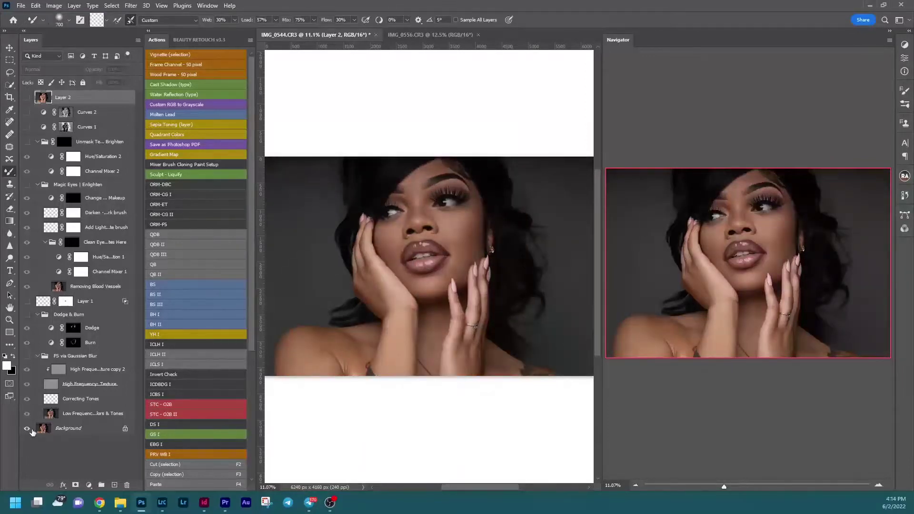
pyautogui.keyDown('alt'); pyautogui.click(30, 430); pyautogui.keyUp('alt')
pyautogui.keyDown('alt'); pyautogui.click(29, 429); pyautogui.keyUp('alt')
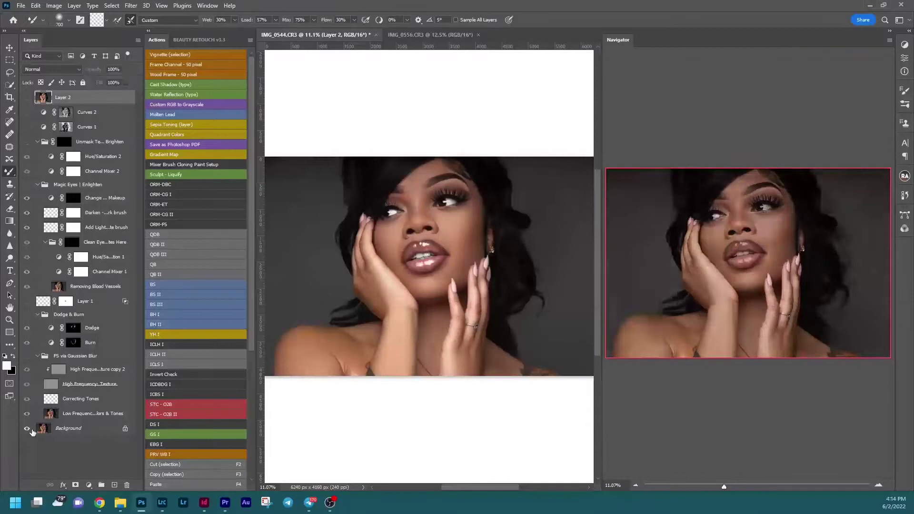
pyautogui.keyDown('alt'); pyautogui.click(29, 429); pyautogui.keyUp('alt')
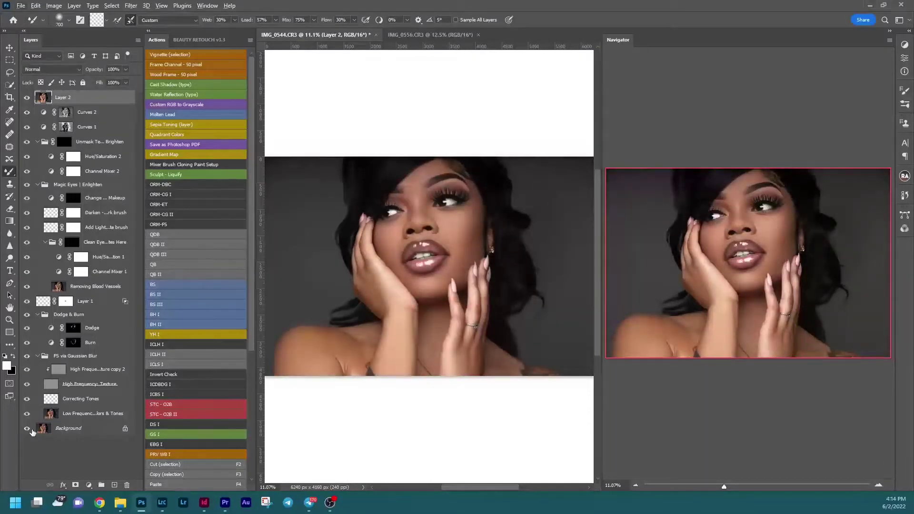